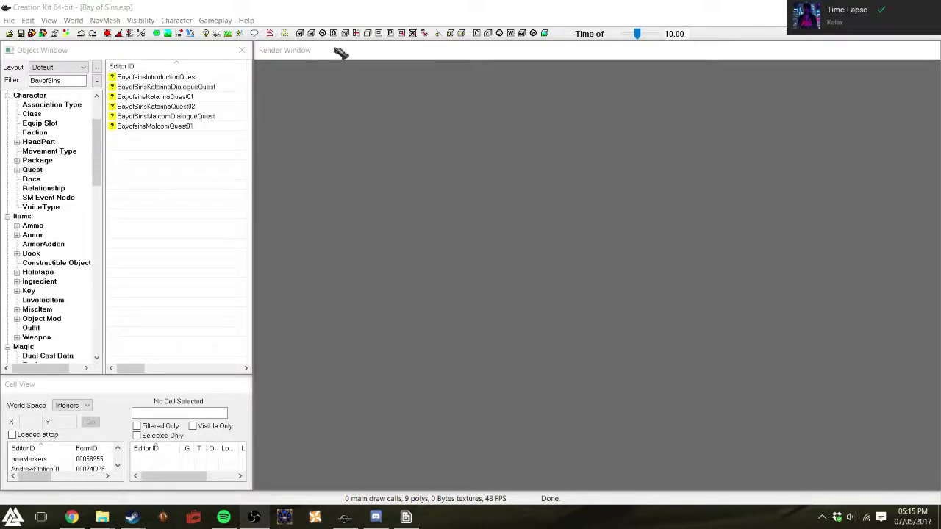
- Browse the Bay of Sins quests in the Object Window, comparing the Katarina and Malcom quests
click(339, 52)
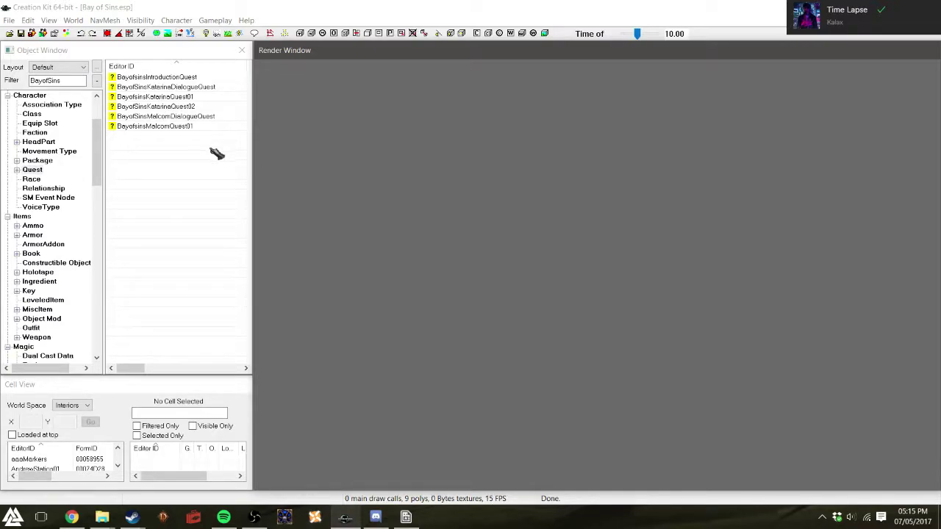
click(170, 78)
click(163, 88)
click(156, 97)
click(160, 126)
click(166, 116)
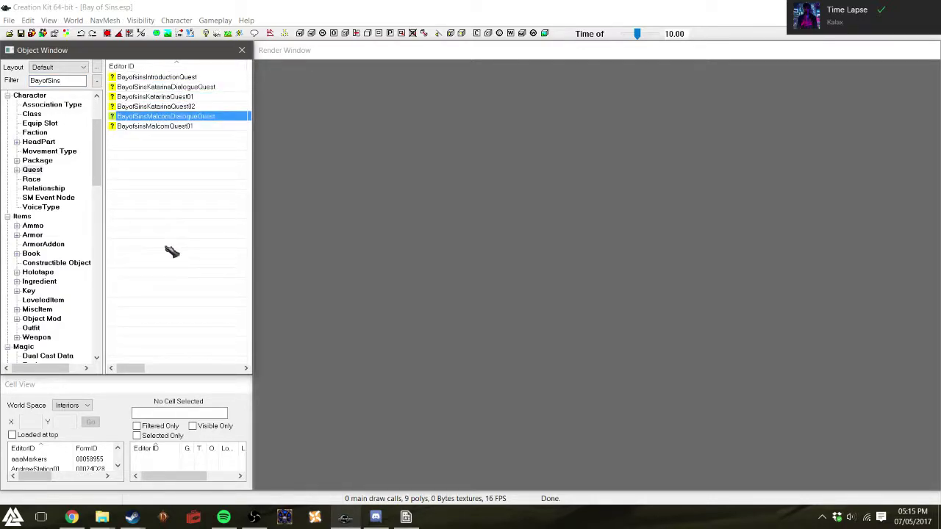
click(188, 105)
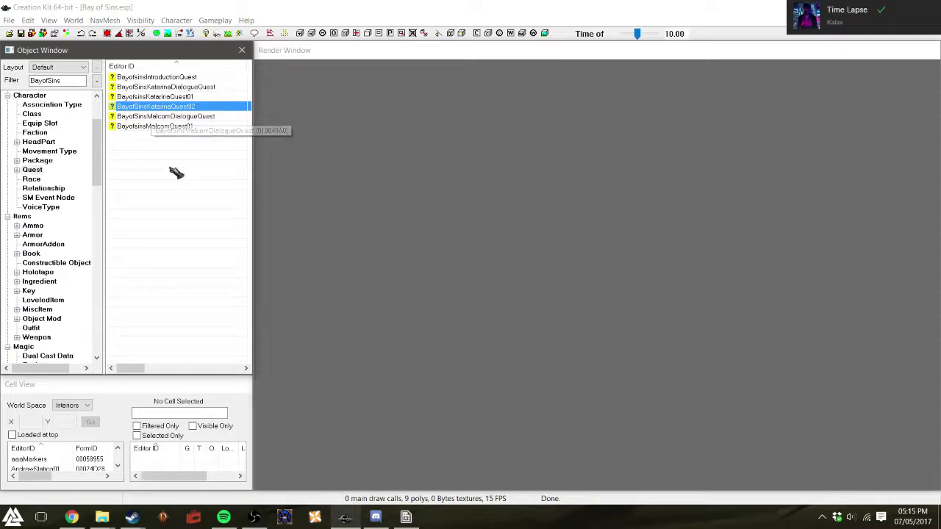
click(200, 98)
click(205, 107)
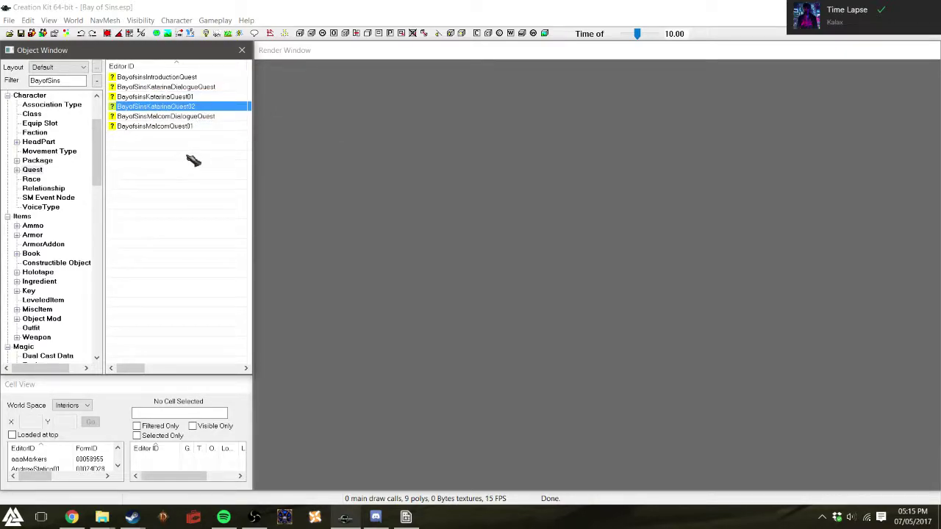
right_click(190, 139)
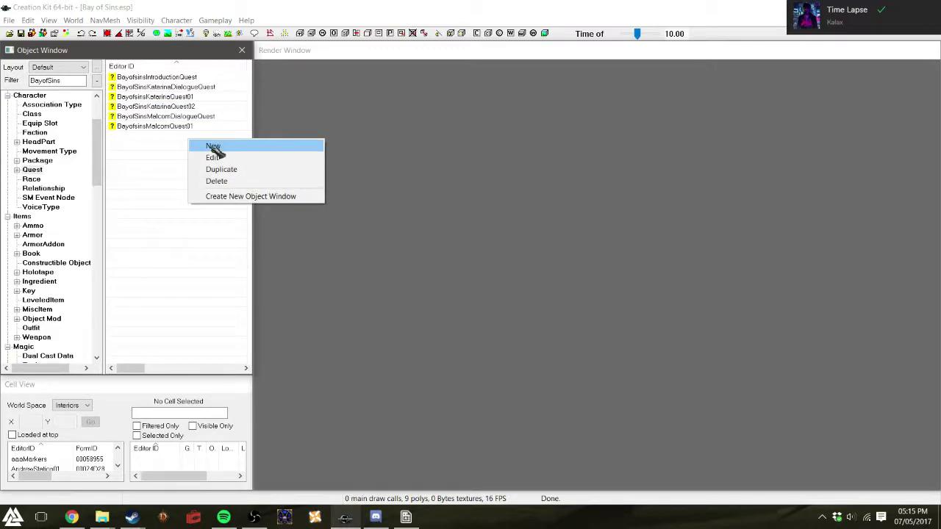
click(153, 232)
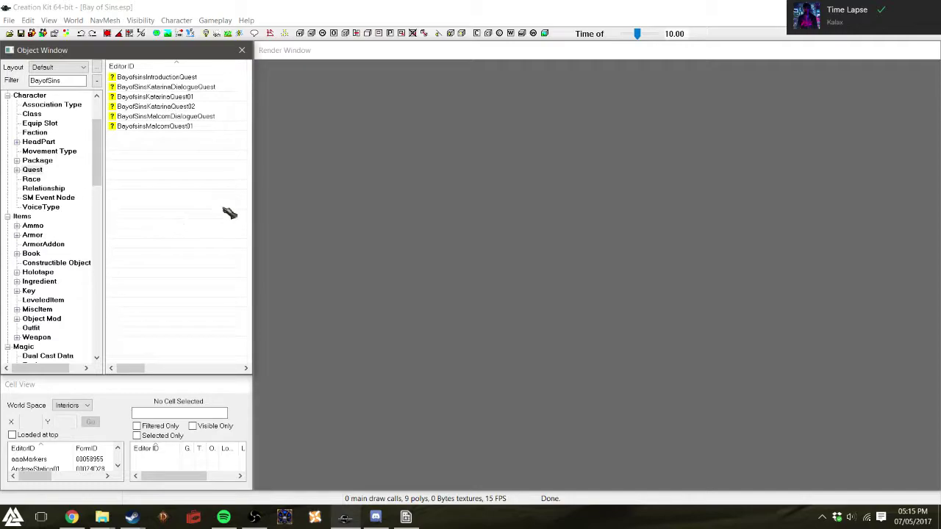
- Inspect Katarina Volkachyev's actor record without changes, then return to the quest list
scroll(99, 162, up, 3)
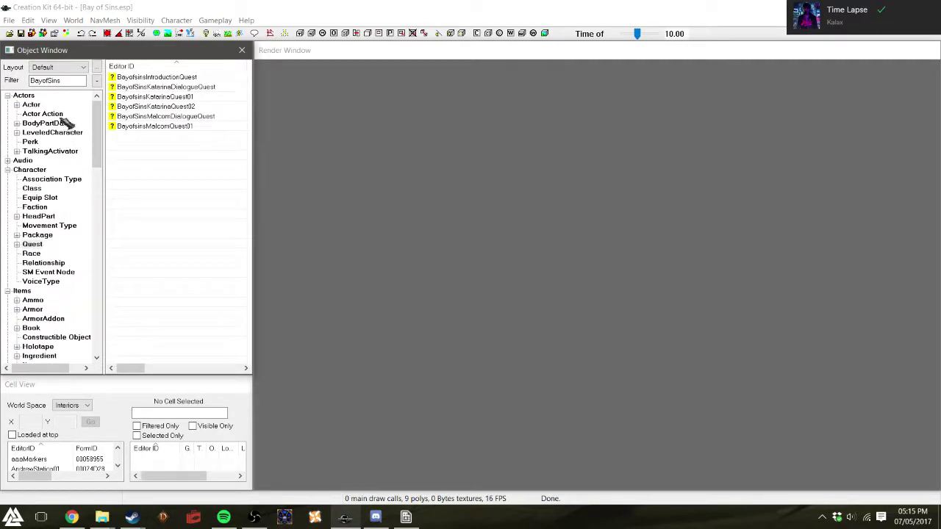
click(32, 105)
drag(251, 129, 234, 248)
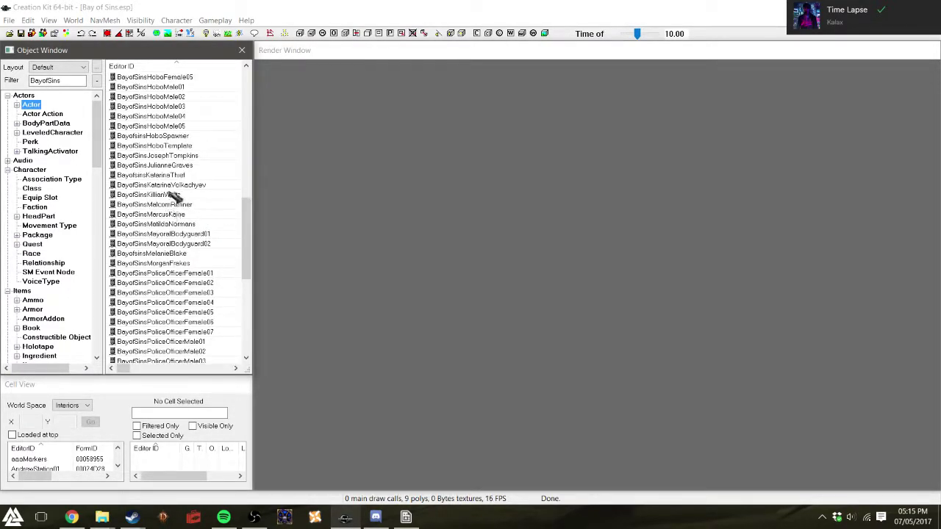
double_click(175, 186)
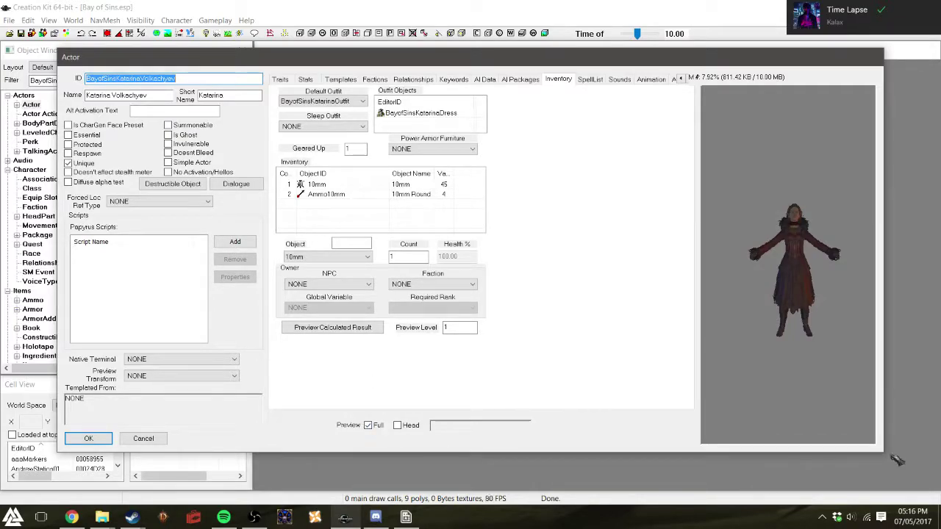
click(143, 438)
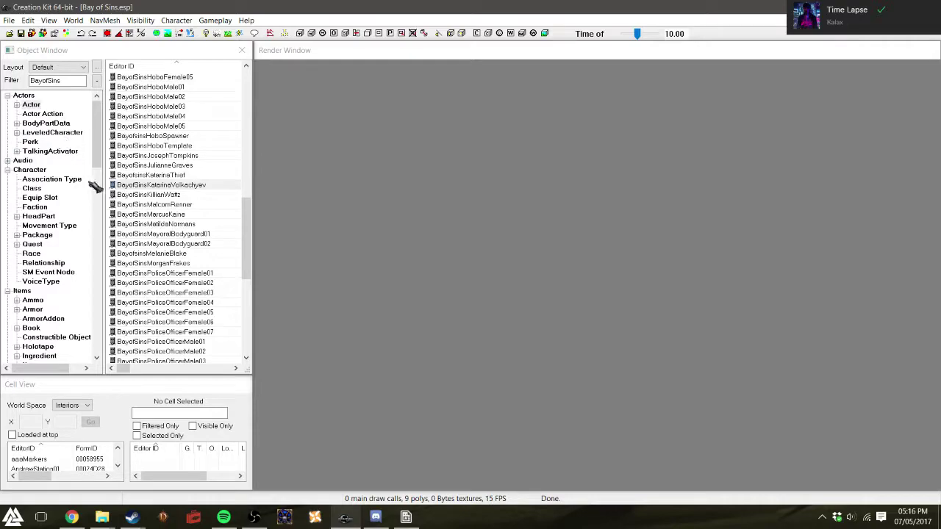
scroll(99, 162, down, 1)
click(33, 216)
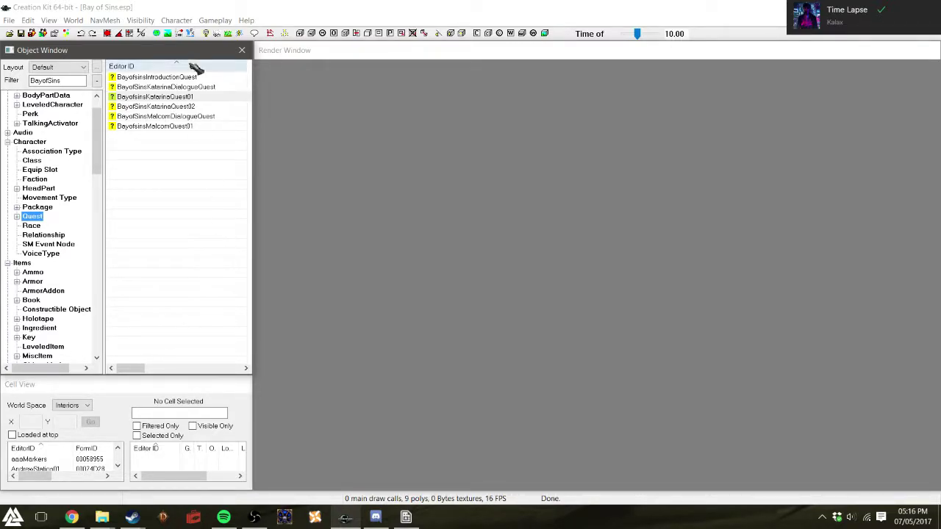
- Open BayofsinsKatarinaQuest01 and scroll through its objective list
double_click(181, 97)
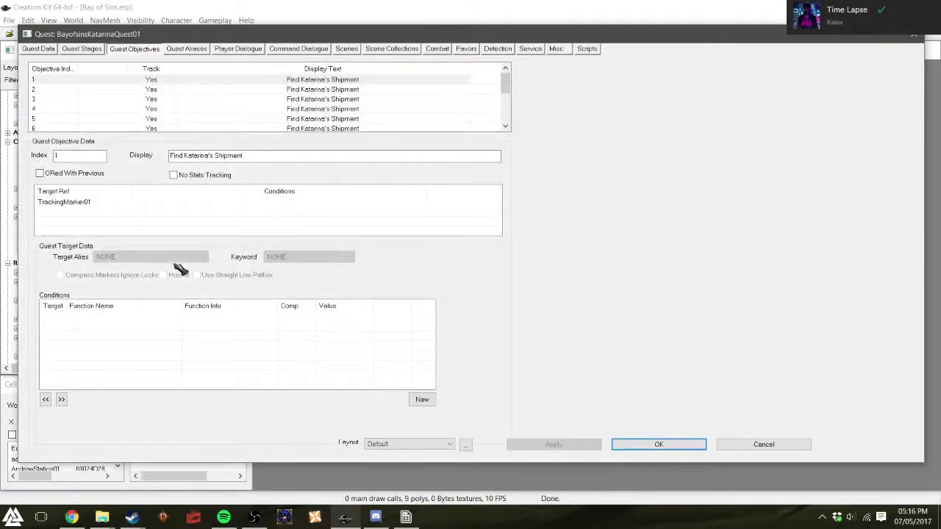
scroll(431, 126, down, 2)
scroll(427, 133, up, 2)
scroll(353, 112, down, 2)
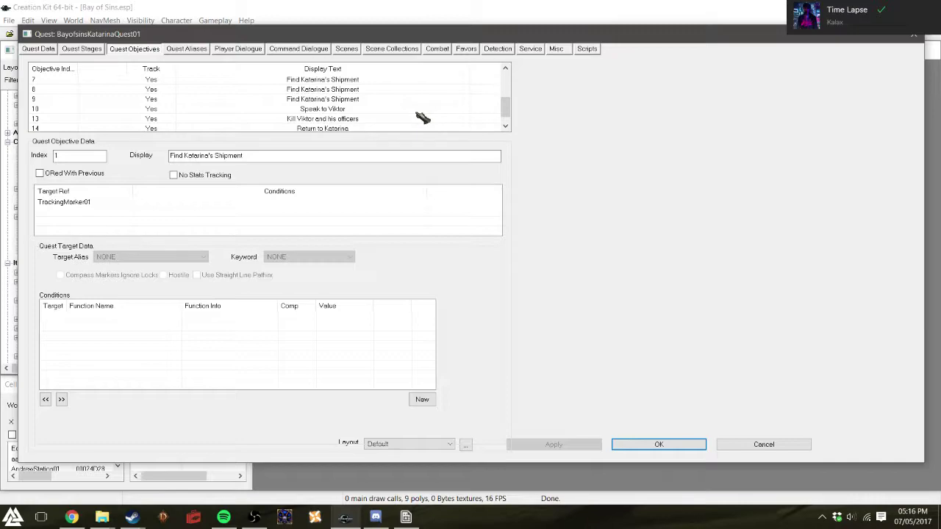
scroll(412, 114, up, 3)
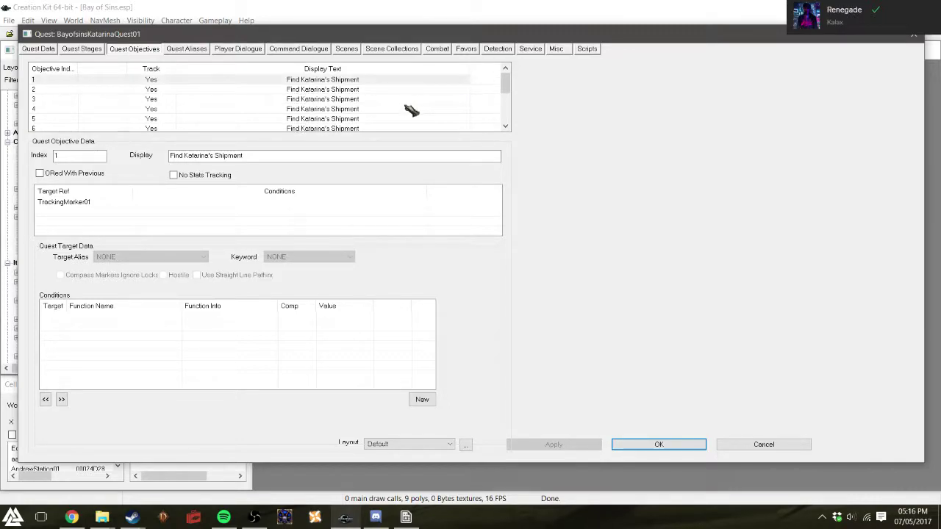
scroll(283, 107, down, 1)
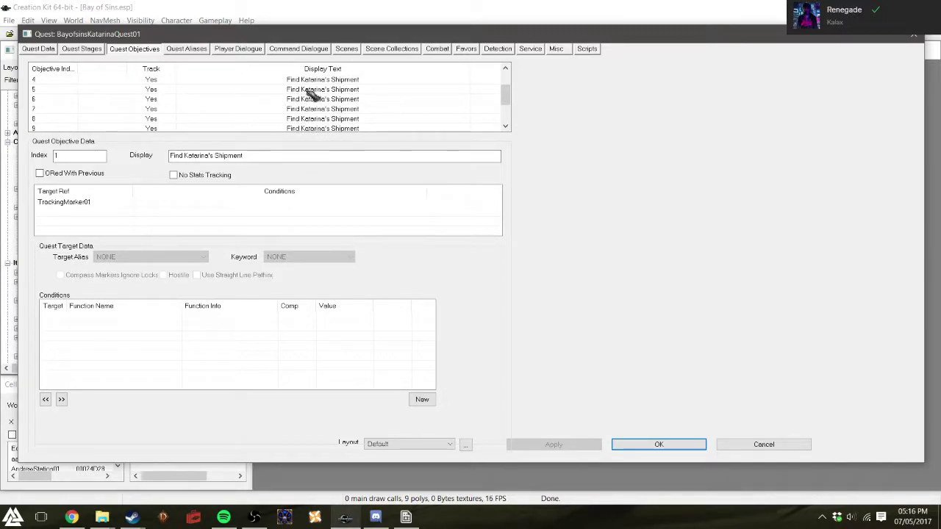
scroll(308, 99, down, 2)
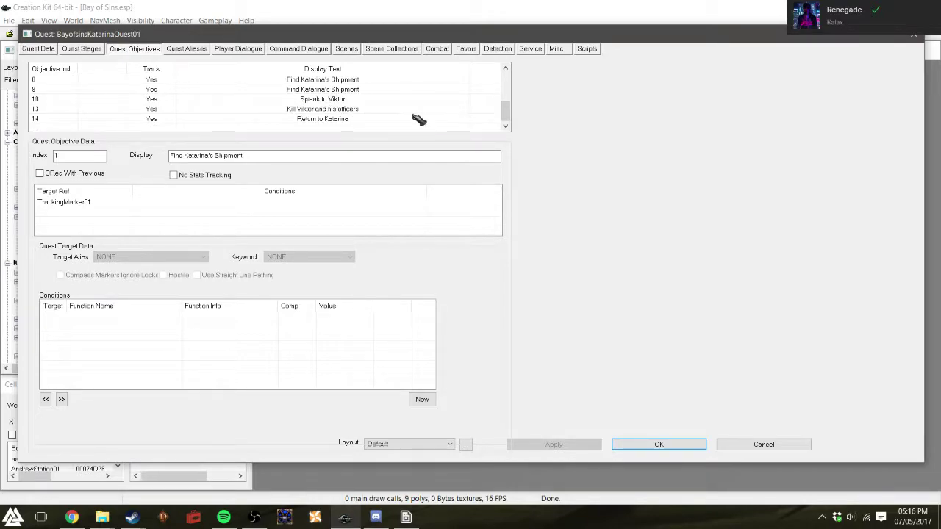
- Inspect the Speak to Viktor, Kill Viktor and his officers, and Return to Katarina objectives
click(345, 100)
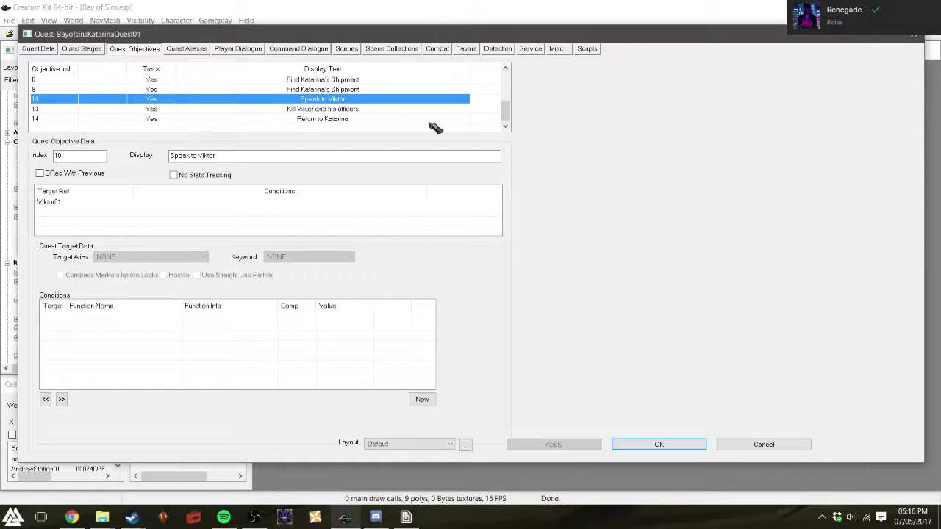
click(332, 111)
click(331, 119)
click(331, 109)
click(333, 99)
click(331, 118)
click(328, 108)
click(325, 99)
click(325, 108)
click(325, 100)
click(325, 108)
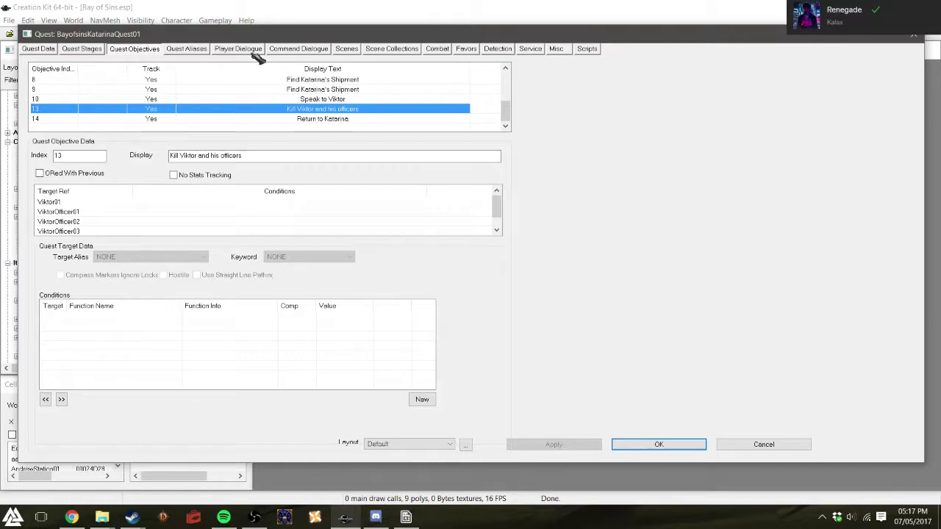
- Review the quest's scenes, panning the dialogue graph to the phase headers and Start Greeting node
click(353, 50)
click(84, 105)
click(83, 115)
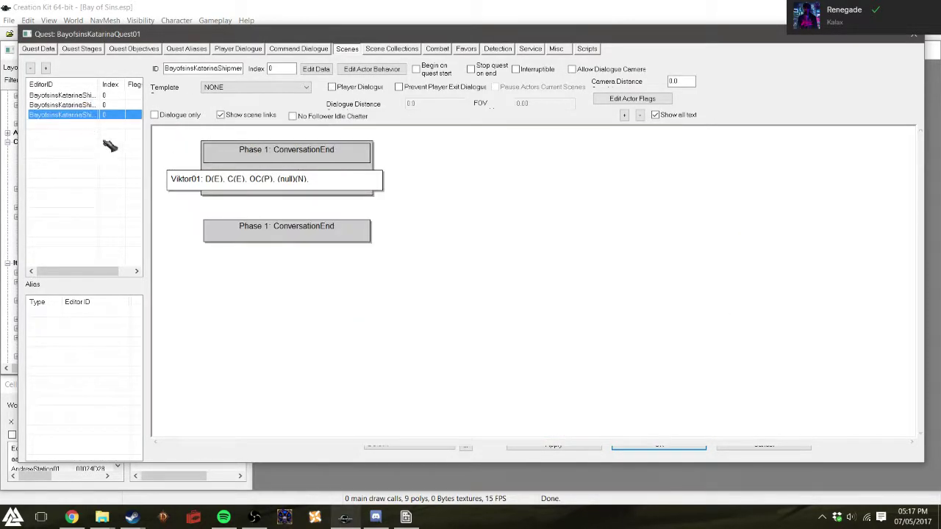
click(86, 107)
scroll(700, 321, down, 4)
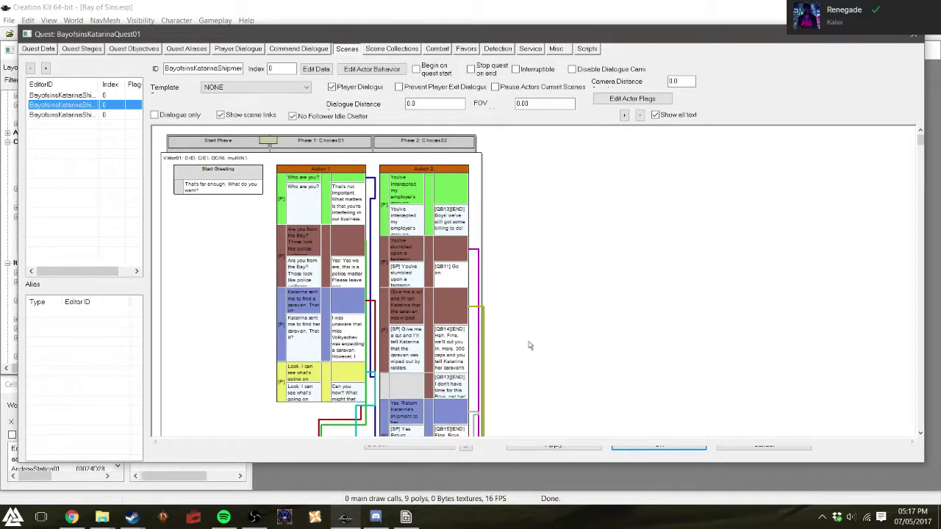
scroll(573, 289, up, 2)
scroll(473, 296, down, 3)
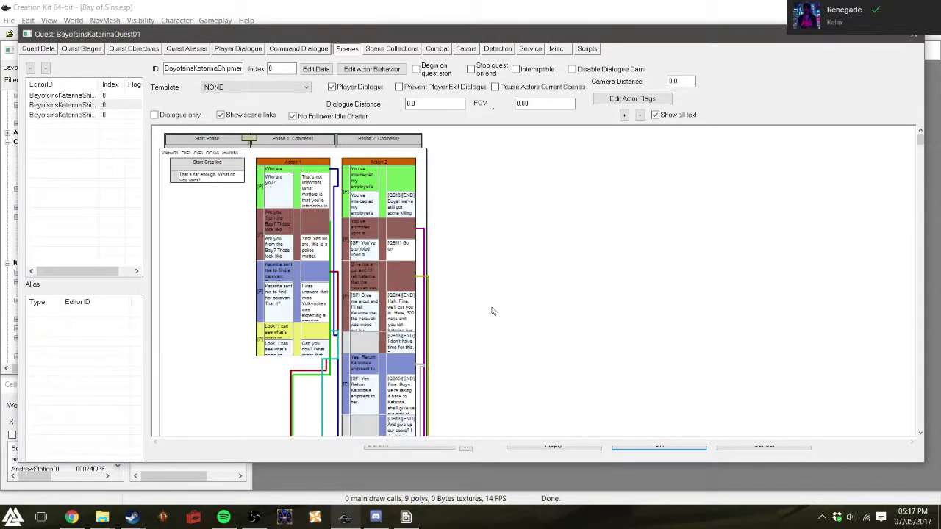
scroll(496, 258, up, 2)
drag(496, 259, 495, 326)
scroll(547, 319, down, 1)
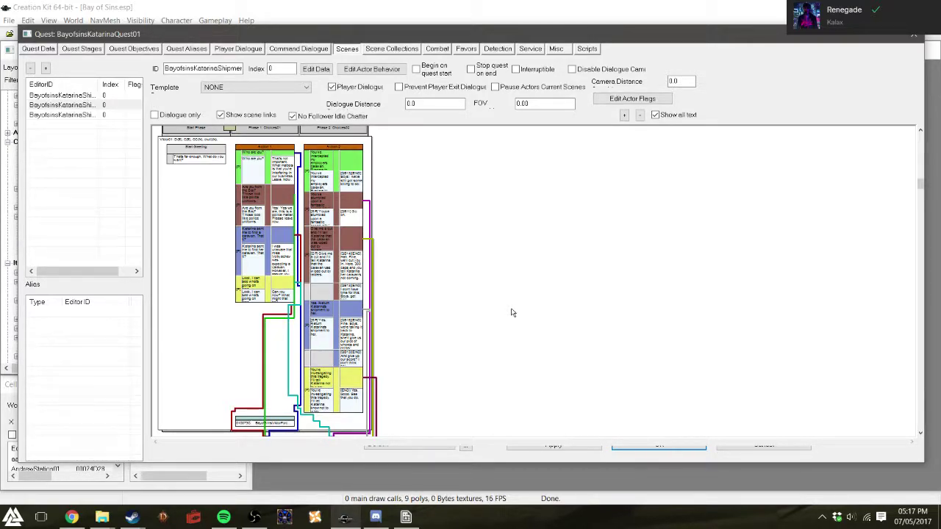
scroll(533, 357, up, 2)
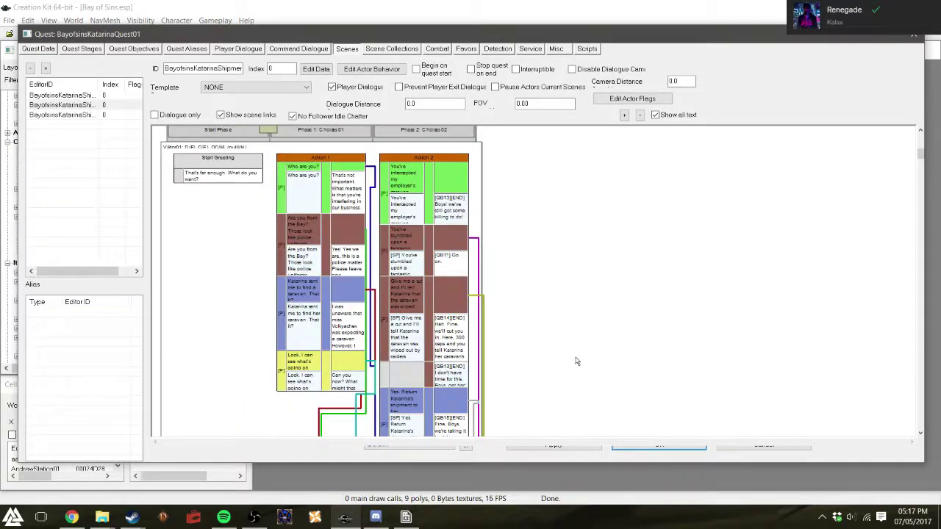
drag(533, 357, 555, 338)
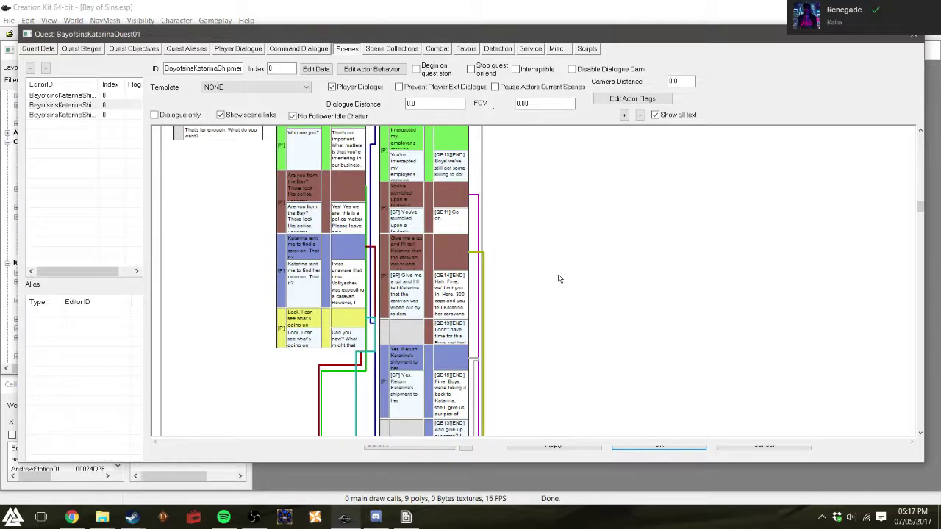
drag(554, 233, 546, 282)
scroll(597, 244, down, 5)
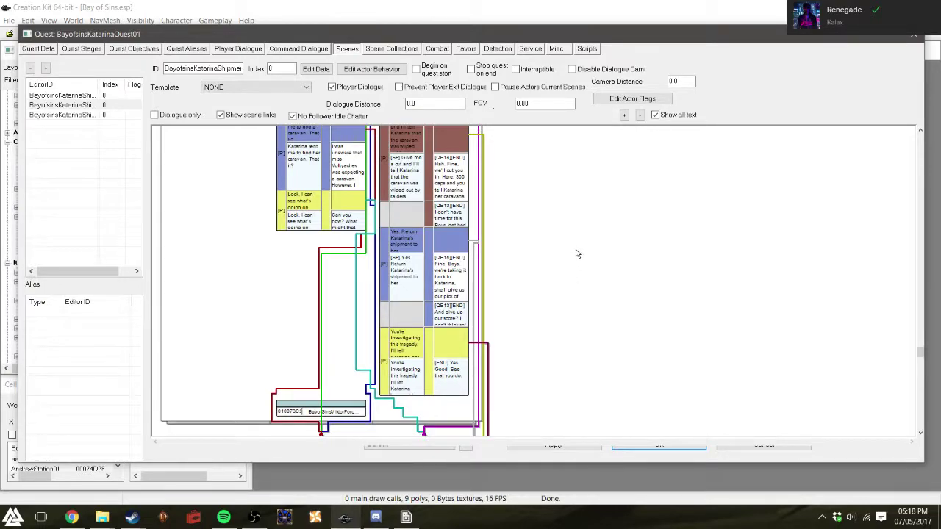
drag(578, 255, 576, 281)
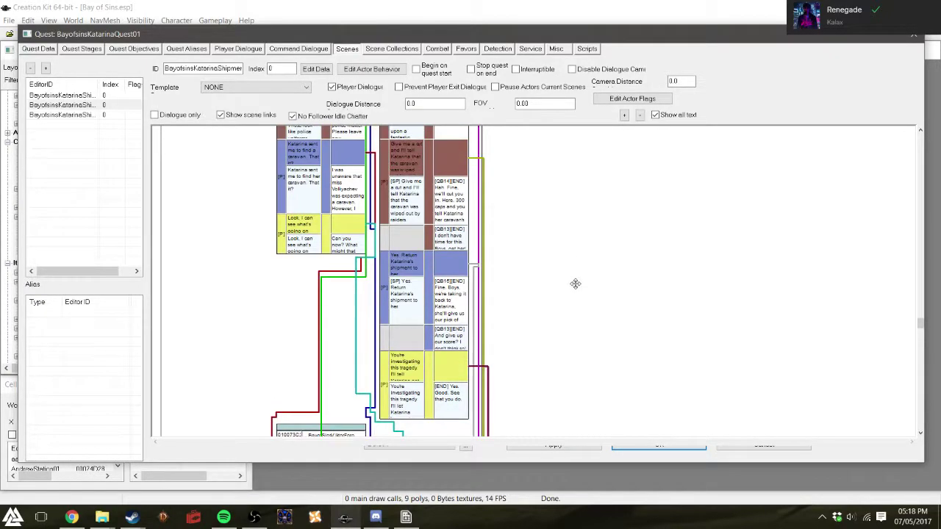
- Recheck the first three scenes' dialogue, then cancel the quest without saving
click(53, 116)
click(84, 105)
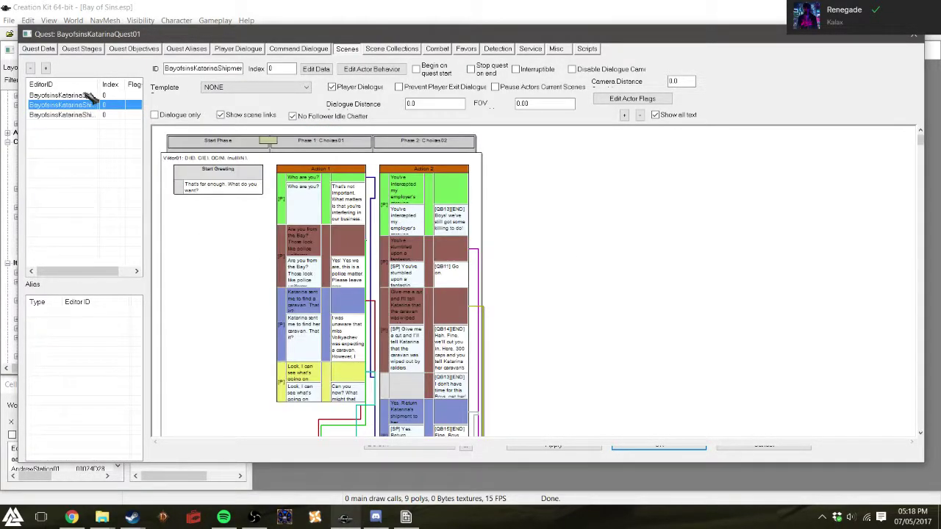
click(70, 95)
click(70, 105)
click(566, 293)
scroll(565, 292, down, 3)
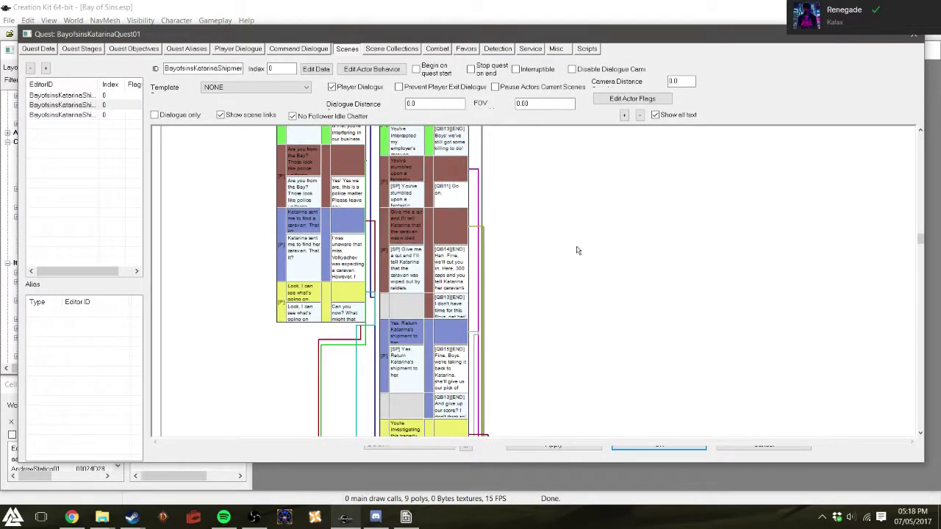
scroll(558, 342, down, 2)
scroll(565, 343, up, 5)
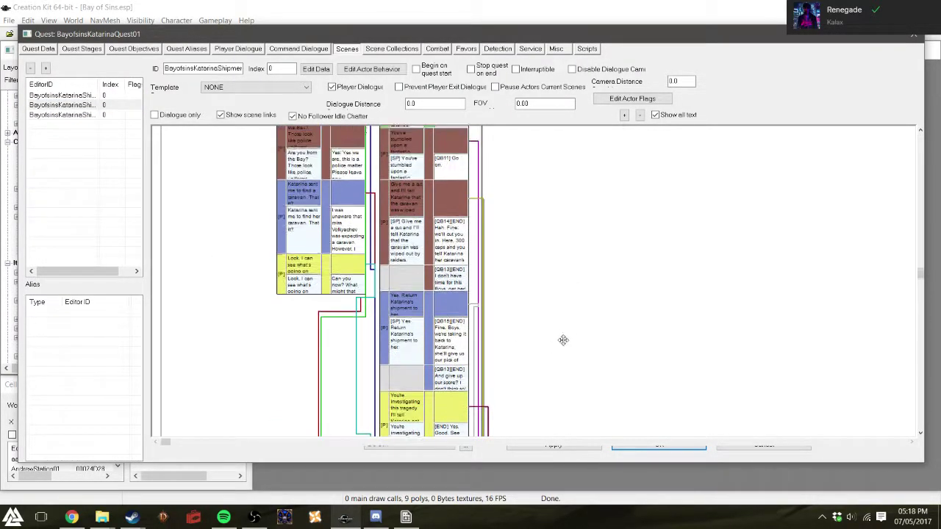
scroll(562, 324, down, 3)
scroll(567, 316, down, 3)
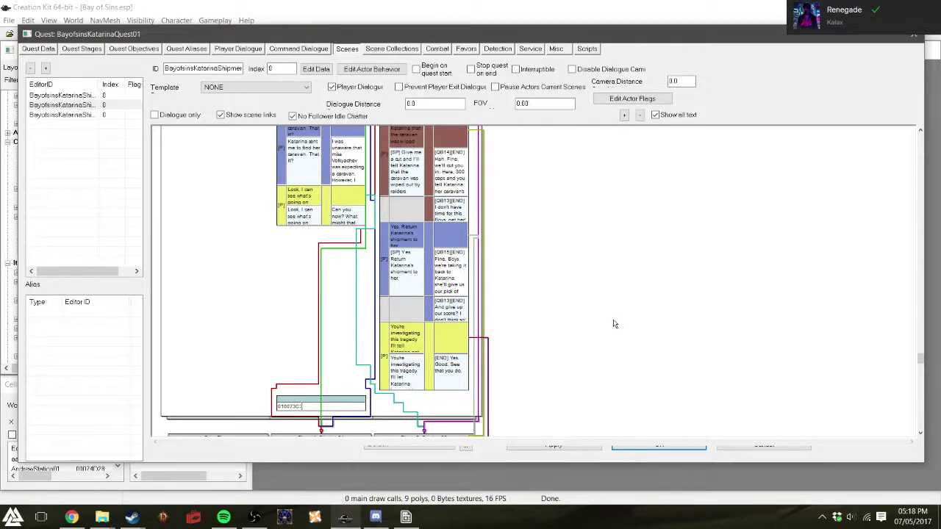
scroll(533, 287, up, 3)
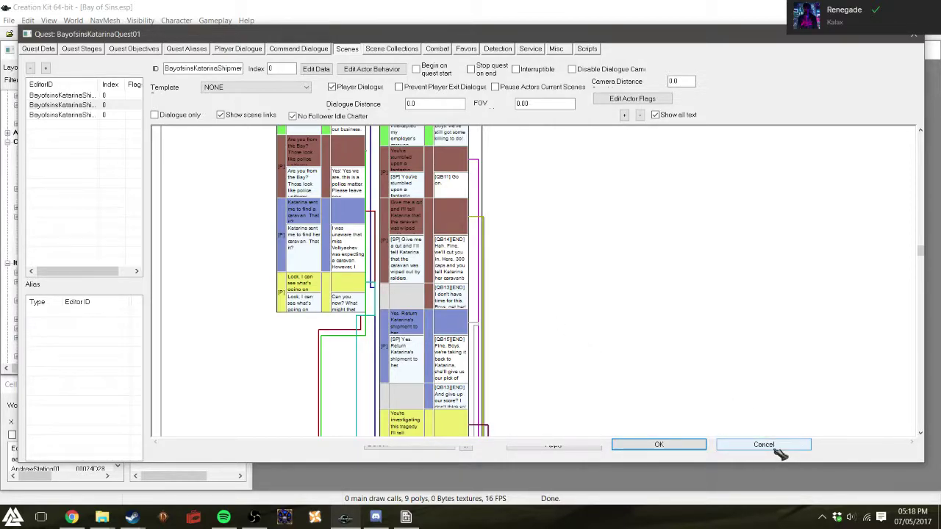
click(779, 450)
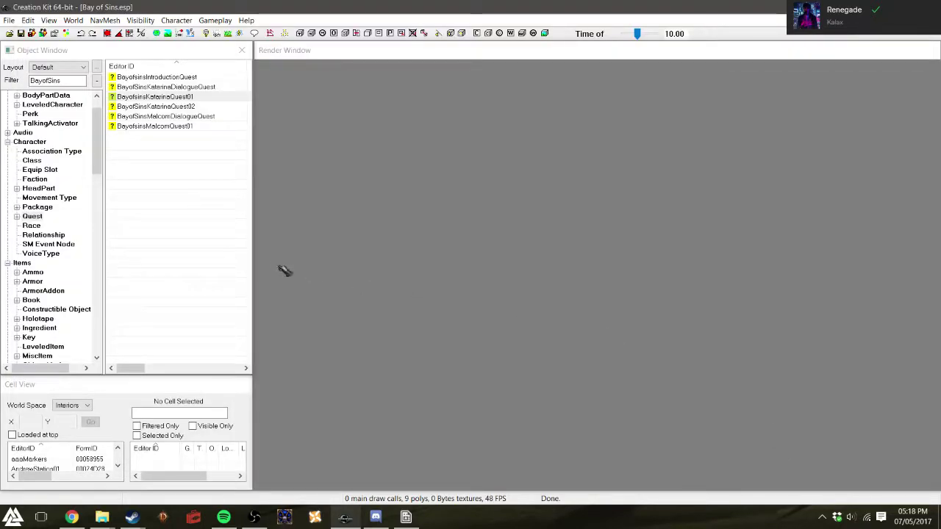
double_click(184, 107)
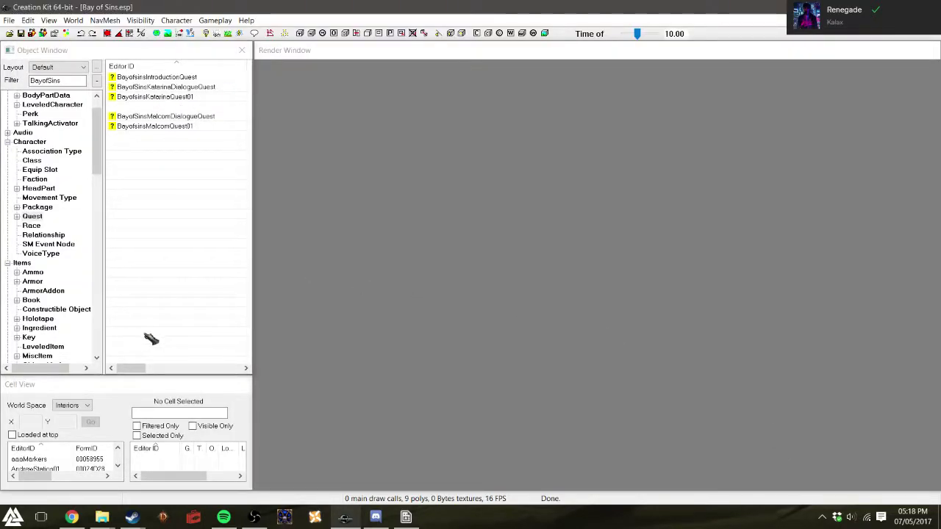
scroll(421, 307, down, 4)
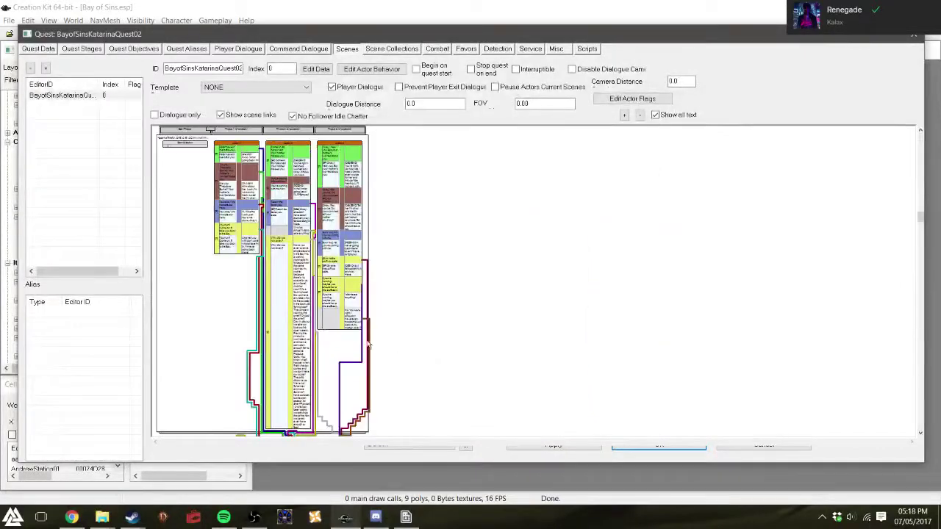
scroll(459, 332, up, 2)
scroll(588, 309, down, 3)
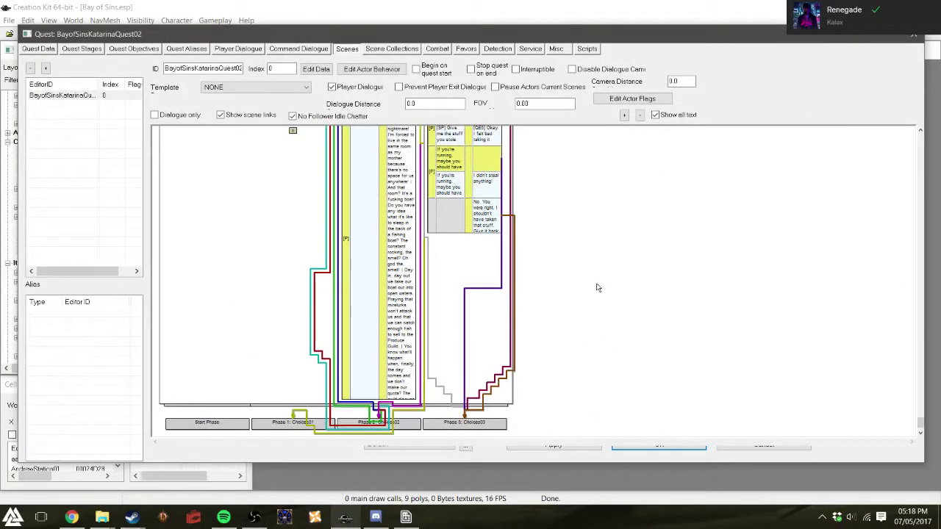
scroll(597, 285, up, 2)
scroll(620, 315, up, 3)
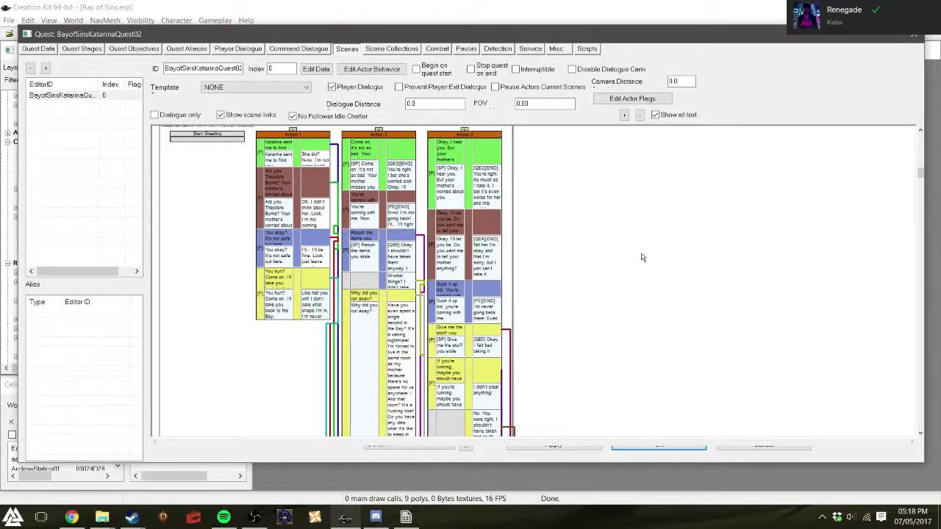
click(915, 34)
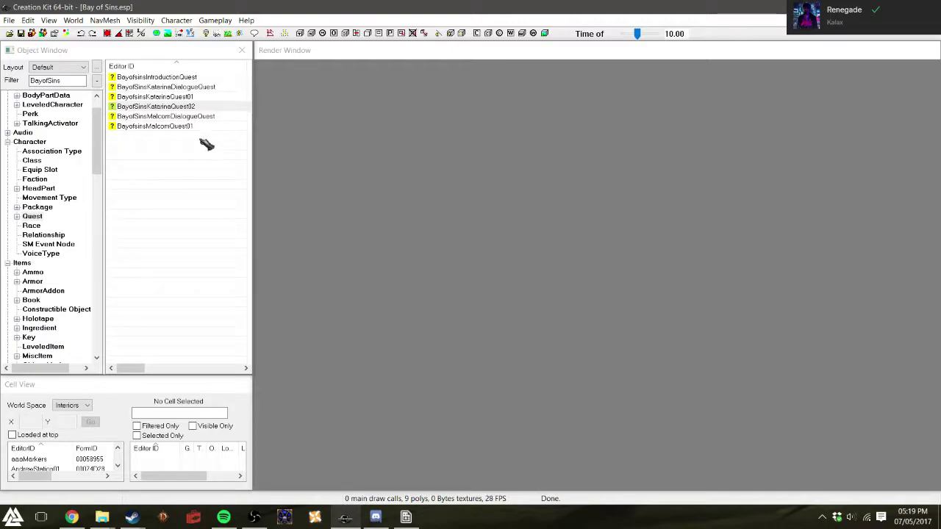
- Create a new quest from the Bay of Sins quest list's context menu
click(197, 128)
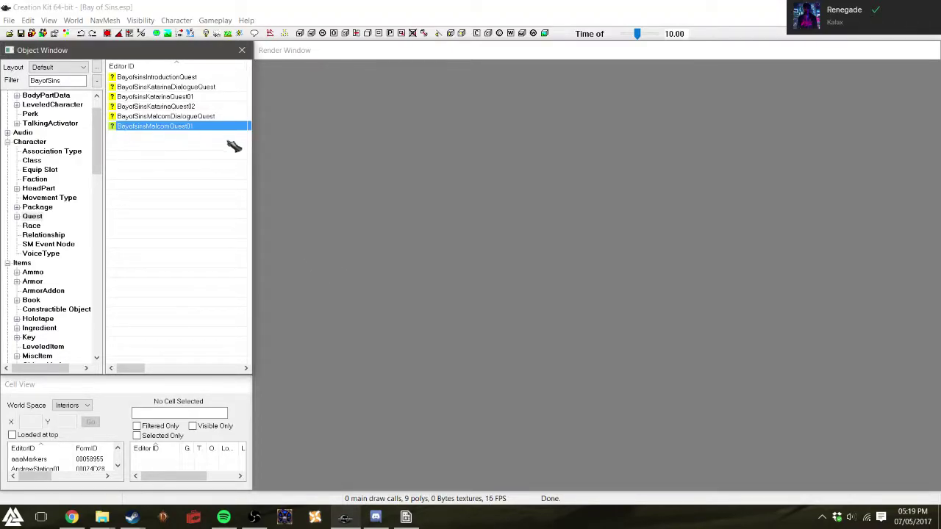
right_click(175, 147)
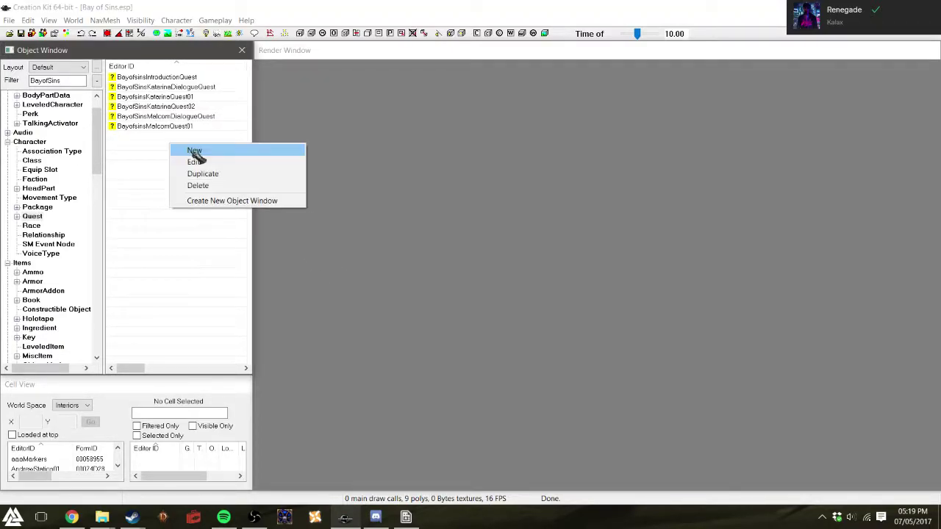
click(206, 140)
click(175, 108)
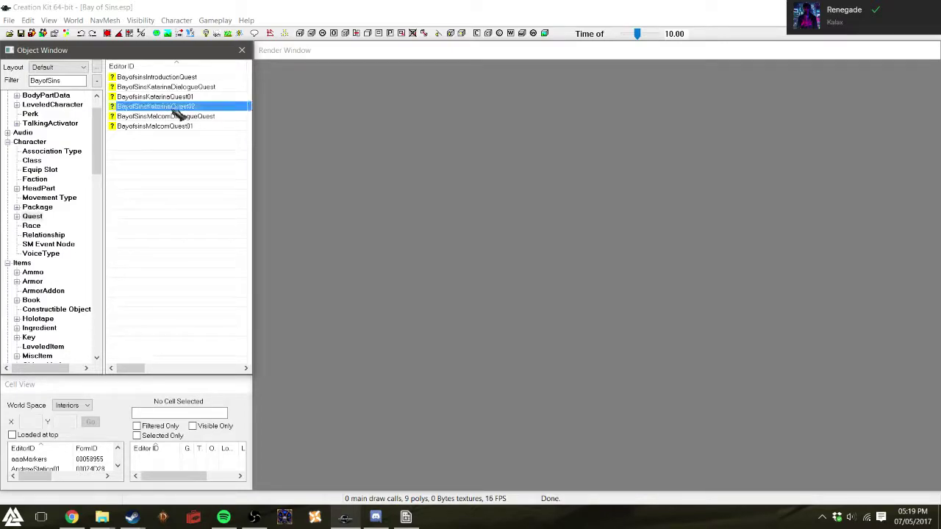
click(158, 145)
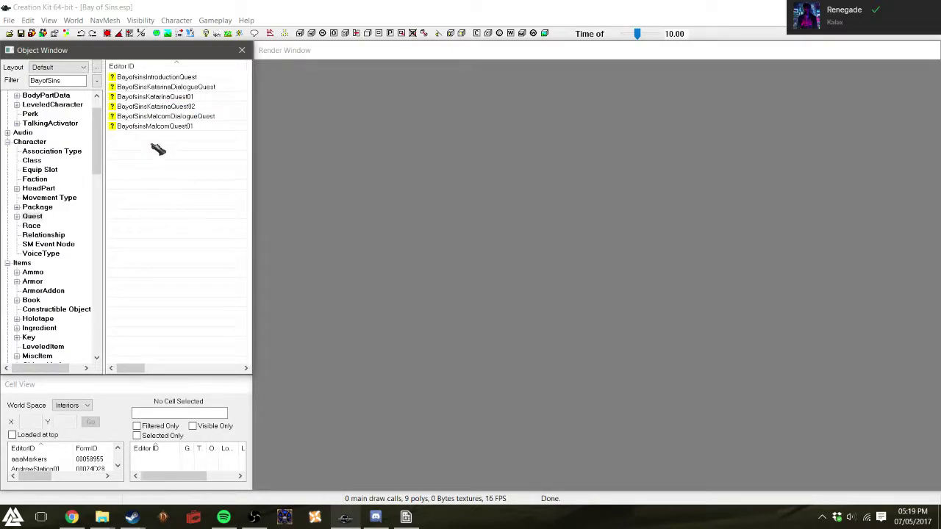
right_click(156, 147)
click(179, 152)
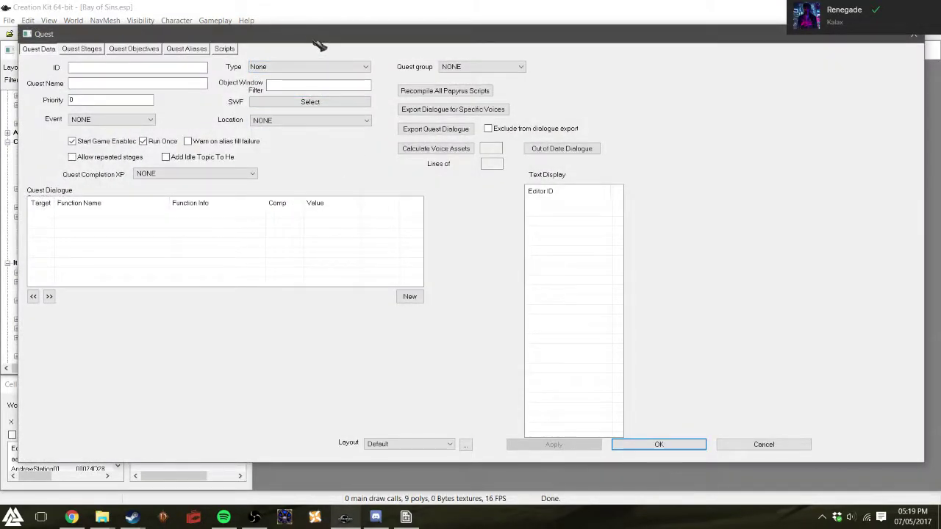
- Set the quest ID to BayofSinsKatarinaQuest03 and priority to 50, then view its stages
drag(313, 38, 427, 60)
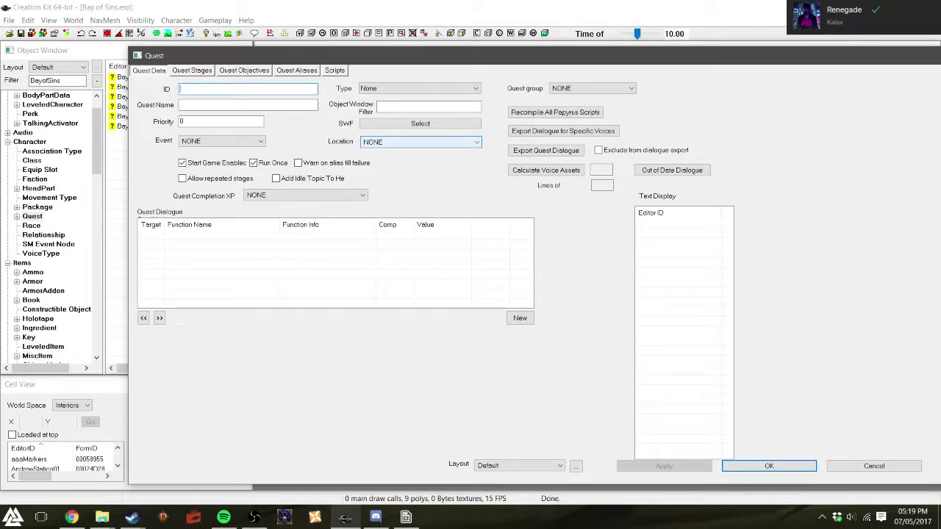
text(BayofSinsKatarina)
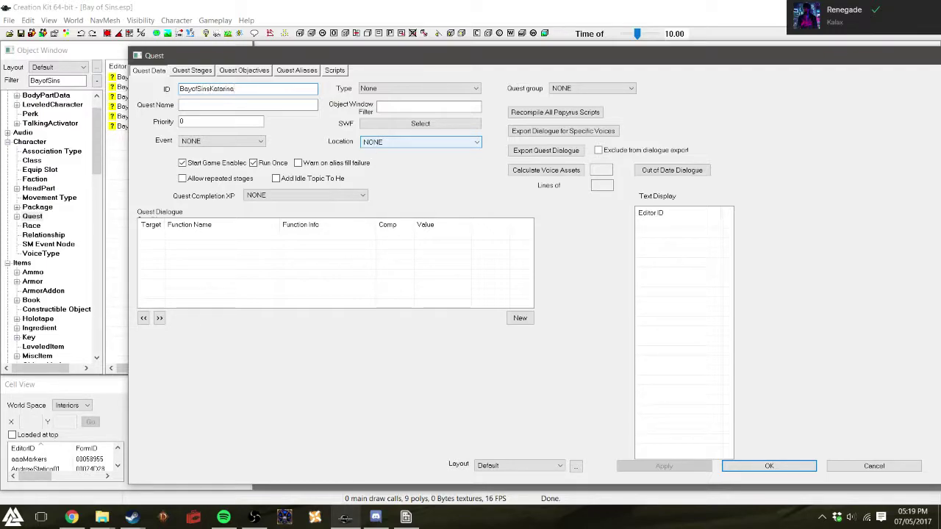
text(Quest02)
key(BackSpace)
text(3)
click(226, 106)
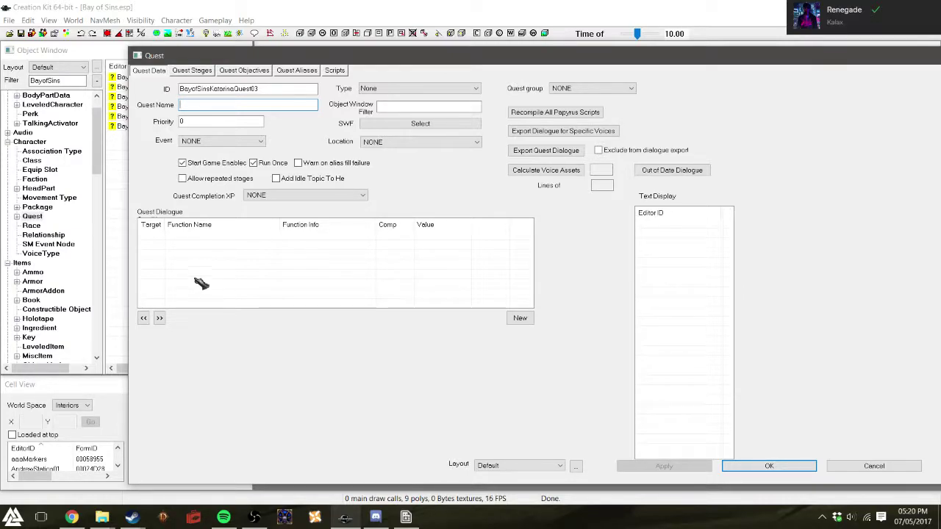
click(222, 122)
key(BackSpace)
text(50)
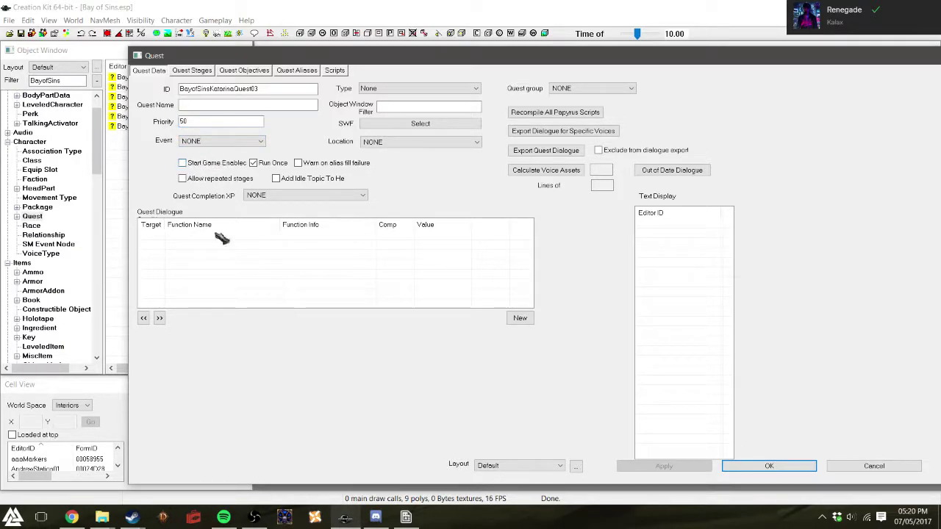
click(193, 71)
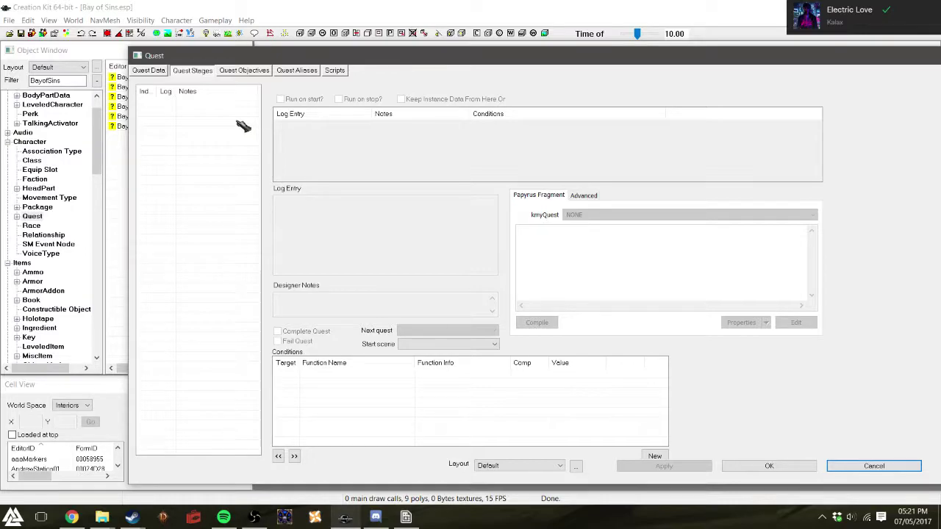
- Add a new quest stage with a log entry and set its index to 1
right_click(188, 114)
click(200, 119)
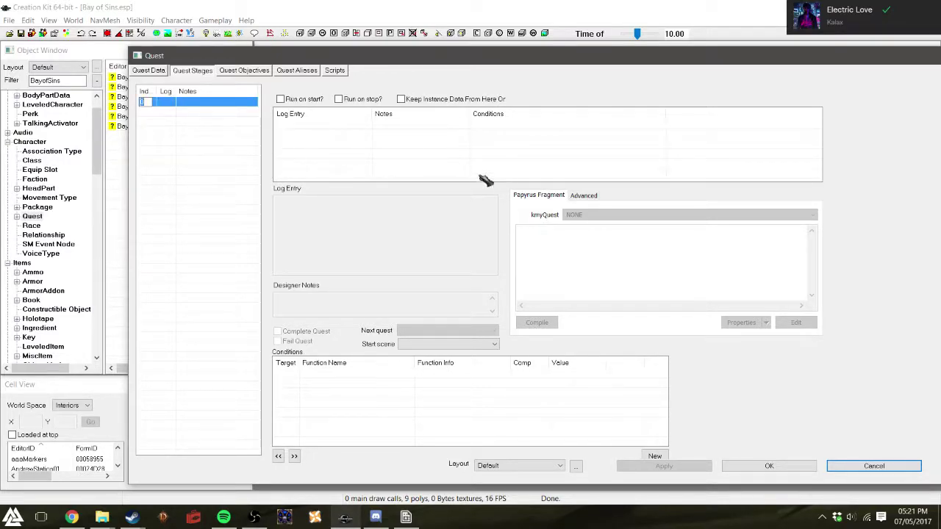
right_click(341, 149)
click(360, 155)
click(373, 296)
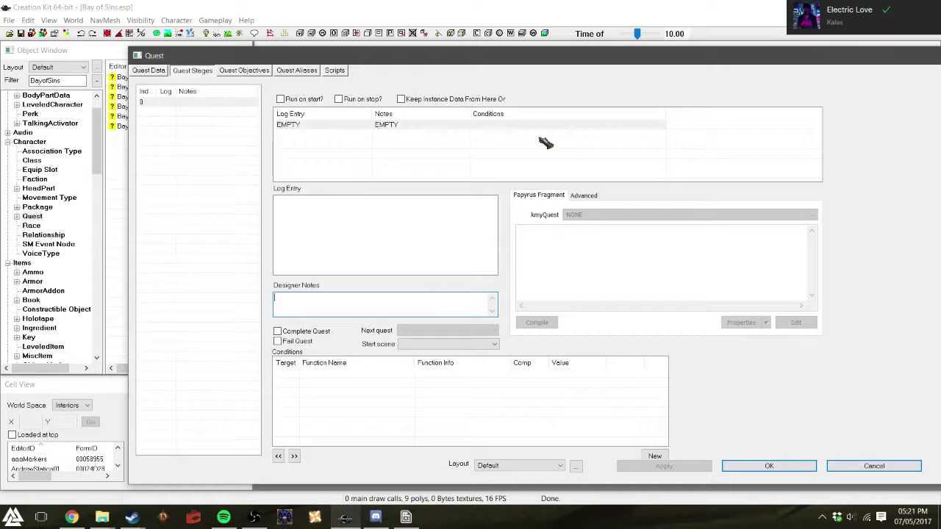
click(147, 102)
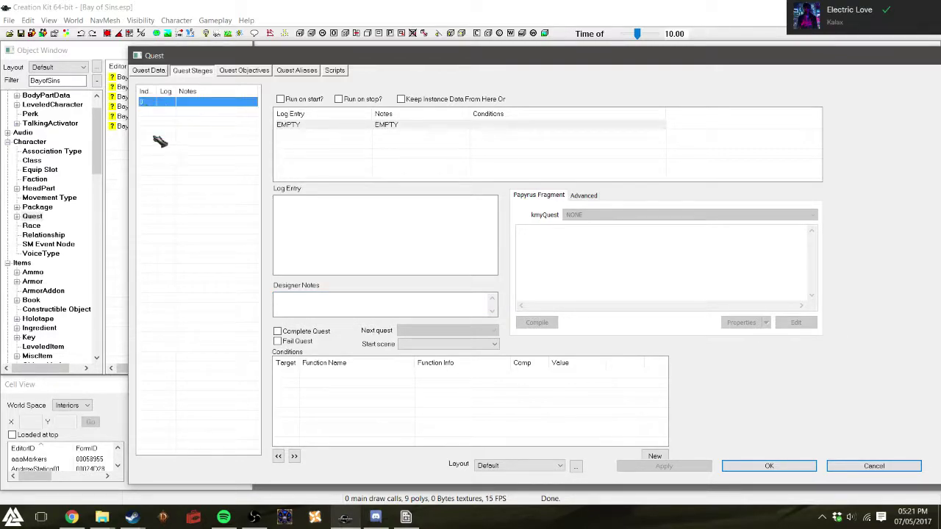
click(150, 103)
text(1)
key(Tab)
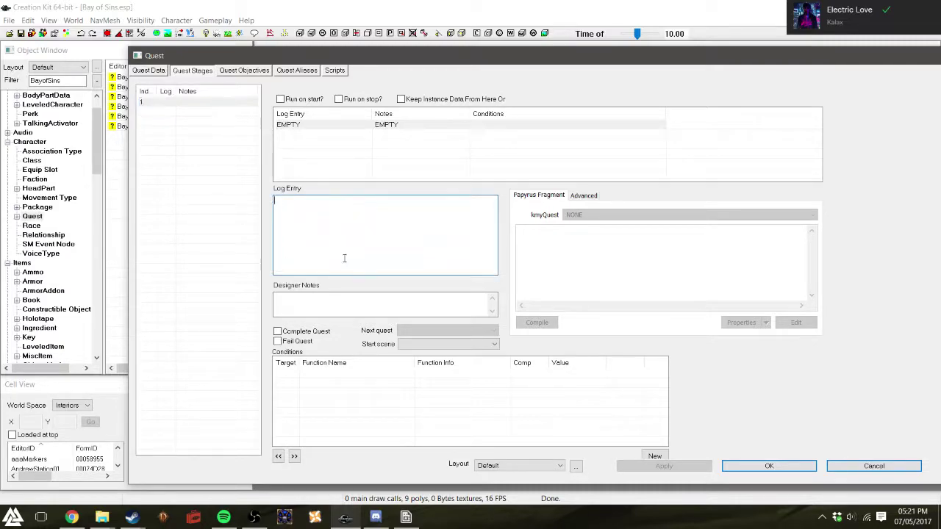
- Write stage 1's designer notes: "Player told to go to distillery"
click(338, 299)
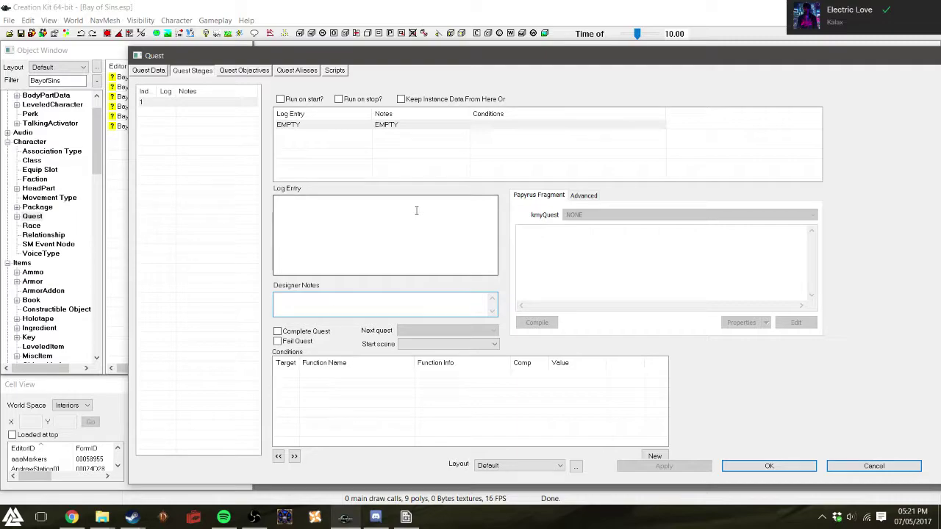
text(Player told to go to)
text(disti)
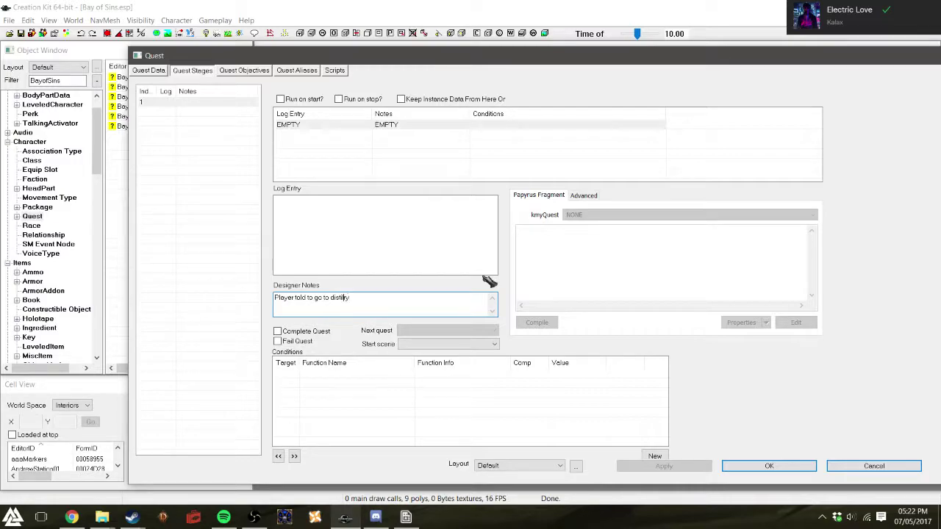
text(llery)
key(ctrl+a)
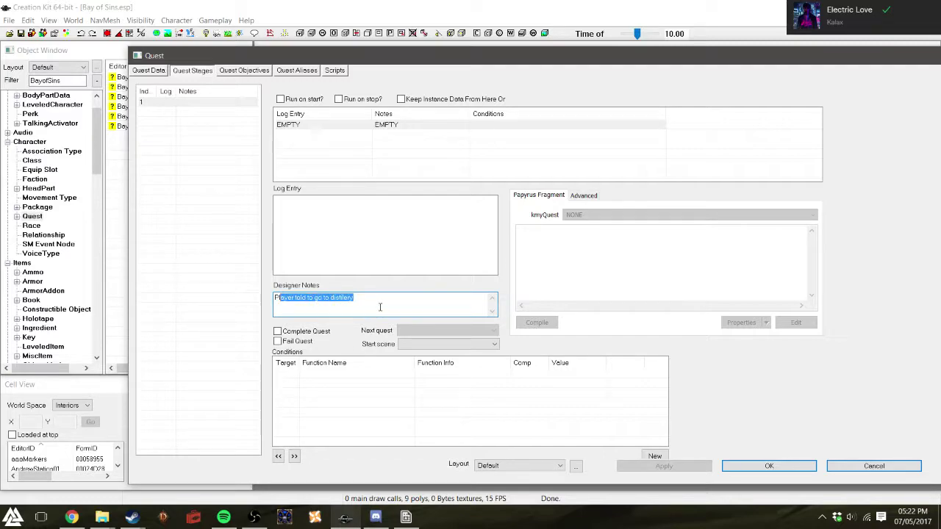
click(300, 398)
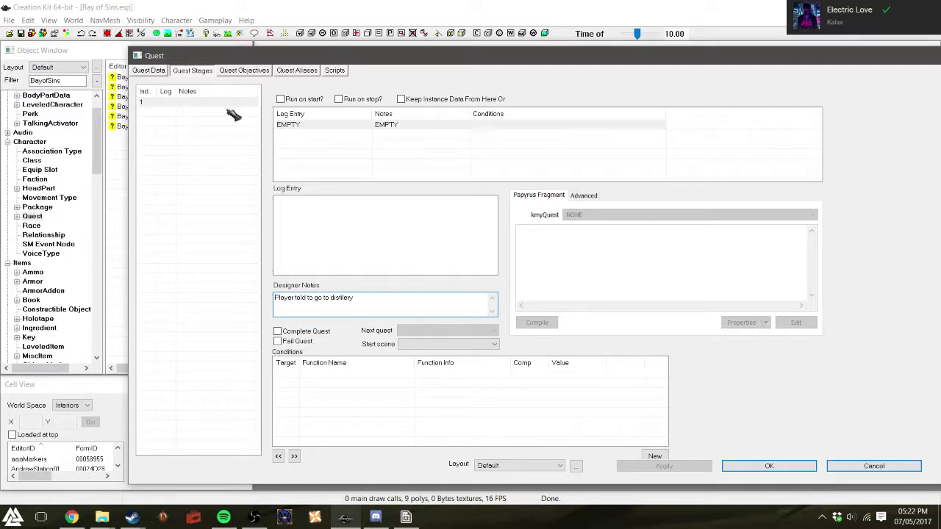
- Add stage 2 with a log entry noted "Player Speaks to Raider leader", then reselect stage 1
right_click(179, 114)
click(195, 123)
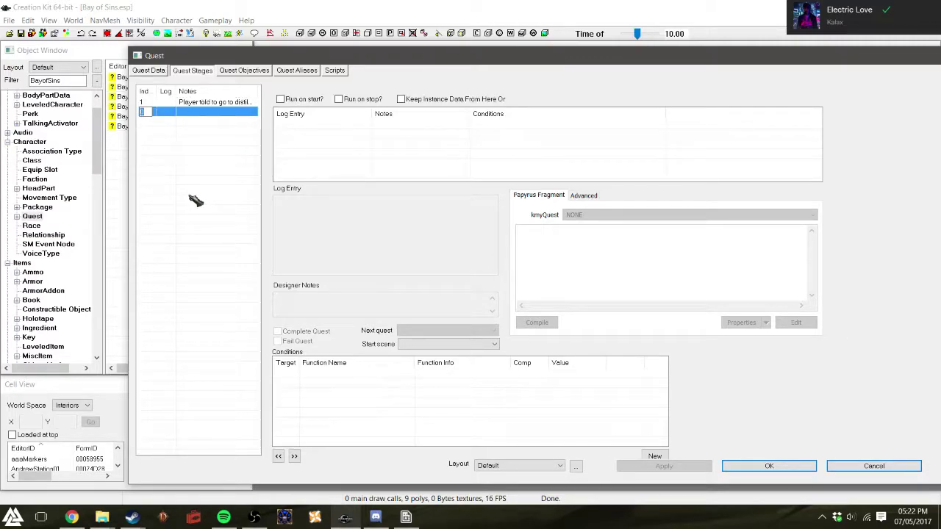
text(2)
click(236, 112)
right_click(366, 133)
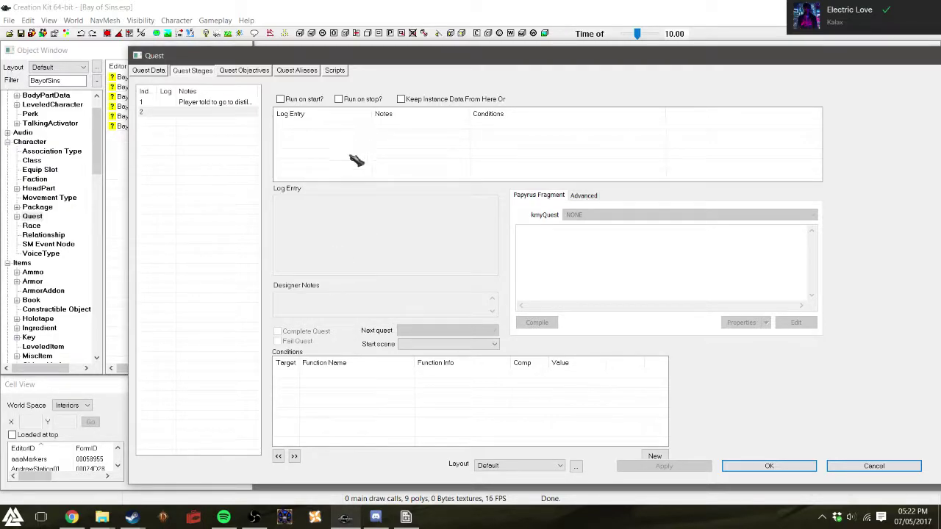
right_click(355, 151)
click(369, 155)
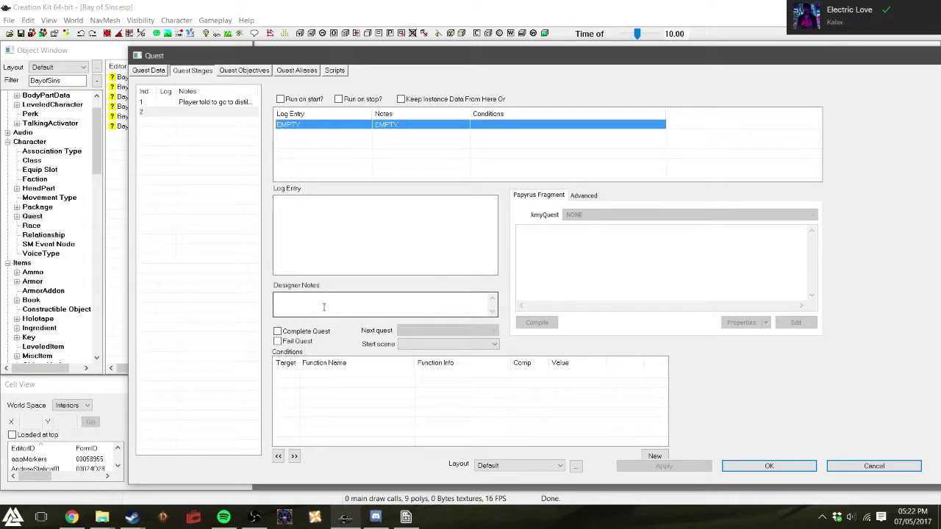
click(328, 297)
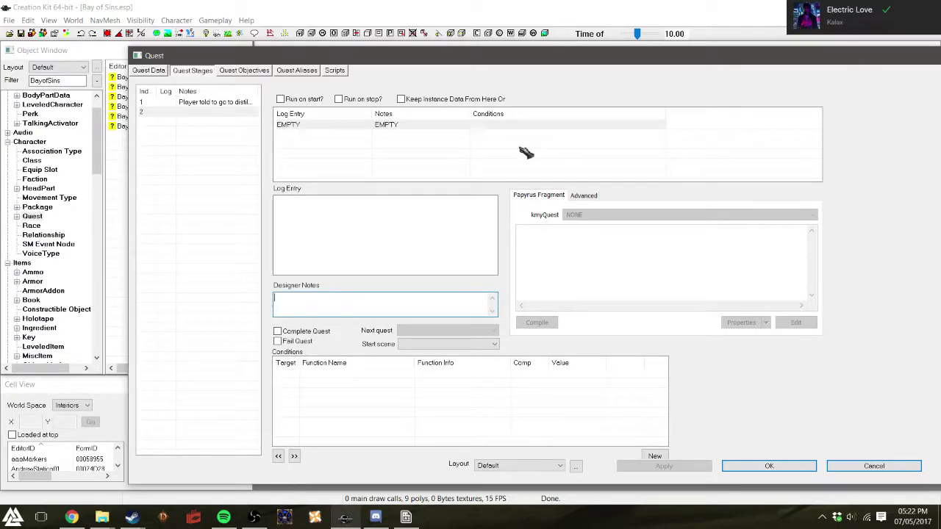
text(Player Speaks to Raider leader)
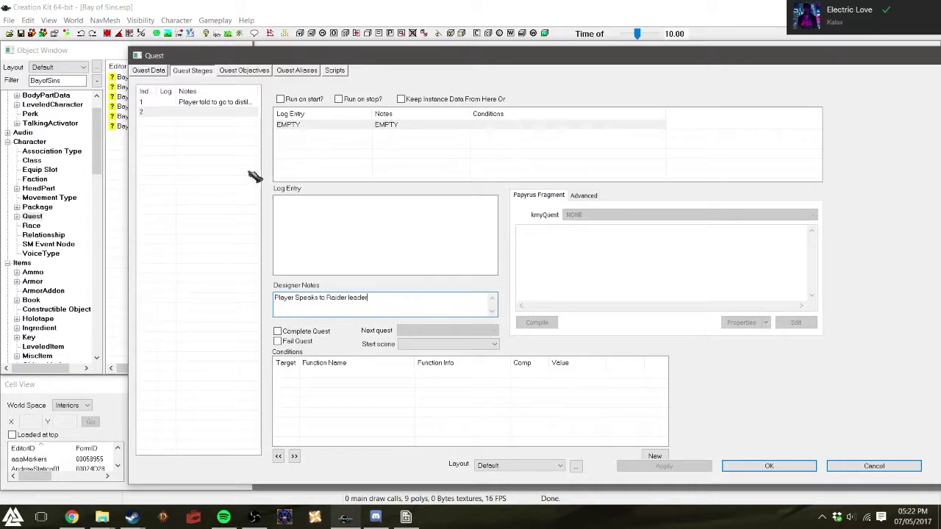
click(221, 156)
click(210, 105)
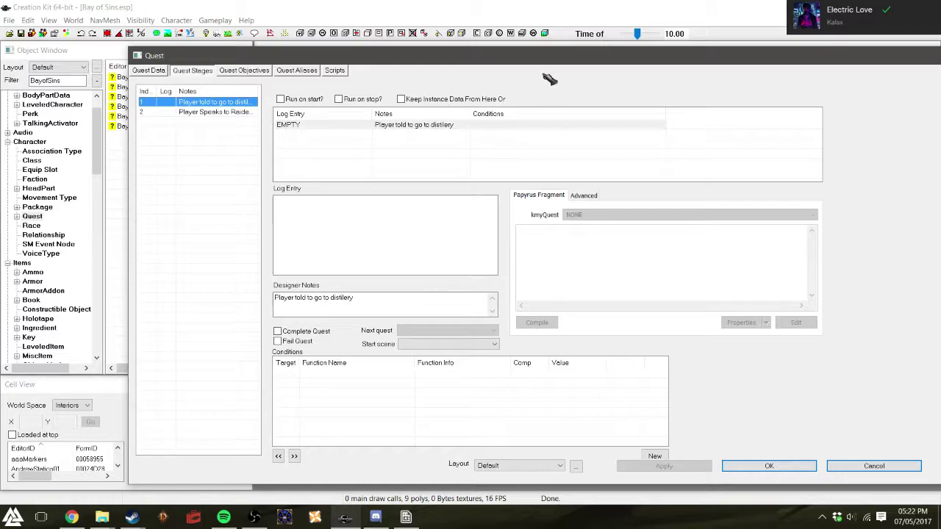
- Save the quest, reopen BayofSinsKatarinaQuest03 and check stage 2's designer notes
click(769, 466)
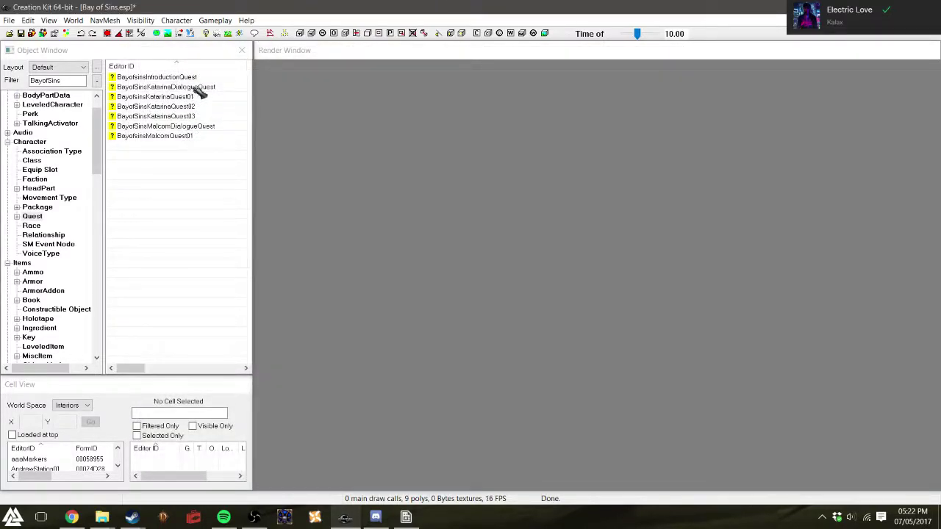
click(193, 116)
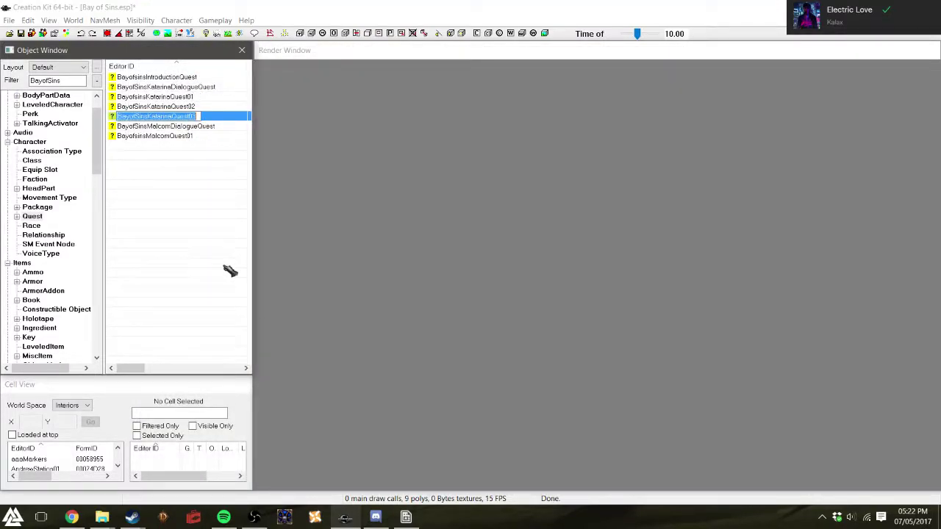
key(Delete)
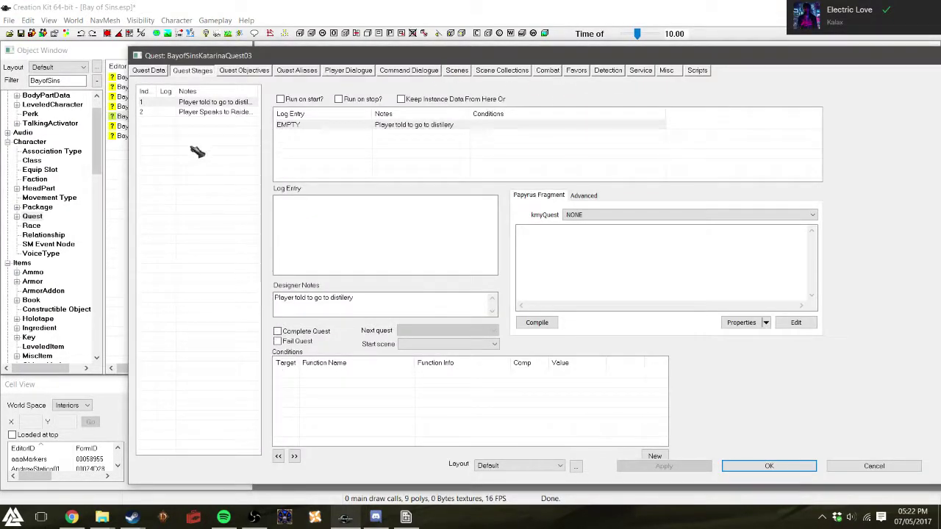
click(247, 112)
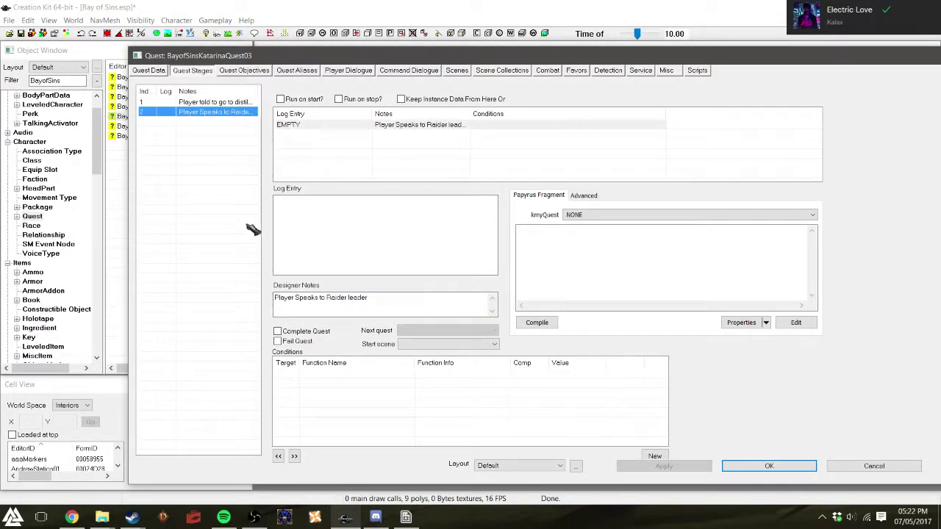
click(456, 307)
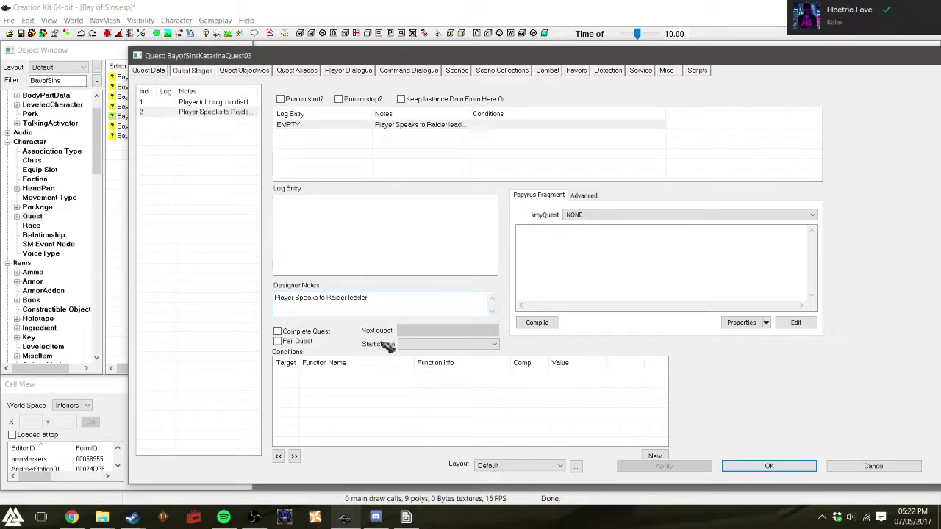
- Add stage 3 with a log entry noted "Player Kills Raiders"
right_click(216, 121)
click(226, 126)
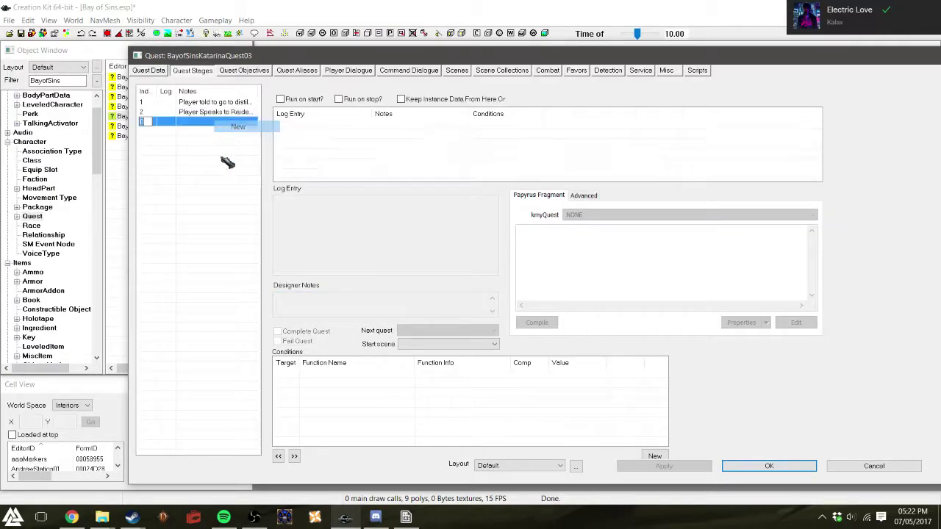
text(3)
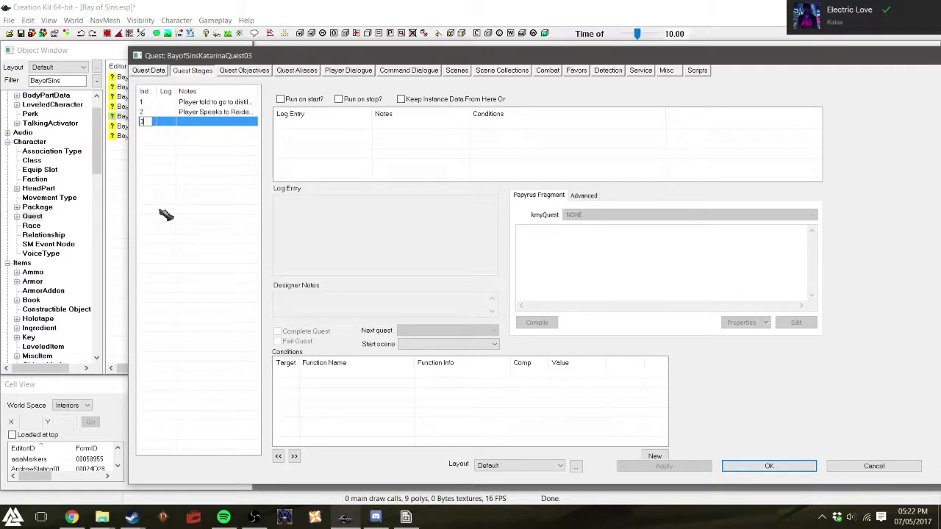
right_click(309, 151)
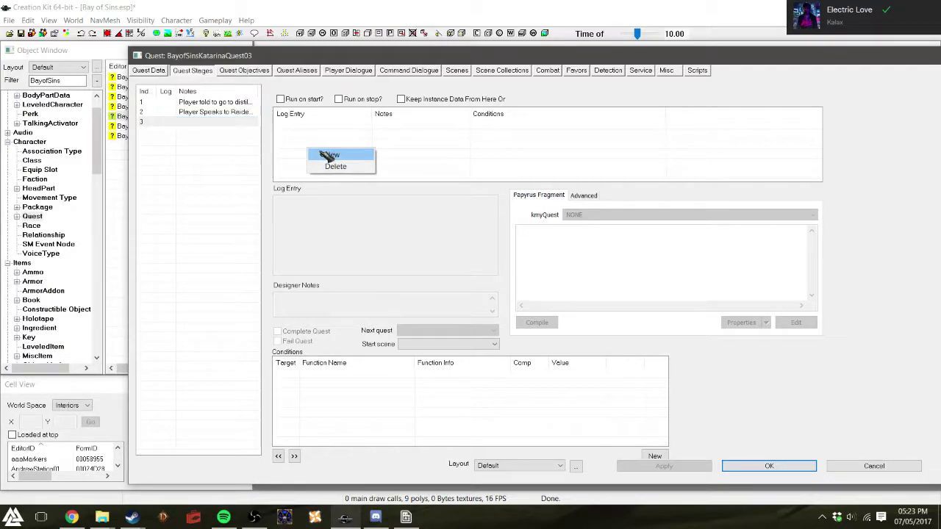
click(330, 155)
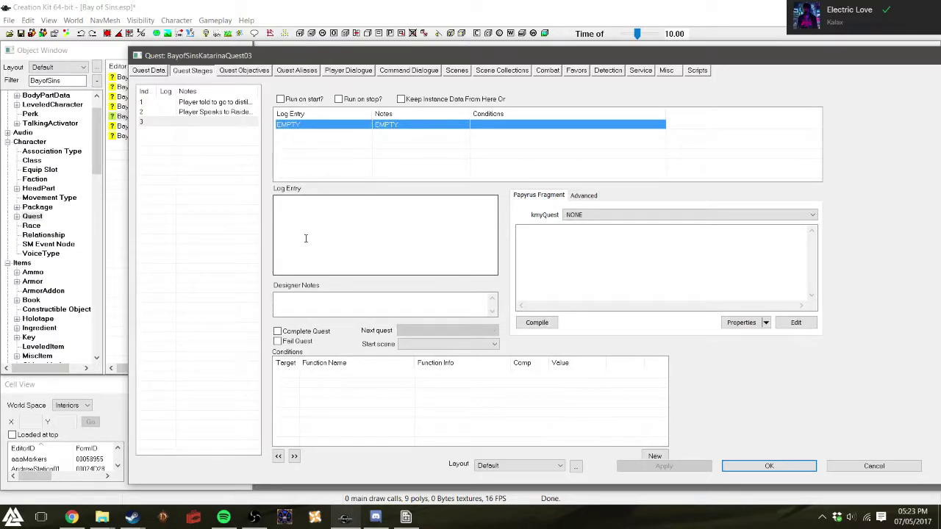
key(Tab)
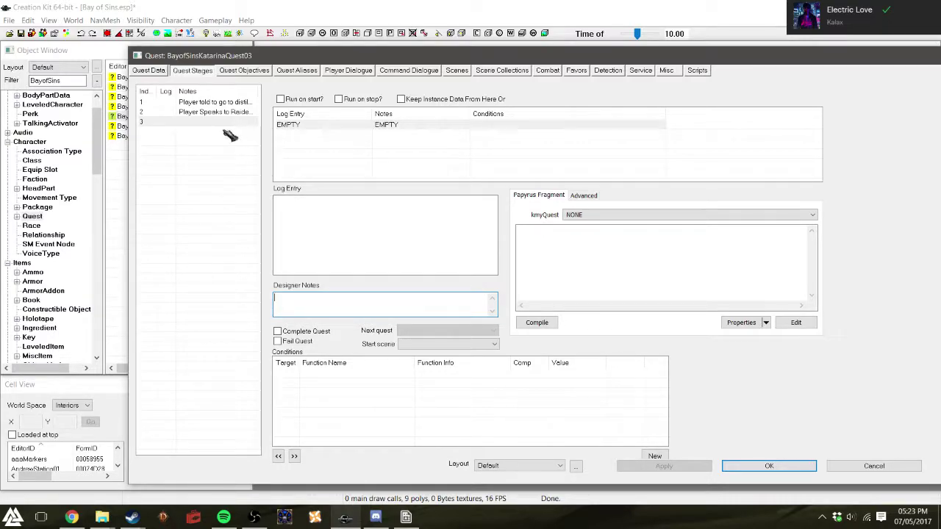
text(Player Kills Raiders.)
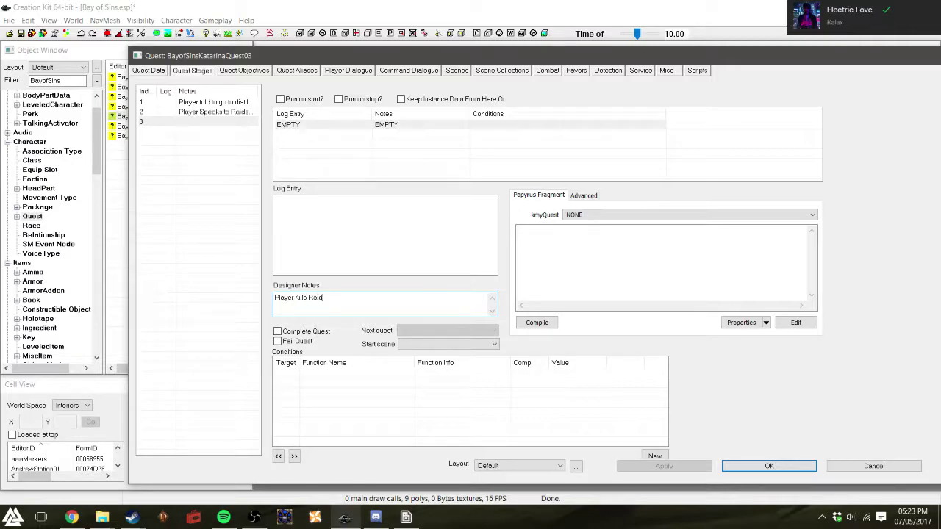
- Add stage 4 with a log entry noted "Player sets up deal with raiders"
right_click(200, 137)
click(210, 144)
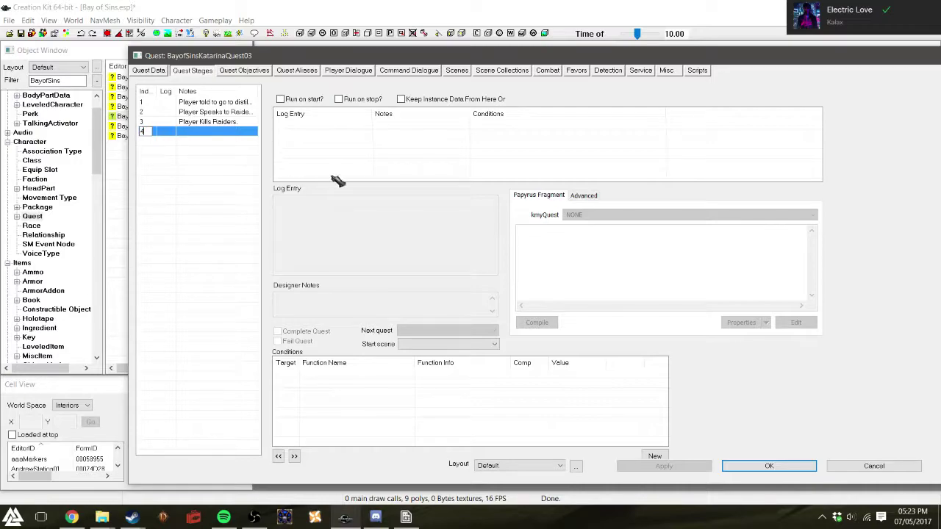
right_click(347, 145)
click(371, 149)
click(371, 297)
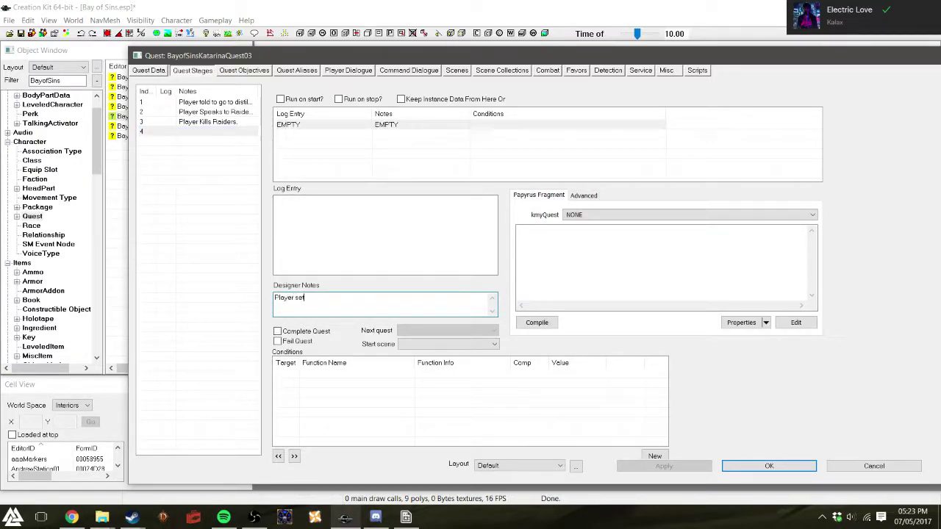
text(Player sets up deal with raiders.)
click(342, 134)
- Review stages 2, 3 and 4 and their log entries
click(339, 126)
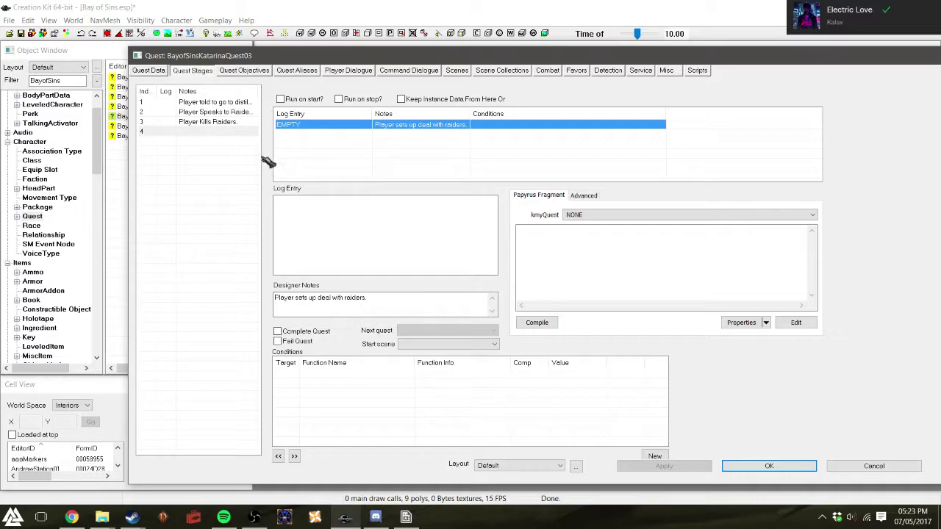
click(218, 122)
click(215, 132)
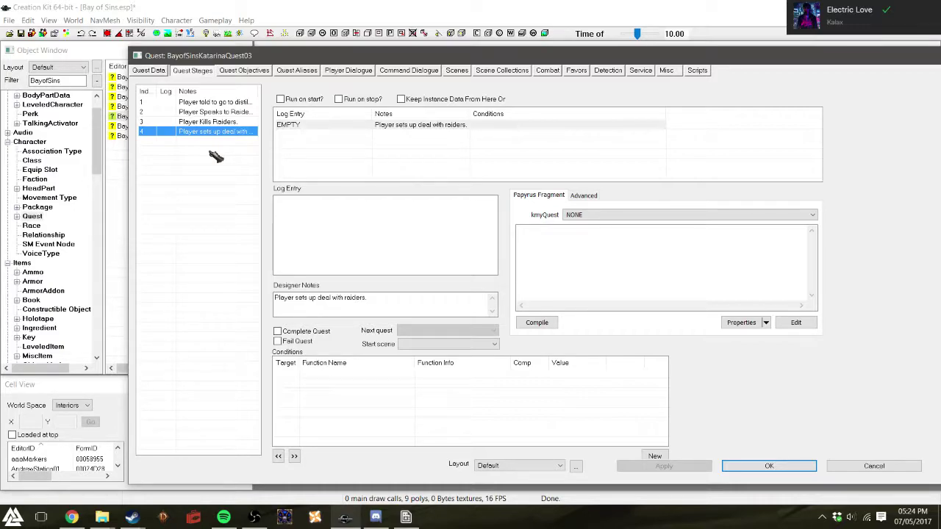
click(431, 125)
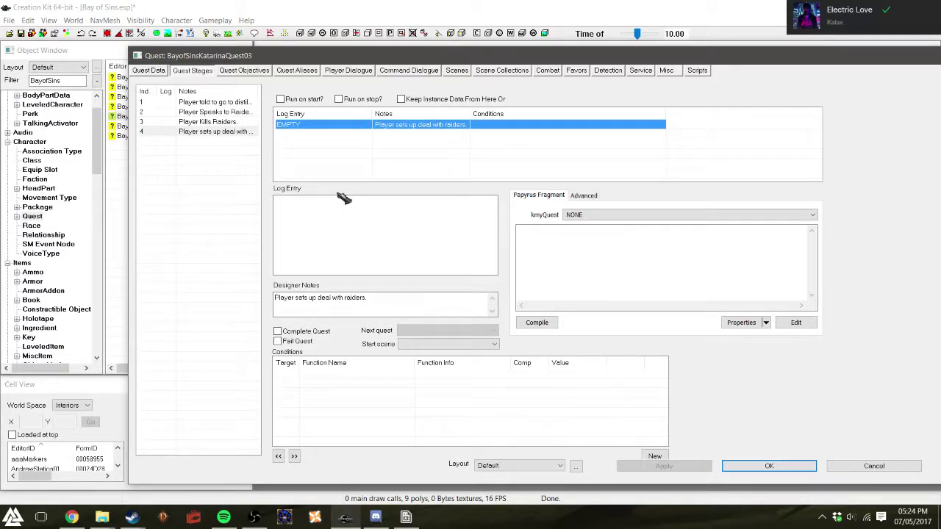
drag(283, 59, 259, 58)
click(162, 112)
click(181, 121)
click(191, 130)
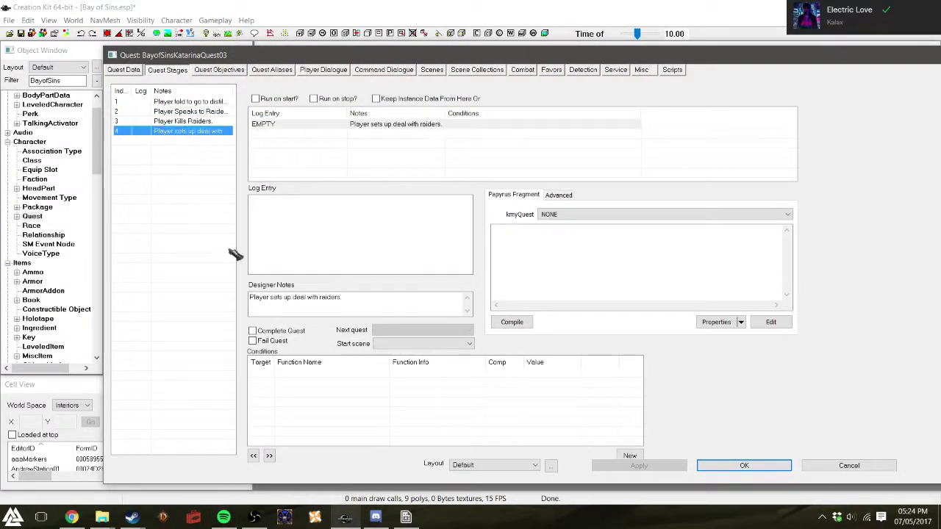
- Save Quest03 and open BayofSinsKatarinaDialogueQuest's Katarina scene, scrolling through its phases to Phase 4: StartQuest02
click(746, 466)
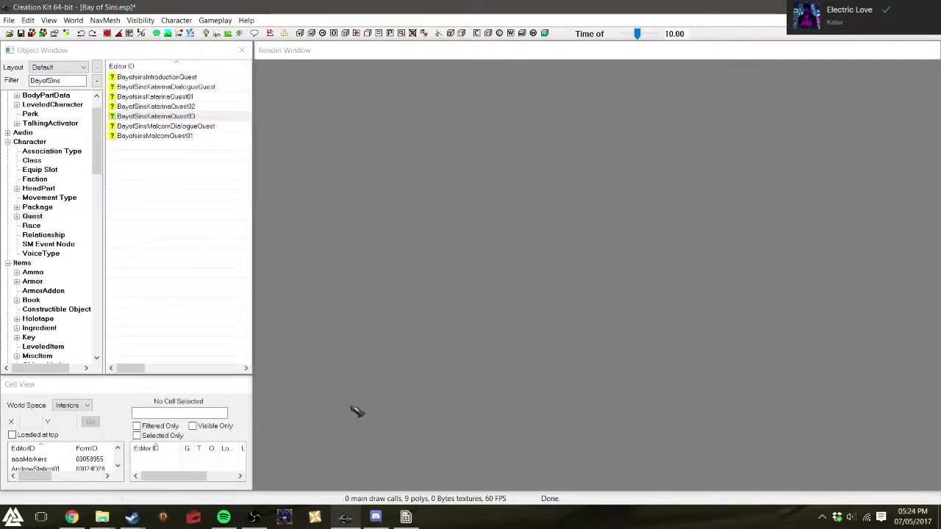
double_click(211, 88)
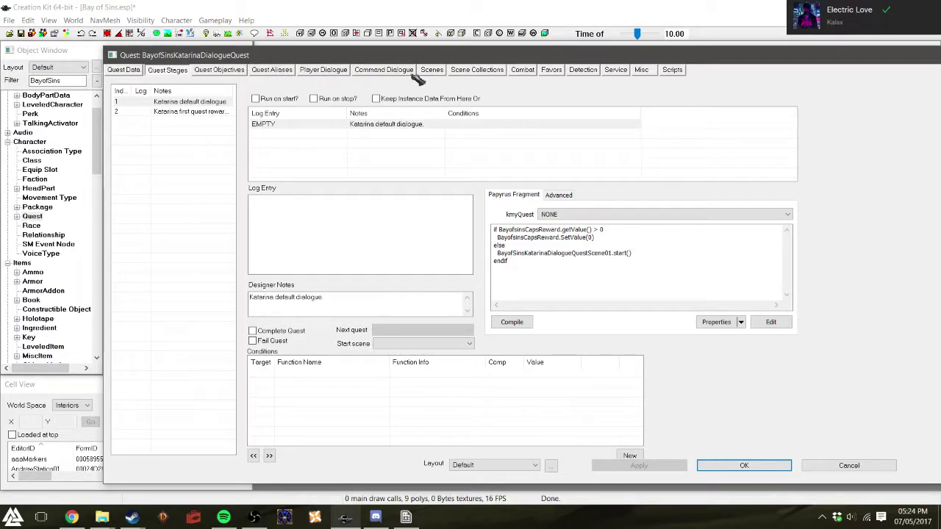
click(433, 72)
drag(474, 58, 334, 47)
scroll(543, 368, down, 3)
scroll(591, 361, down, 4)
scroll(592, 271, up, 3)
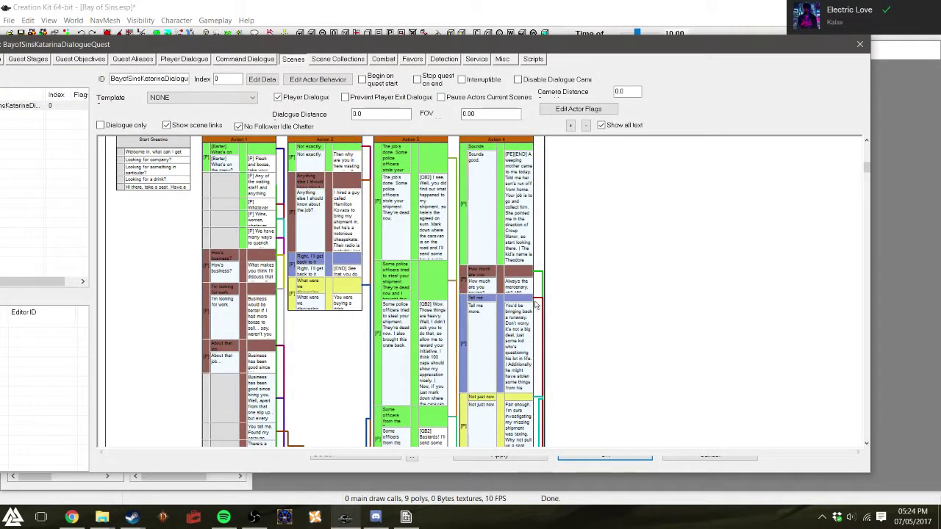
scroll(575, 366, up, 1)
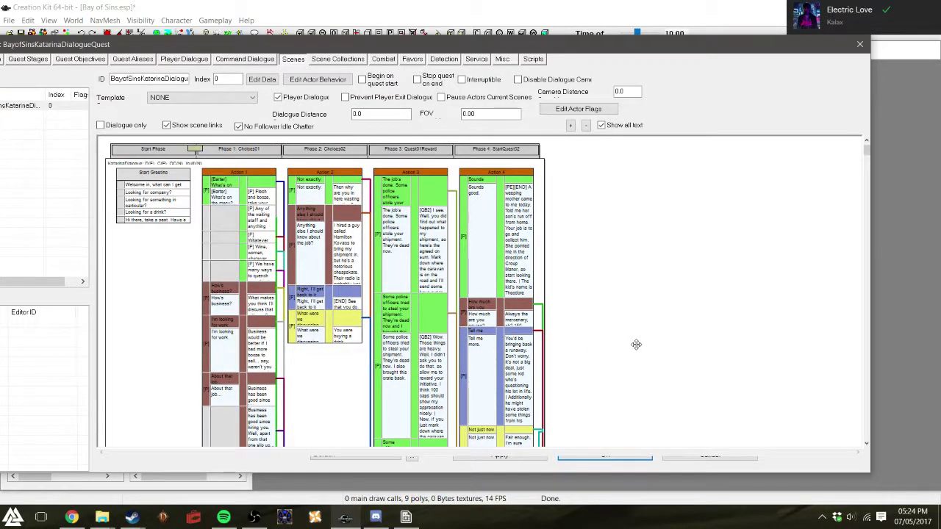
- Add a new Phase 5 at the end of the Katarina dialogue scene
right_click(608, 181)
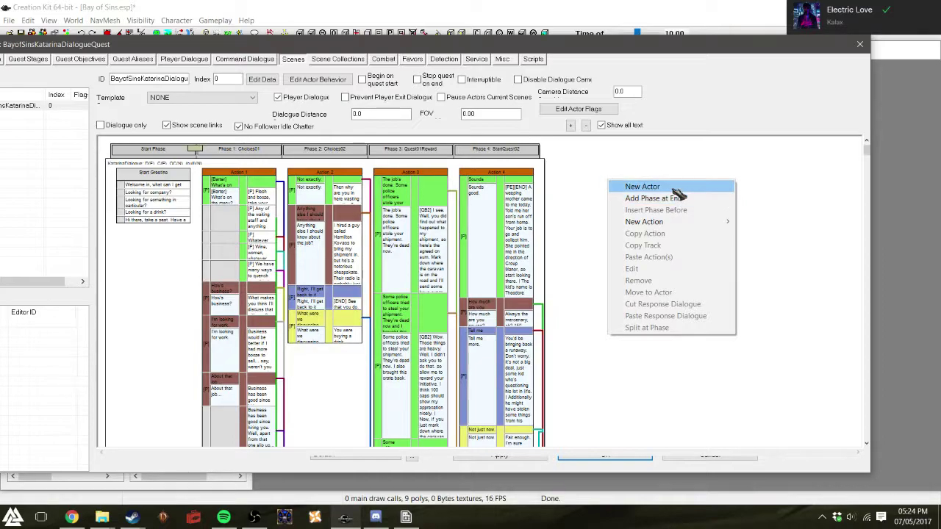
mouse_move(724, 222)
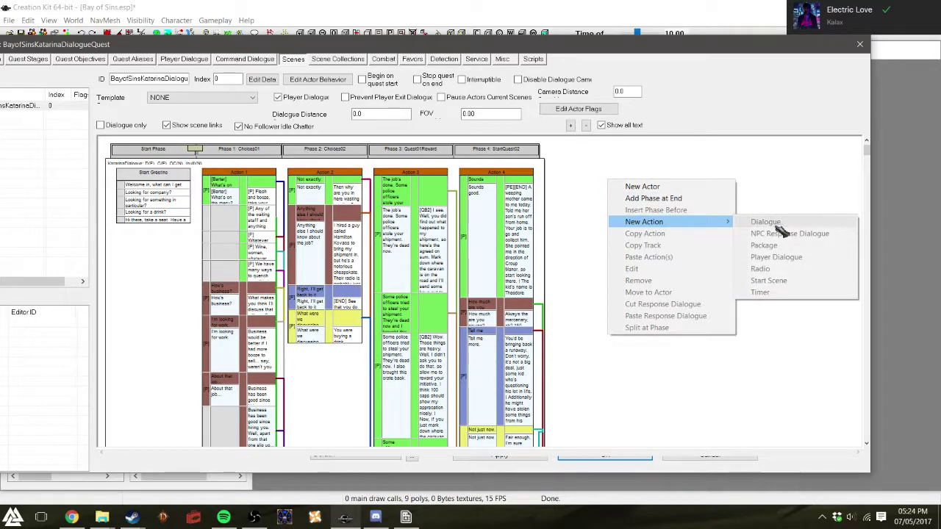
click(710, 198)
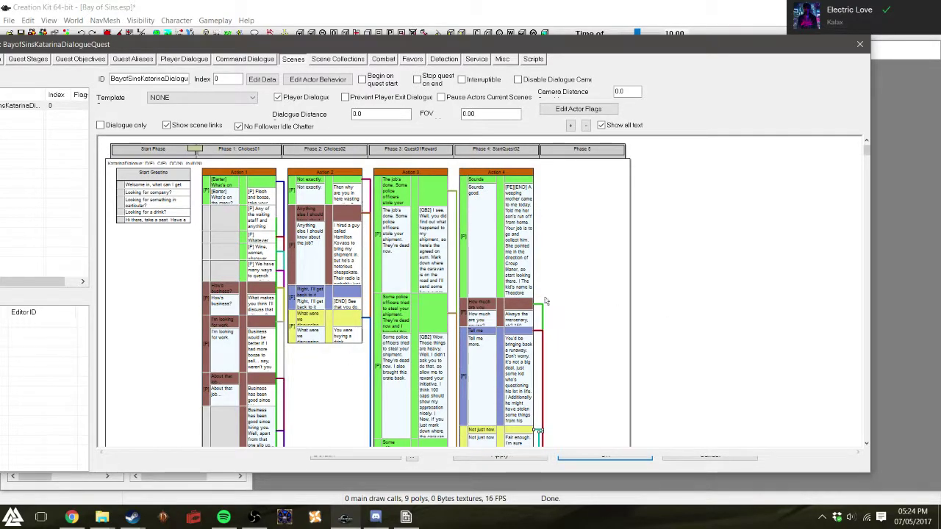
- Set the topic's On end fragment to run BayofSinsKatarinaQuest02.start(), then close Topic Info
click(342, 266)
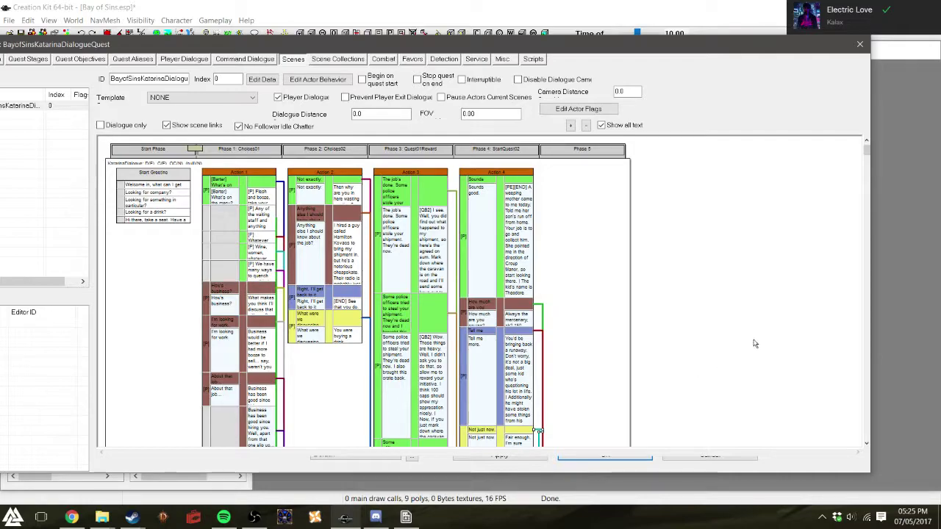
scroll(672, 264, down, 3)
scroll(672, 265, up, 3)
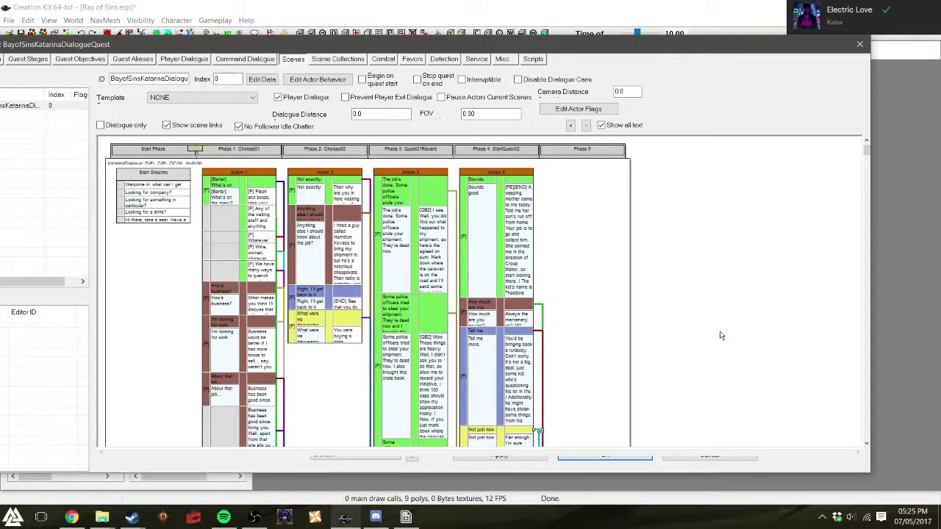
scroll(719, 324, down, 3)
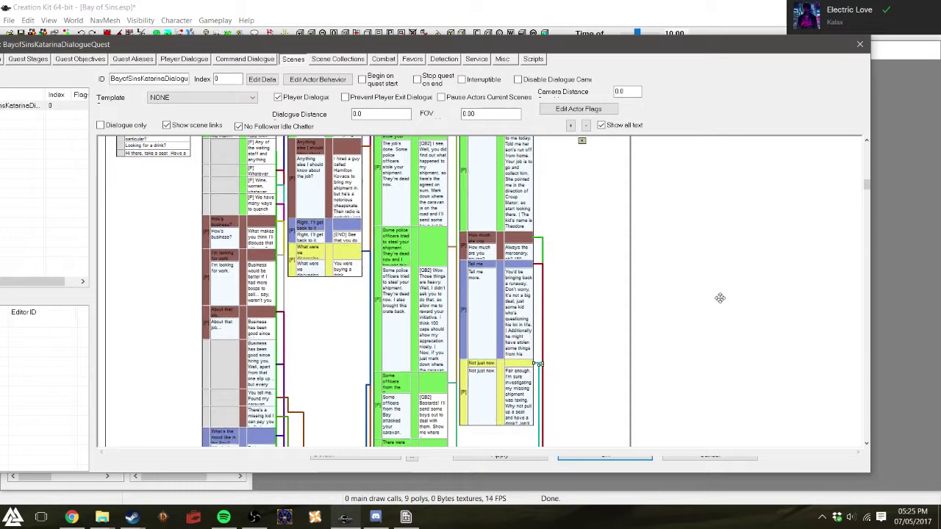
scroll(720, 298, up, 3)
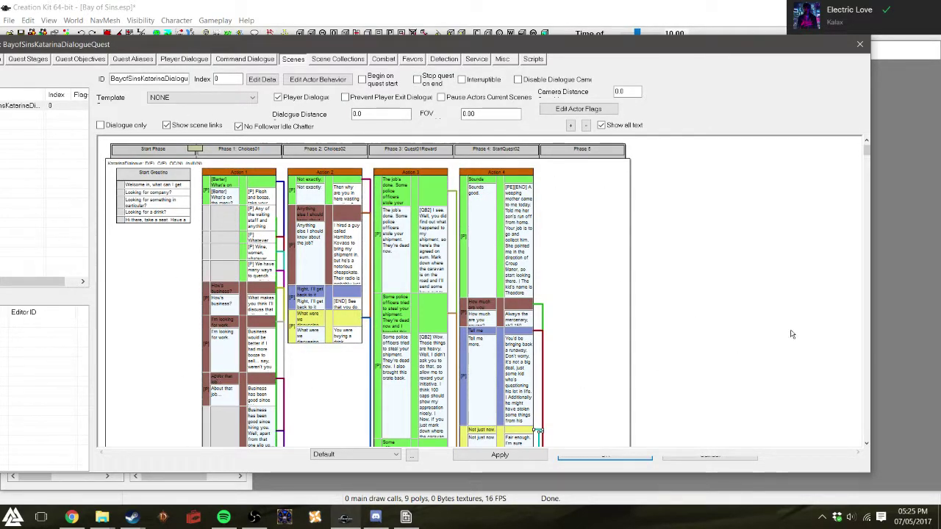
scroll(725, 279, down, 5)
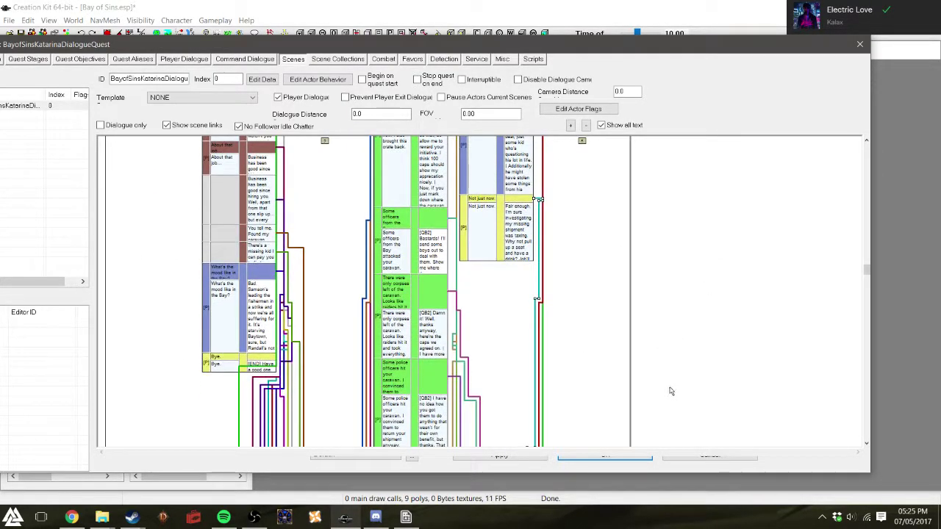
scroll(670, 391, down, 5)
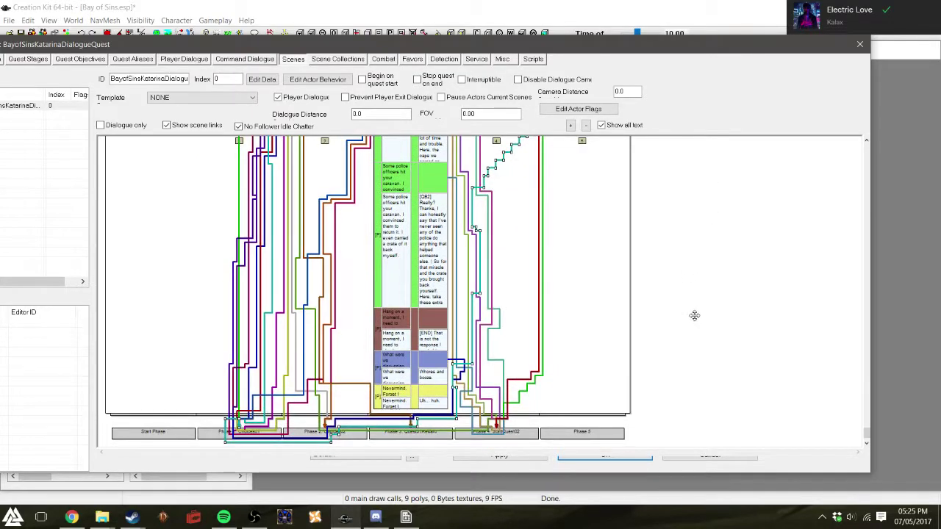
scroll(696, 313, up, 10)
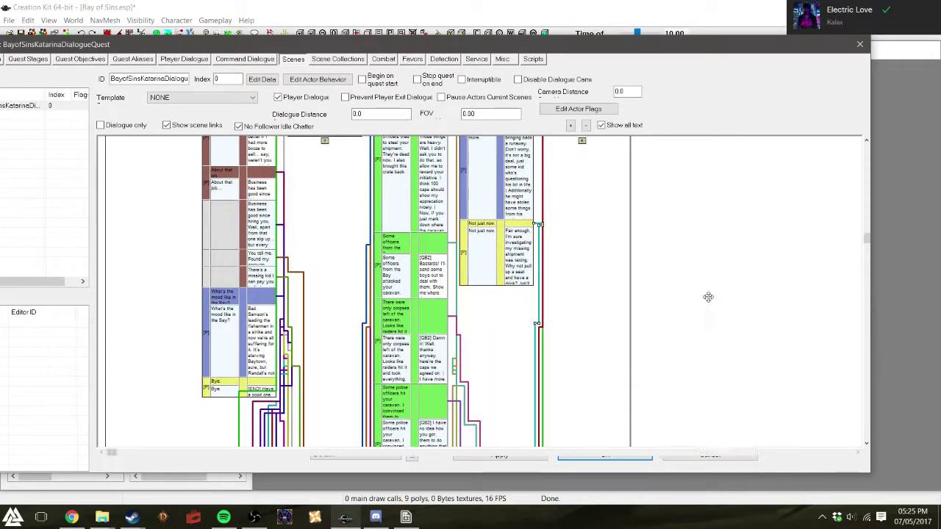
scroll(708, 309, up, 5)
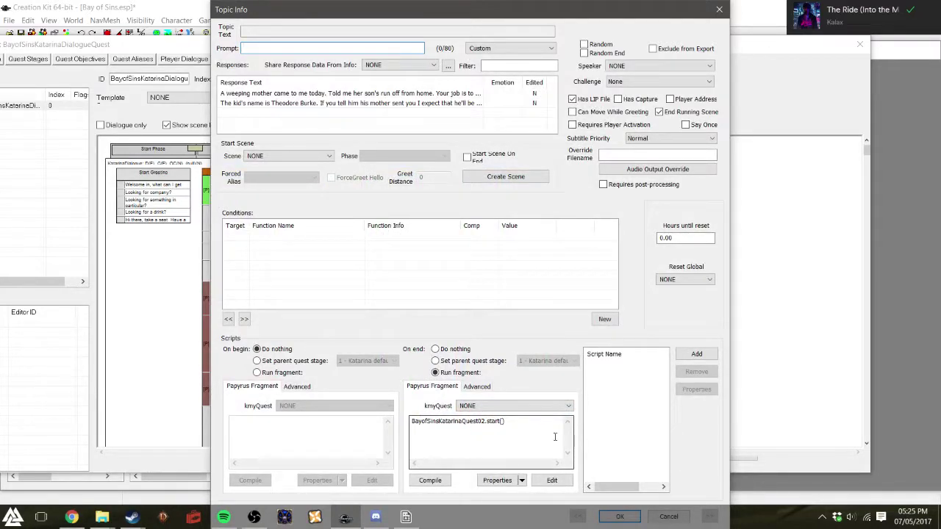
double_click(457, 424)
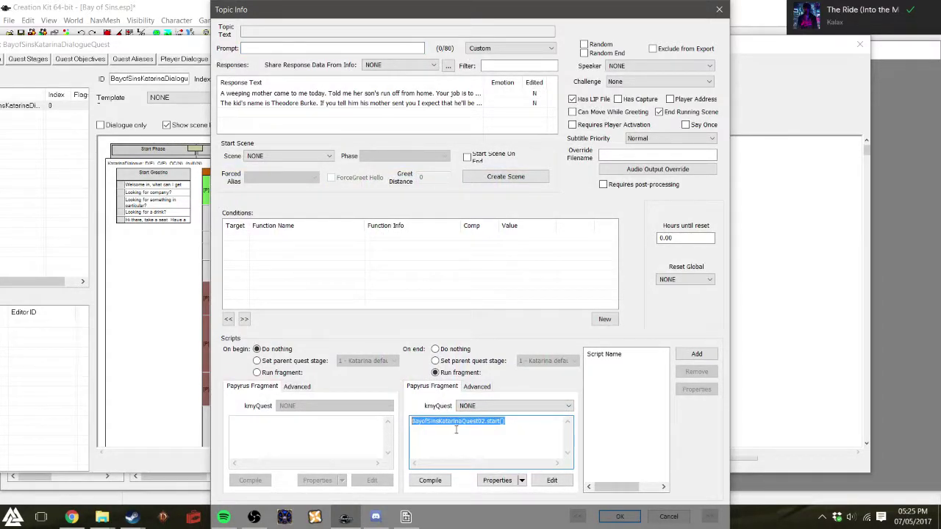
click(483, 430)
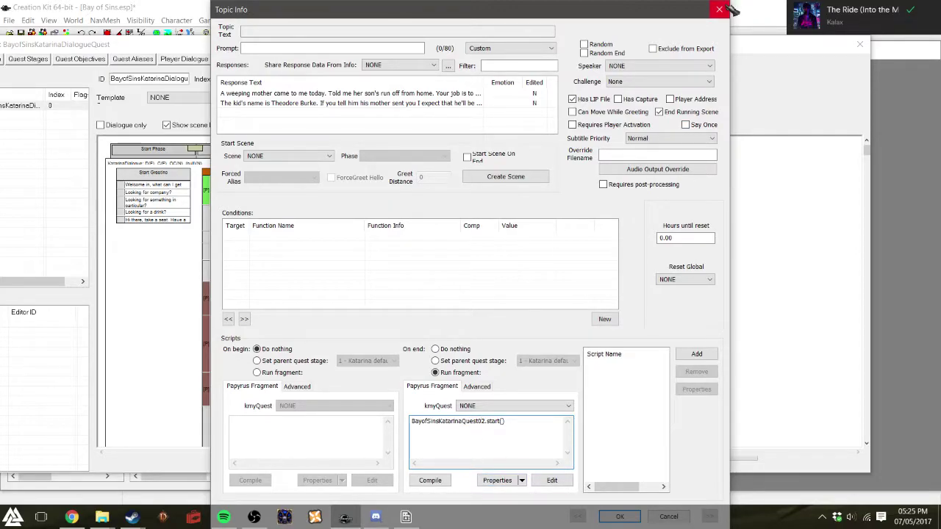
click(720, 10)
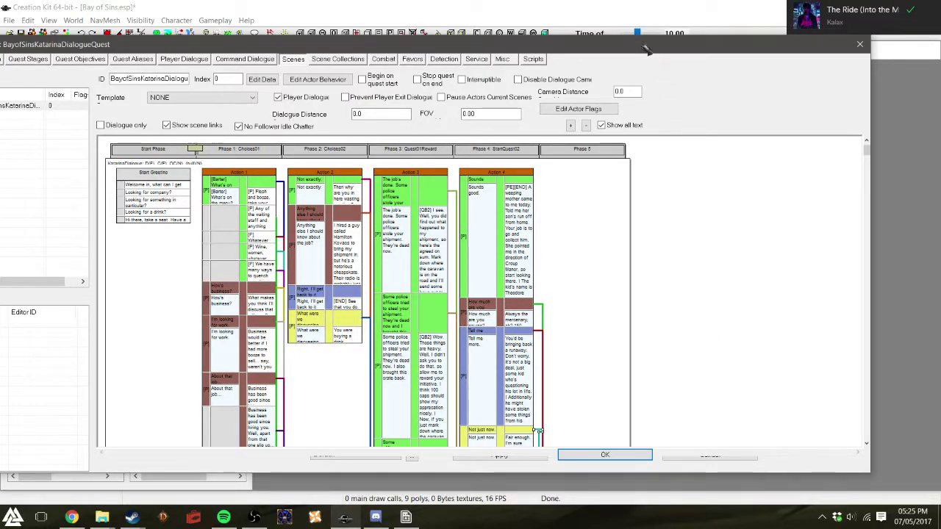
drag(645, 49, 728, 217)
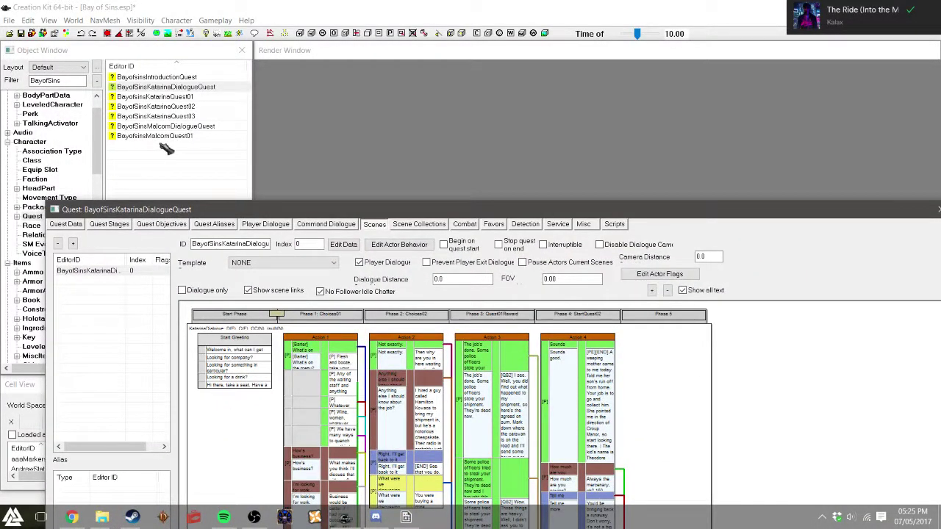
drag(493, 216, 454, 13)
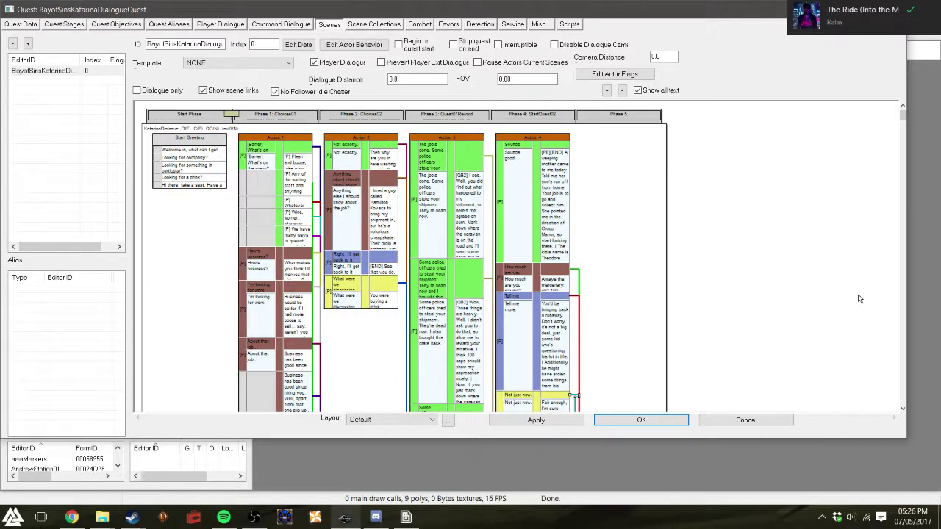
- Append Phase 6 after Phase 5, then pan the graph back to the phase headers
right_click(708, 136)
mouse_move(726, 175)
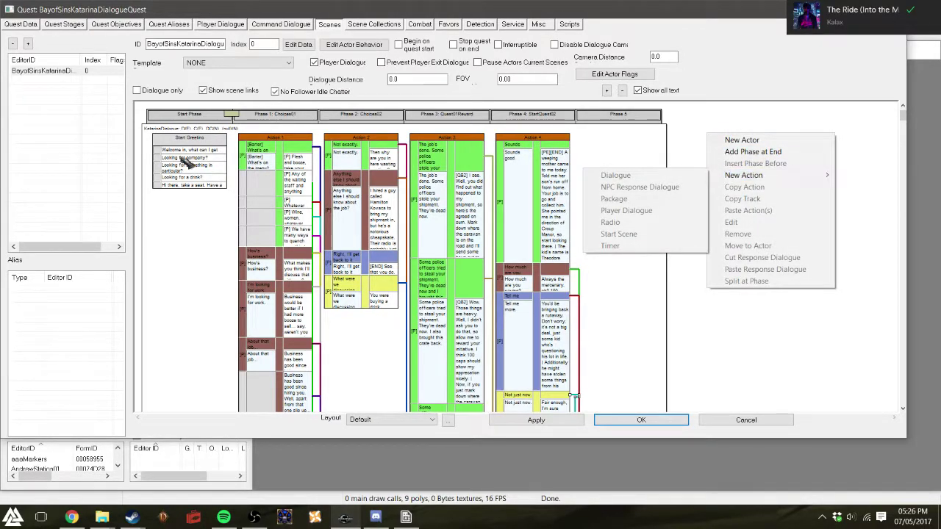
click(766, 152)
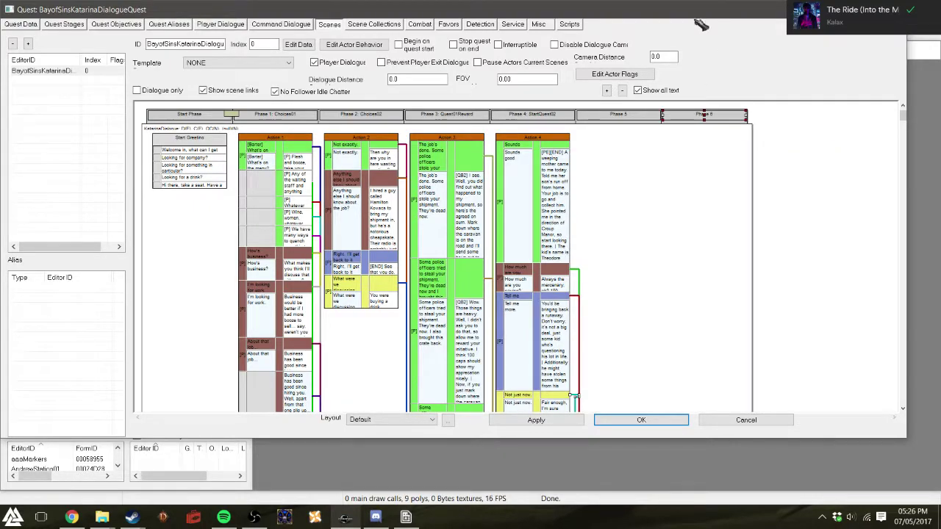
click(662, 162)
scroll(770, 329, down, 1)
right_drag(694, 289, 702, 136)
right_drag(663, 250, 683, 150)
scroll(698, 284, up, 1)
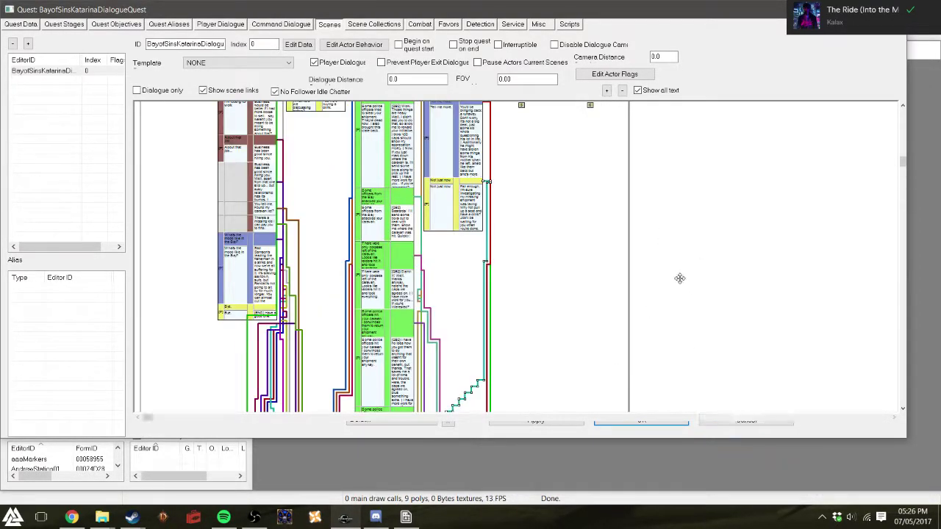
scroll(679, 279, down, 1)
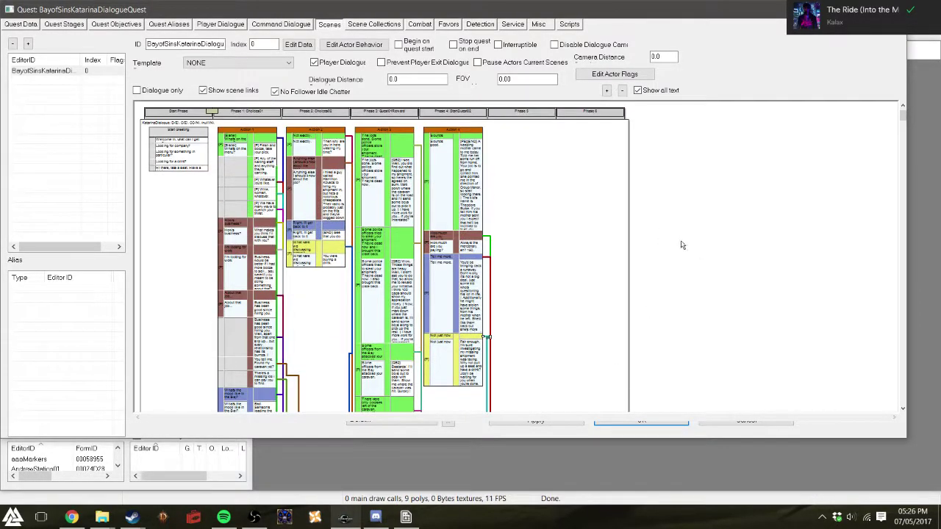
- Give Phase 5 a name for the Quest02 reward
double_click(533, 114)
drag(212, 25, 500, 173)
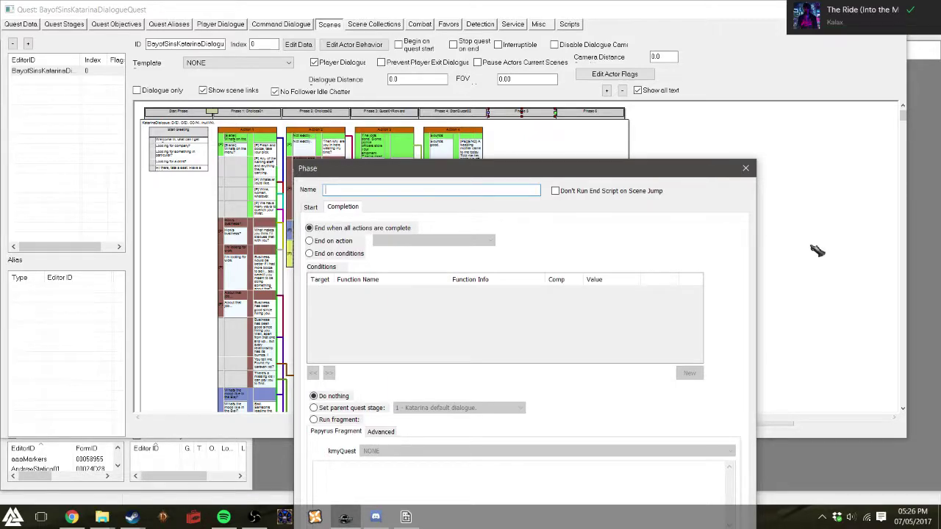
text(Quest02Reward)
drag(549, 168, 521, 77)
click(650, 495)
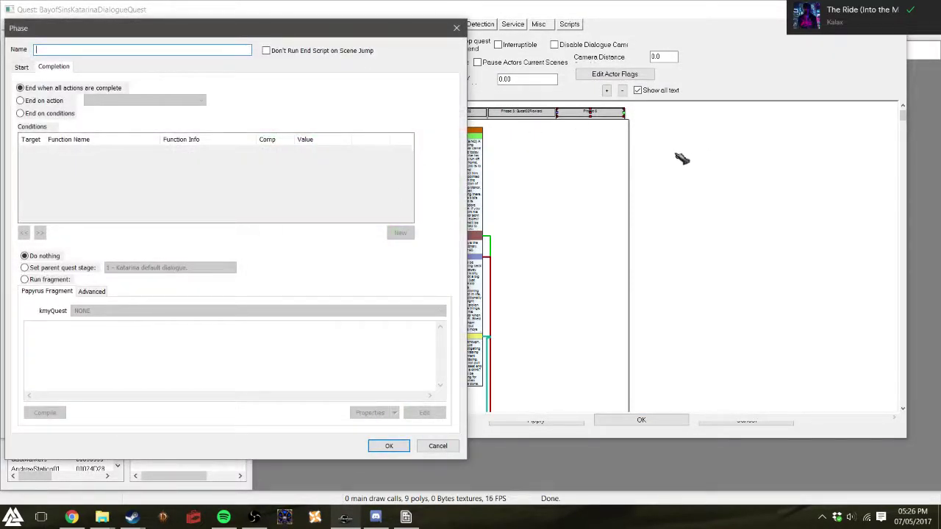
- Name Phase 6 'Quest03Start'
drag(80, 33, 256, 202)
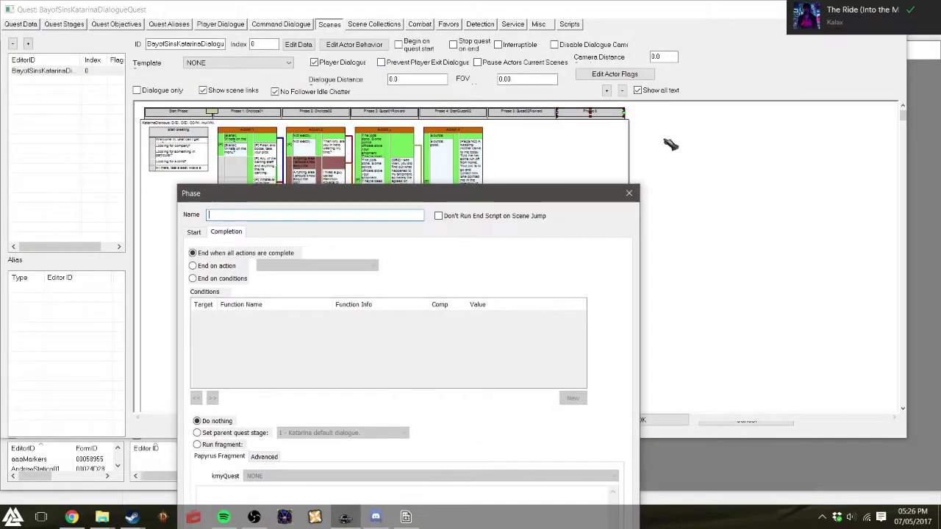
drag(397, 204, 501, 311)
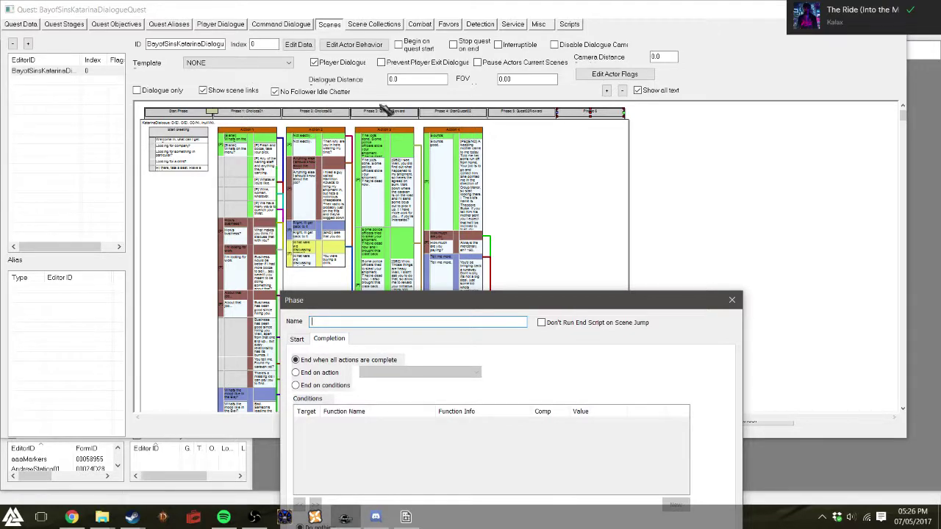
drag(497, 300, 563, 203)
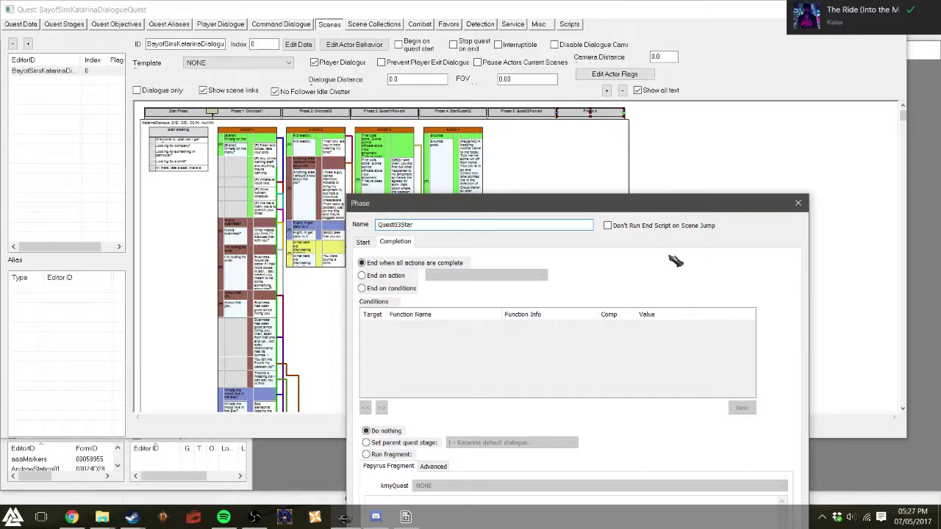
key(Return)
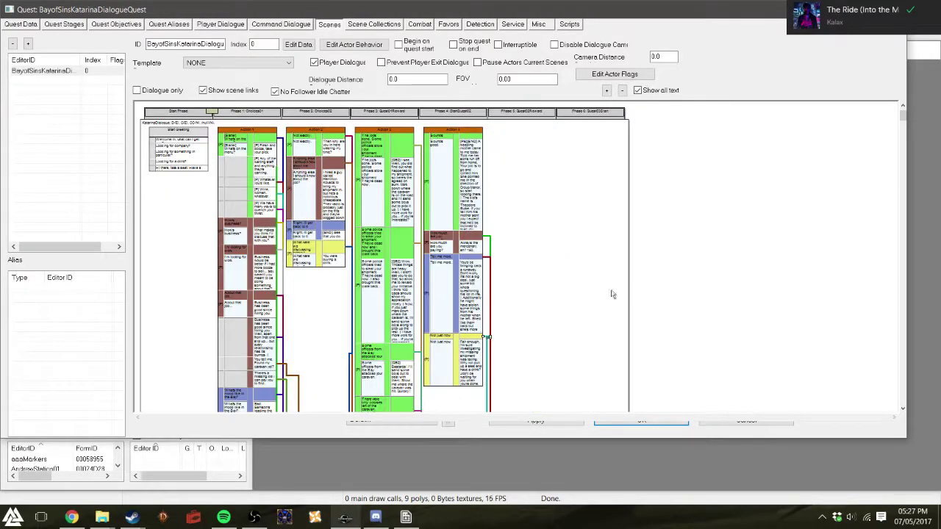
- Accept the dialogue quest with its renamed phases and save Bay of Sins.esp
scroll(697, 335, down, 2)
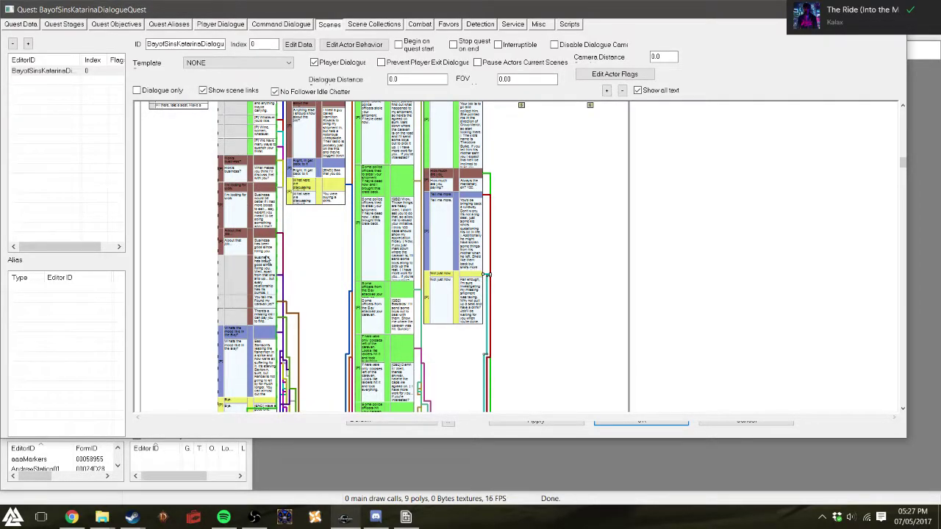
scroll(706, 304, up, 3)
scroll(700, 281, down, 2)
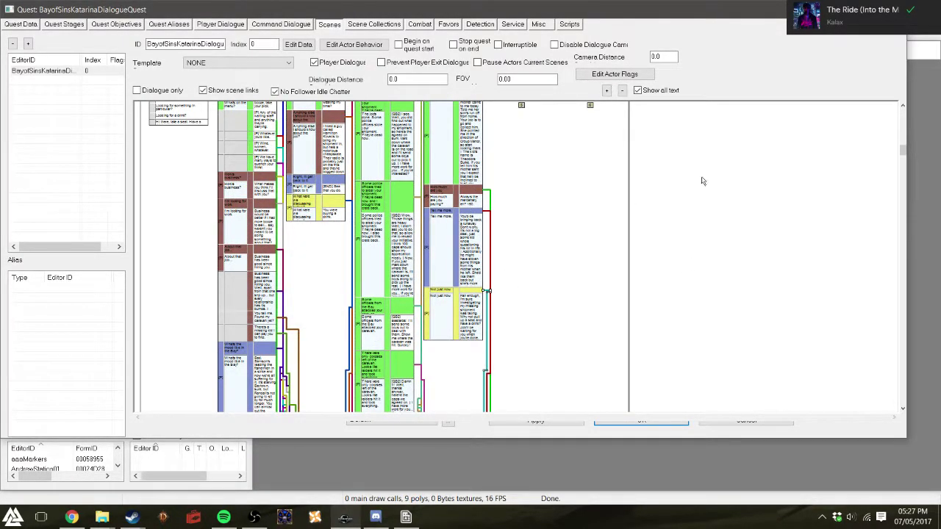
scroll(707, 235, up, 2)
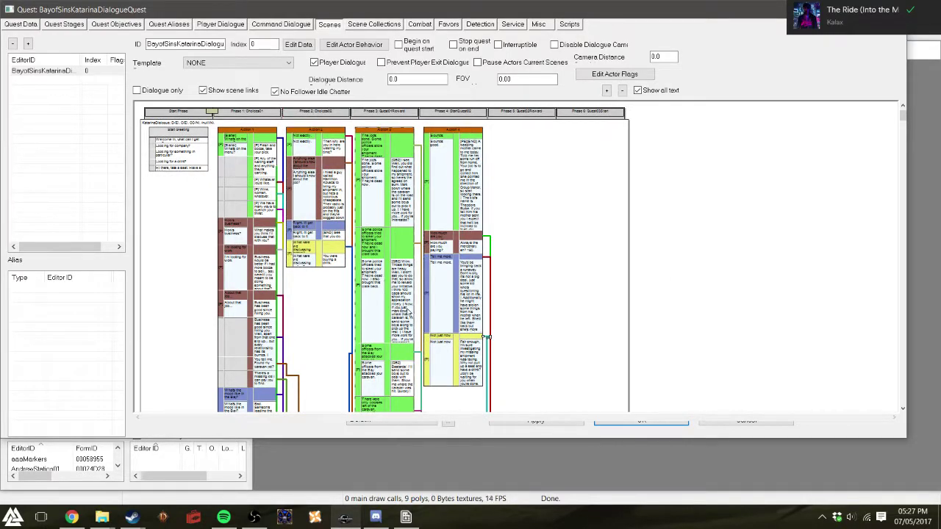
scroll(734, 206, down, 3)
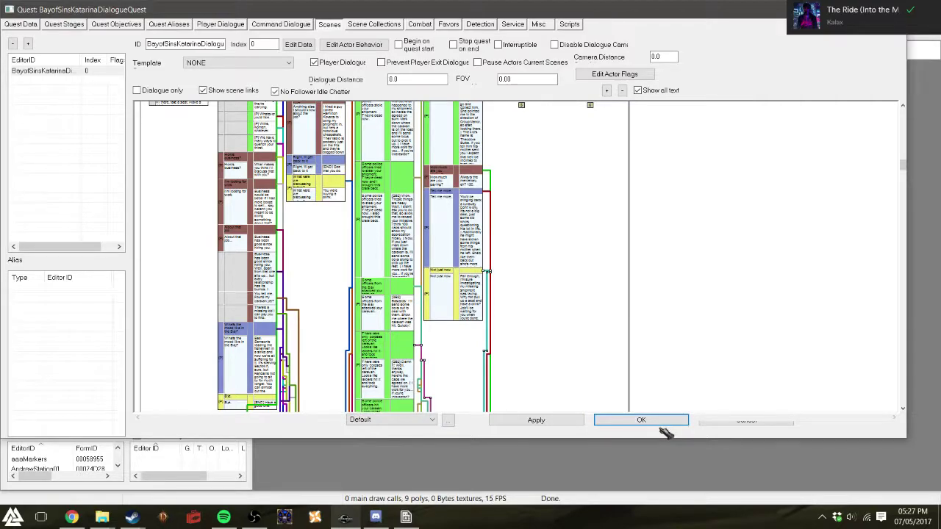
scroll(709, 294, up, 3)
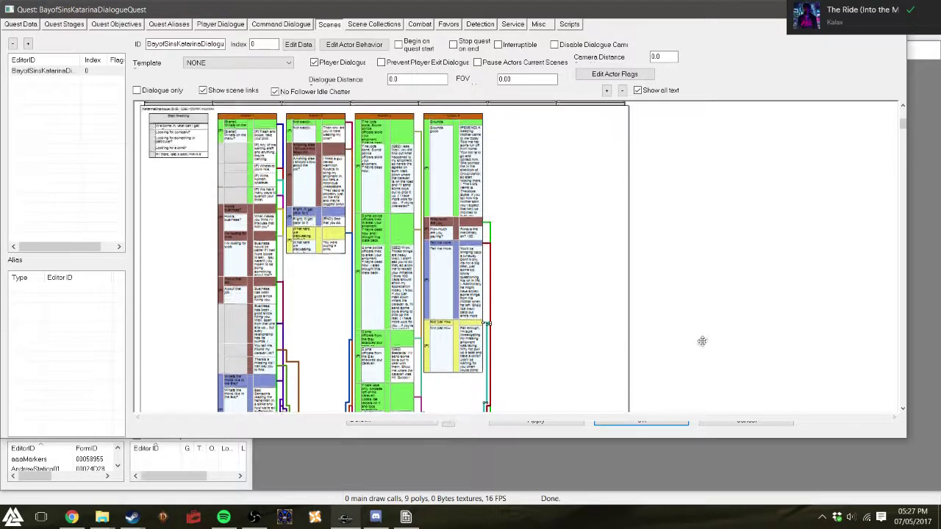
click(653, 424)
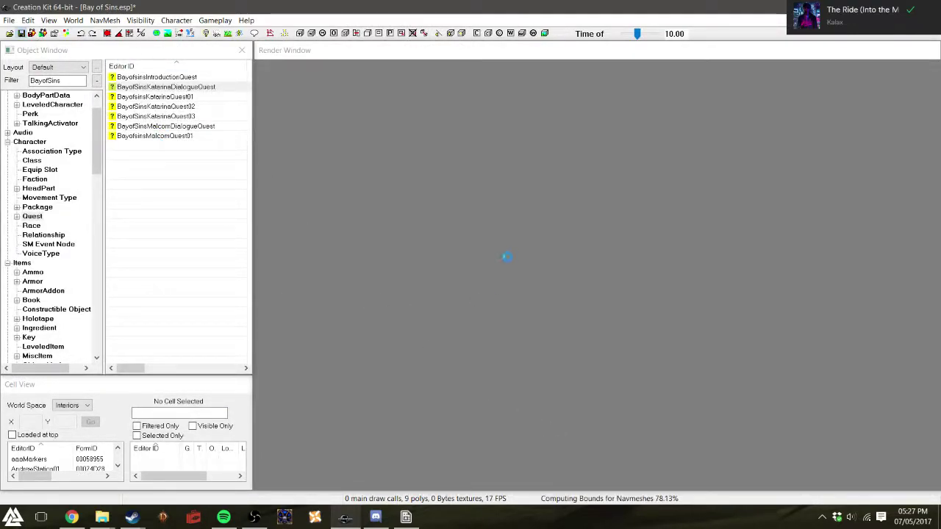
- Reopen BayofSinsKatarinaDialogueQuest from the quest list
click(153, 86)
double_click(156, 87)
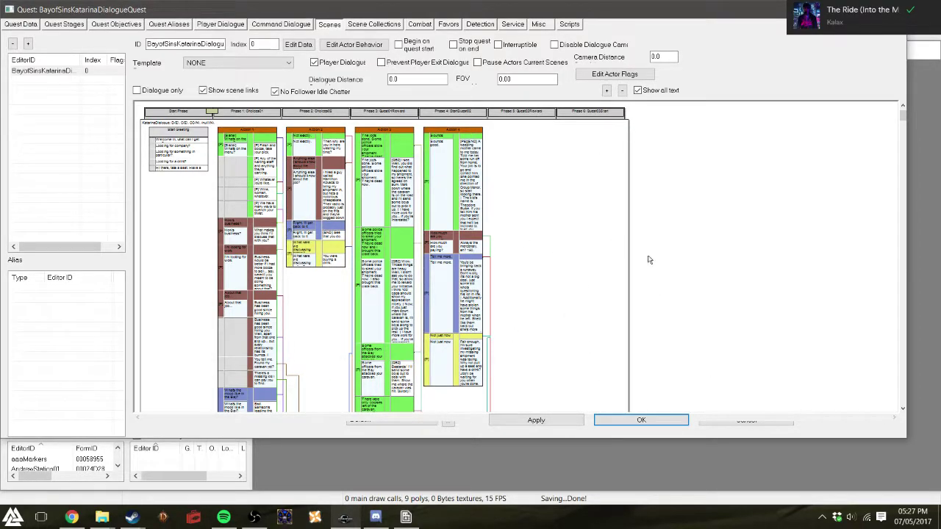
scroll(703, 250, down, 1)
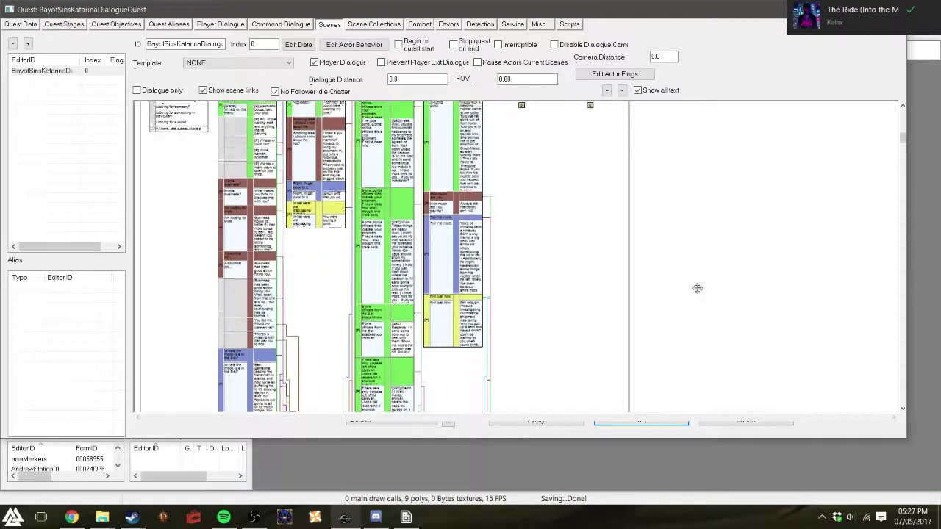
scroll(696, 291, up, 1)
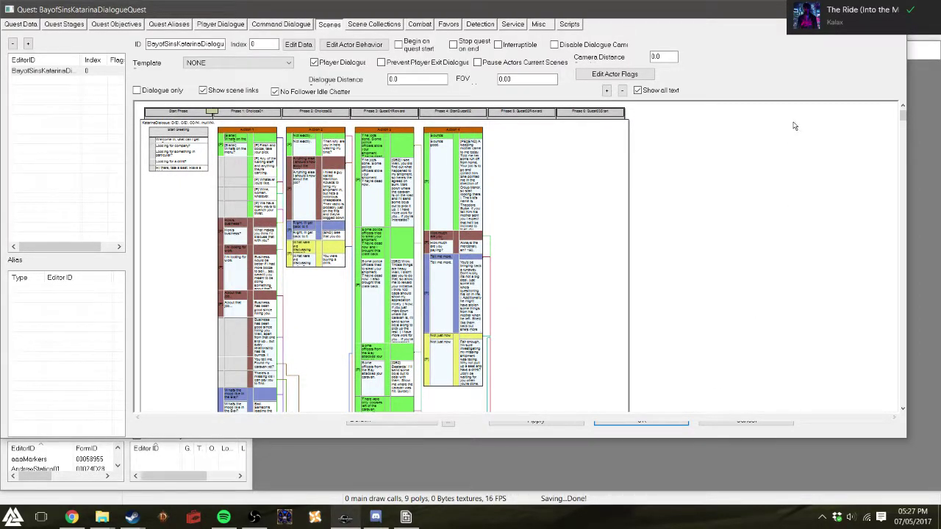
- Add a new, empty Player Dialogue action to the scene
right_click(522, 139)
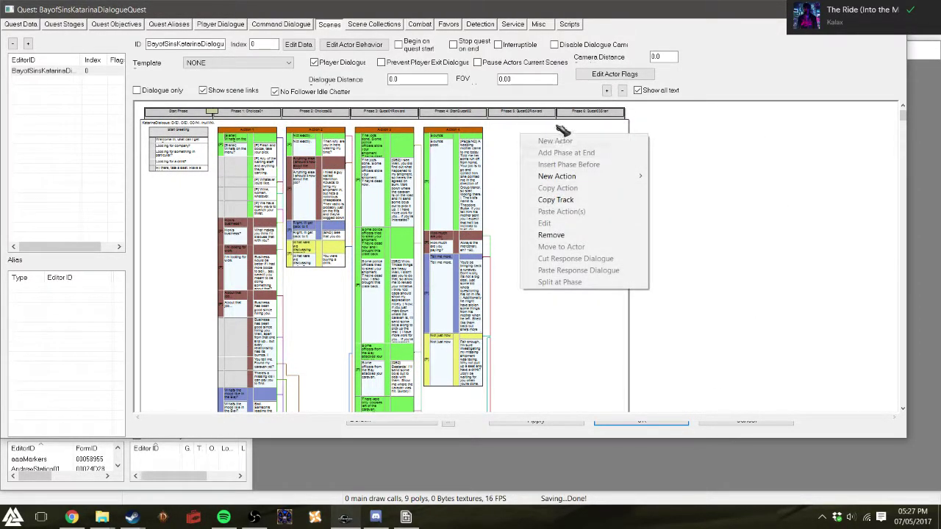
mouse_move(571, 177)
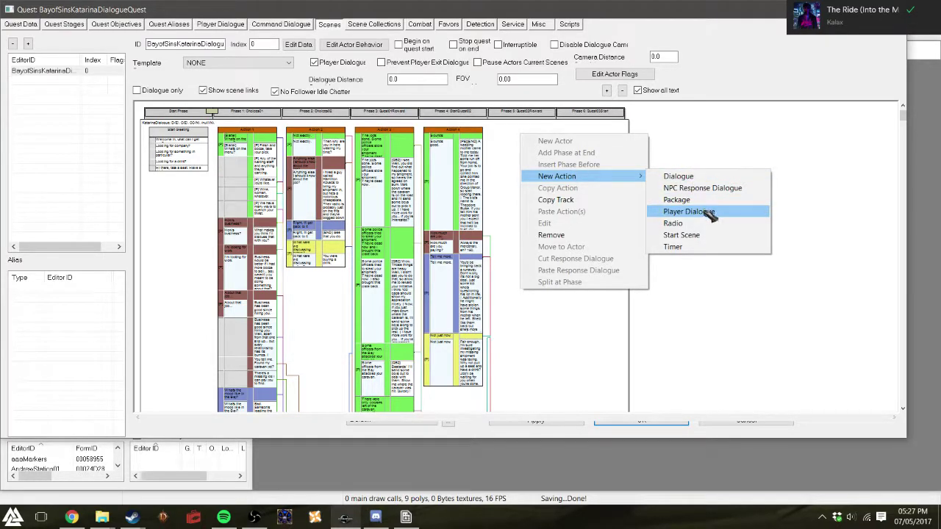
click(702, 212)
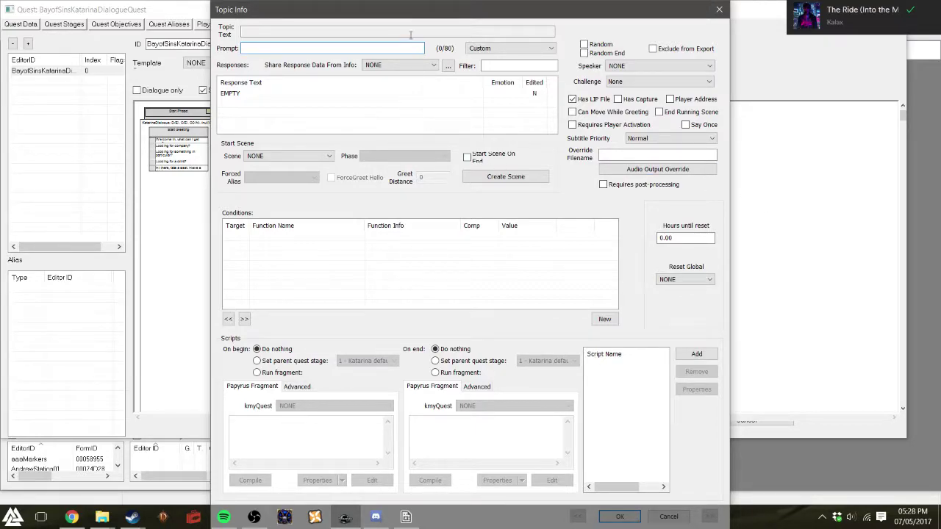
drag(428, 24, 460, 350)
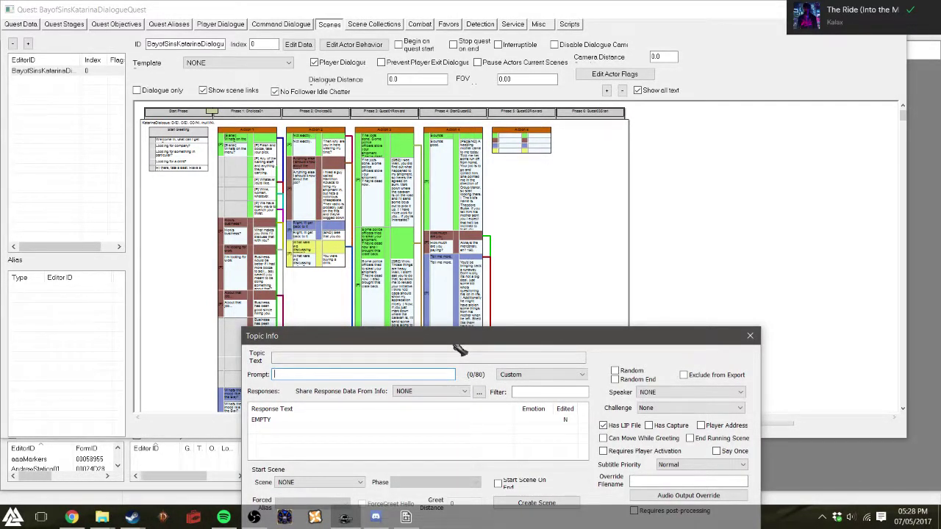
drag(459, 350, 687, 195)
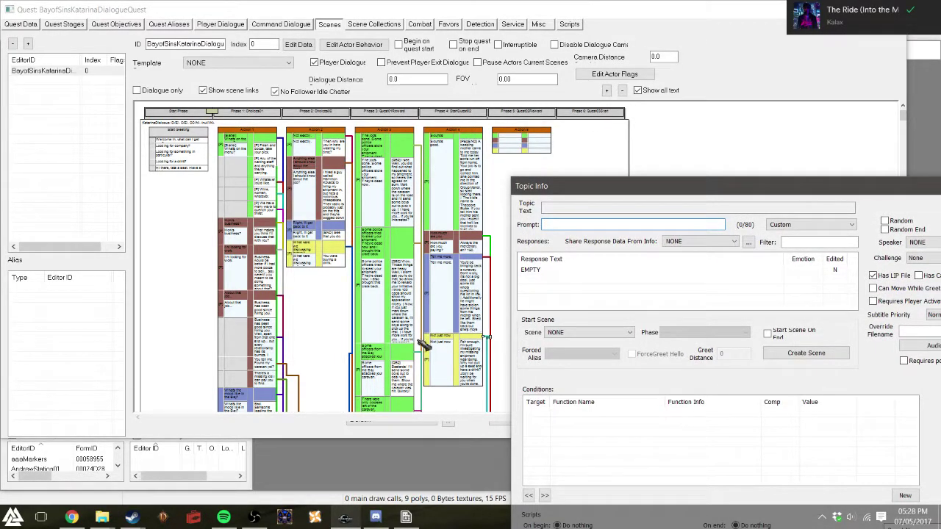
click(344, 276)
drag(735, 199, 822, 175)
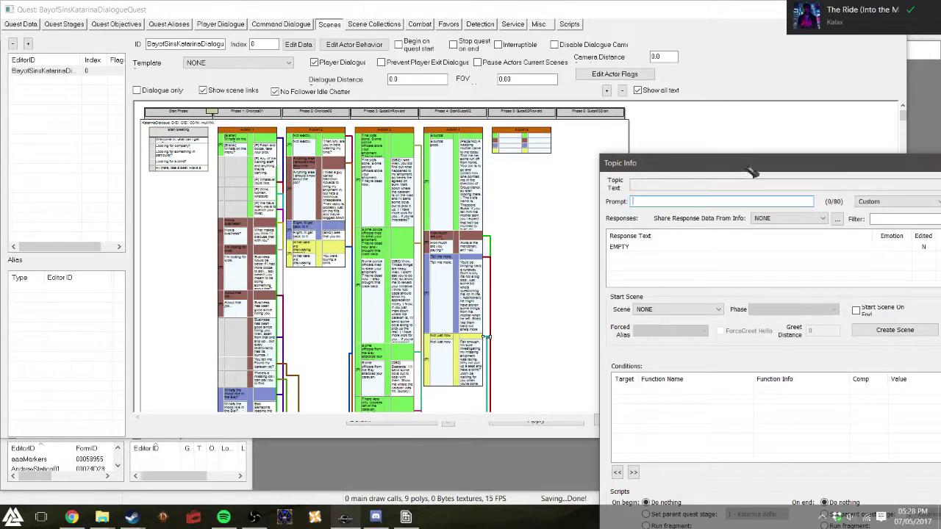
drag(736, 164, 610, 59)
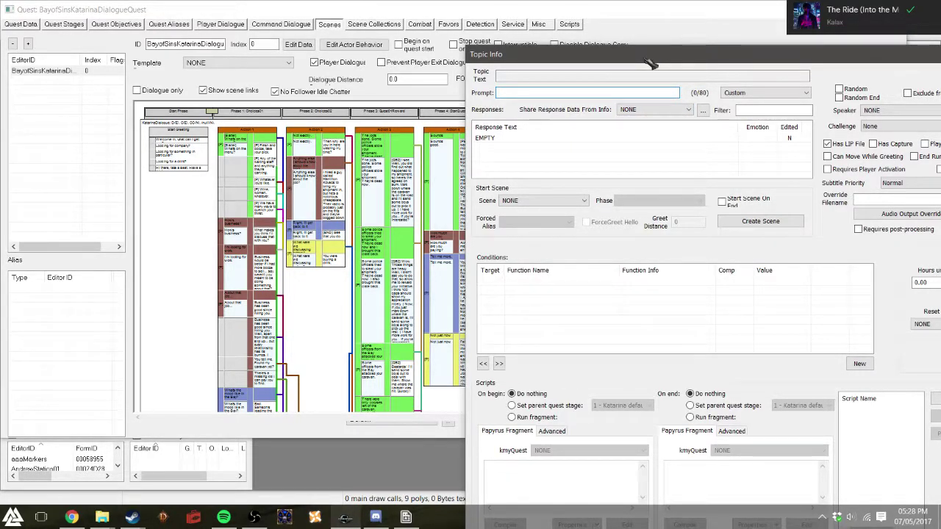
drag(649, 61, 357, 35)
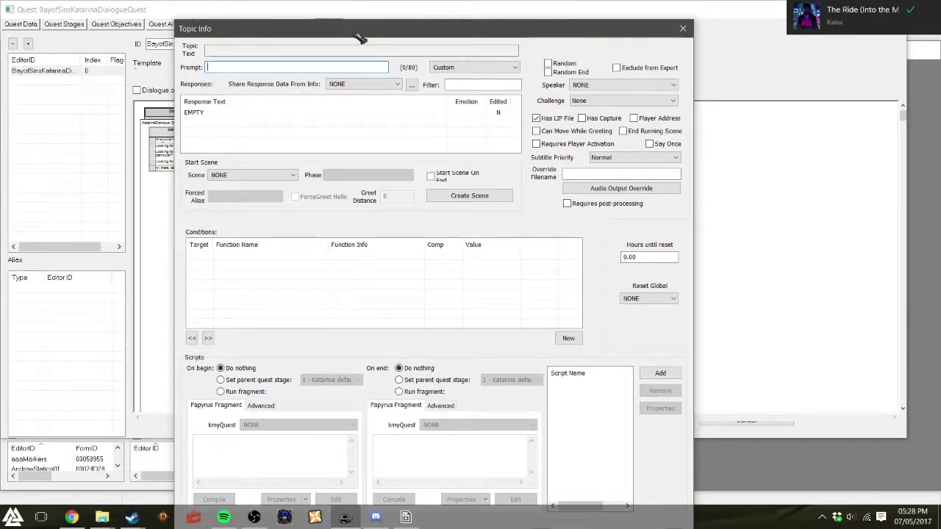
drag(383, 27, 375, 19)
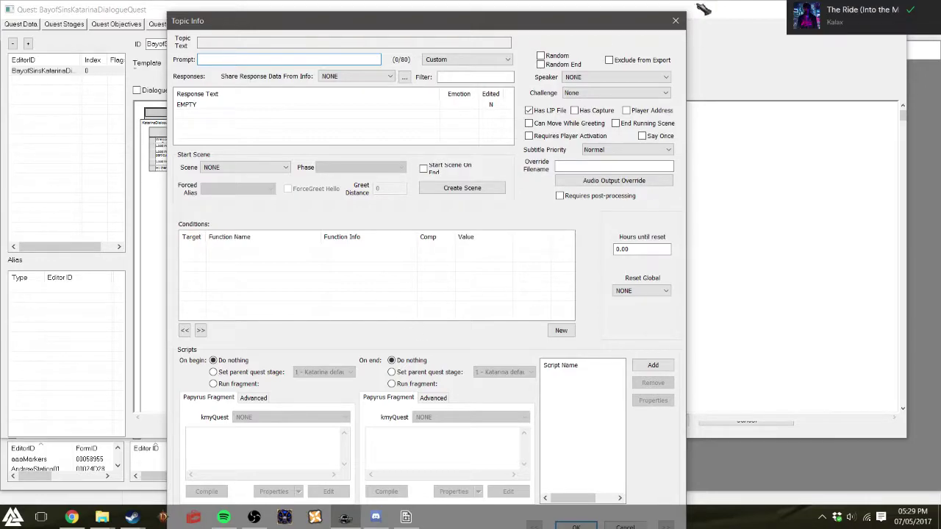
- Close the empty Topic Info and Action 5 windows, then remove Action 6's dialogue info
click(676, 21)
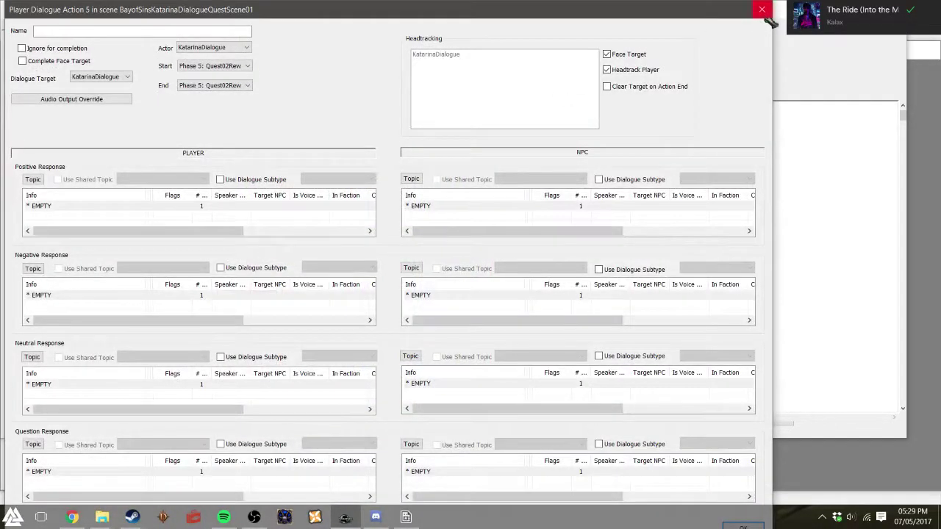
click(762, 10)
right_click(526, 140)
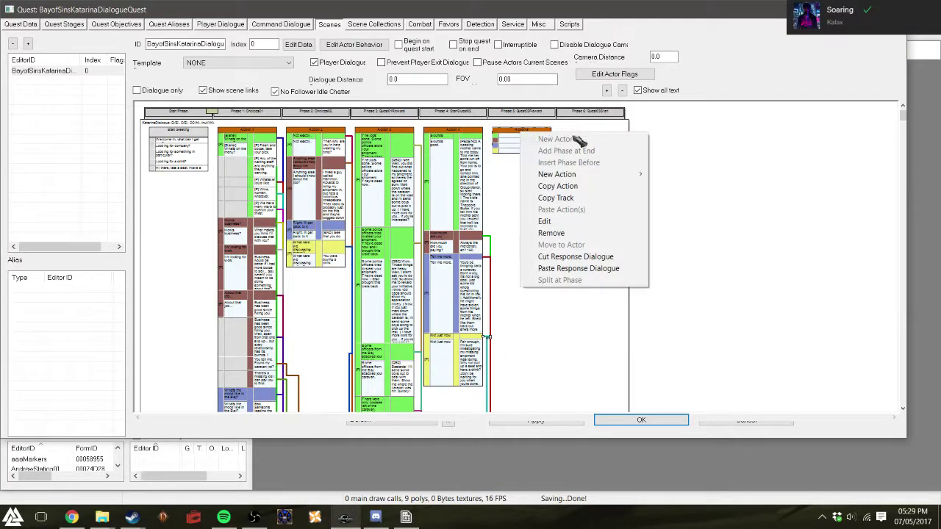
click(569, 234)
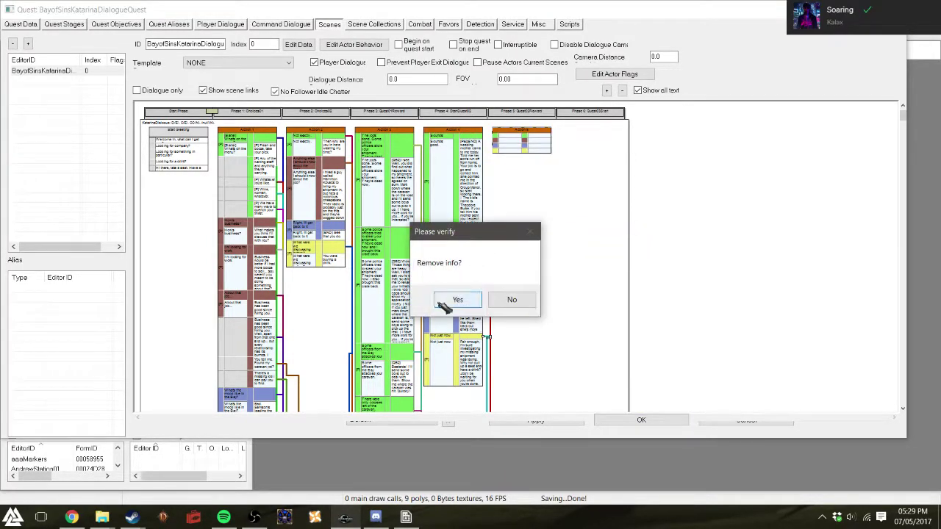
click(459, 300)
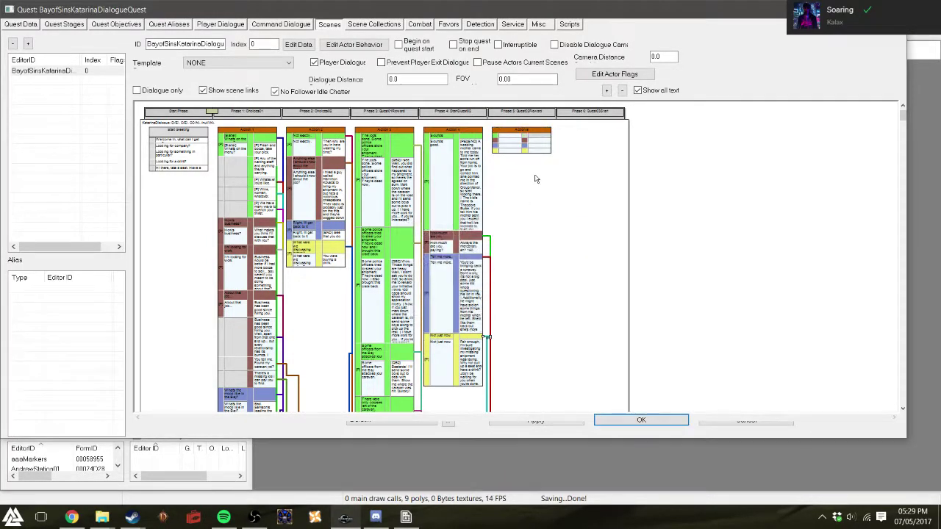
- Remove the leftover Action 6 from the scene
right_click(525, 131)
click(547, 233)
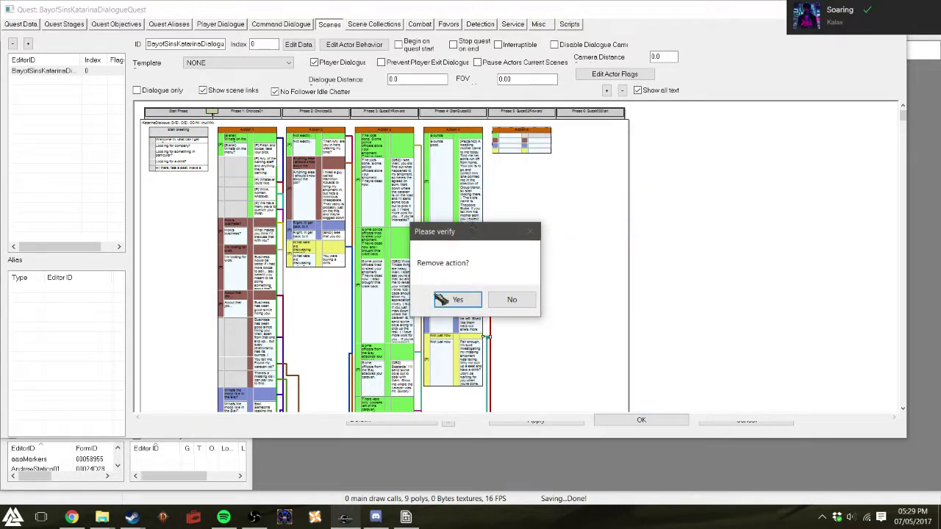
click(443, 299)
- Remove the last phase and close the quest with OK
right_click(531, 110)
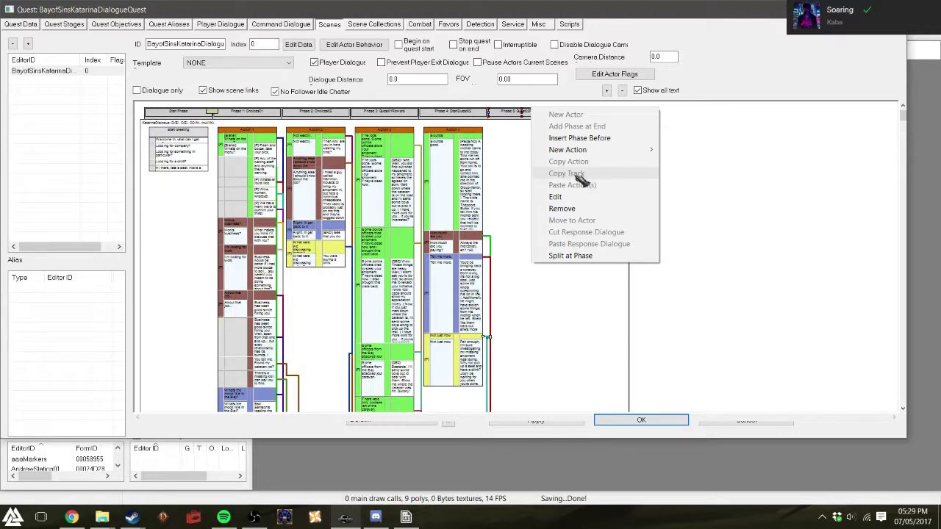
click(735, 182)
right_click(527, 111)
click(570, 211)
click(449, 299)
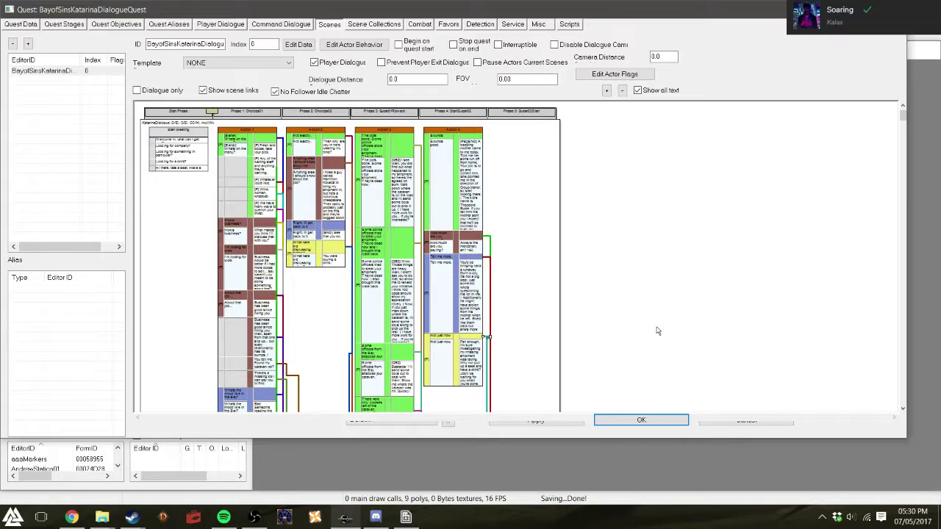
scroll(641, 316, down, 5)
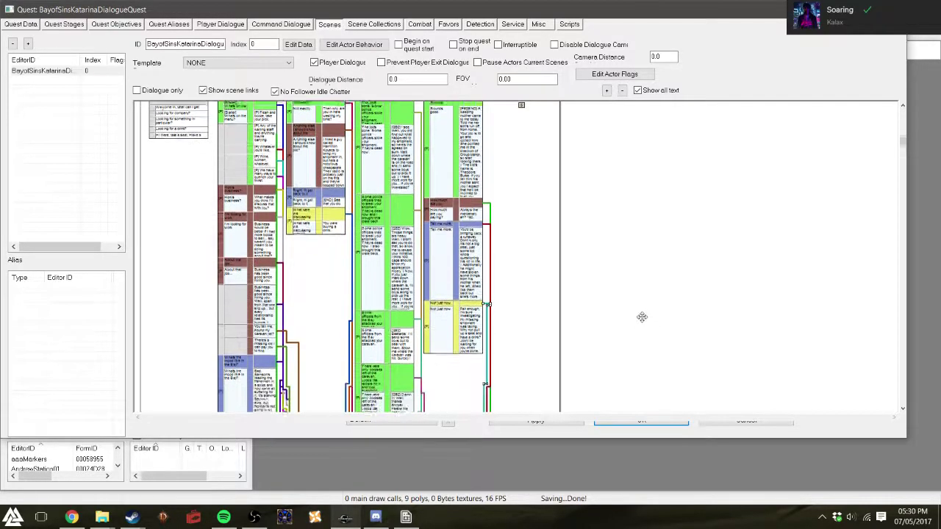
click(637, 419)
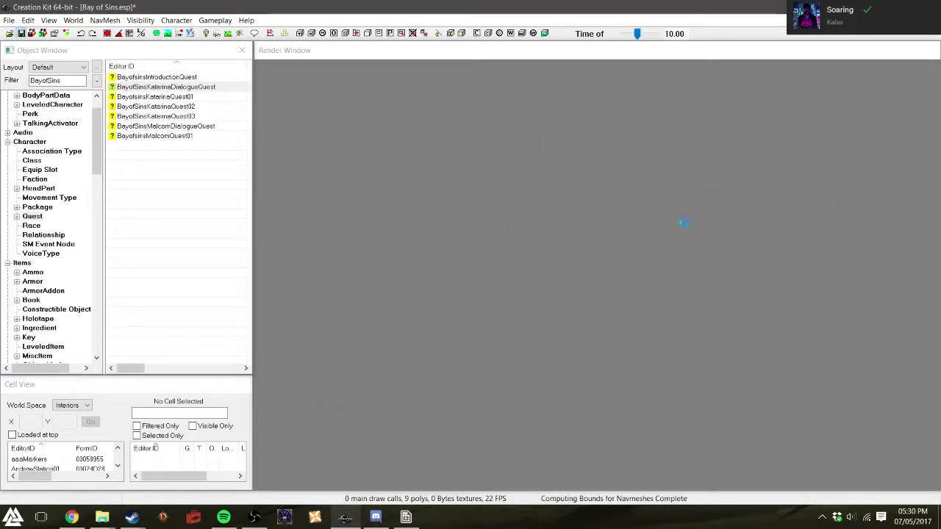
- In BayofSinsKatarinaQuest02, create a new scene with ID BayofSinsKatarinaQuest02Scene03
double_click(176, 107)
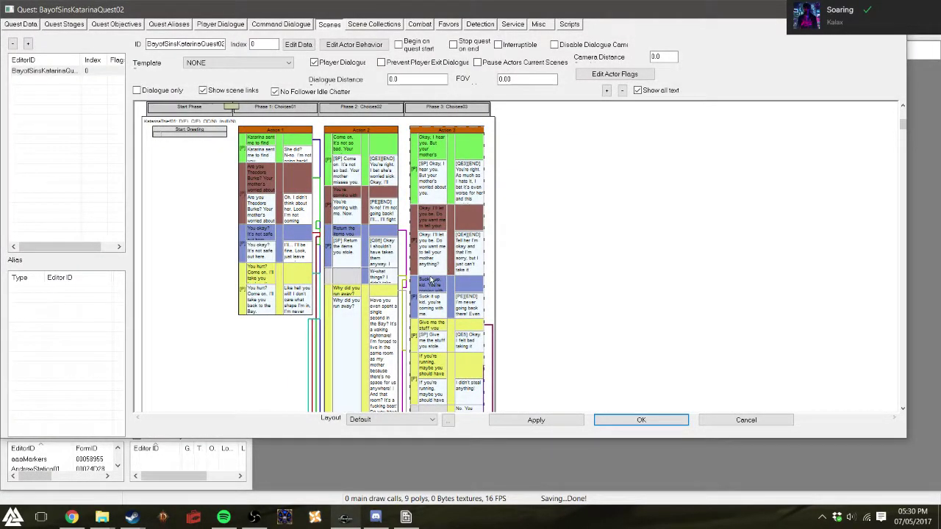
right_click(65, 109)
click(80, 120)
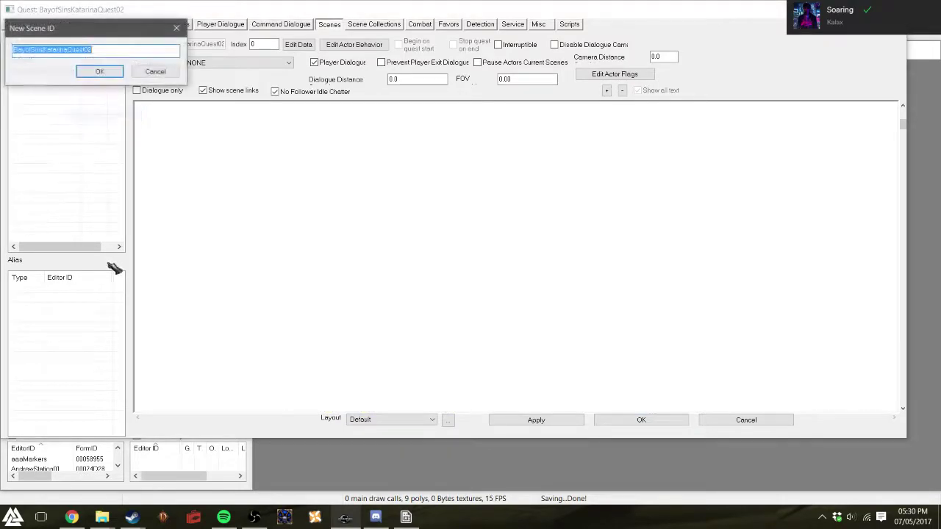
click(108, 50)
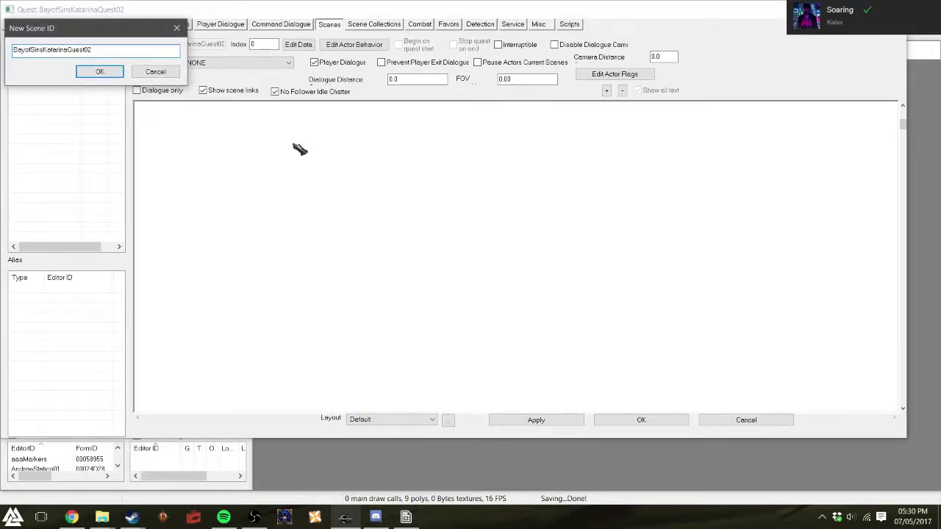
text(Acene03)
click(93, 49)
key(BackSpace)
text(S)
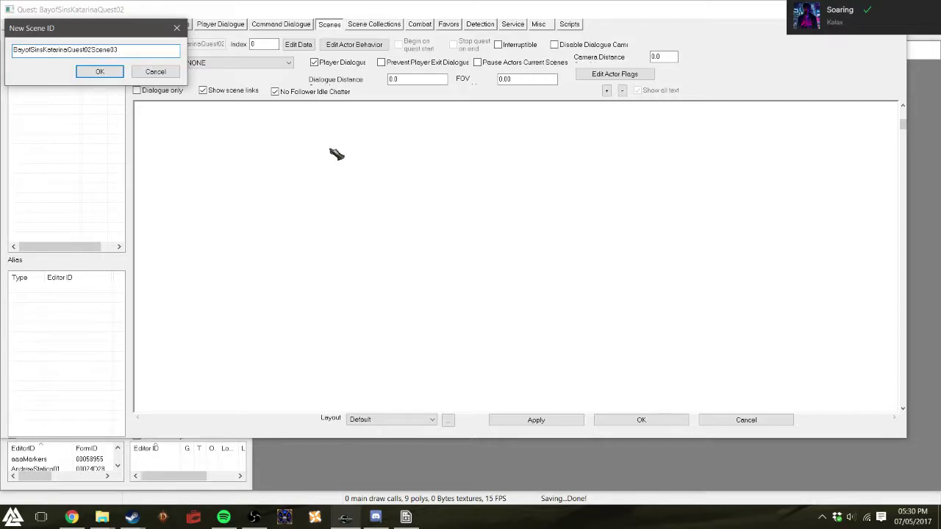
double_click(131, 49)
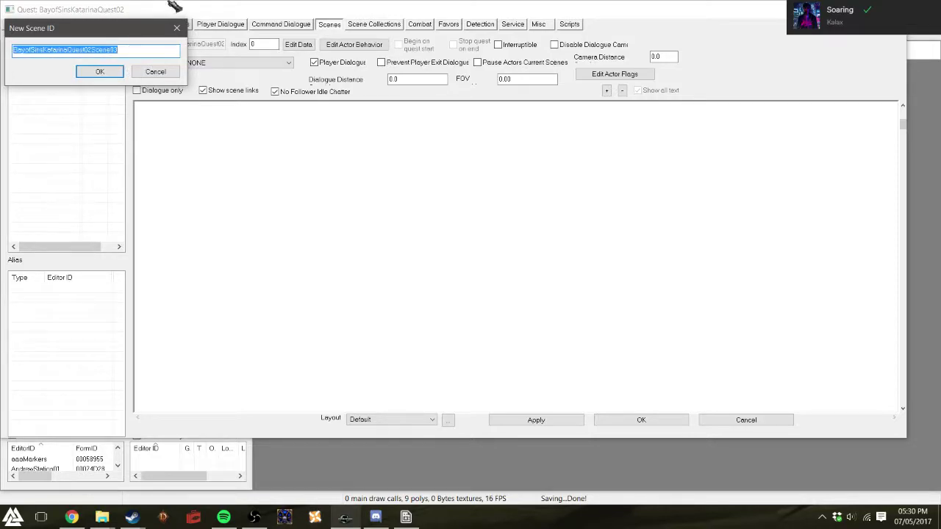
click(100, 72)
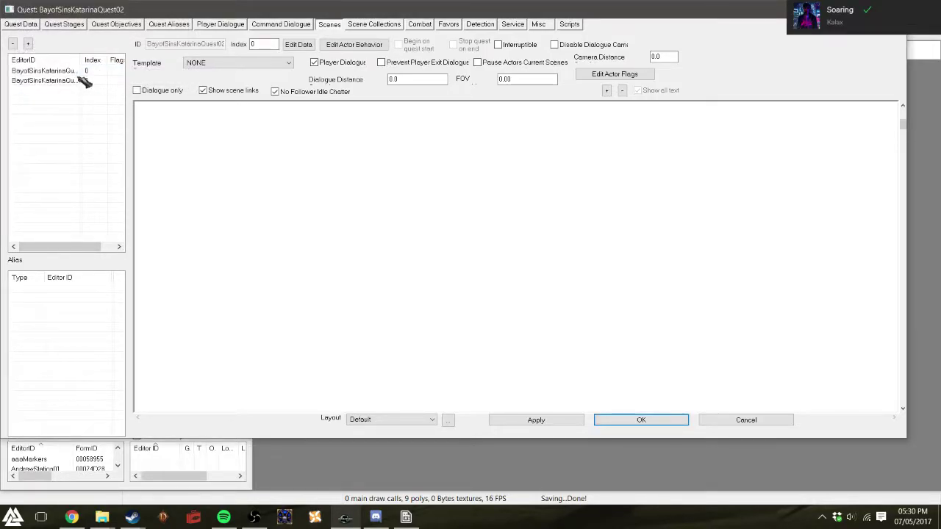
- Compare the first scene with the empty Scene03, then open Scene03's canvas context menu
click(83, 74)
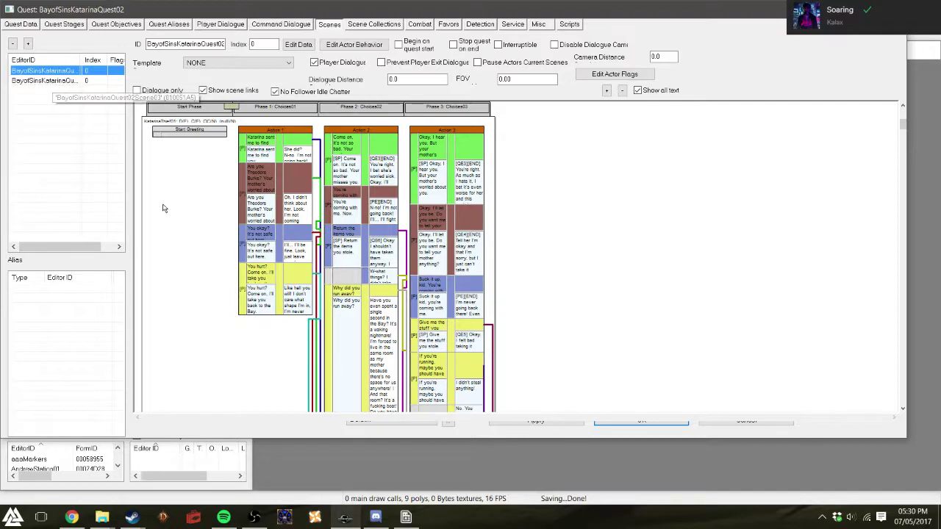
click(70, 80)
click(68, 72)
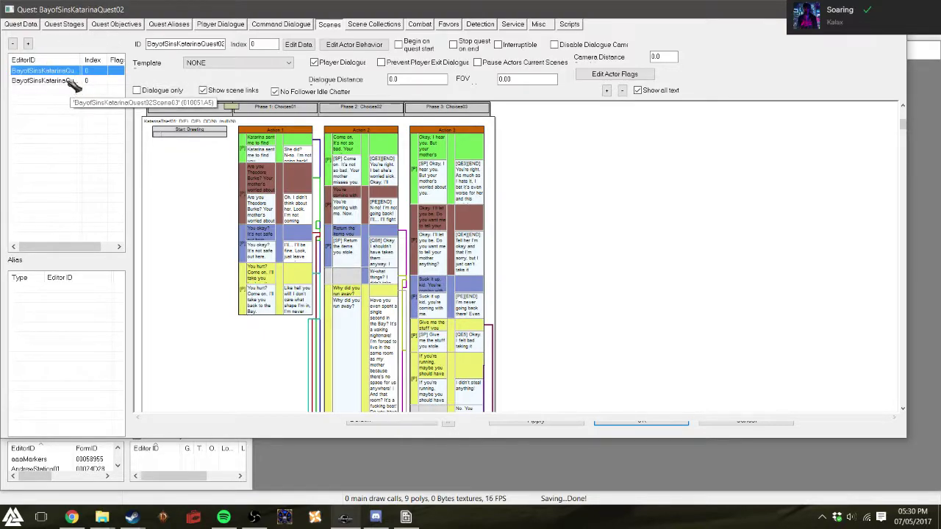
click(77, 80)
right_click(208, 171)
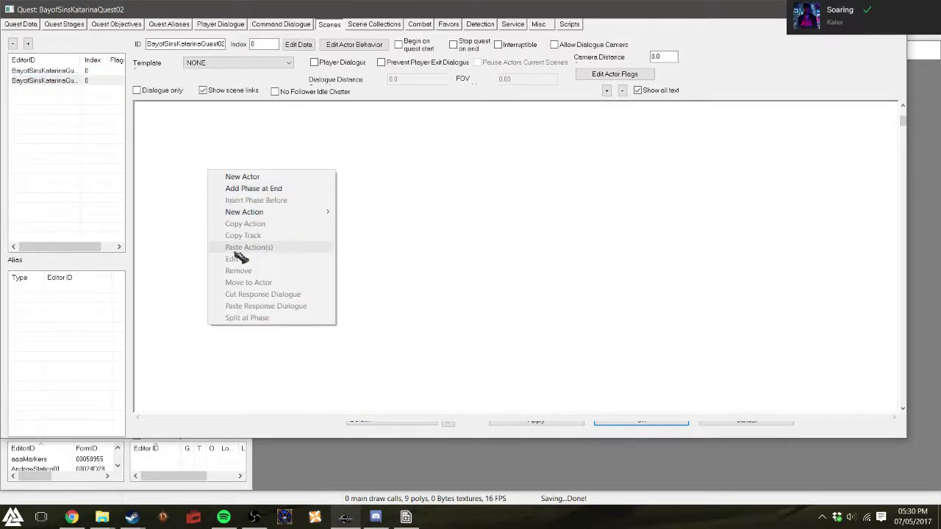
- Add Katarina01 as Scene03's actor, then view the quest's stages
click(295, 178)
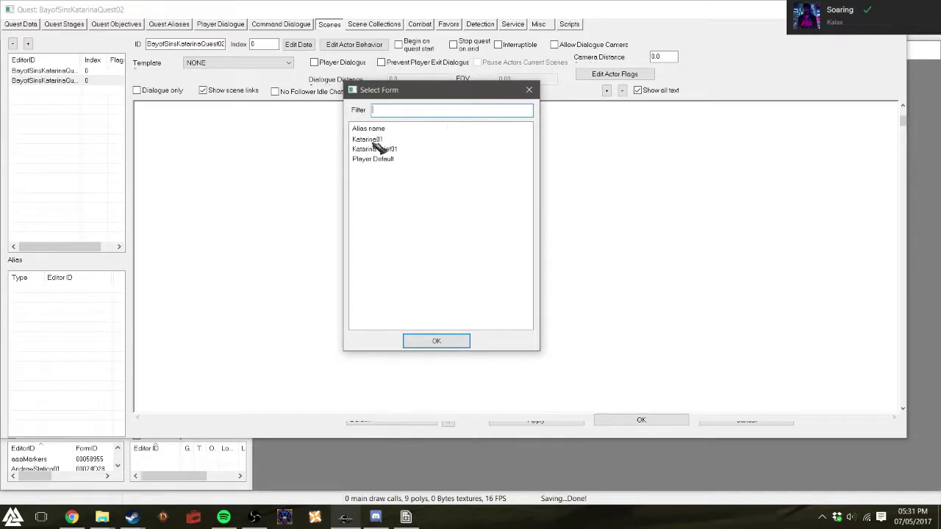
click(373, 140)
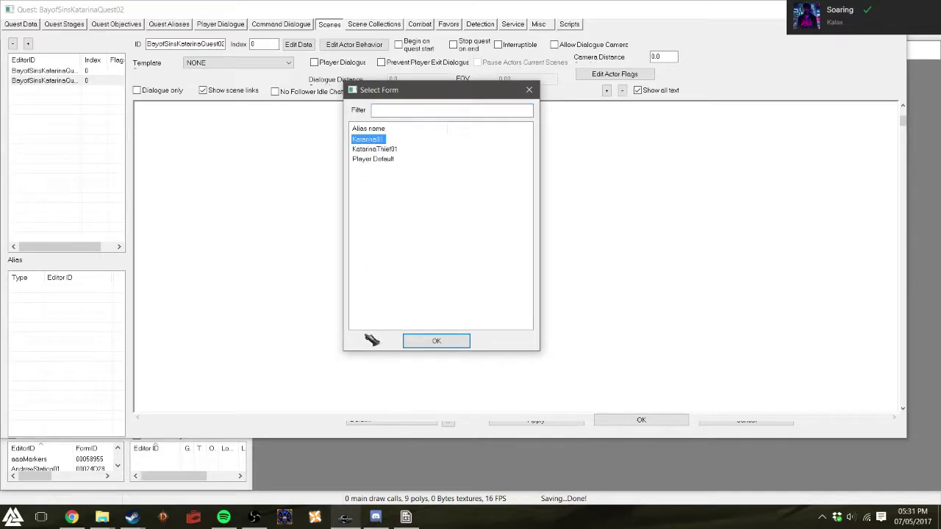
click(435, 343)
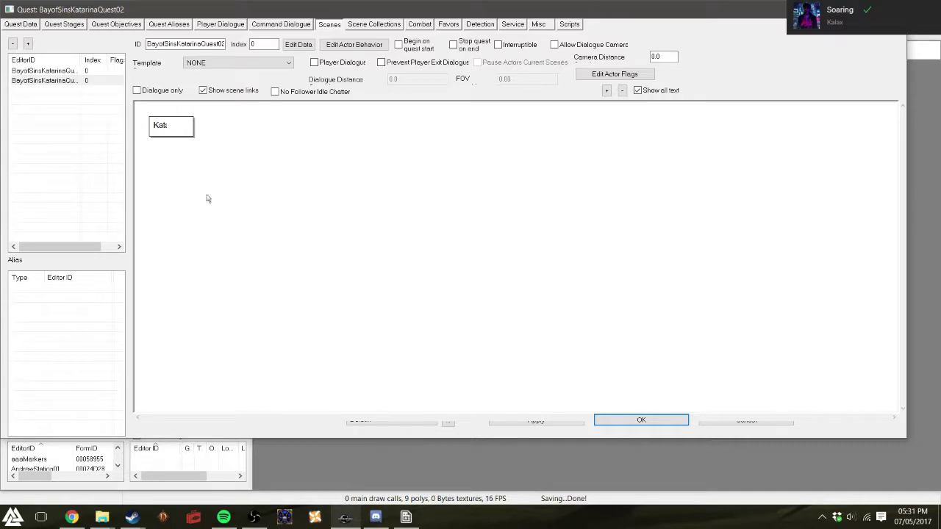
drag(170, 10, 259, 60)
click(148, 78)
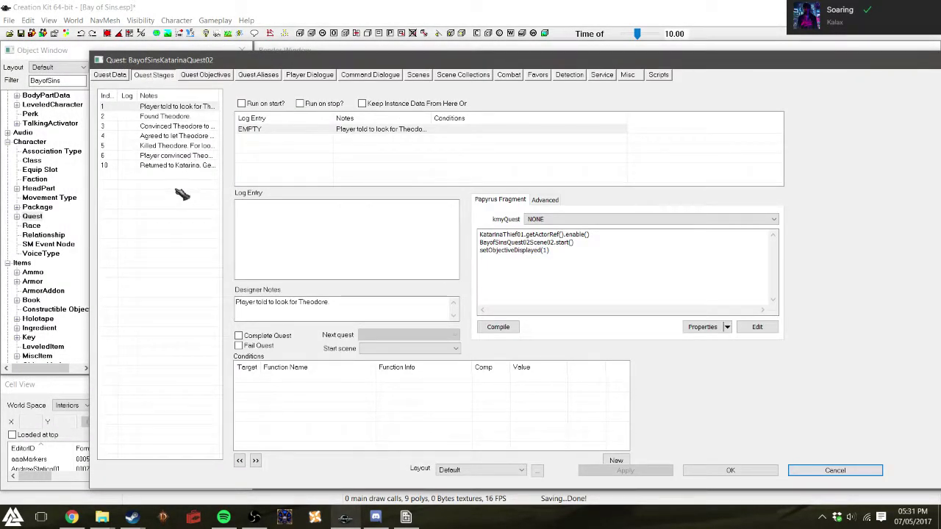
- Review stage 3 and the quest objectives, then return to Scene03 on the Scenes tab
click(193, 128)
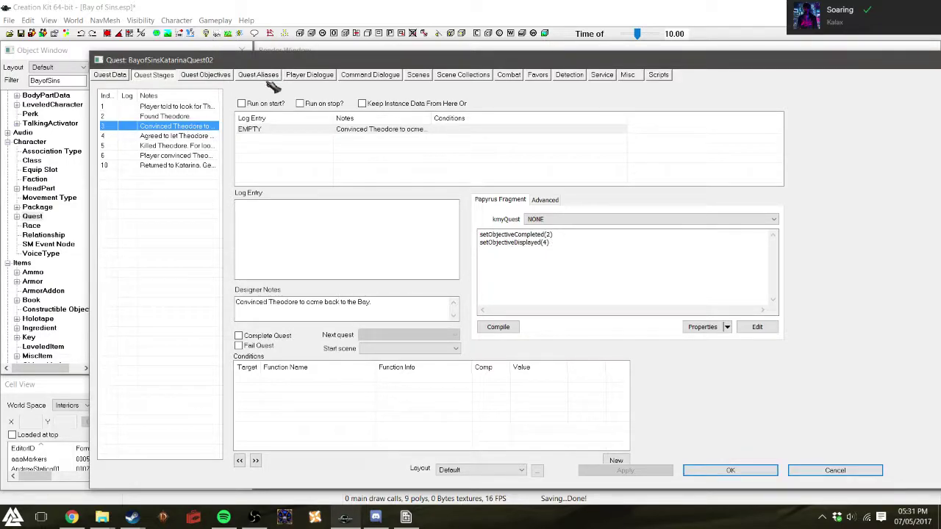
click(211, 78)
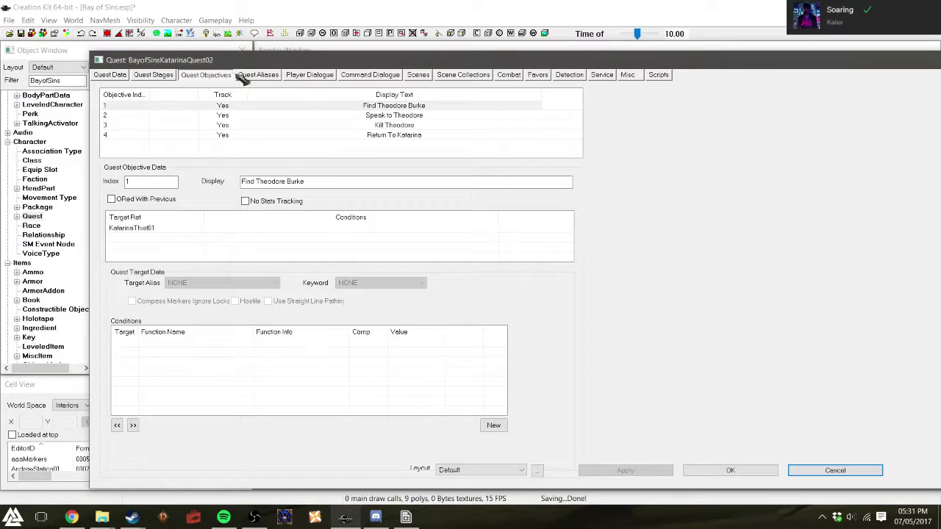
click(418, 75)
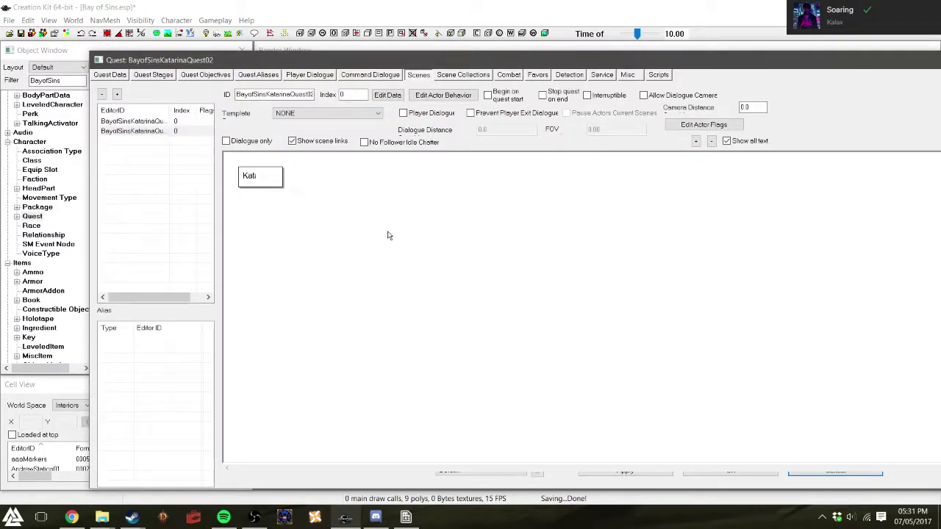
- Add a new phase at the end of the scene and open its settings
right_click(313, 182)
mouse_move(374, 222)
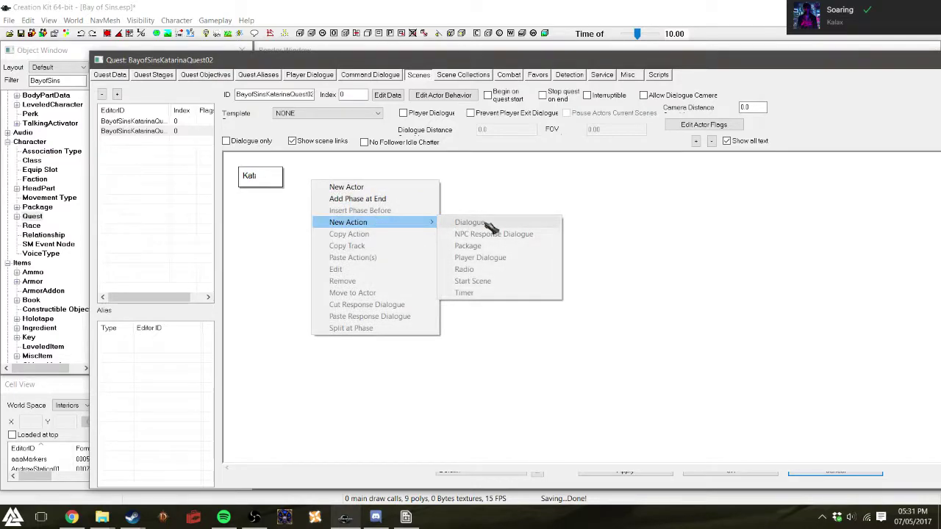
click(386, 199)
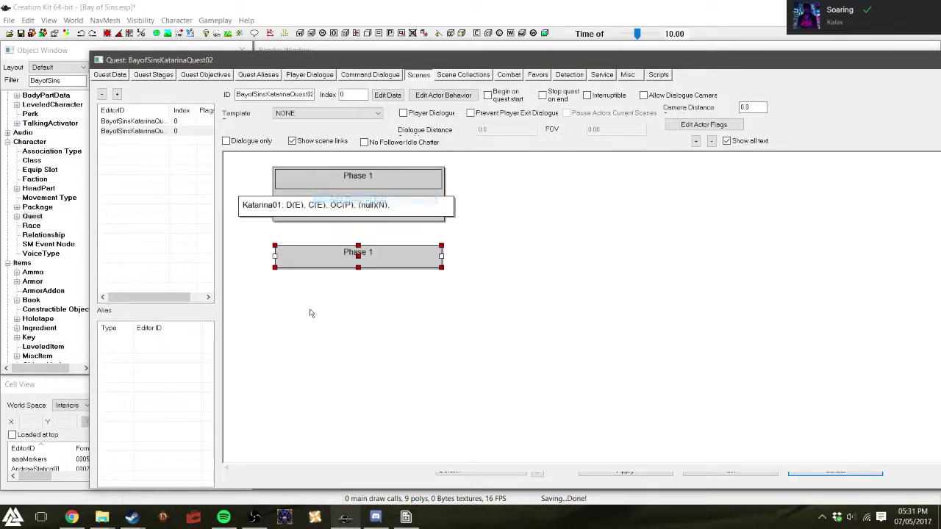
click(395, 186)
double_click(395, 185)
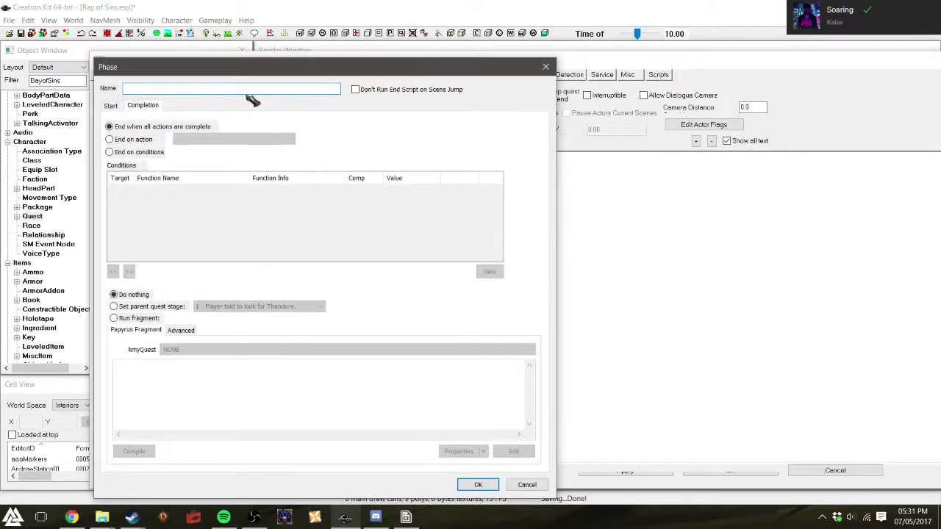
- Move the phase and quest windows aside and accept the BayofSinsKatarinaQuest02 changes
drag(340, 66, 364, 37)
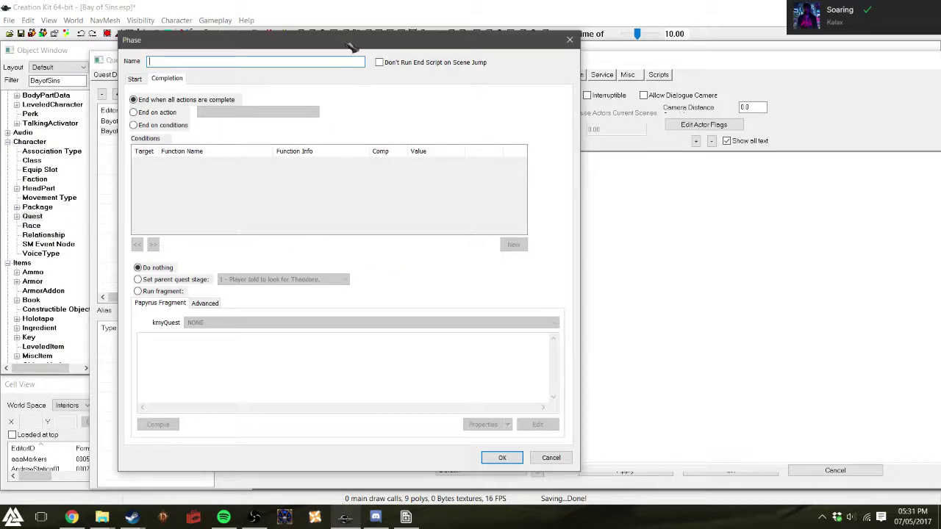
drag(341, 43, 595, 96)
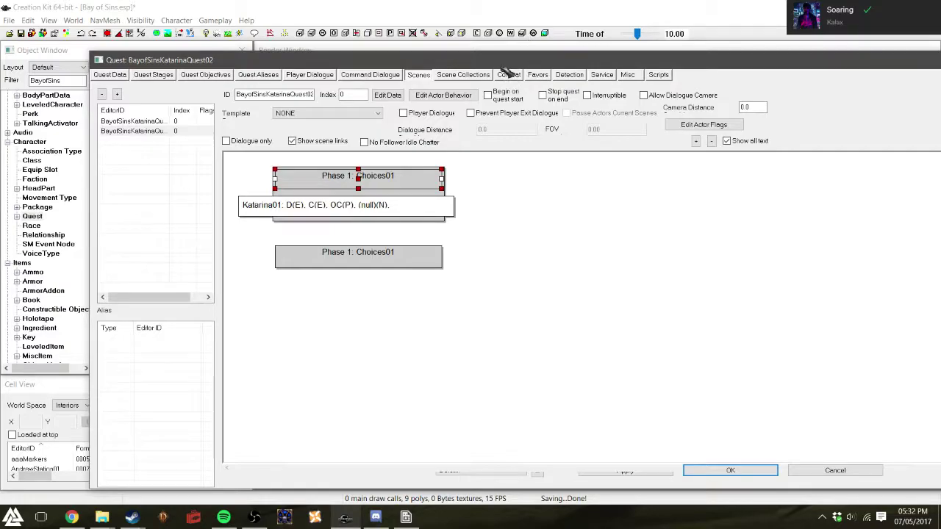
drag(495, 65, 440, 38)
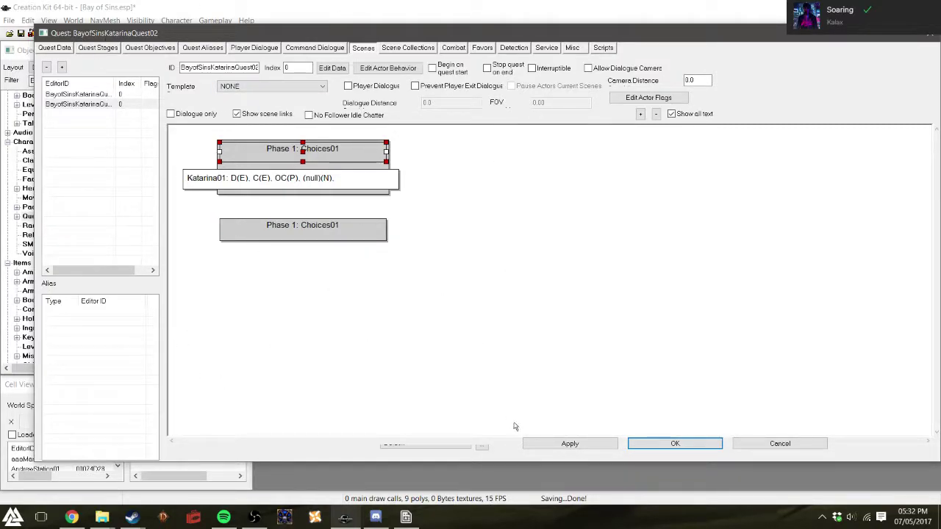
click(688, 445)
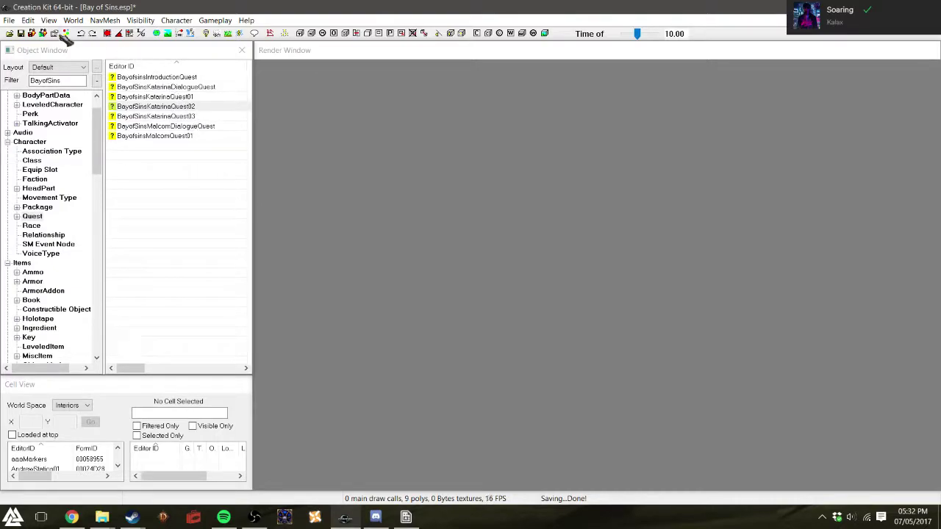
- Save the plugin, reopen BayofSinsKatarinaQuest02, and add a package action to the scene
click(20, 34)
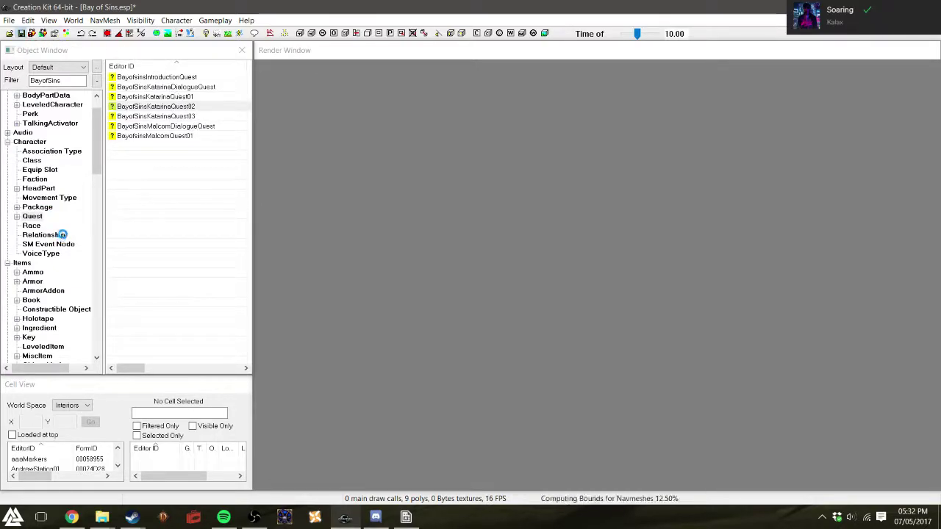
double_click(205, 107)
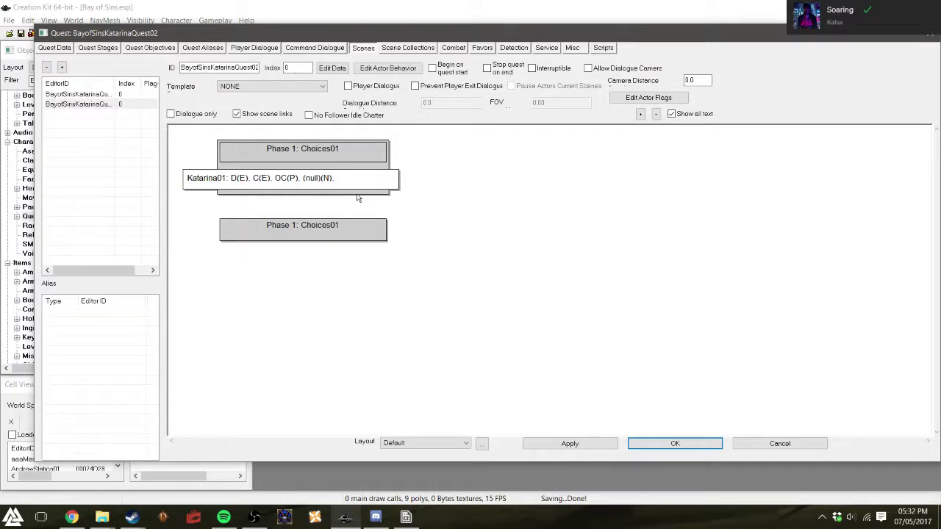
right_click(357, 196)
mouse_move(456, 235)
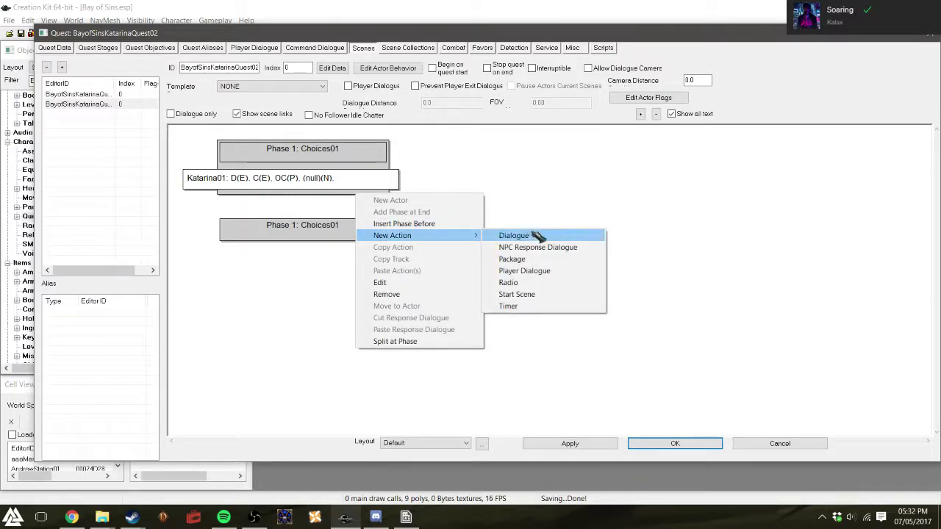
click(512, 259)
drag(262, 51, 512, 119)
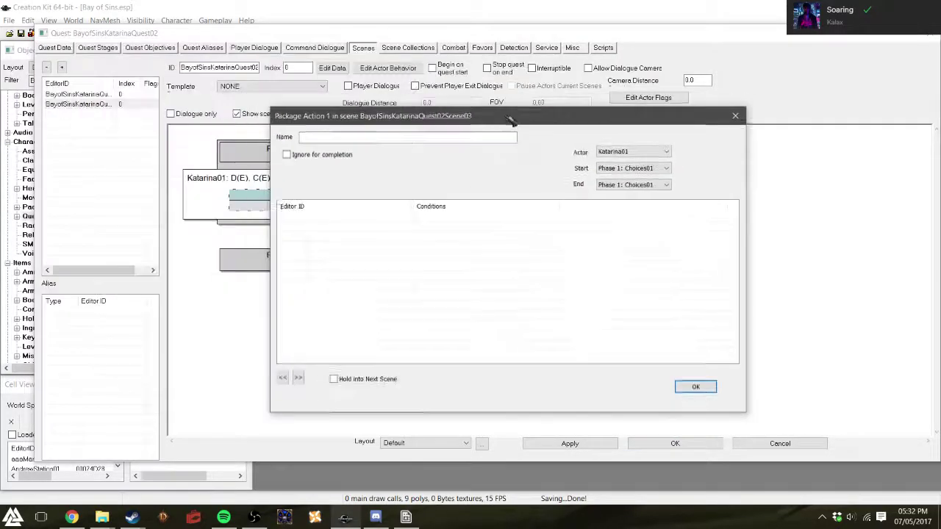
- Start a new blank package for the action, then cancel it
right_click(325, 283)
click(338, 288)
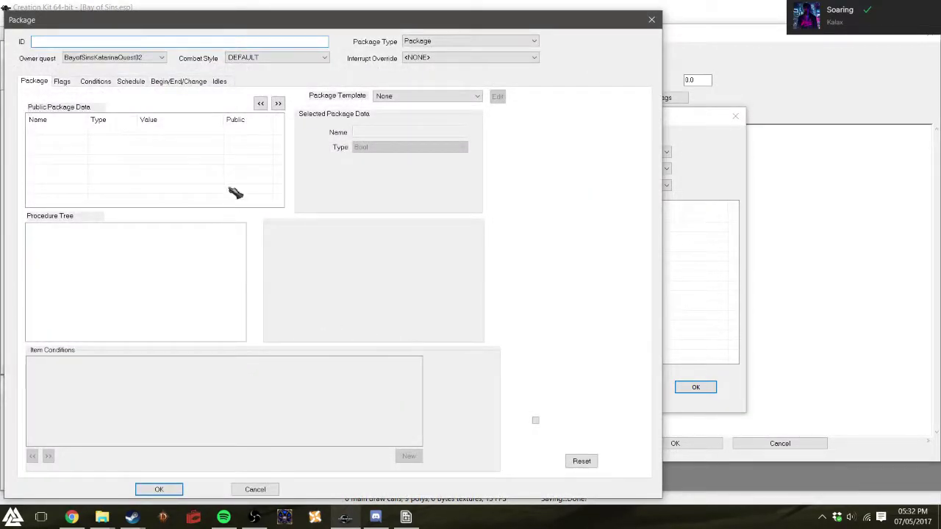
drag(242, 32, 327, 36)
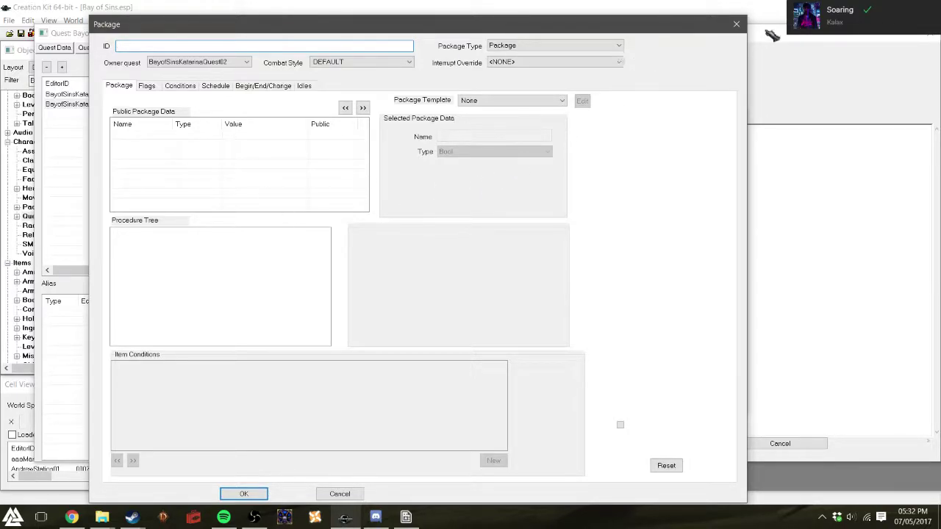
click(737, 25)
- Add the existing BayofSinsKatarinaForceGreet package to the action and open it
right_click(416, 258)
click(460, 278)
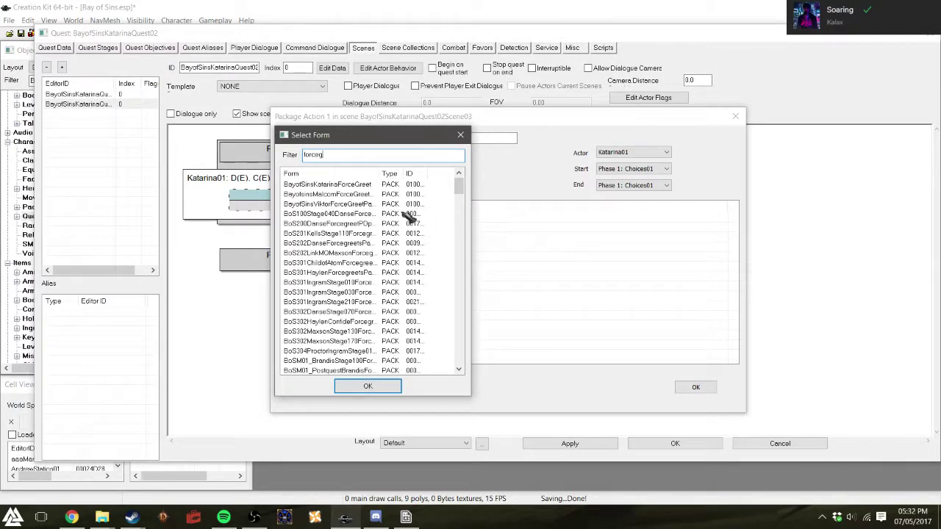
click(345, 186)
click(351, 195)
scroll(362, 230, down, 1)
scroll(363, 230, down, 15)
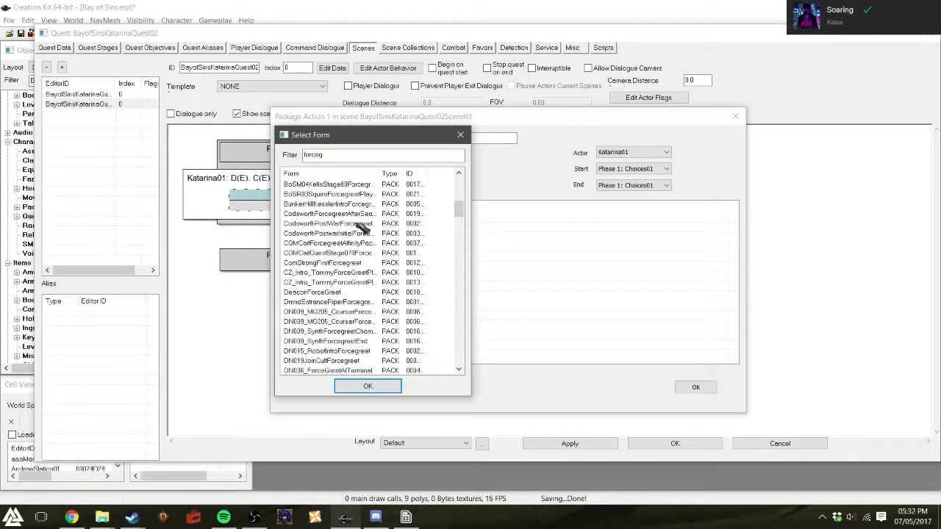
scroll(362, 230, down, 6)
scroll(362, 230, up, 15)
scroll(362, 230, up, 5)
click(364, 193)
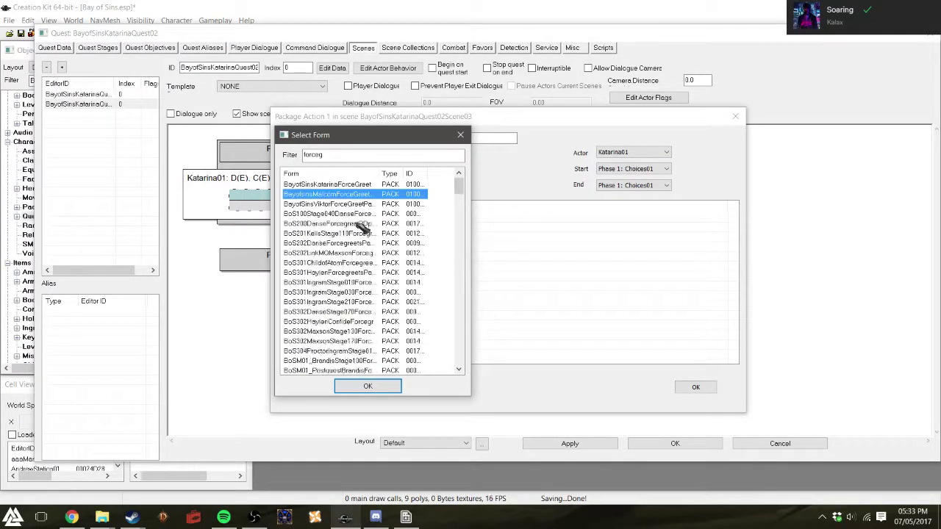
double_click(364, 193)
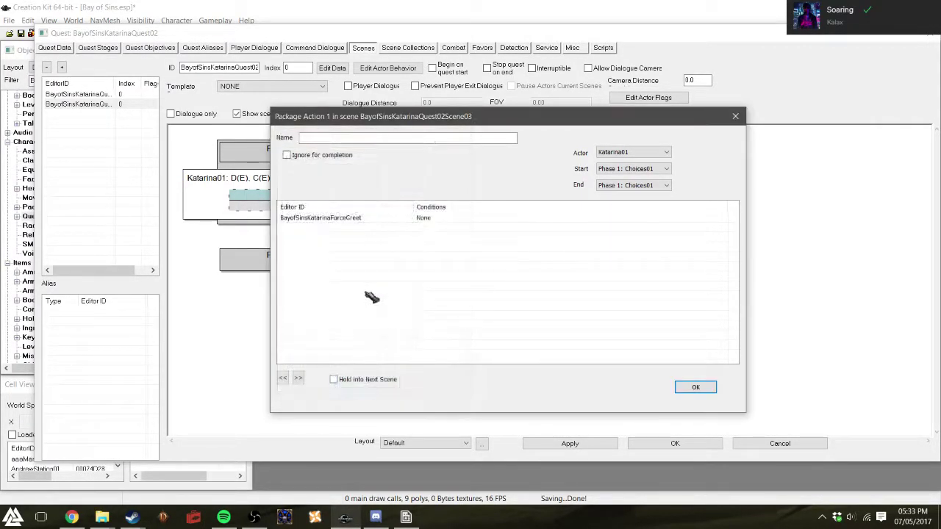
double_click(334, 221)
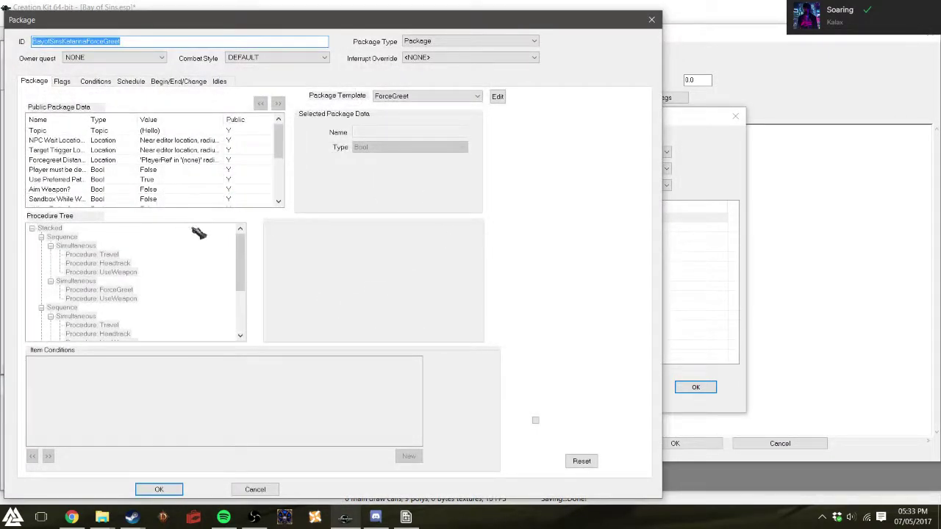
- Select the package's Topic setting and check its topics, leaving it at (Hello)
click(157, 132)
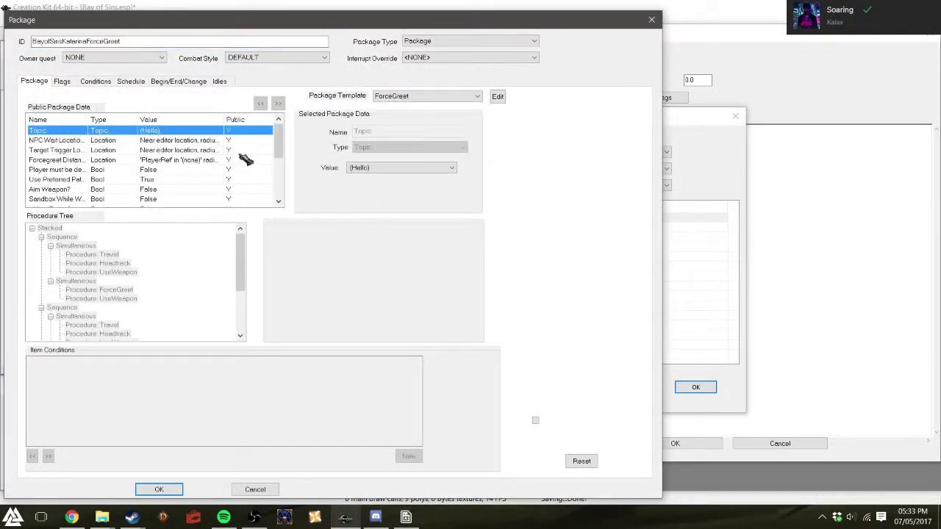
drag(337, 27, 431, 18)
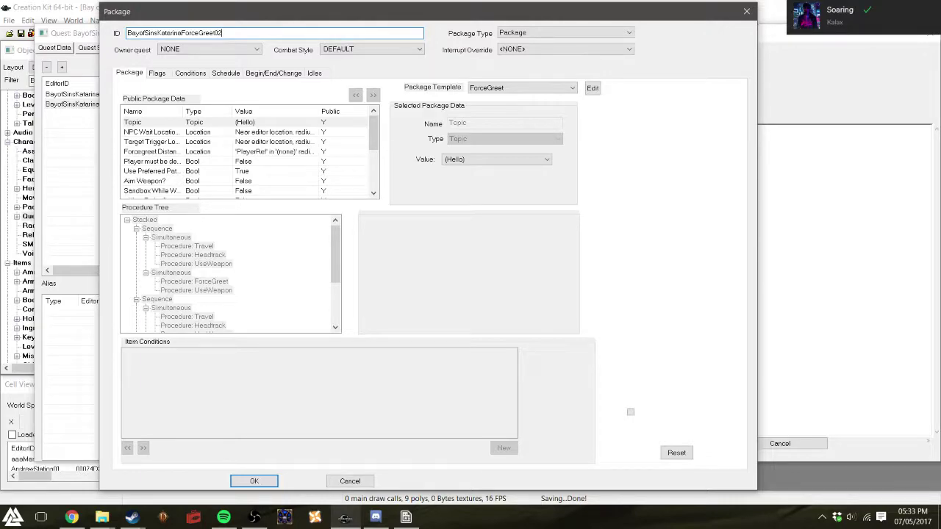
click(280, 122)
click(519, 160)
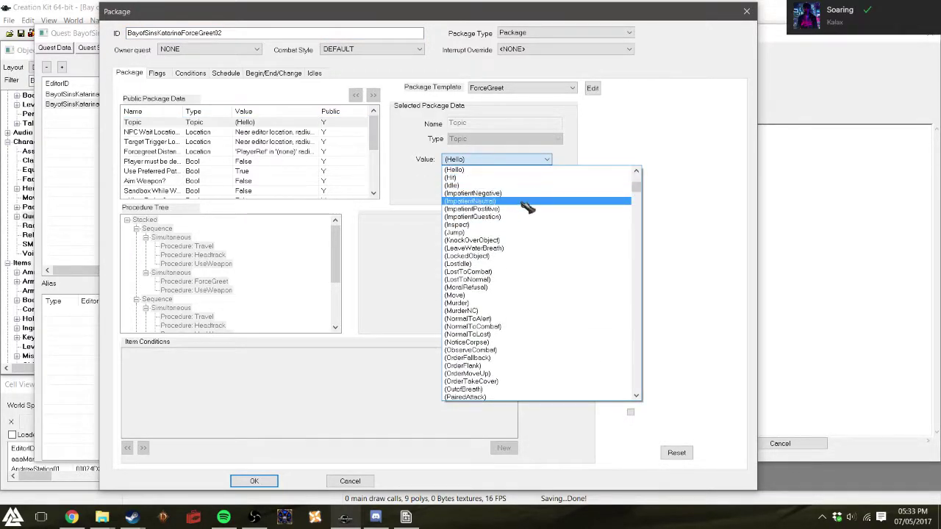
click(519, 174)
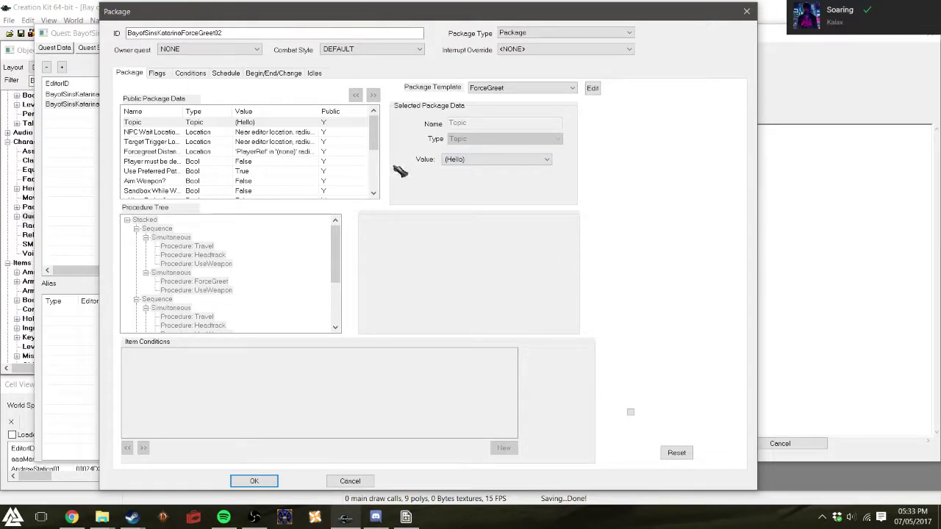
- Browse the topic list and set the Topic value to (Greeting)
click(494, 160)
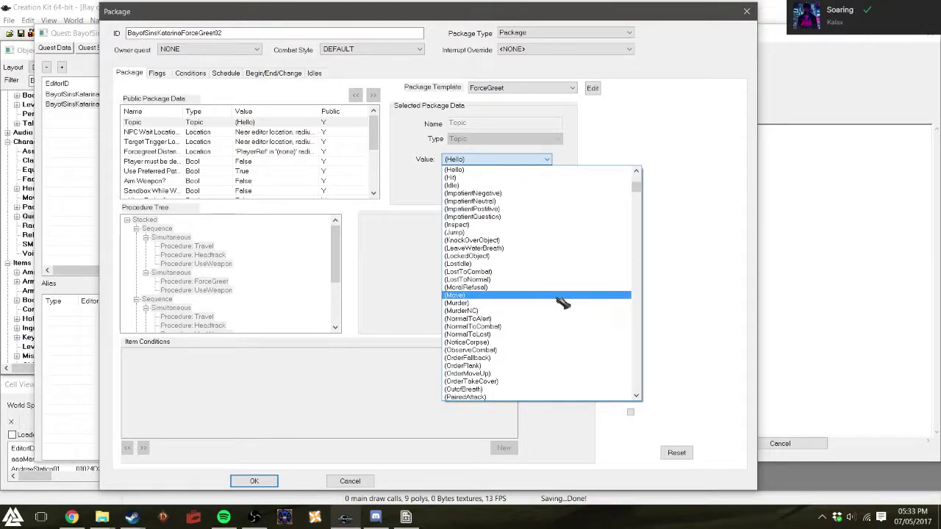
scroll(562, 302, down, 5)
drag(637, 188, 632, 280)
scroll(558, 287, down, 10)
scroll(557, 288, up, 1)
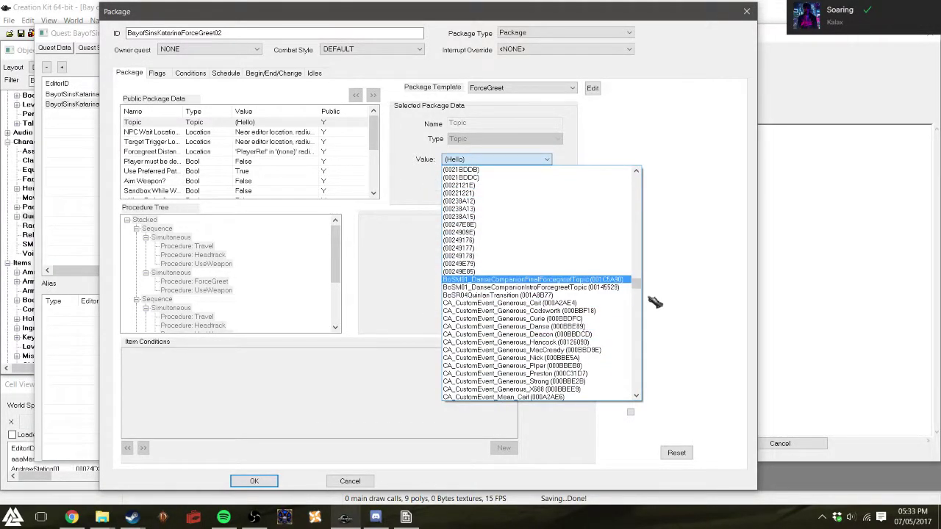
drag(645, 289, 645, 176)
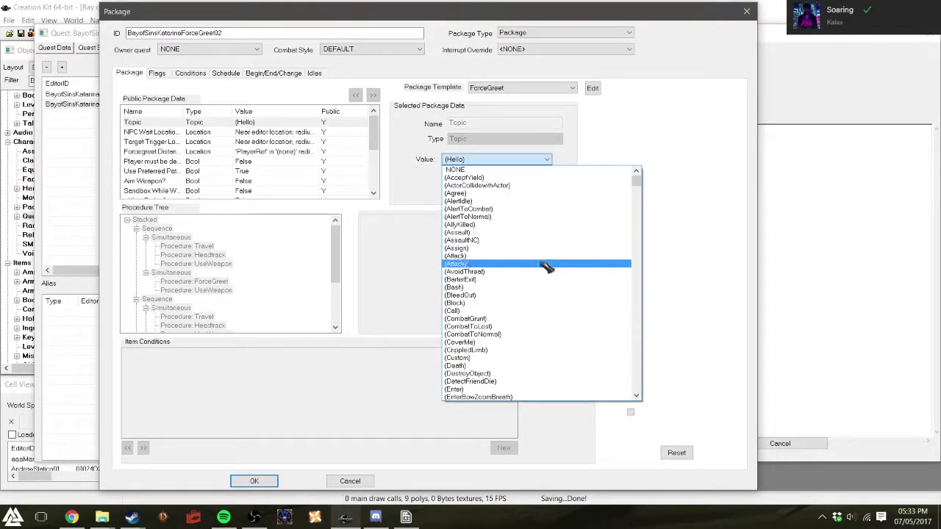
scroll(525, 305, down, 5)
scroll(525, 305, down, 2)
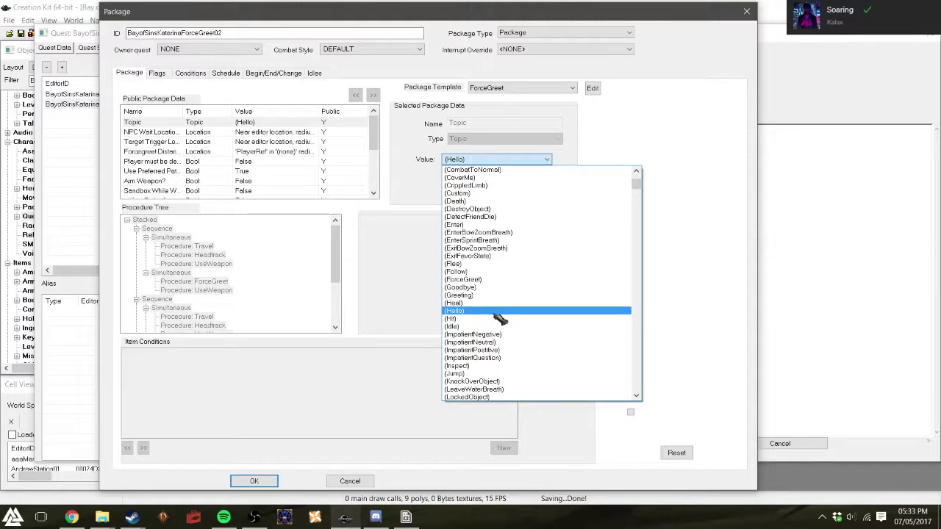
click(505, 297)
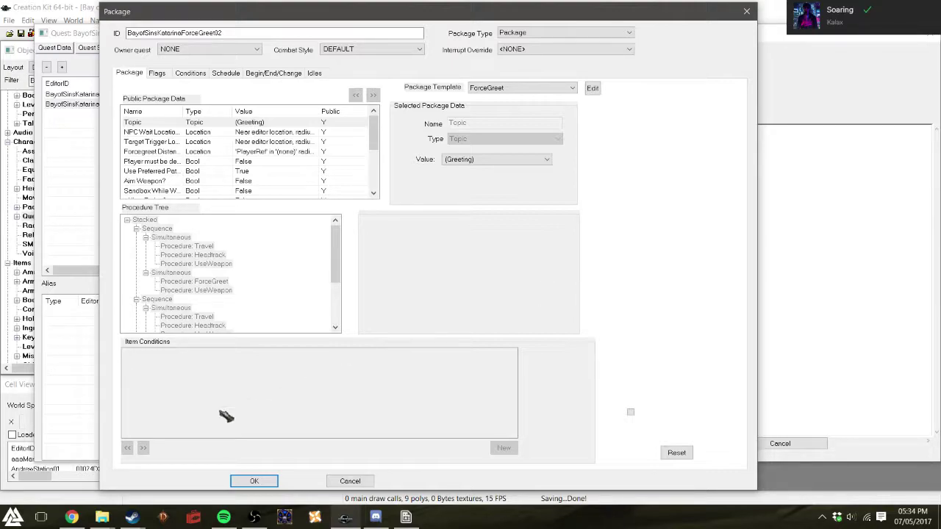
- Save it as new package BayofSinsKatarinaForceGreet02 and reopen the original ForceGreet package
click(250, 481)
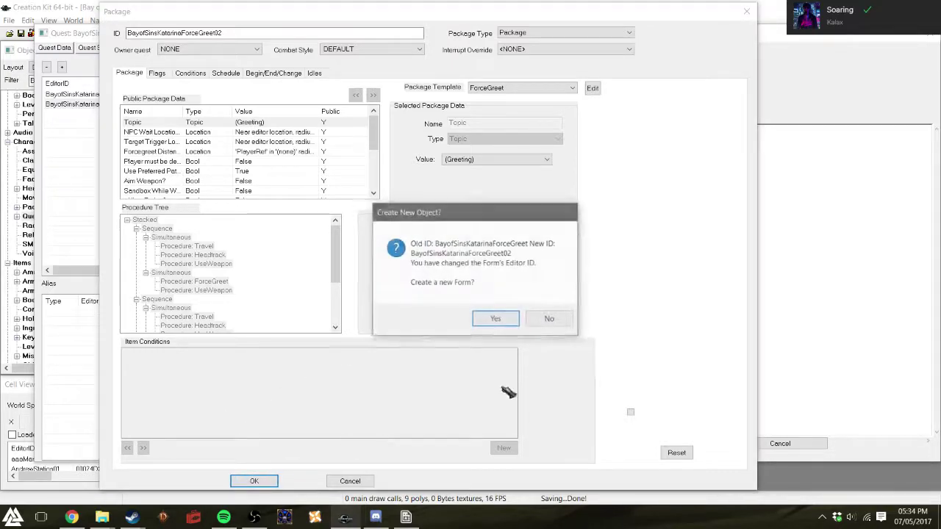
click(496, 321)
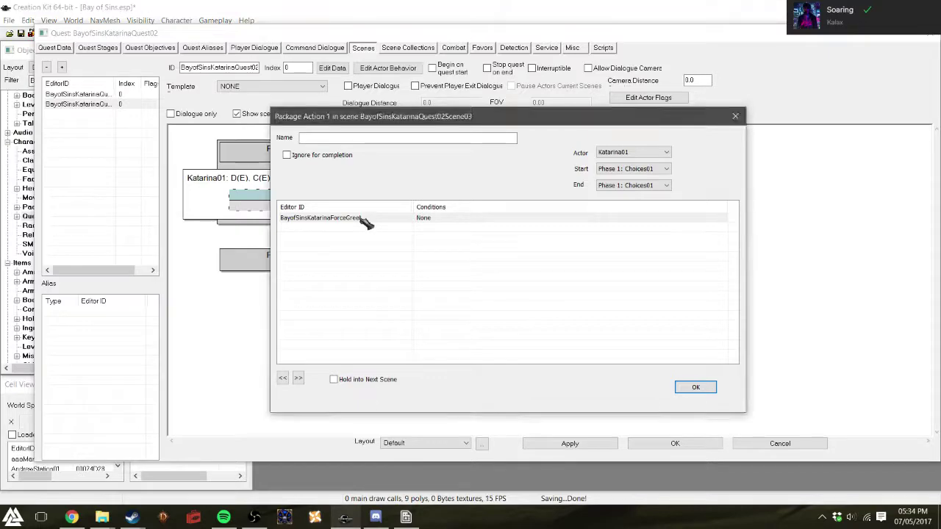
double_click(364, 219)
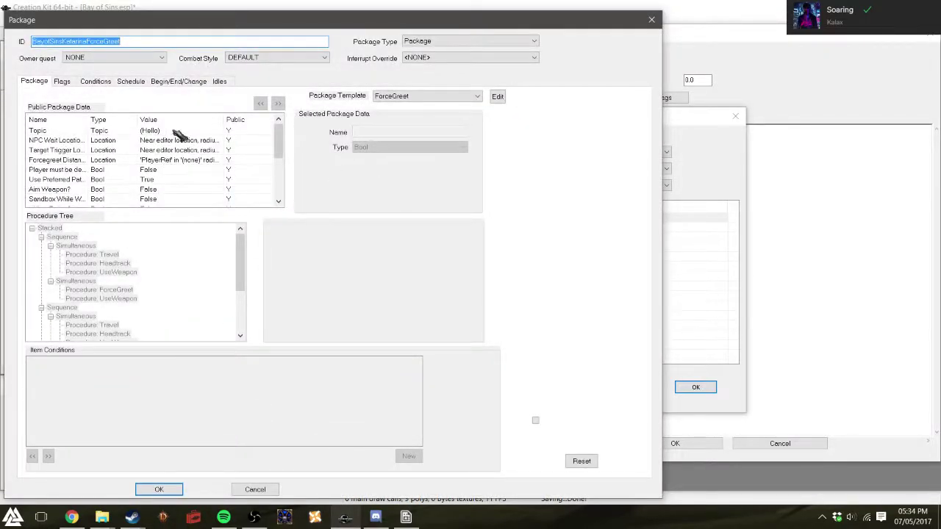
- Set the package's Topic to (Greeting) and accept the package
click(174, 130)
click(419, 168)
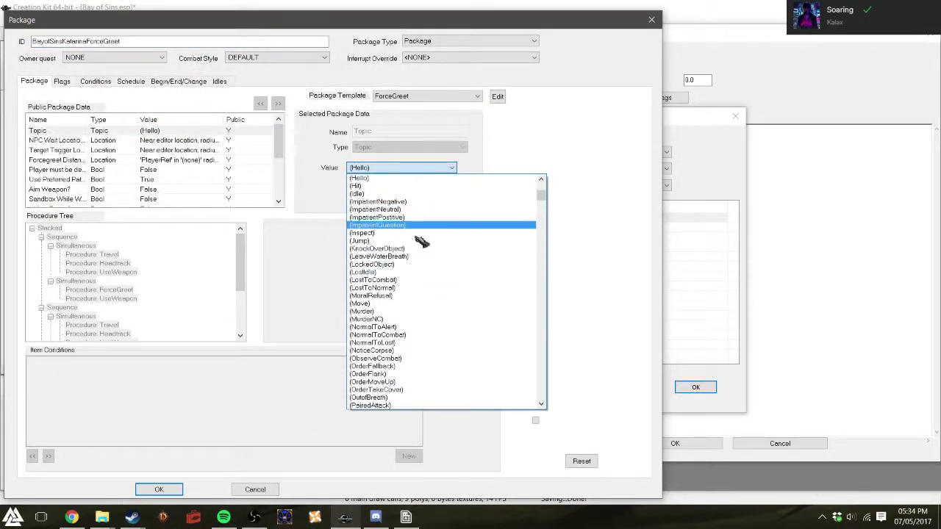
scroll(419, 350, down, 6)
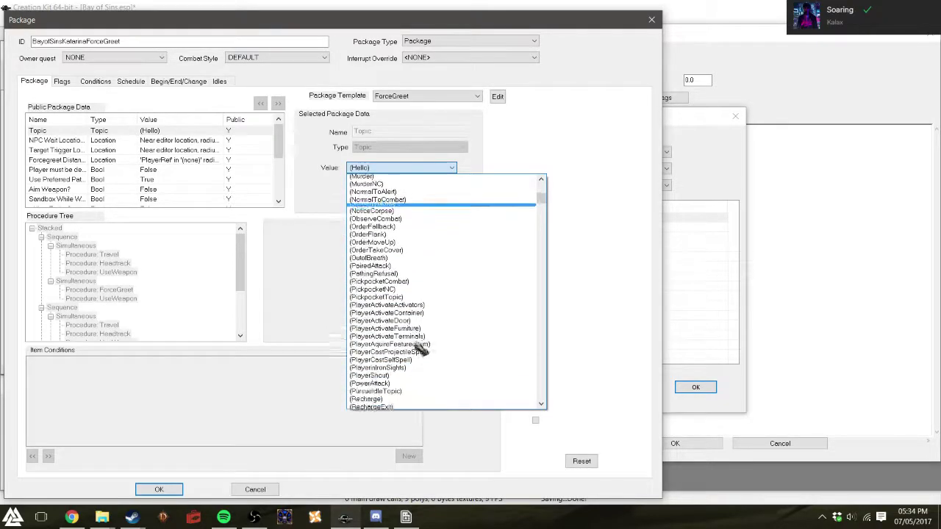
scroll(419, 345, up, 7)
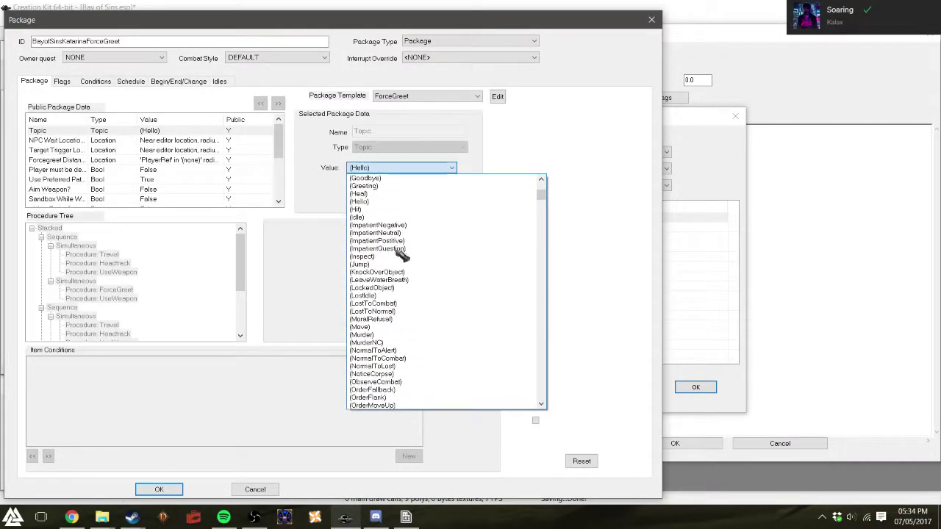
click(393, 186)
click(159, 489)
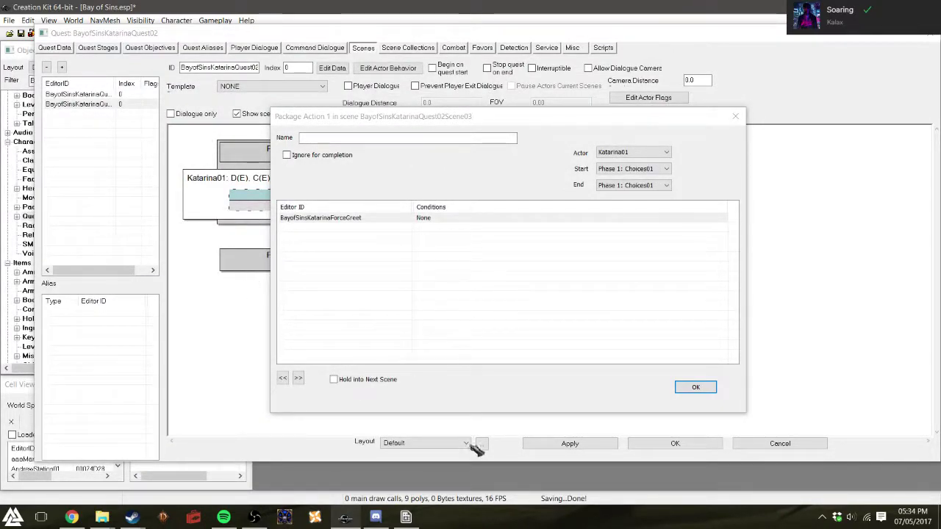
- Replace the old ForceGreet package in the action with BayofSinsKatarinaForceGreet02
click(353, 220)
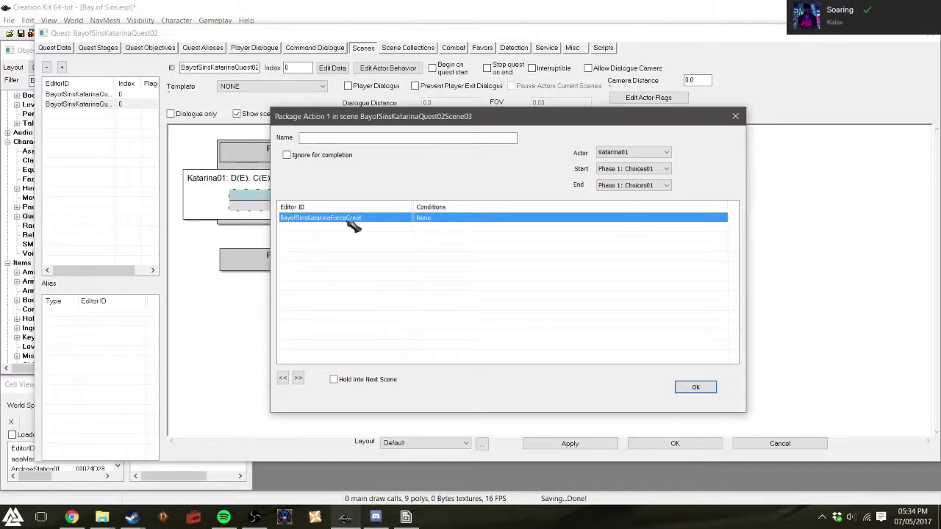
right_click(352, 222)
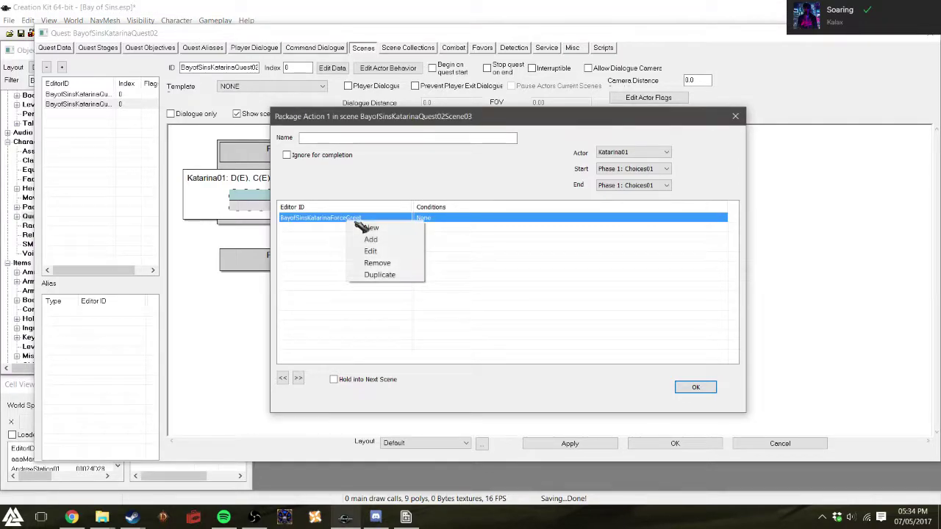
click(382, 264)
right_click(383, 231)
click(406, 249)
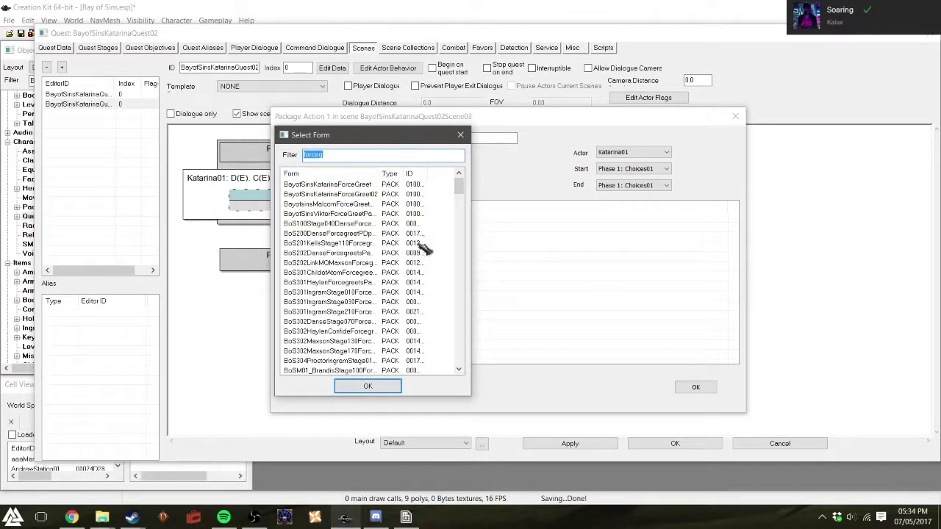
double_click(367, 194)
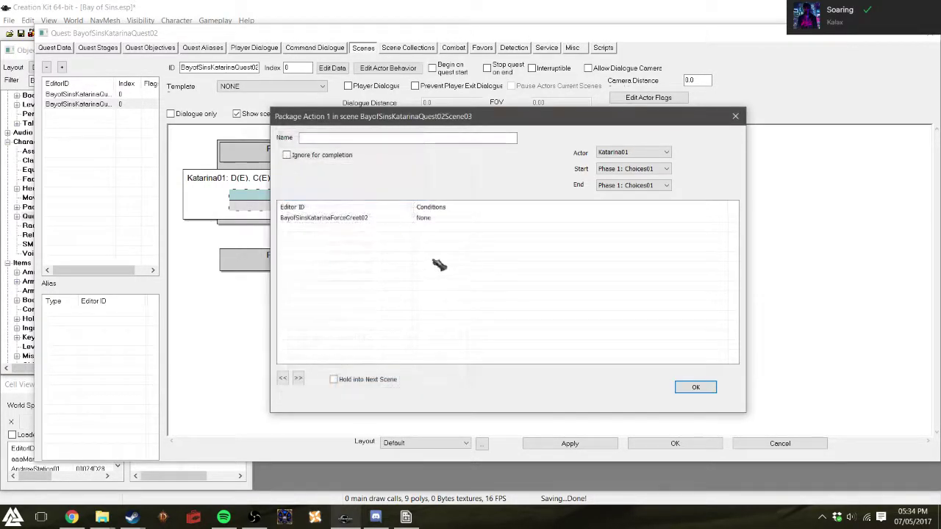
click(695, 386)
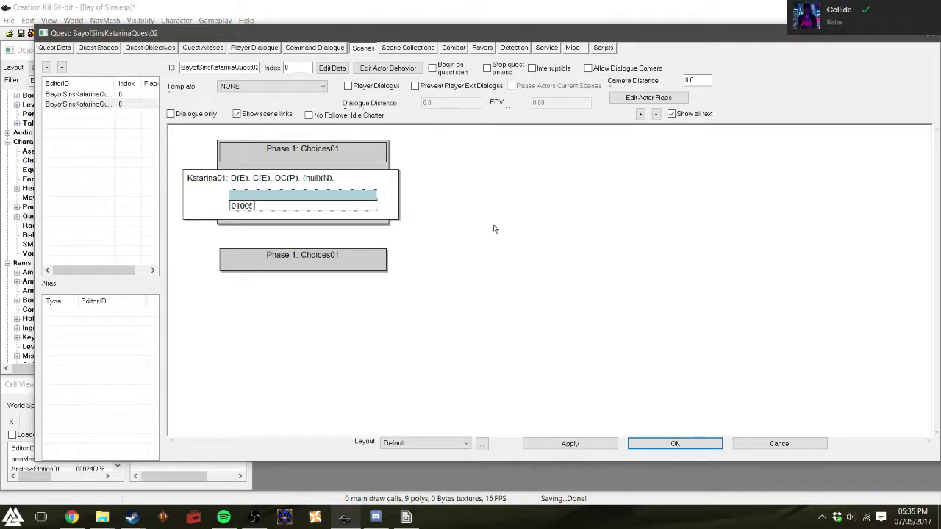
- Inspect the action's package and settings, then close them without changes
double_click(327, 206)
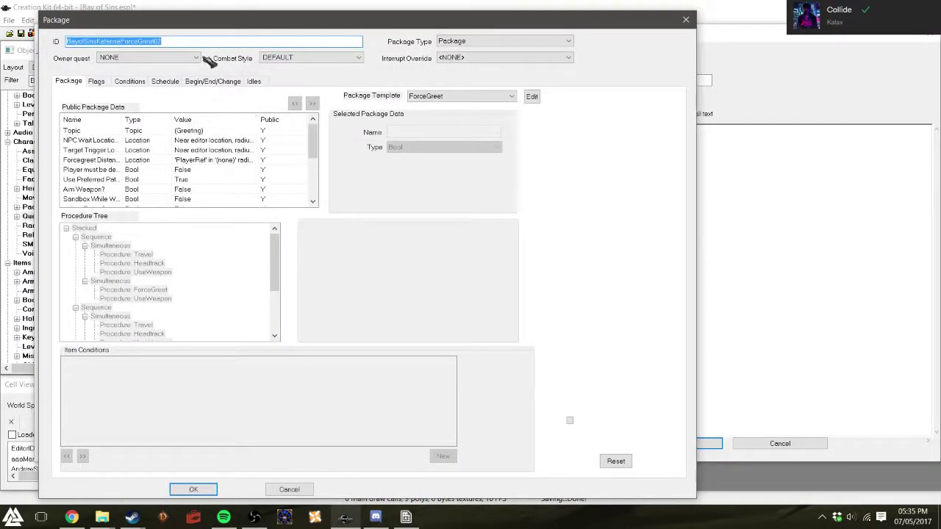
key(Escape)
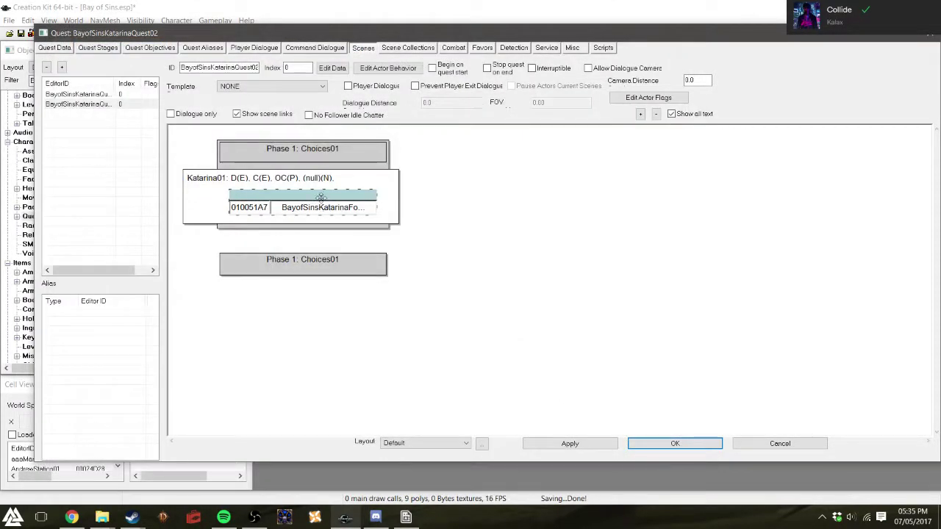
double_click(328, 203)
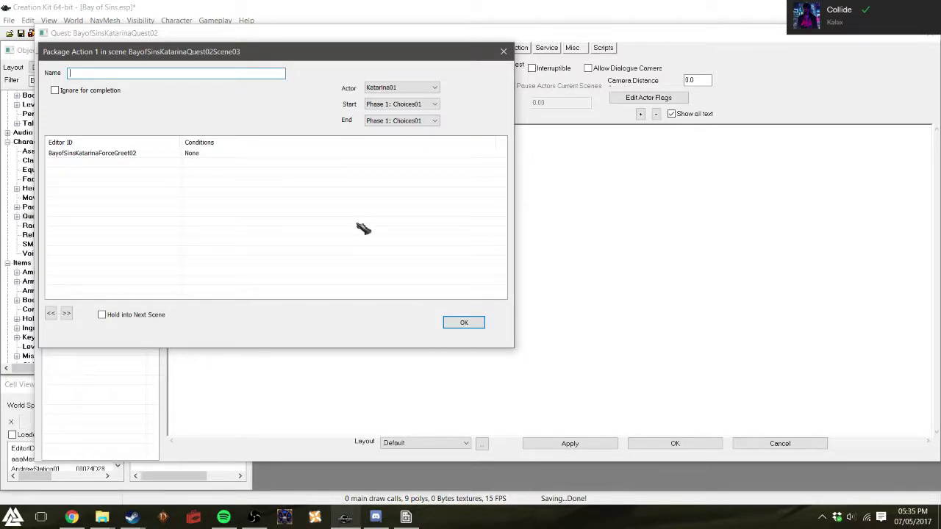
click(504, 51)
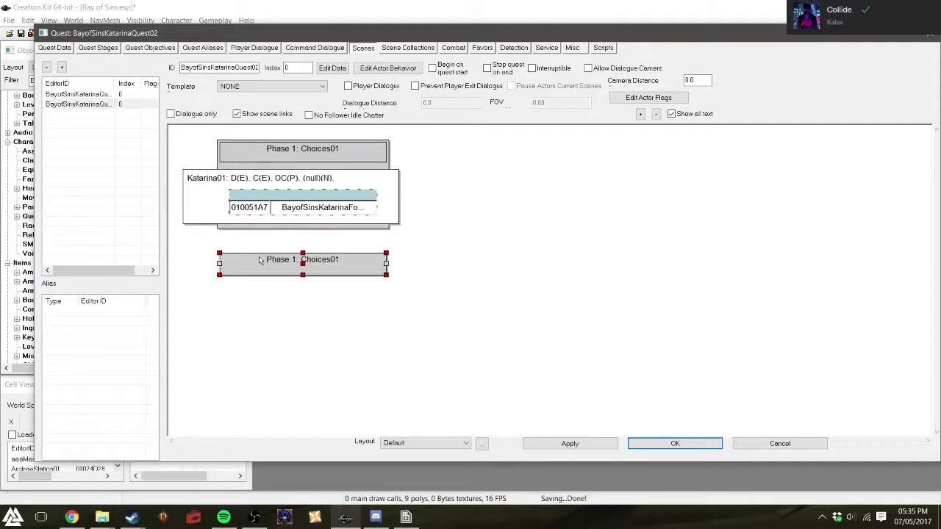
- Add a Player Dialogue action to Katarina01's track in the scene
right_click(346, 180)
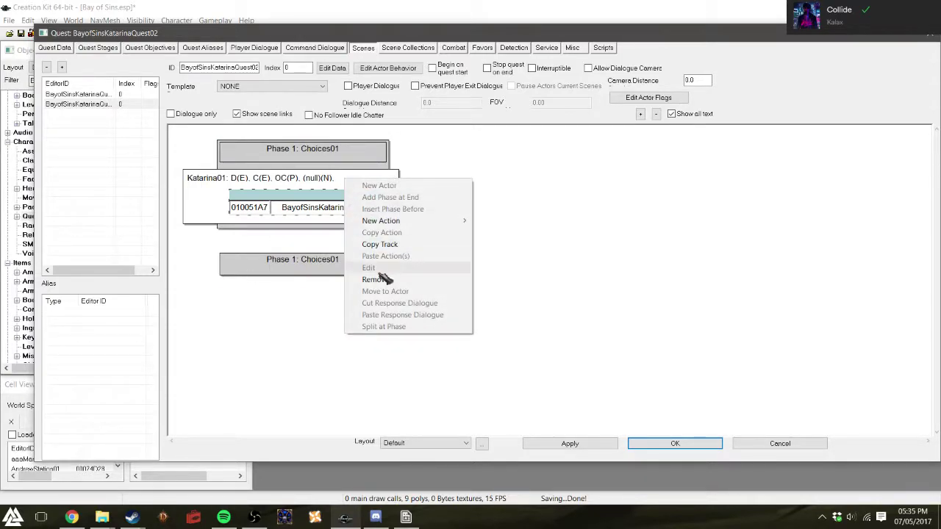
mouse_move(425, 223)
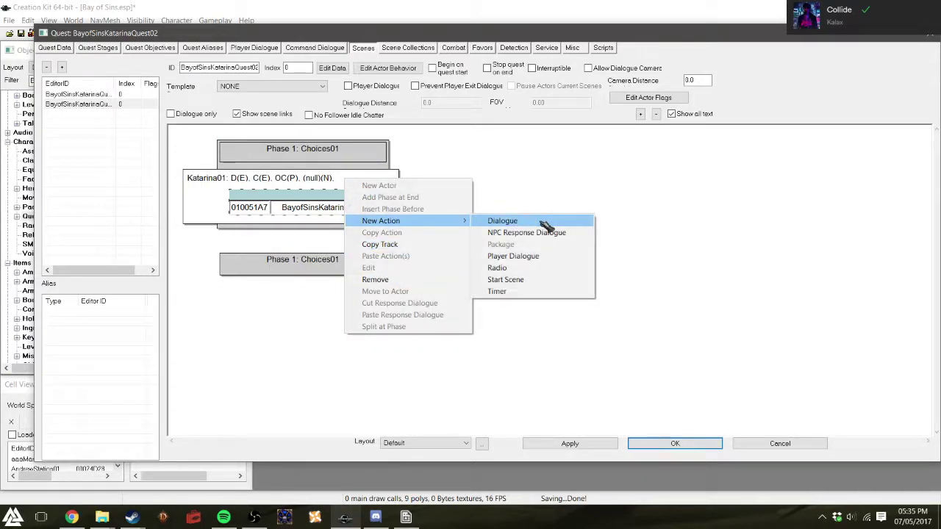
click(544, 263)
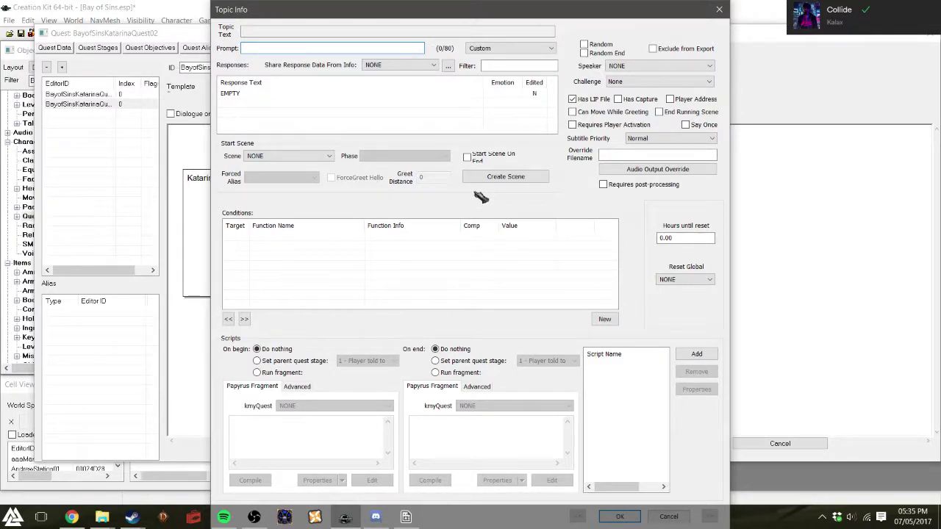
- Add a topic condition requiring GetStage of BayofSinsKatarinaQuest02 to equal 3
right_click(375, 278)
click(397, 283)
click(305, 332)
text(GetStage)
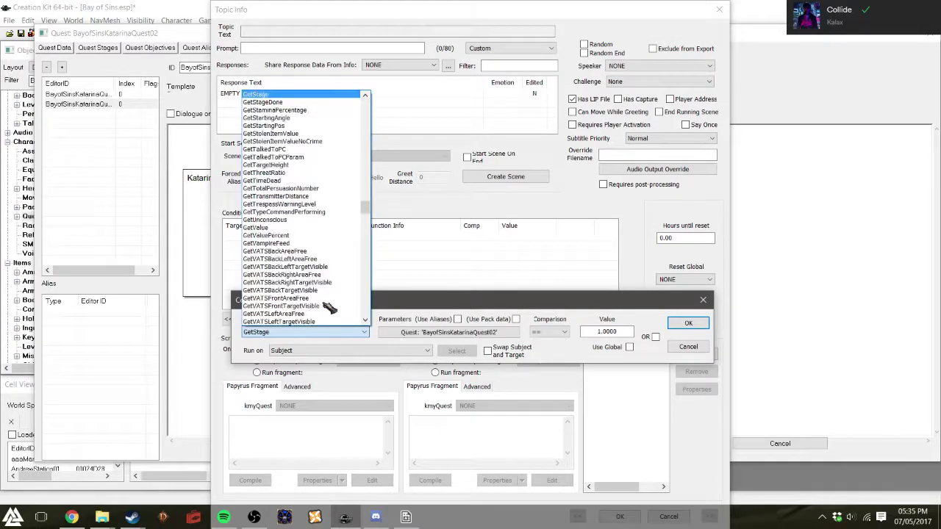
key(Return)
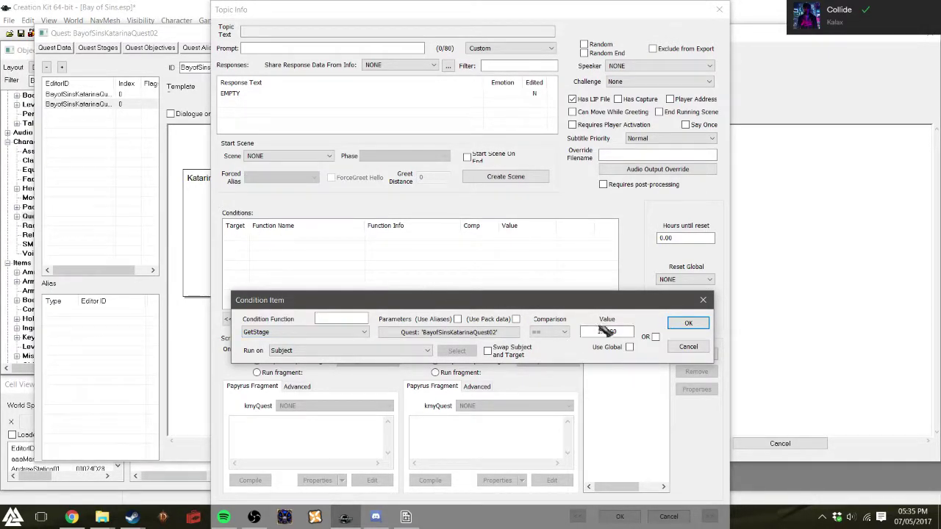
drag(604, 331, 586, 331)
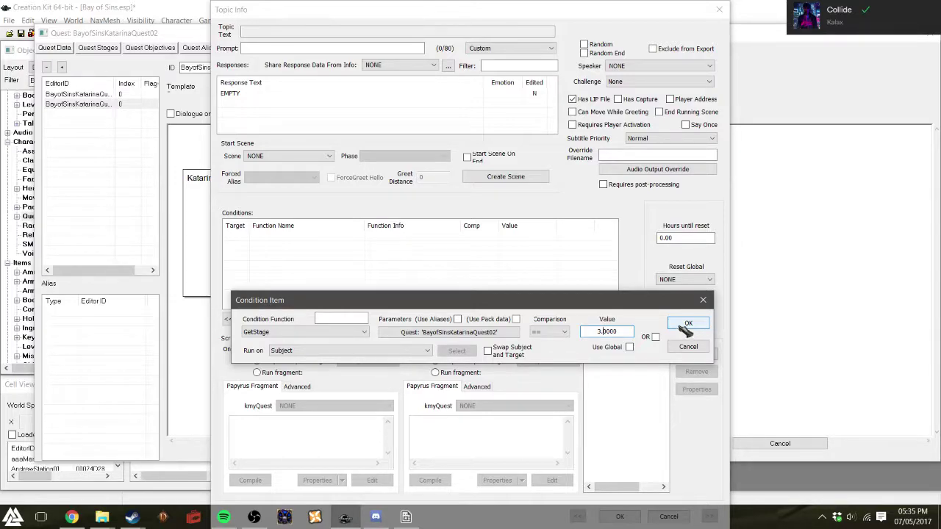
click(686, 325)
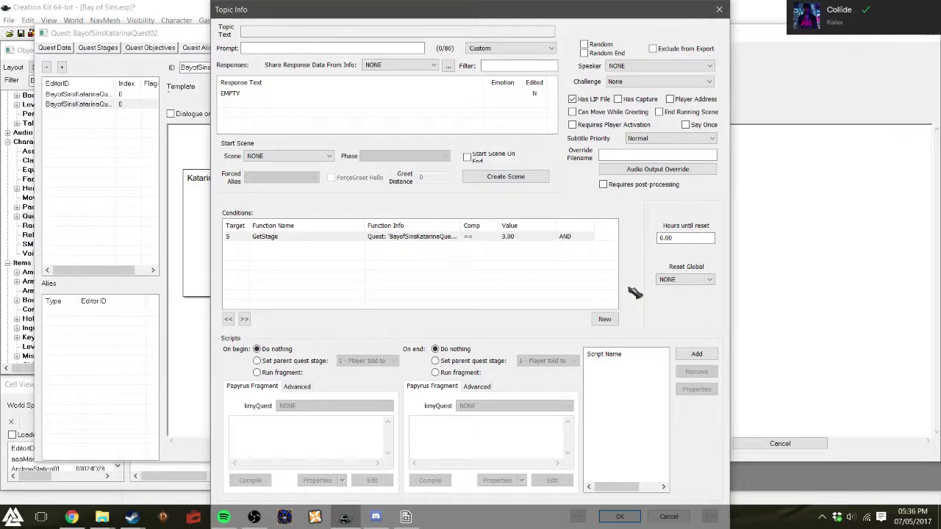
- Enter the prompt "Yes, safe and sound." for the empty player response
double_click(246, 94)
click(336, 156)
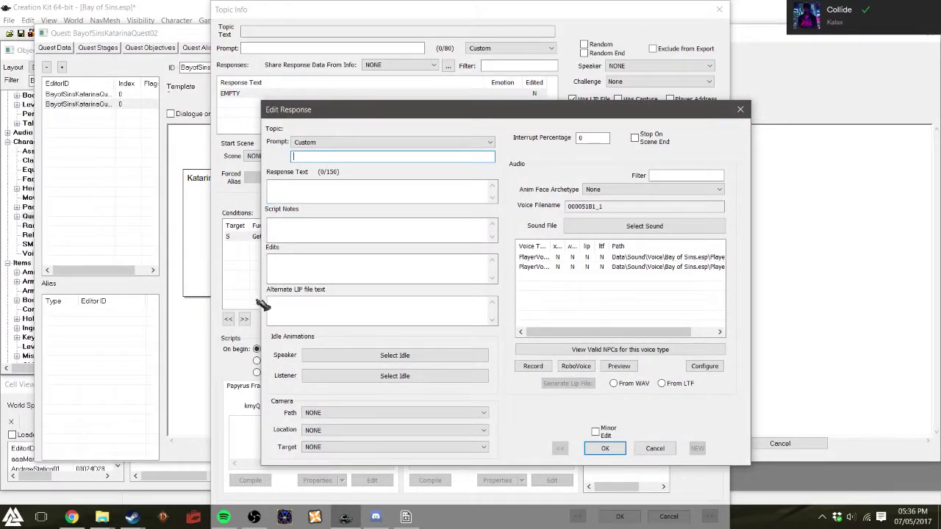
text(I brought him back)
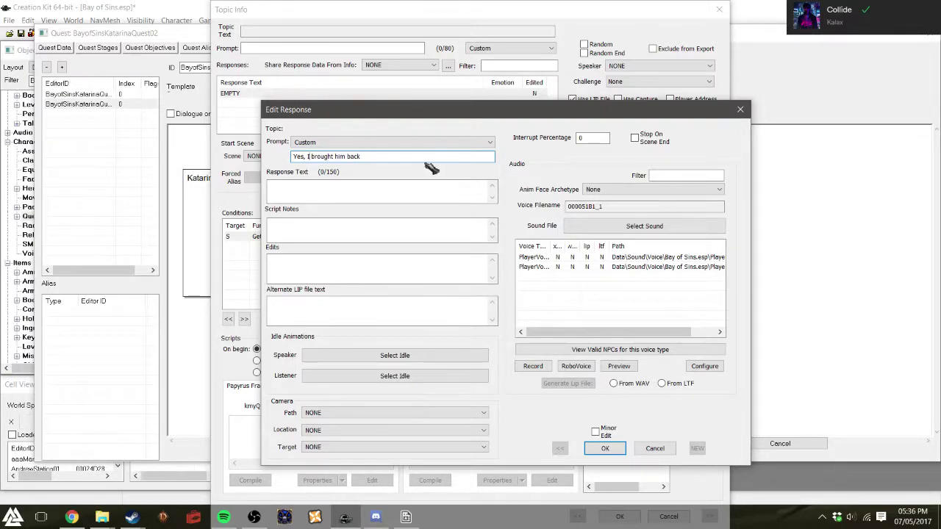
key(ctrl+a)
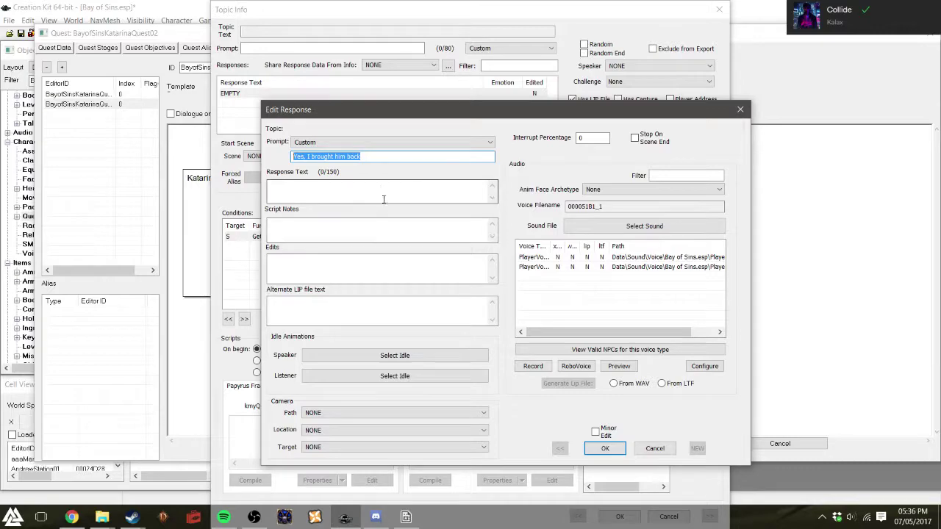
click(373, 159)
drag(359, 157, 305, 160)
text(safe and sound.)
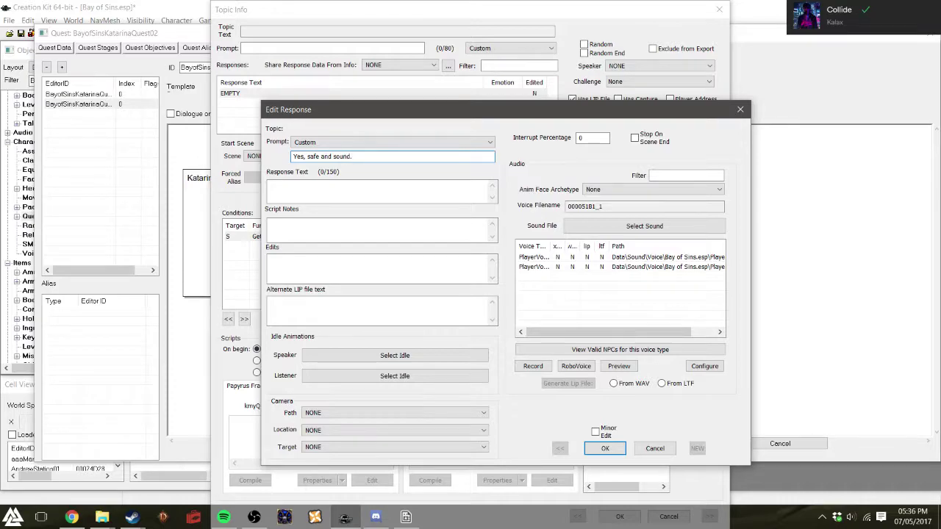
- Copy the prompt into Response Text, confirm the line, and close the topic
key(ctrl+a)
key(ctrl+c)
click(353, 184)
key(ctrl+v)
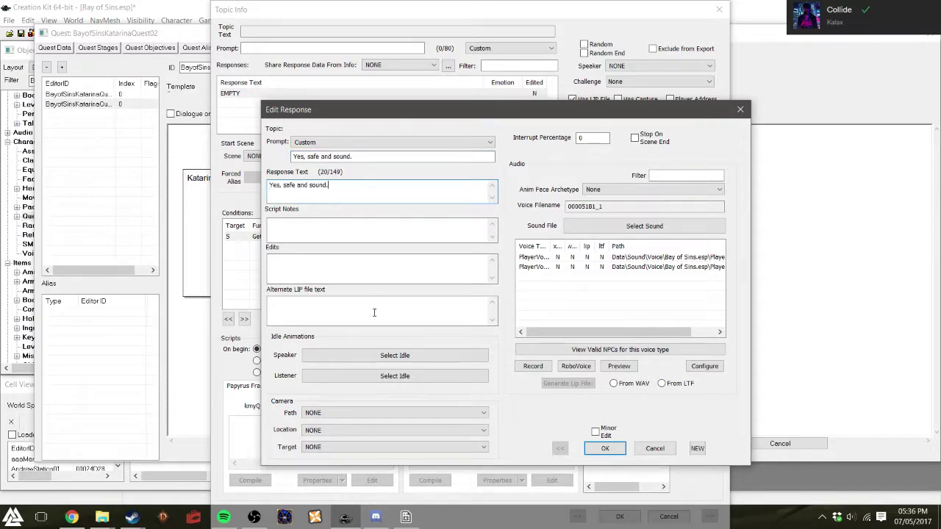
click(605, 450)
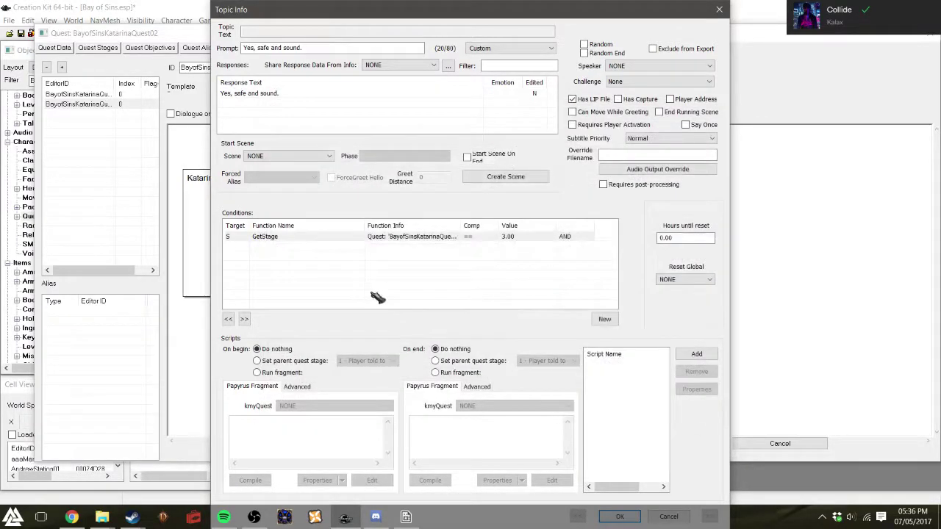
key(Return)
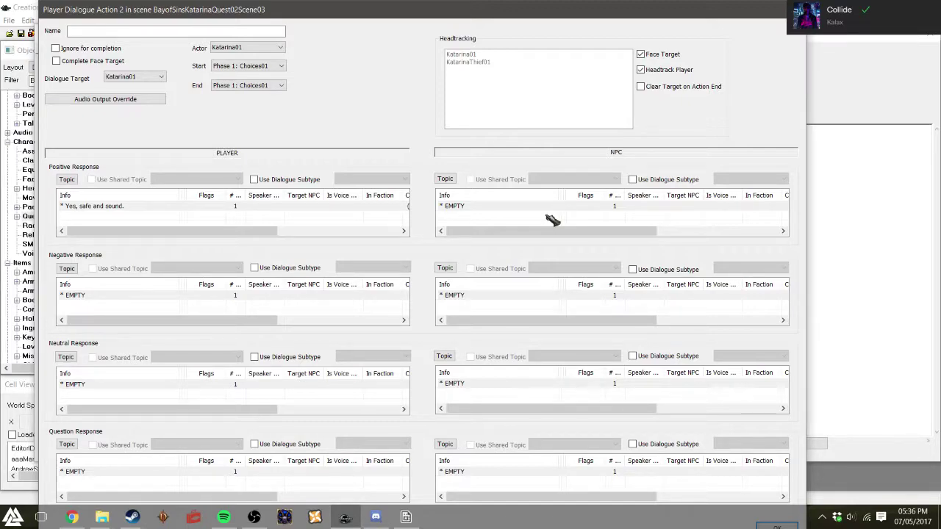
- Write the NPC positive response "Good, here's the agreed upon sum. Now, Theodore, be a dear…"
click(515, 208)
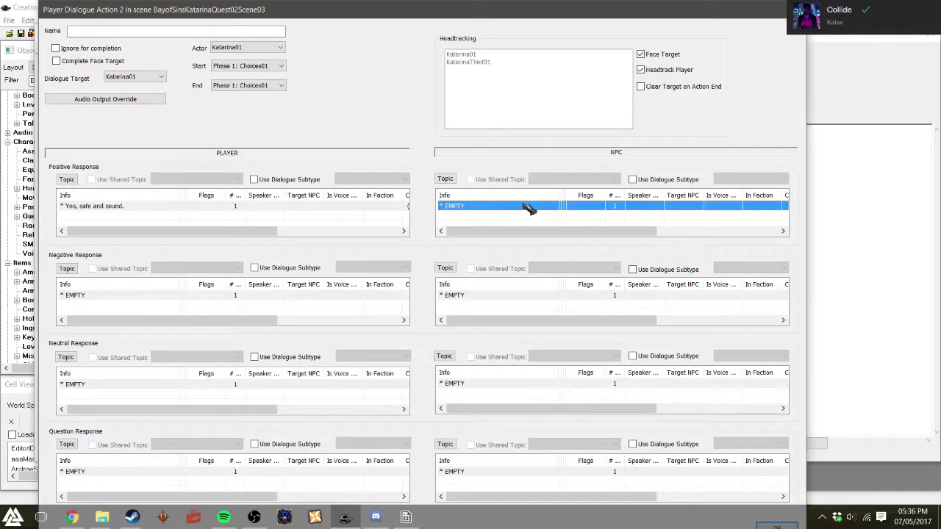
double_click(472, 207)
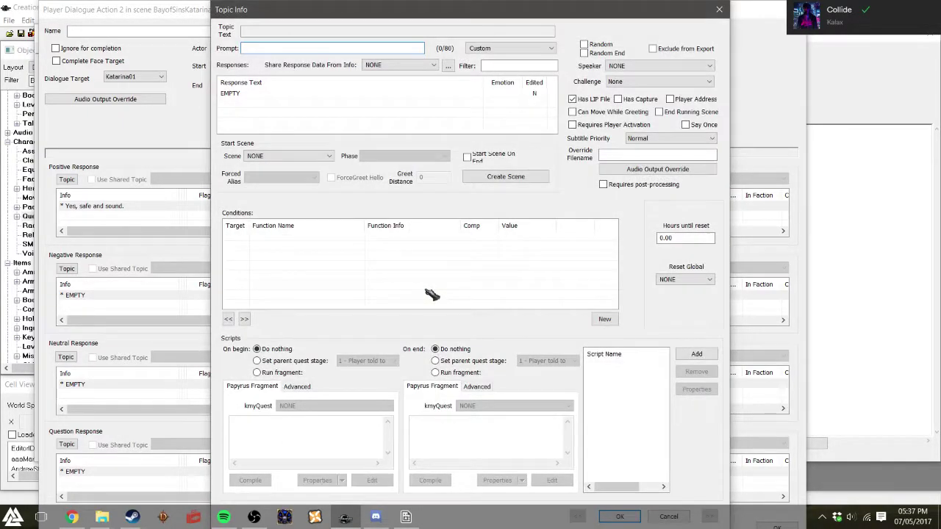
double_click(250, 94)
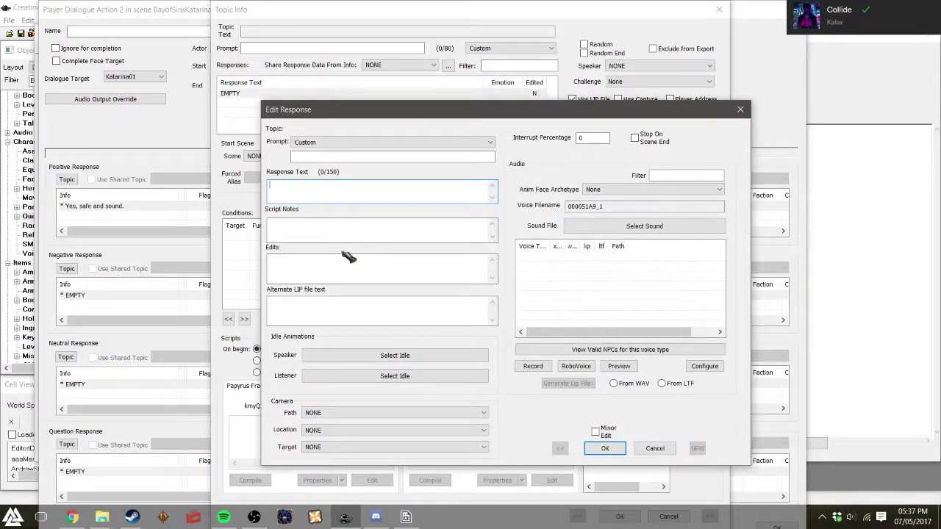
click(321, 191)
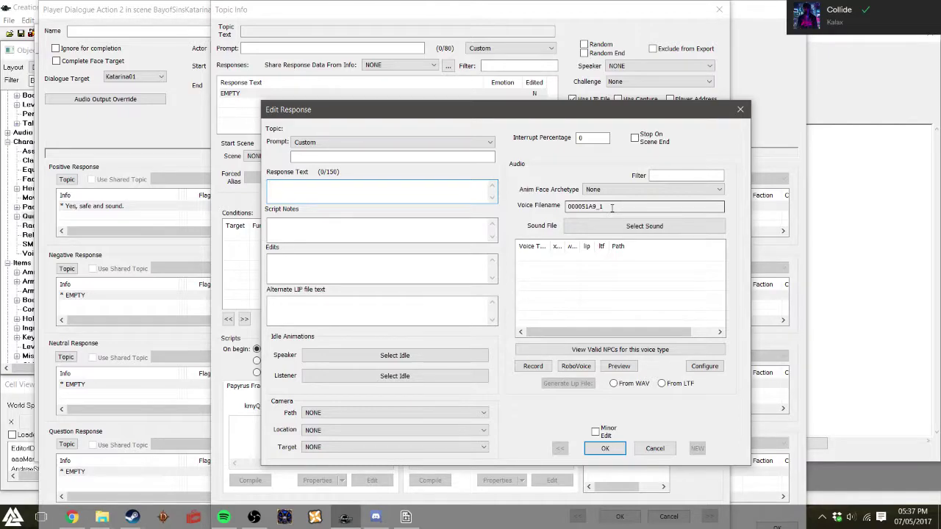
text(Good, here's)
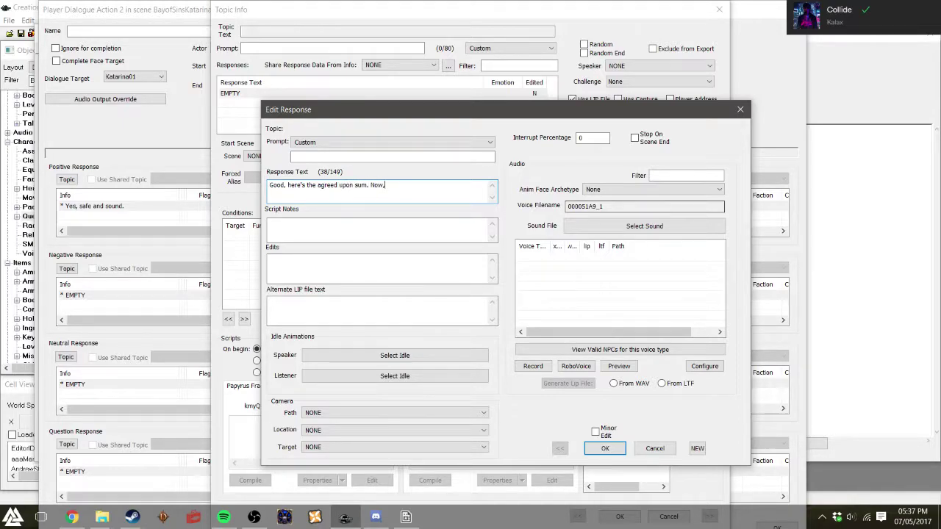
text(The)
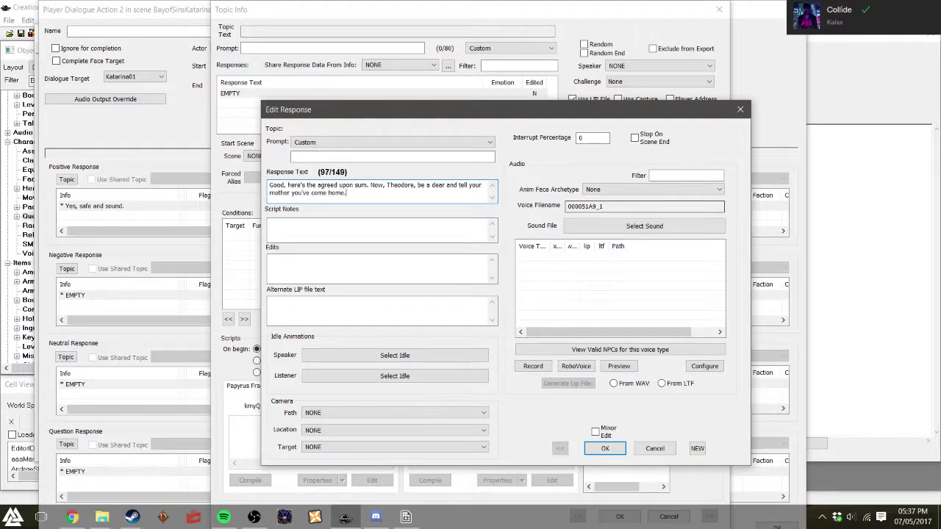
- Confirm the NPC's 'agreed upon sum' line and review it
click(604, 450)
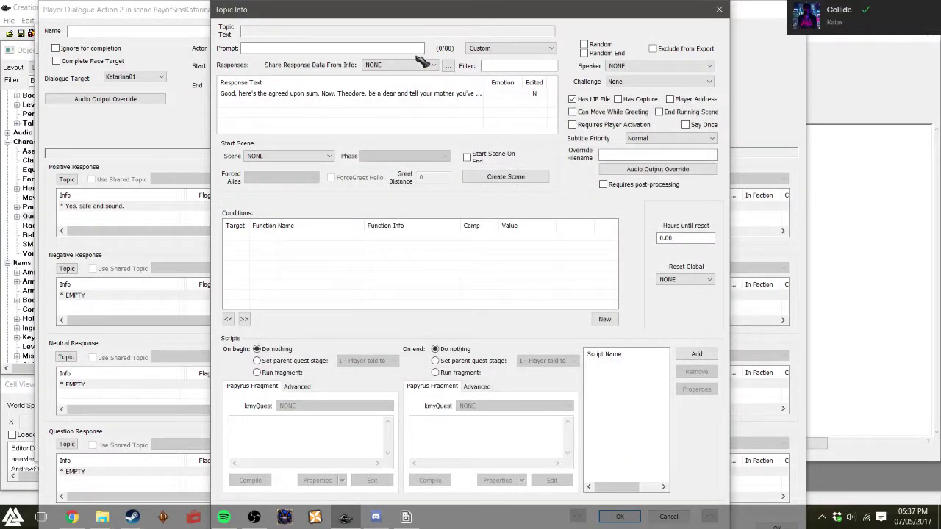
double_click(434, 94)
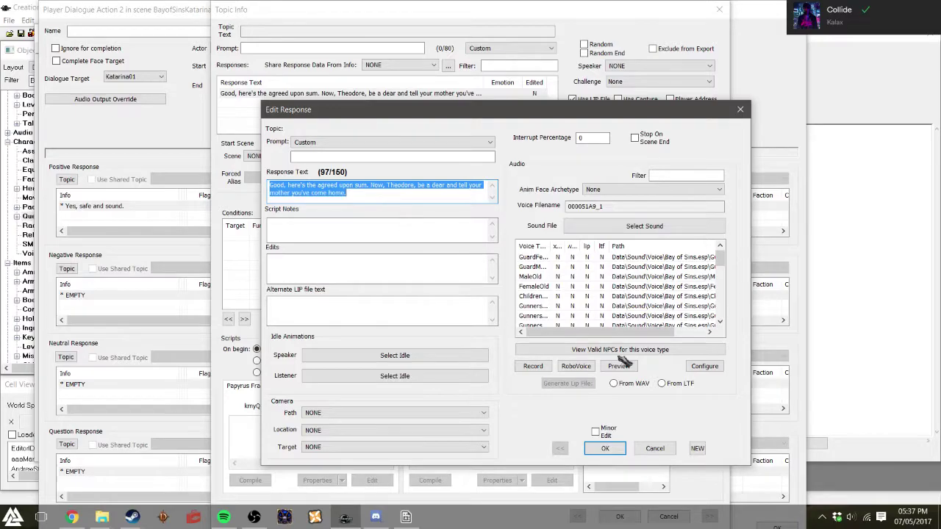
click(670, 447)
- Give the response the Flirting face archetype and start a new blank response
double_click(414, 94)
click(596, 190)
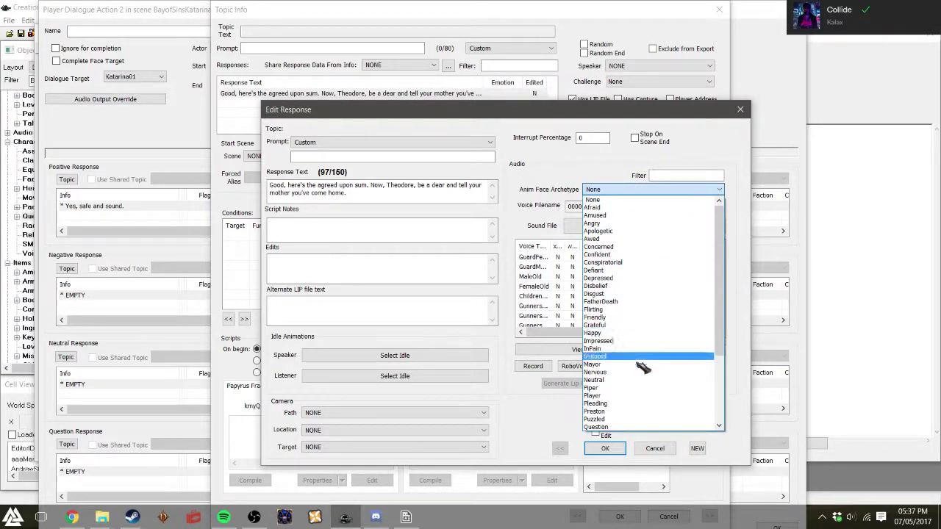
scroll(638, 382, down, 3)
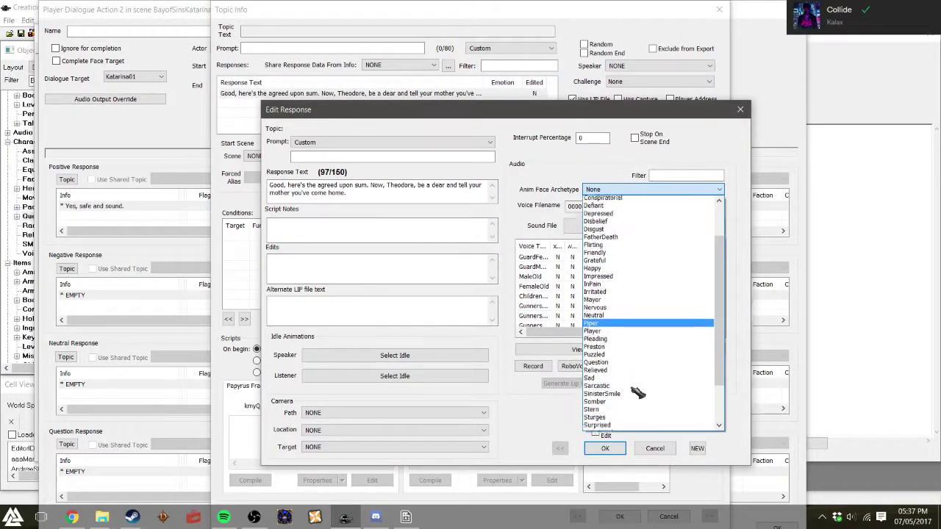
scroll(632, 379, up, 3)
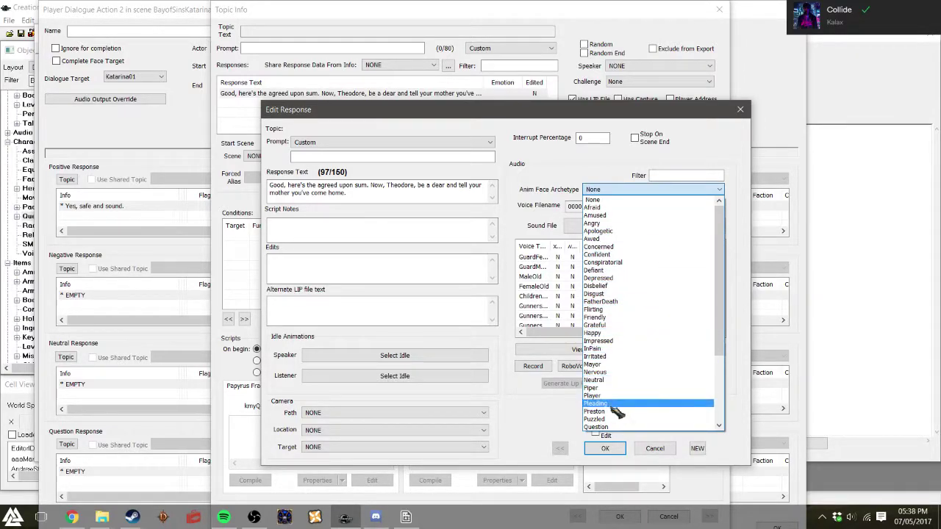
scroll(617, 408, down, 3)
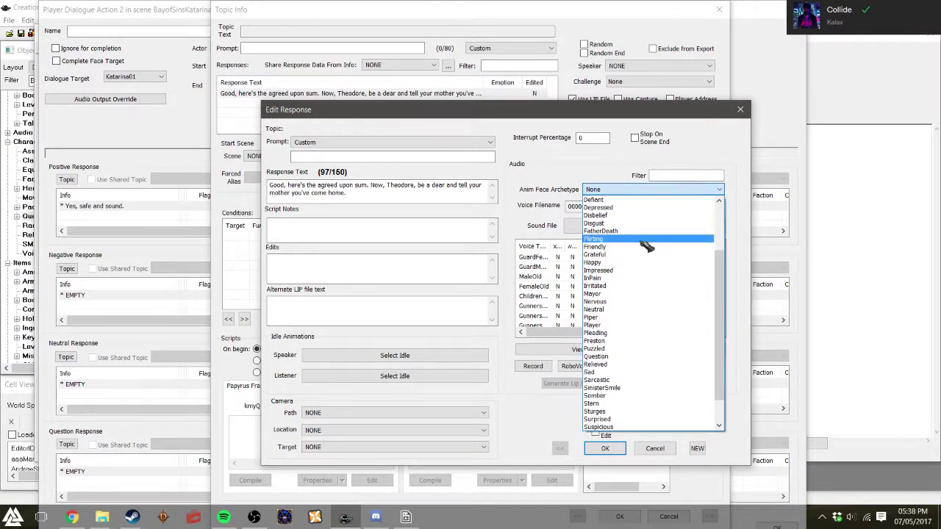
click(641, 240)
click(605, 448)
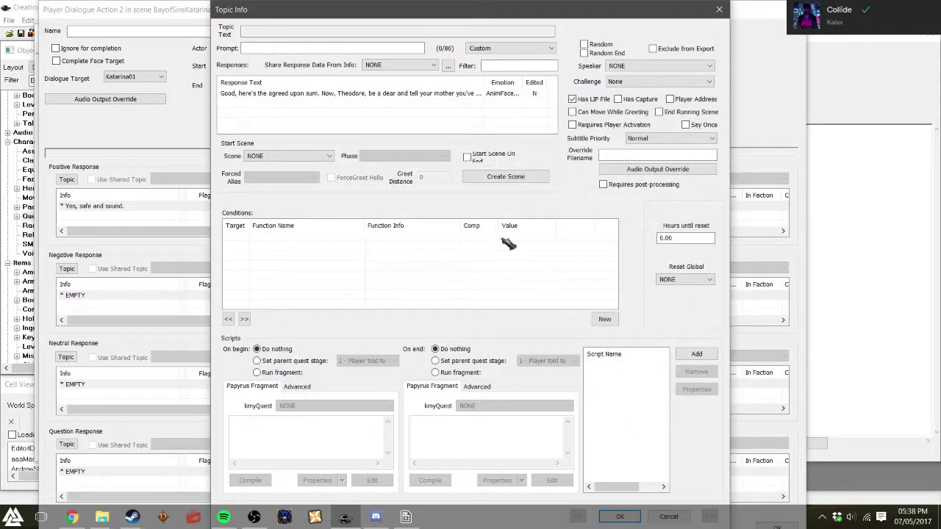
right_click(387, 107)
click(410, 112)
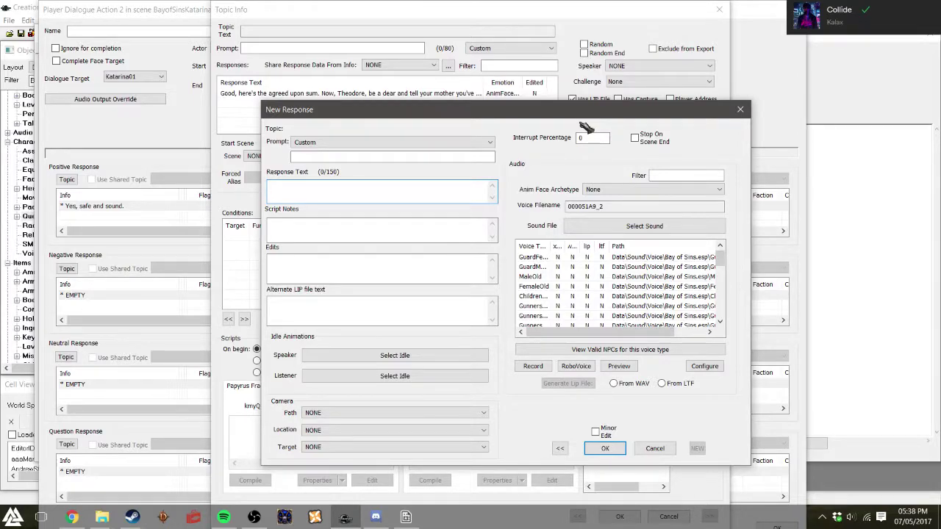
- Save "Now as for you. I have more work if you're interested?" as the second response
text(Now as for you)
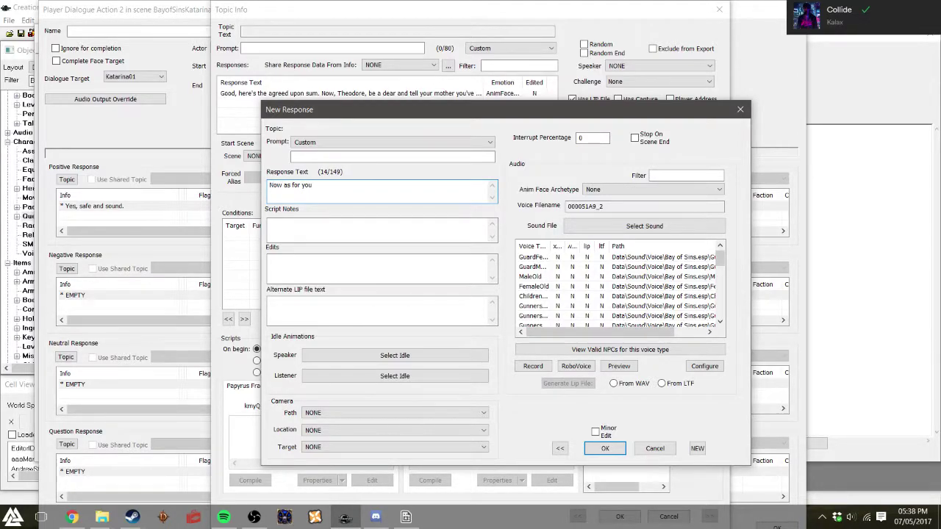
text(. I have more wrok if you're interested?)
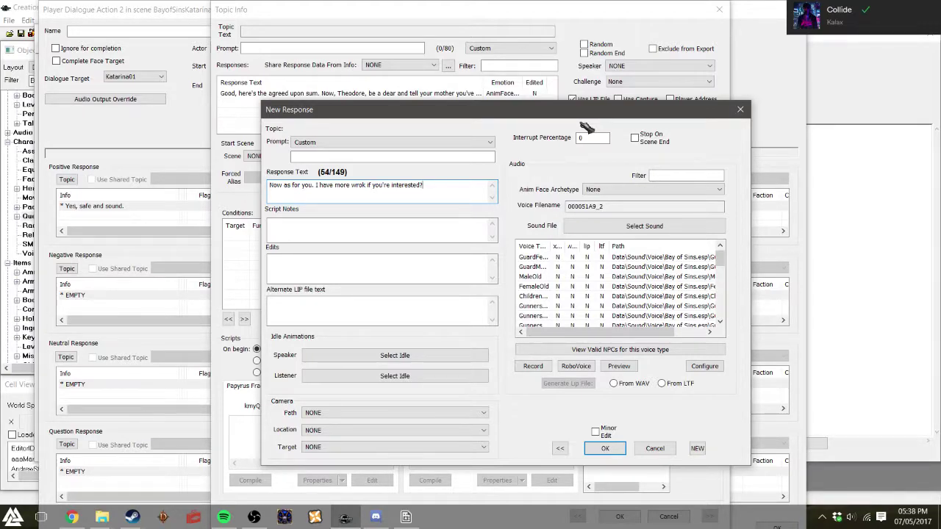
click(599, 450)
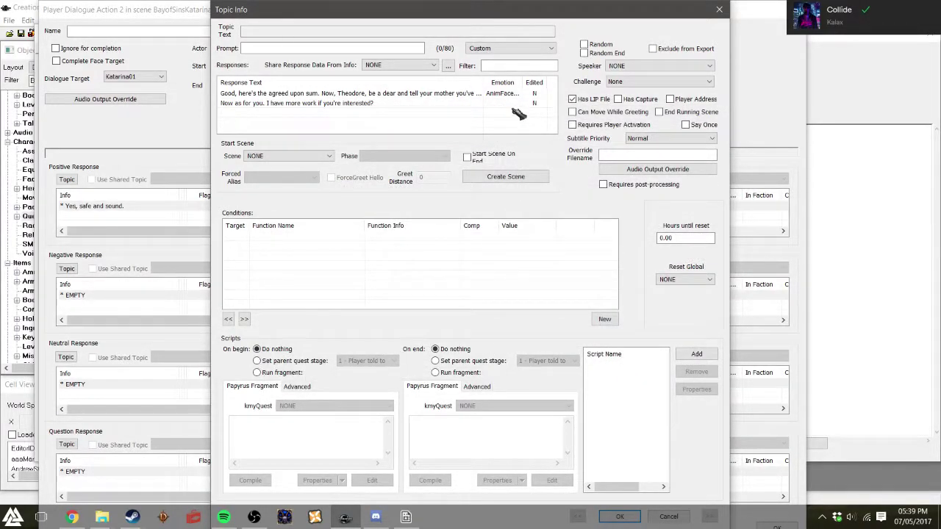
- Discard a stray blank response and add a GetStage equals 3 condition to the topic
double_click(518, 114)
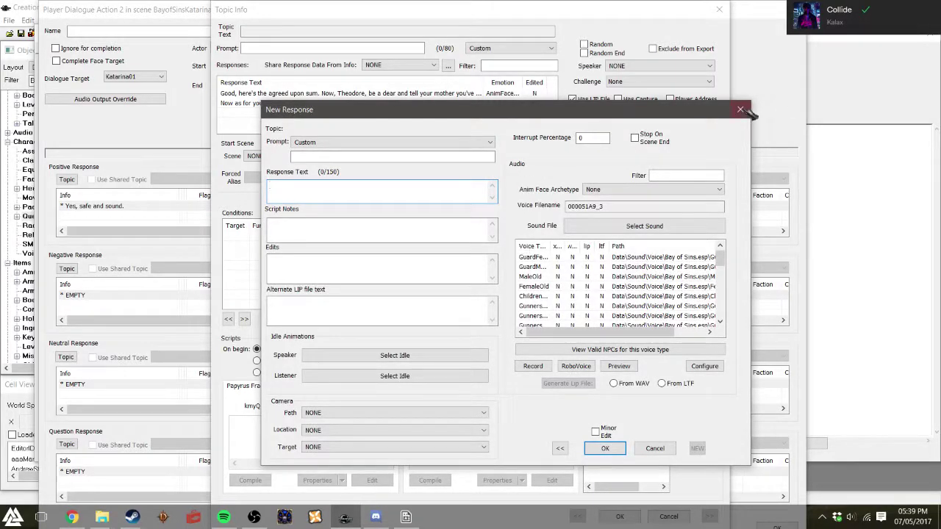
click(734, 113)
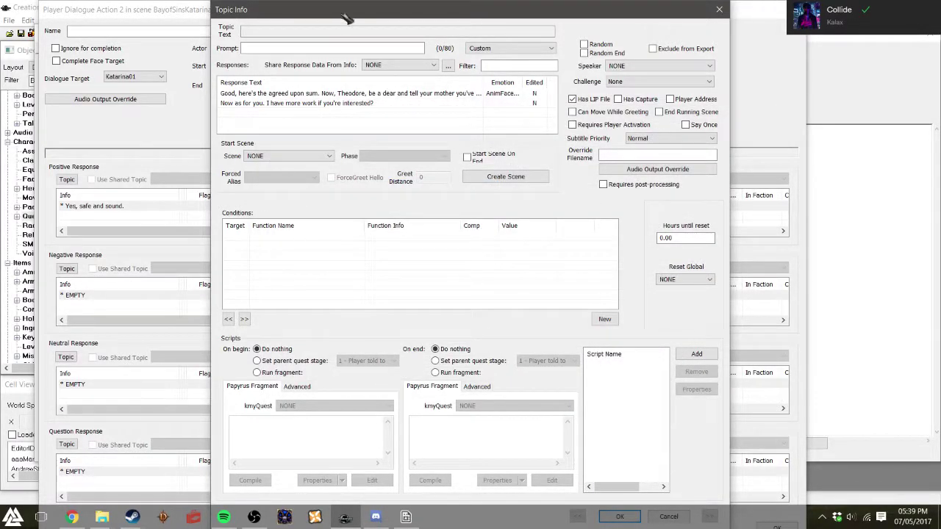
right_click(349, 270)
click(345, 268)
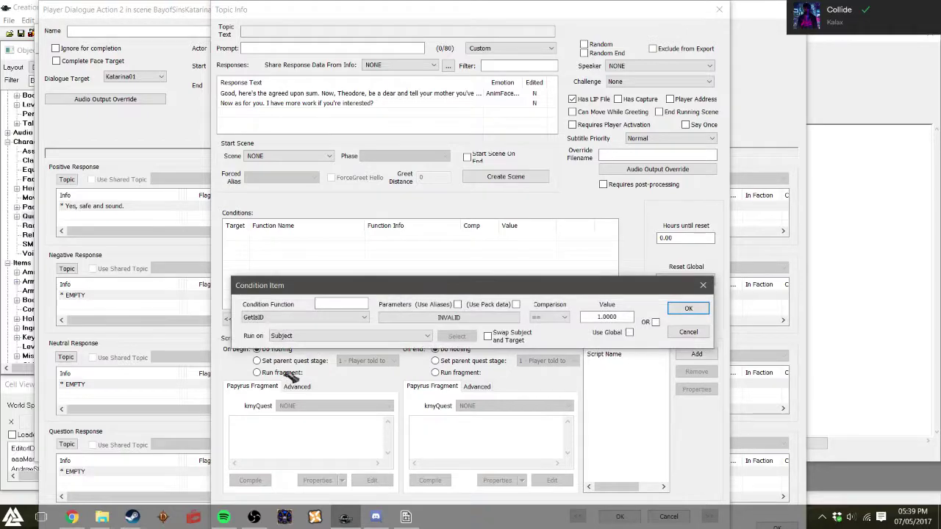
click(342, 317)
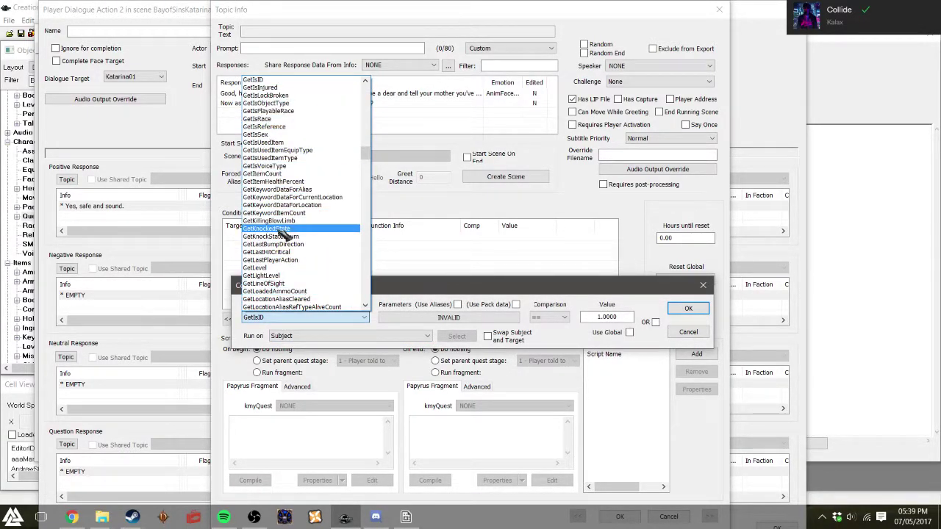
text(GetStage)
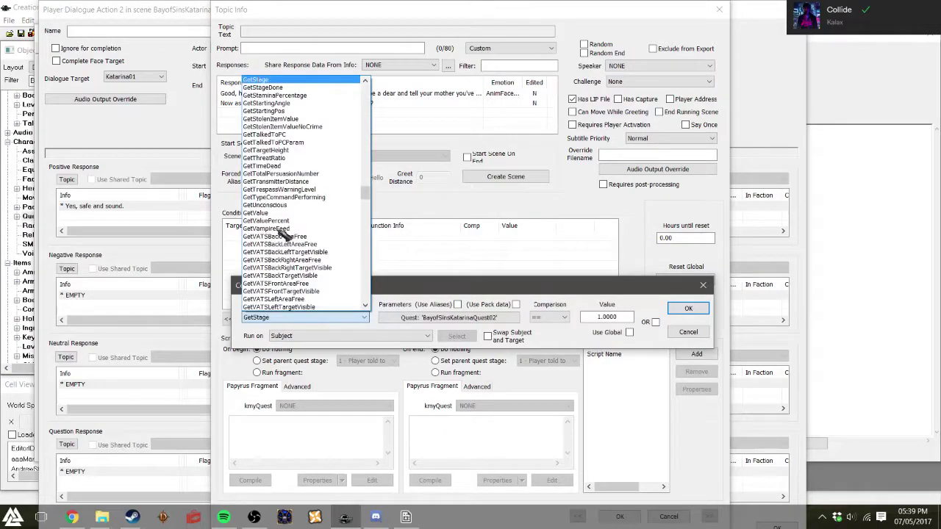
key(Return)
click(599, 317)
text(3)
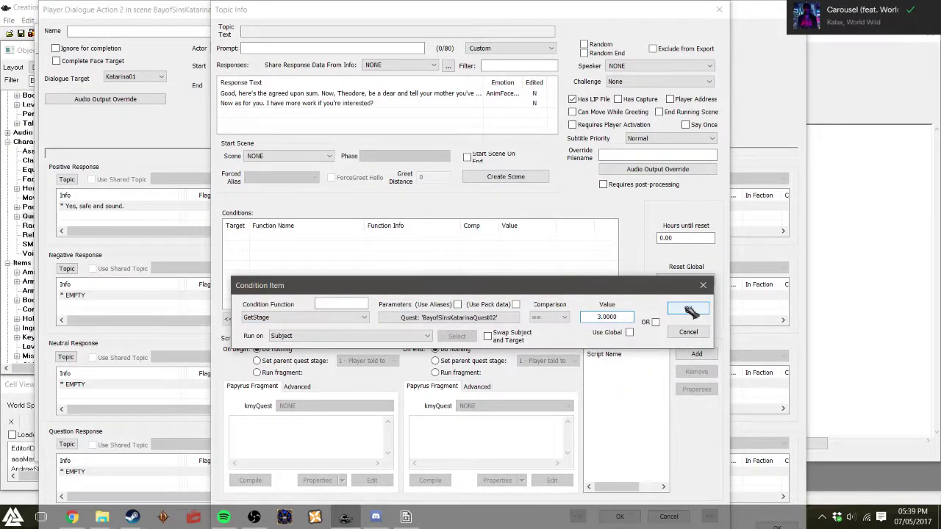
click(689, 309)
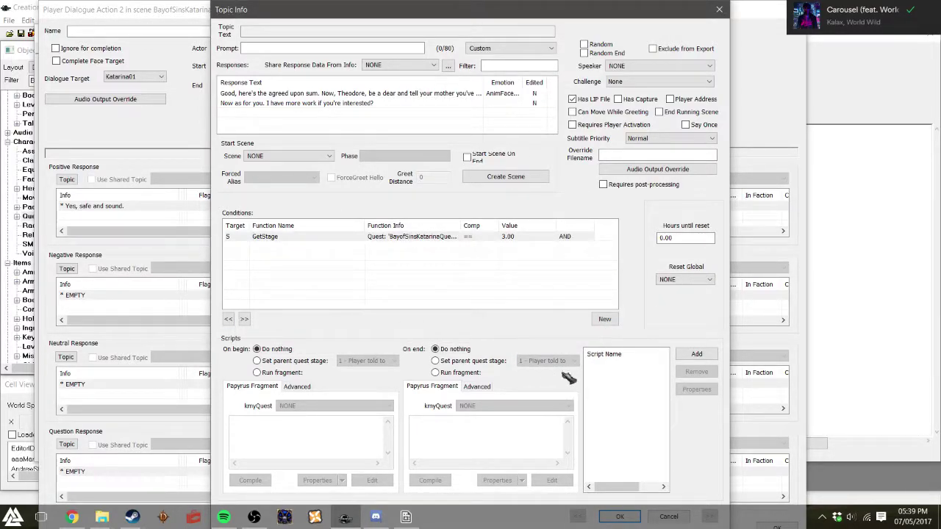
- Close the topic and review the player and NPC lines in the dialogue action
click(361, 105)
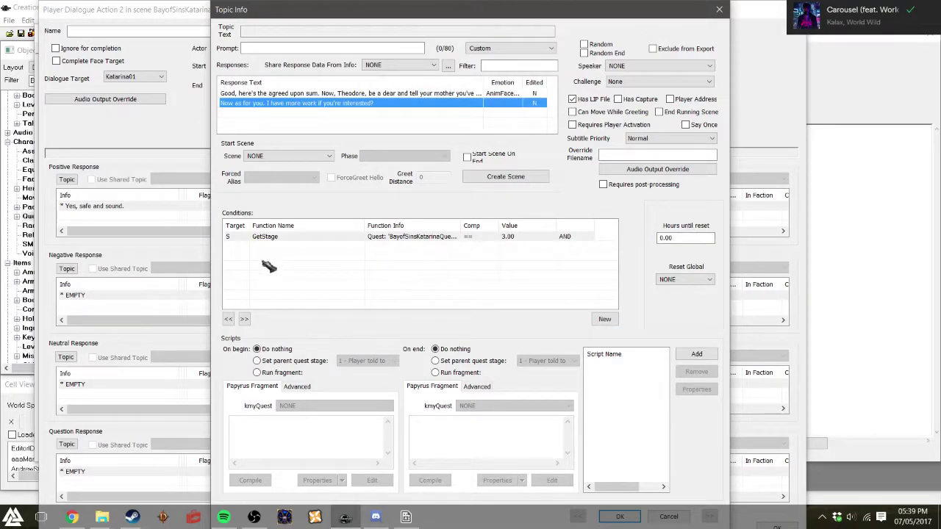
key(Return)
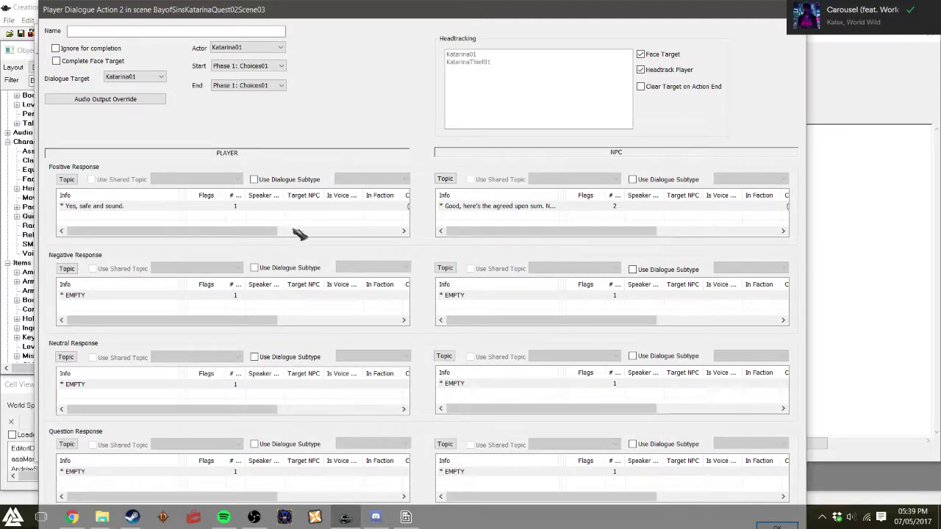
click(459, 208)
click(368, 212)
click(493, 211)
click(390, 214)
click(460, 207)
- Add another player Positive Response below 'Yes, safe and sound' with the prompt [Lie]
click(390, 207)
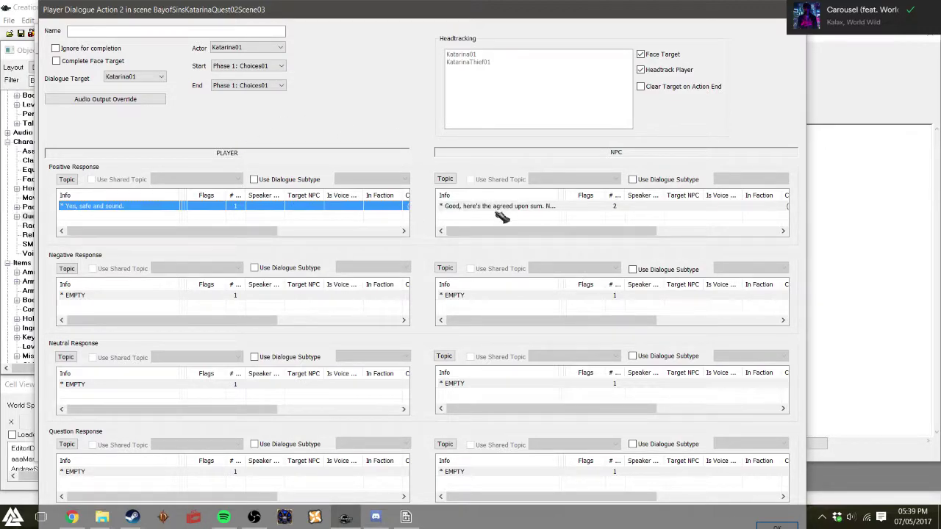
right_click(245, 216)
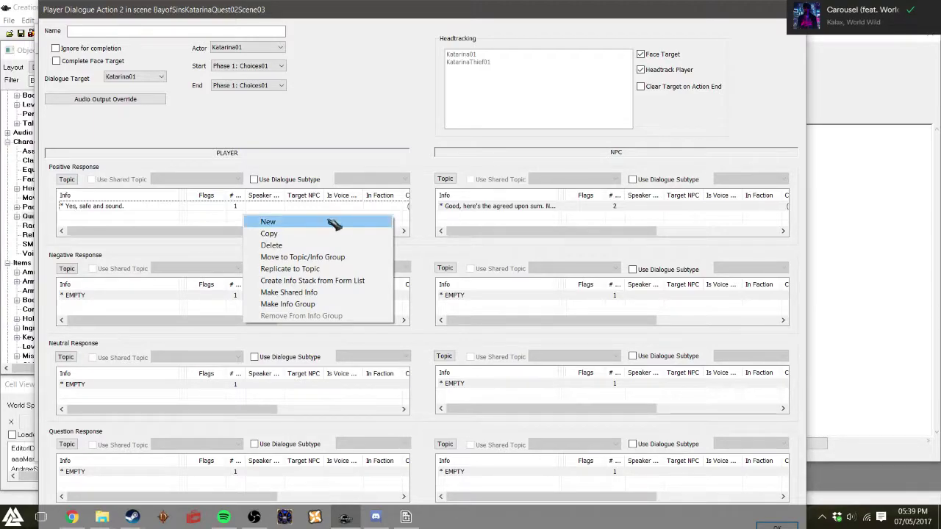
click(290, 223)
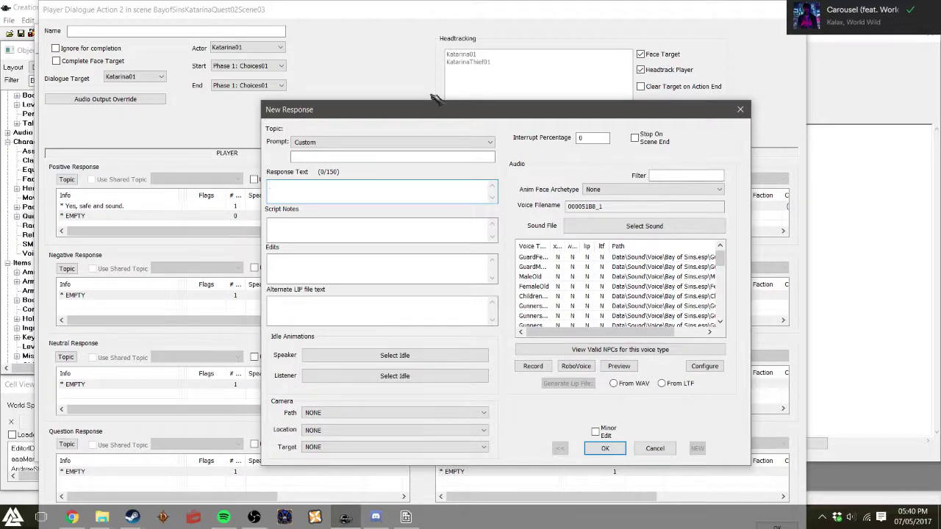
click(333, 156)
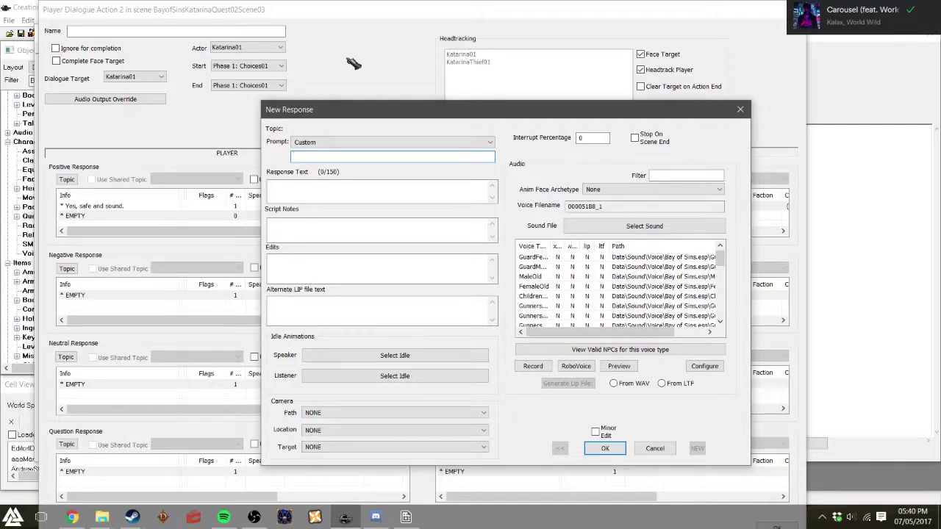
text([Lie])
- Replace the [Lie] prompt with "I'm afraid I couldn't find him." and copy it
double_click(330, 154)
key(BackSpace)
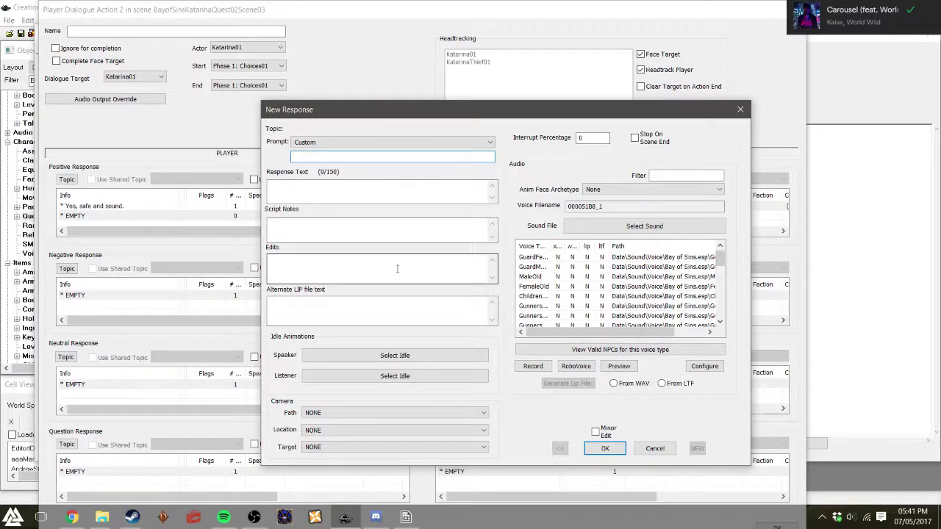
text(I'm afraid I couldn't find him..)
key(BackSpace)
key(ctrl+a)
key(ctrl+c)
- Paste "I'm afraid I couldn't find him." into Response Text so it matches the prompt
click(344, 194)
key(ctrl+v)
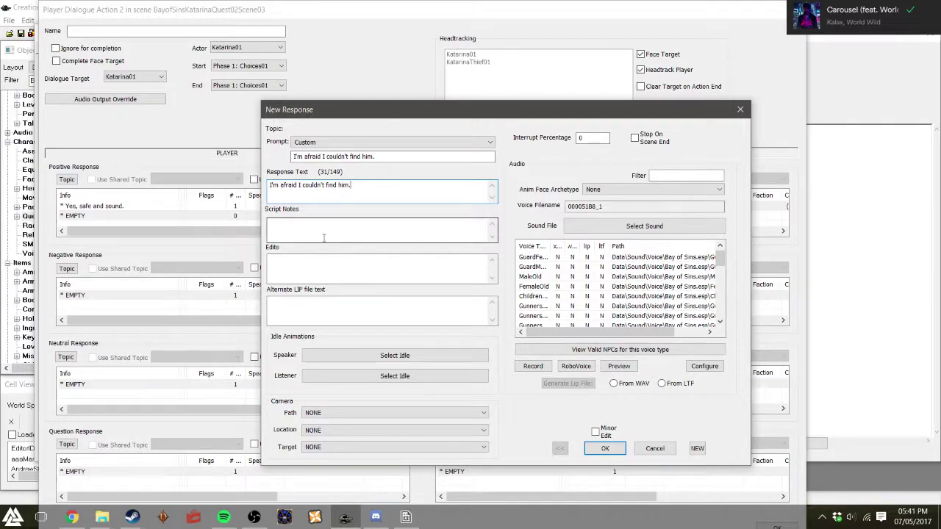
key(ctrl+a)
click(393, 181)
drag(405, 191, 269, 197)
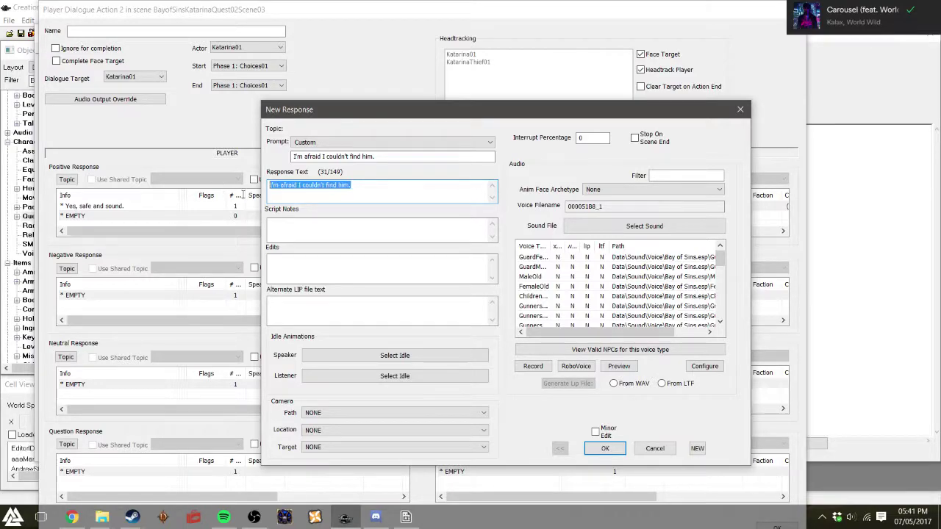
click(316, 196)
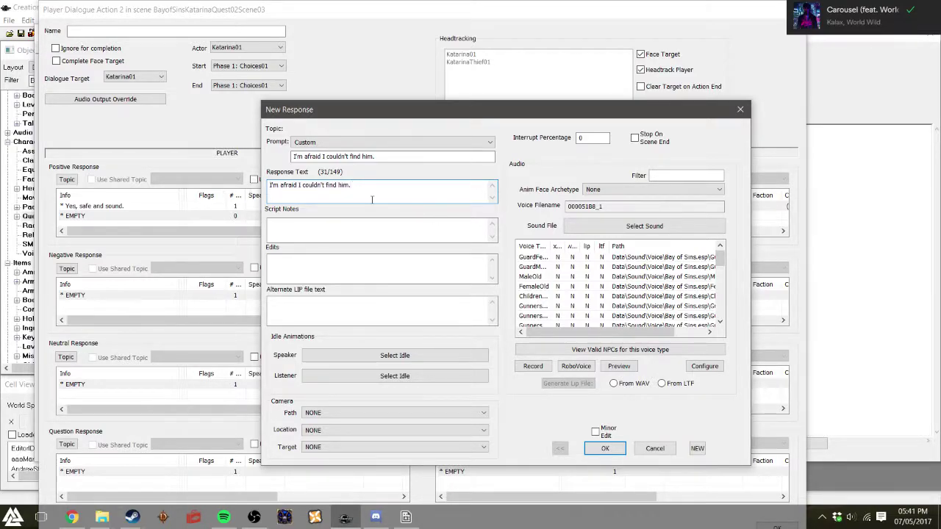
key(ctrl+a)
click(434, 184)
key(ctrl+a)
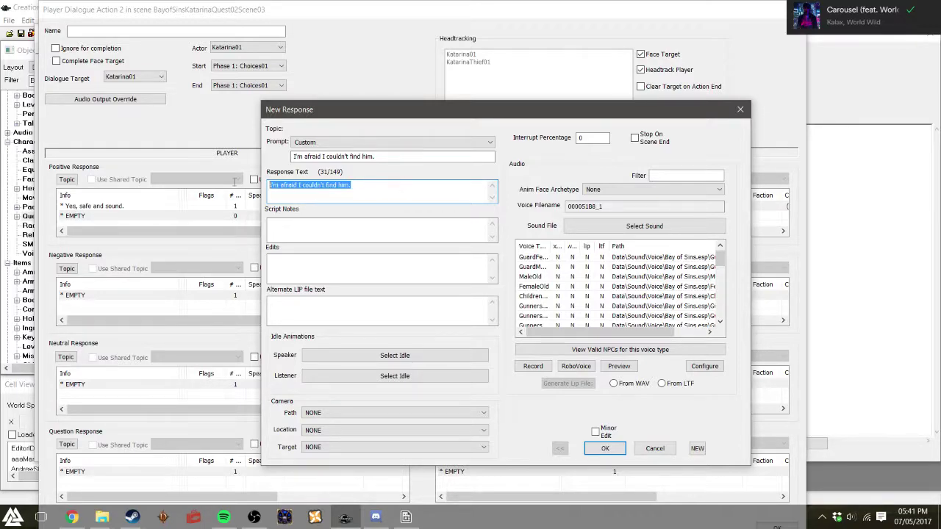
click(408, 185)
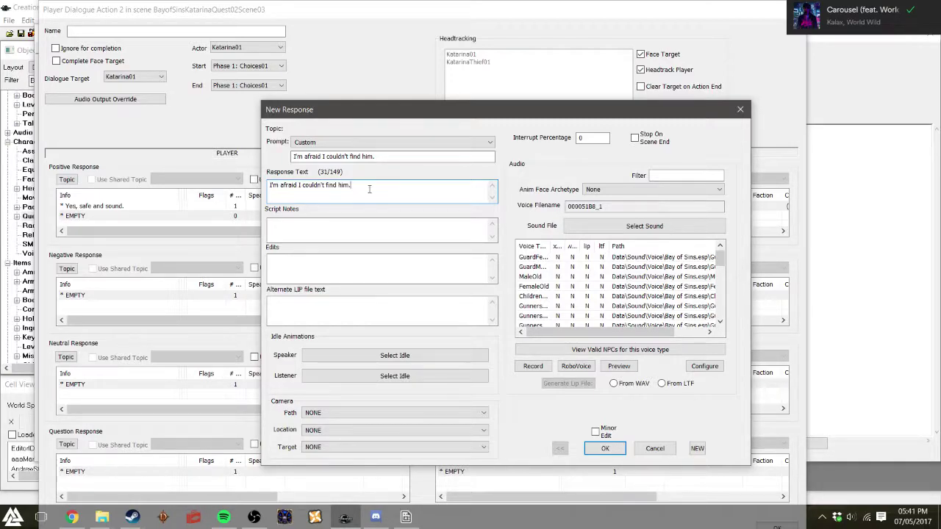
key(ctrl+a)
drag(355, 186, 425, 192)
click(343, 194)
triple_click(344, 189)
click(410, 194)
triple_click(409, 193)
click(412, 189)
triple_click(411, 189)
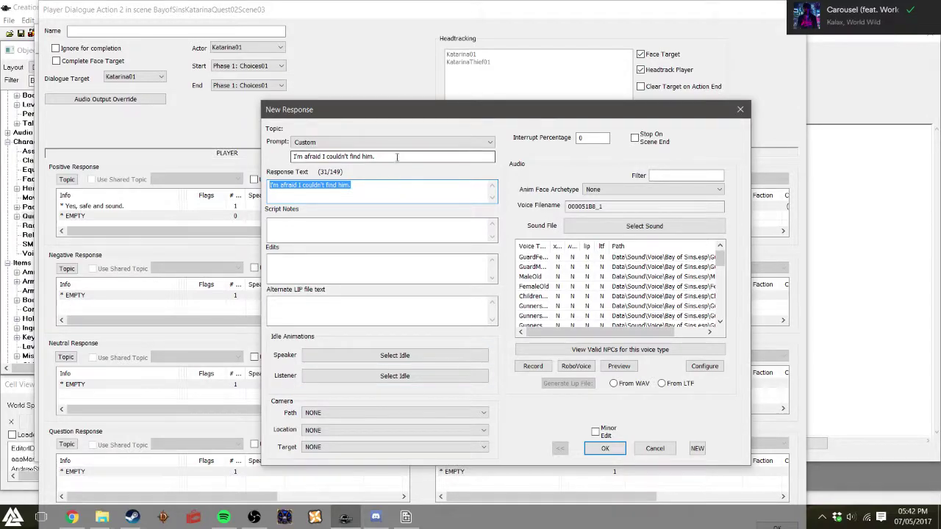
click(390, 184)
click(410, 157)
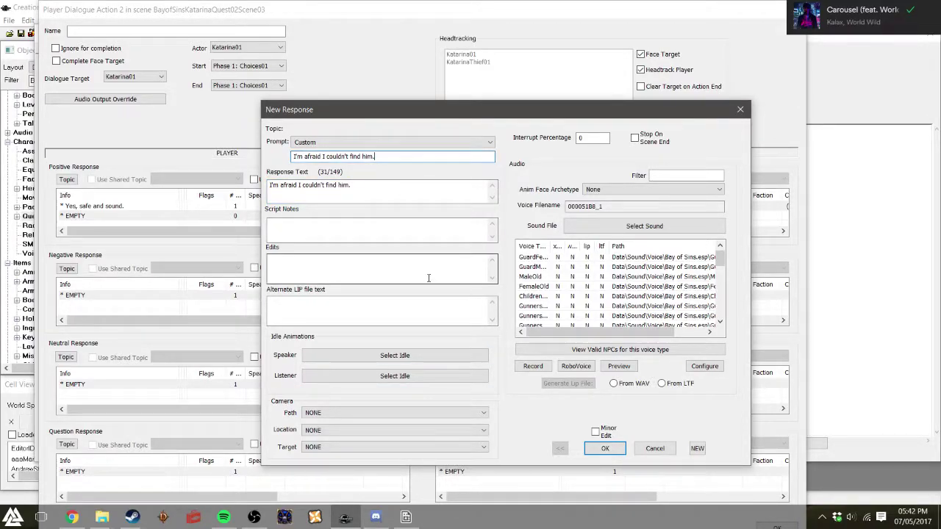
- Save the new player response and add a GetStage condition to it
click(605, 448)
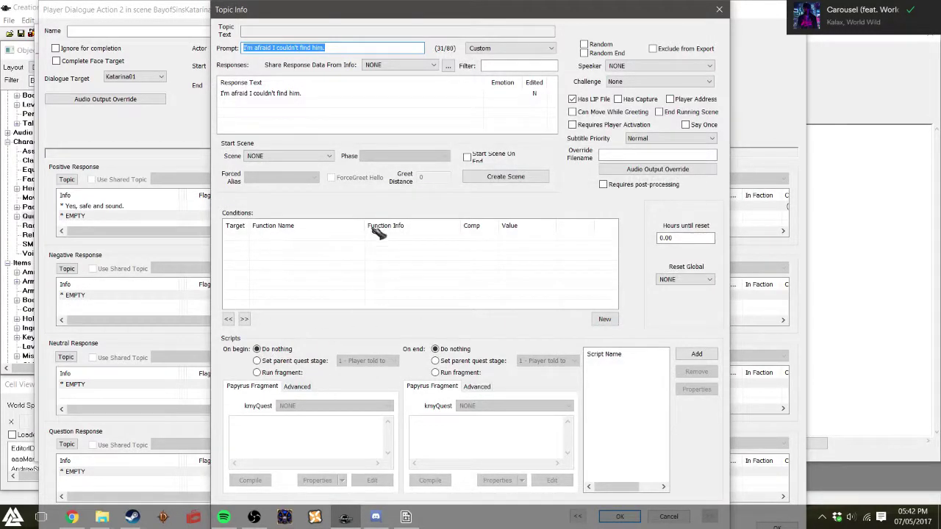
right_click(364, 260)
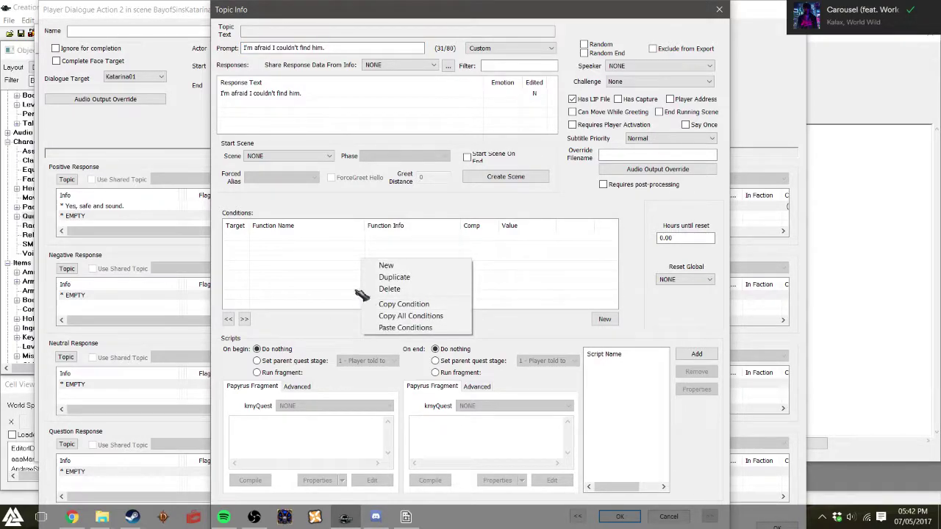
click(388, 266)
click(293, 317)
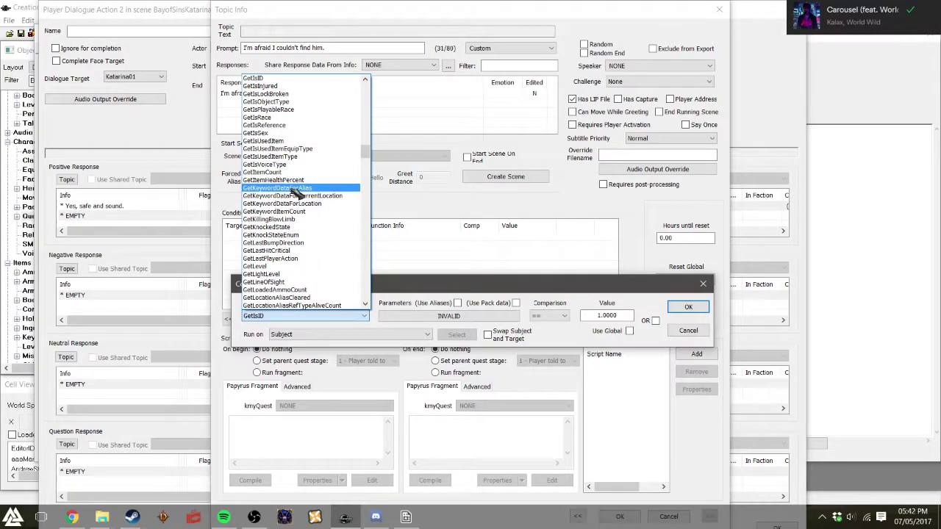
text(GetStage)
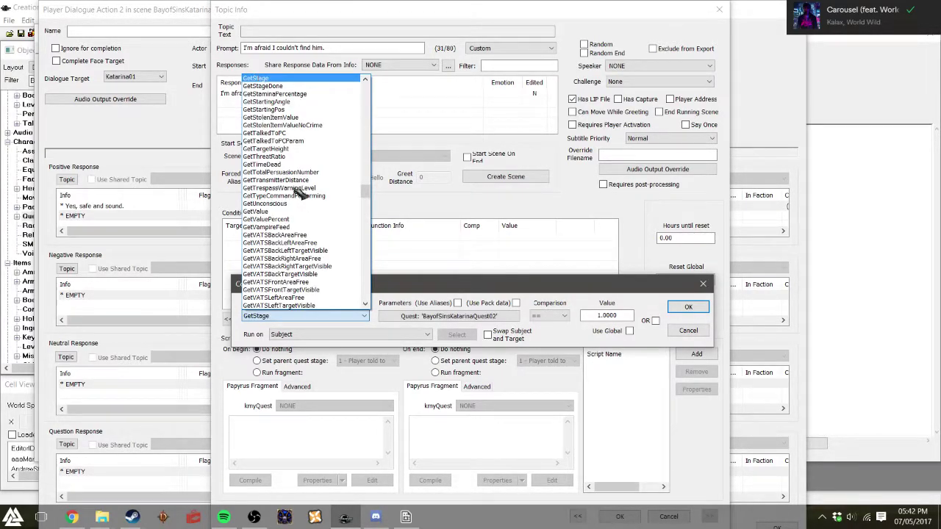
key(Return)
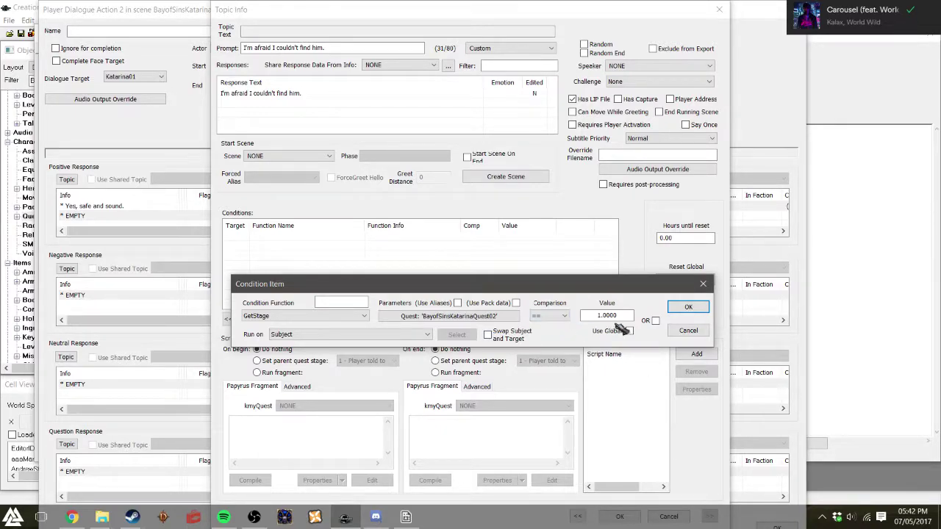
- Make the condition GetStage > 3 and accept the player line's Topic Info
click(550, 316)
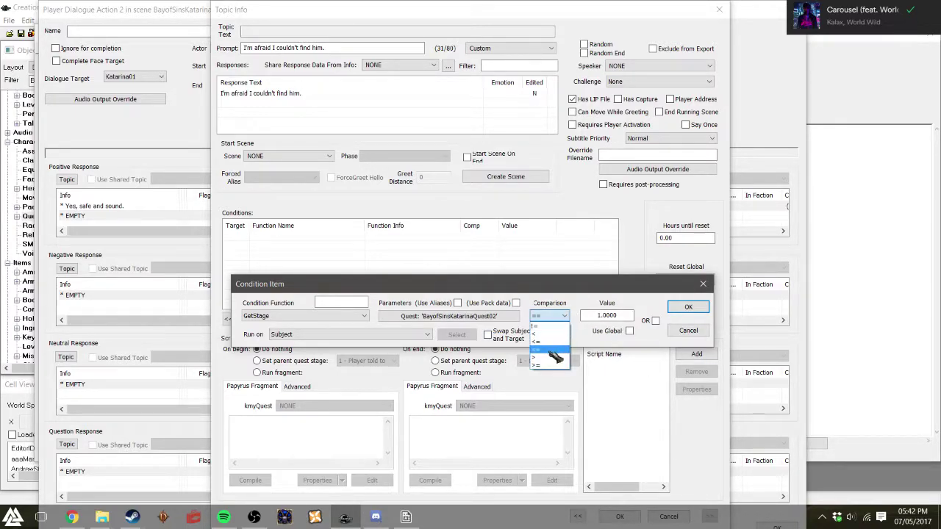
click(553, 357)
key(Tab)
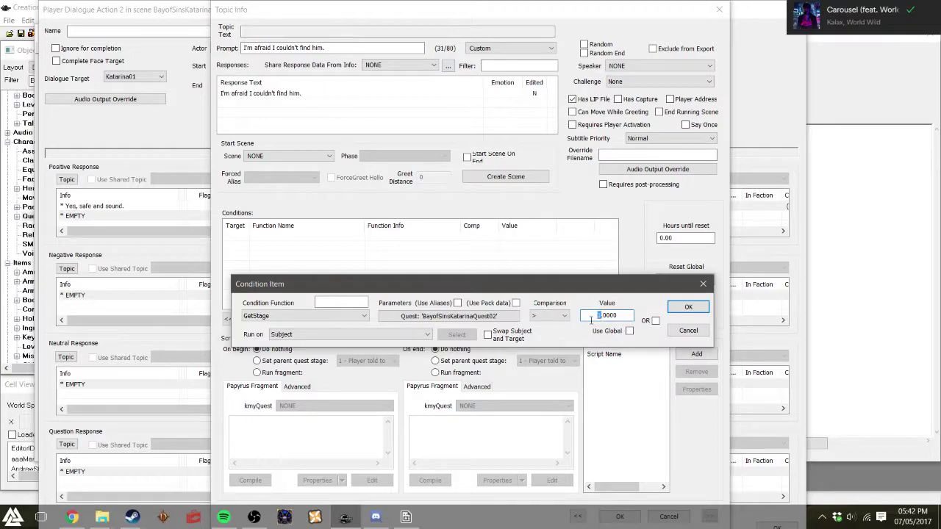
click(691, 308)
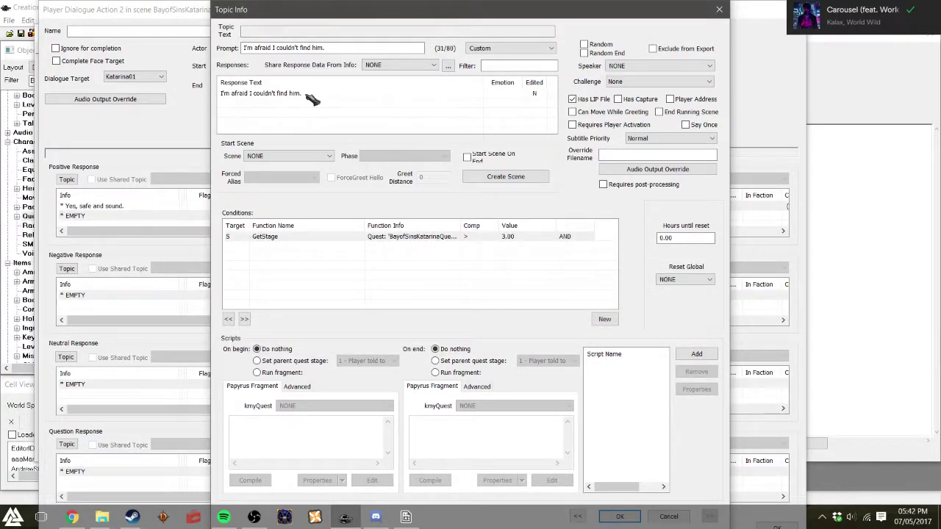
key(Return)
drag(247, 14, 228, 20)
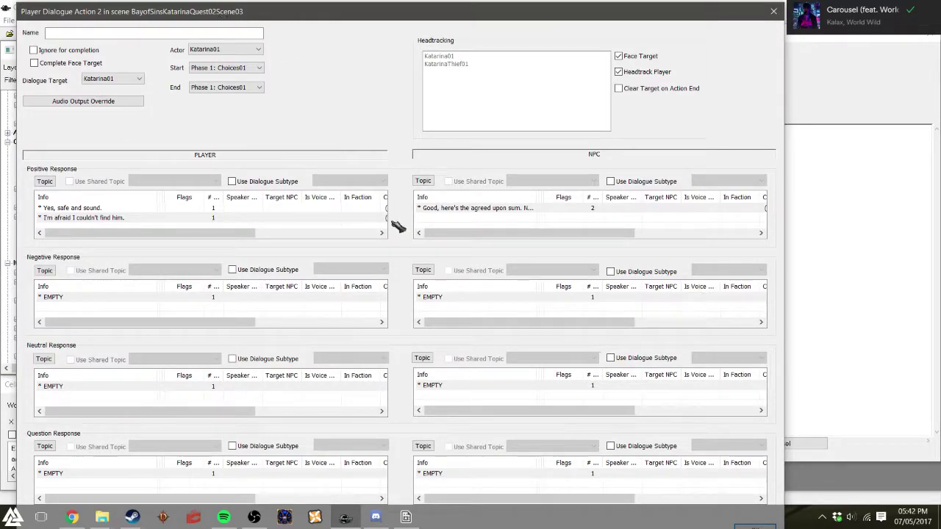
- Create an NPC Positive Response reading "I see... well then, I'm afraid that I can't pay you."
right_click(461, 221)
click(489, 227)
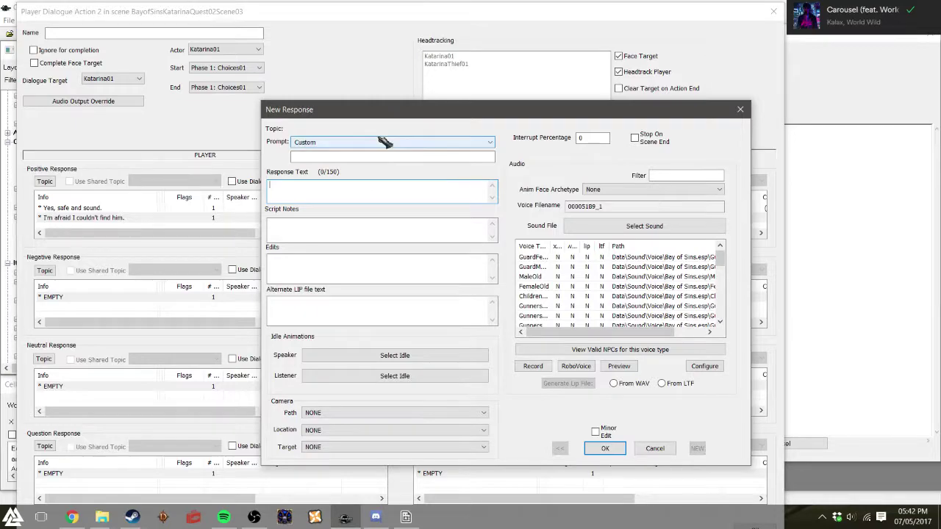
drag(377, 109, 396, 108)
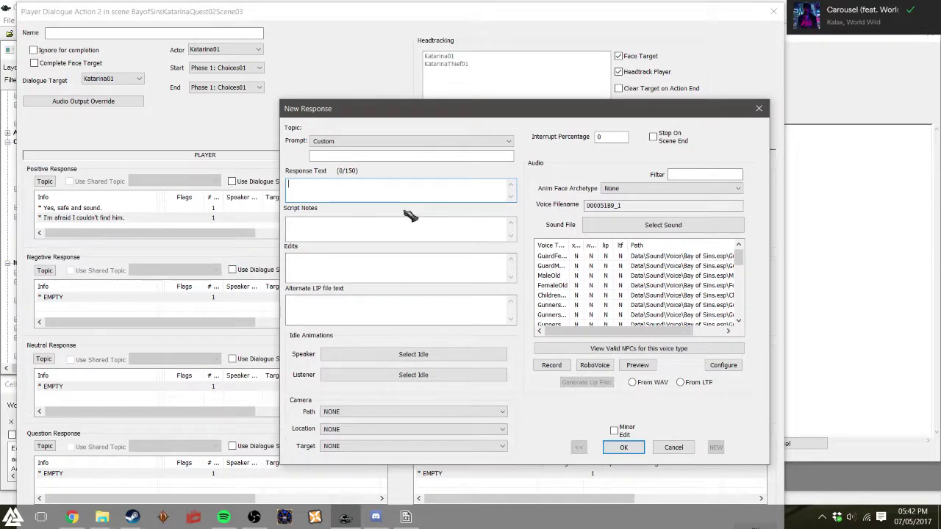
text(I see...)
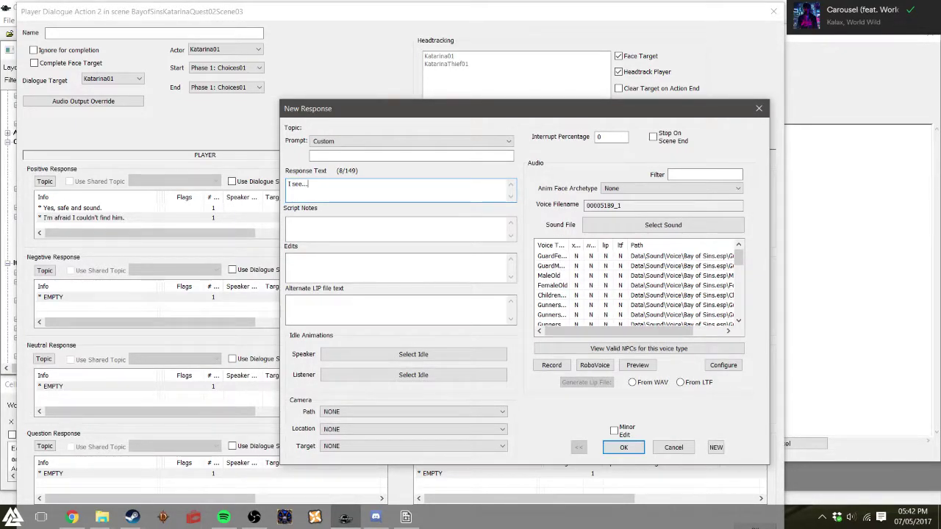
text( well then)
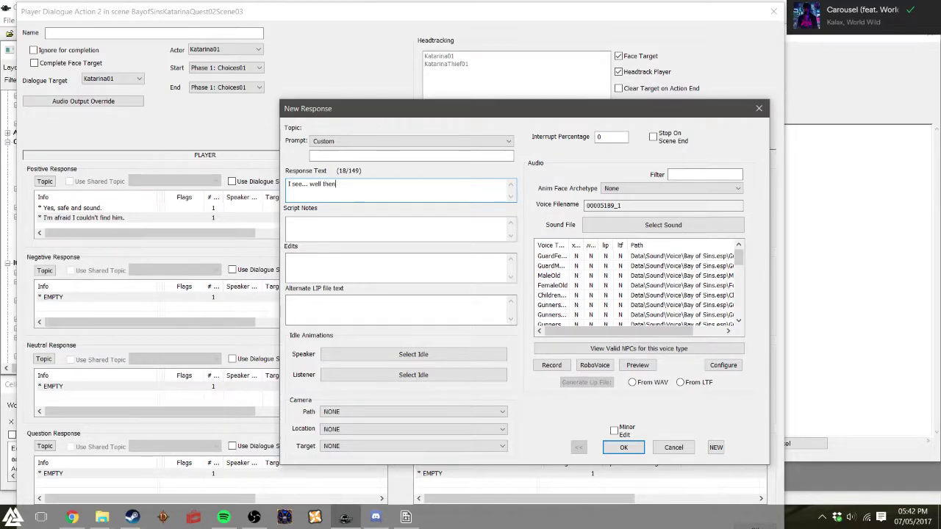
text(, I'm afraid that I can't pay you.)
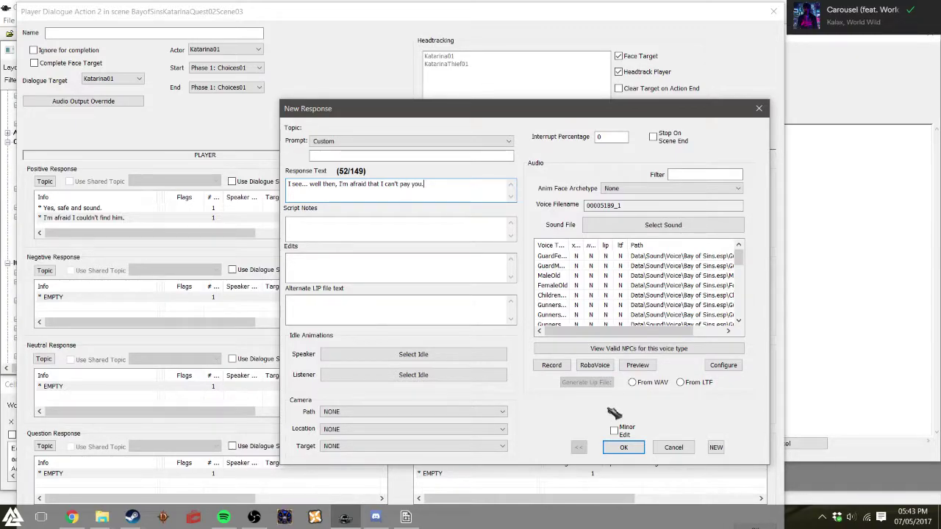
- Save the "I see..." NPC line and start a second blank response in that topic
click(623, 448)
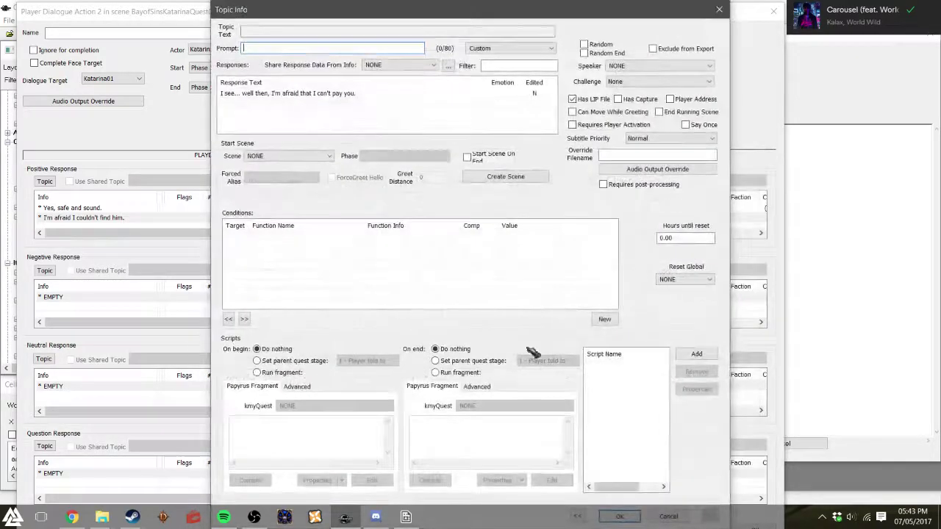
right_click(300, 108)
click(321, 113)
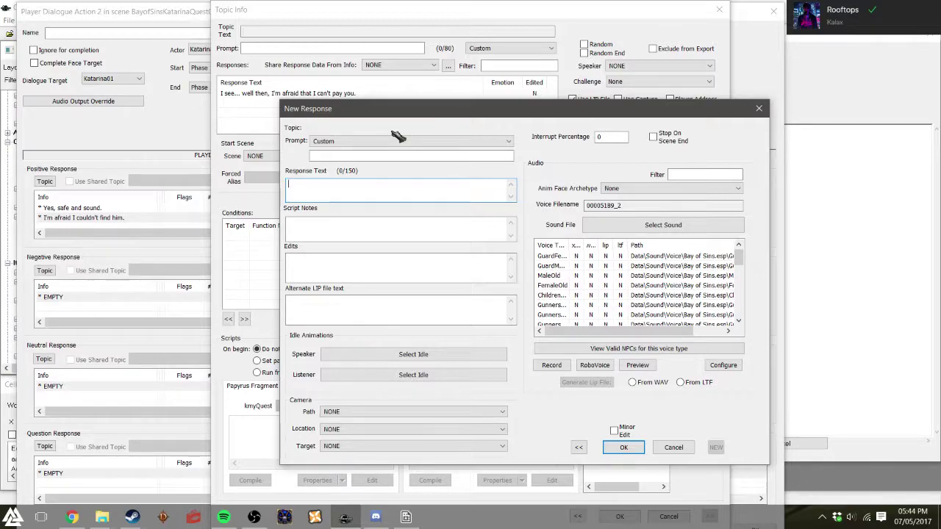
- Enter "Despite your recent failure I find myself short-handed…", adding the hyphen and removing the comma
text(Des)
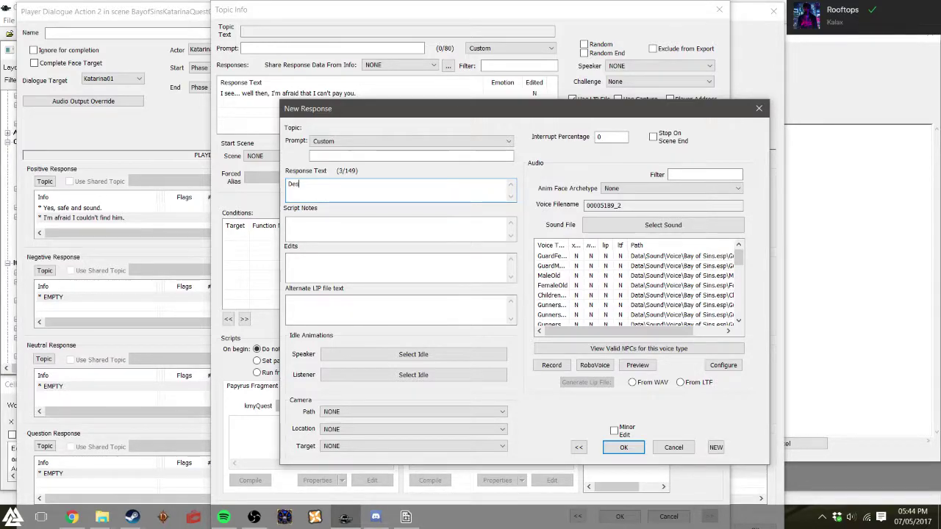
text(pite your )
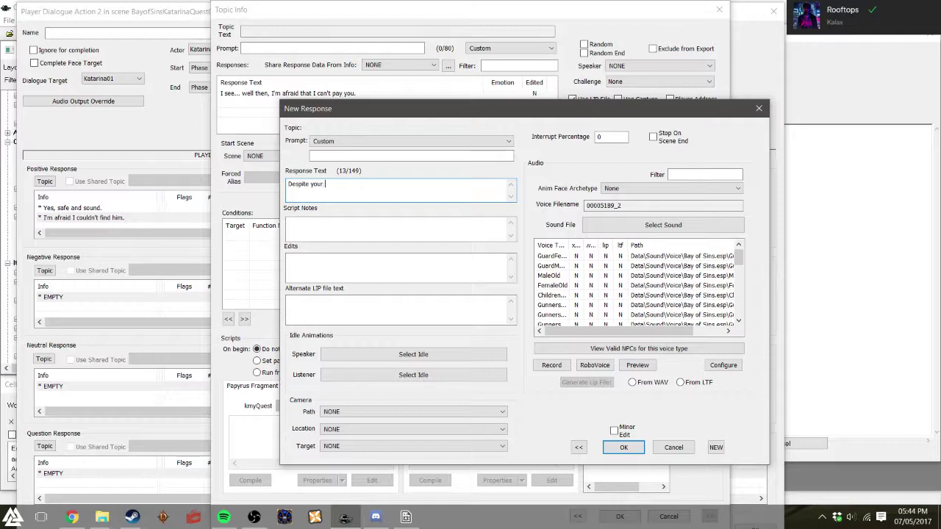
text(recent fai)
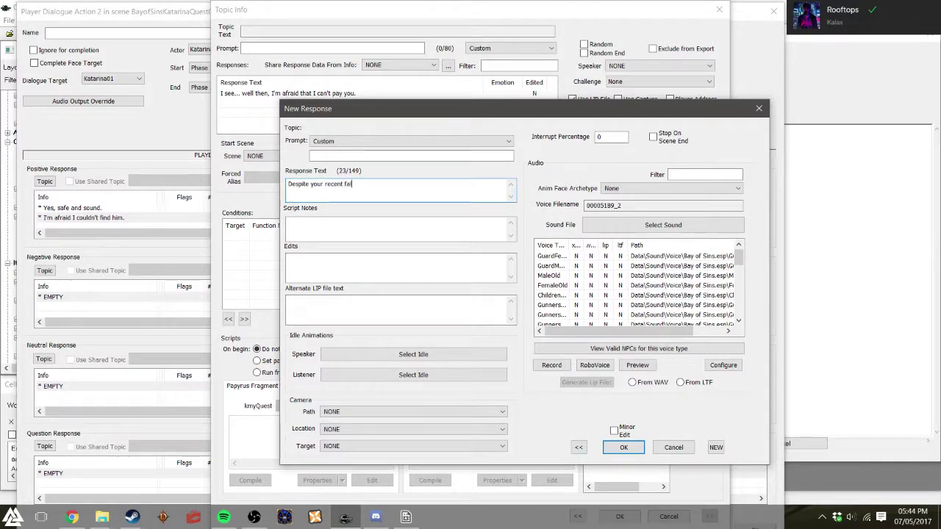
text(lure, I find myself shorthanded and)
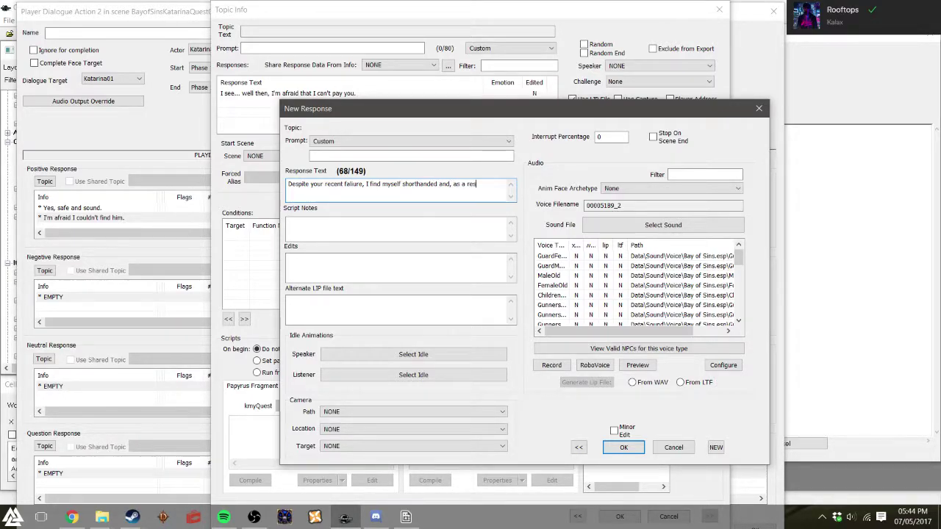
text(, as a result, I have a job for you to do.)
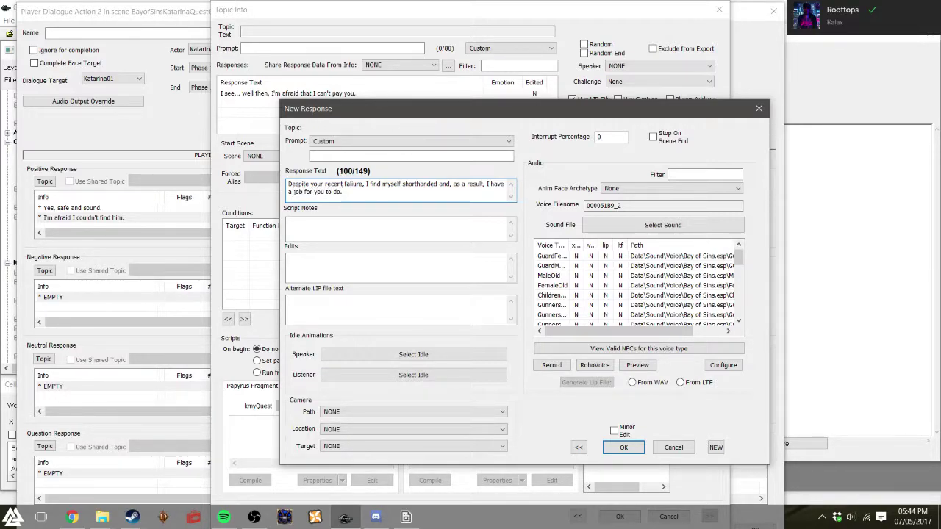
click(417, 184)
text(-)
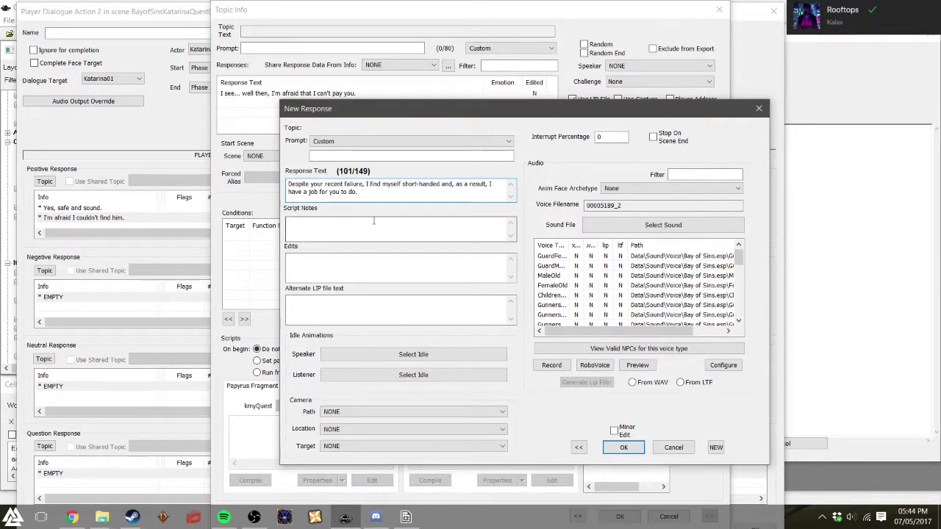
key(ctrl+End)
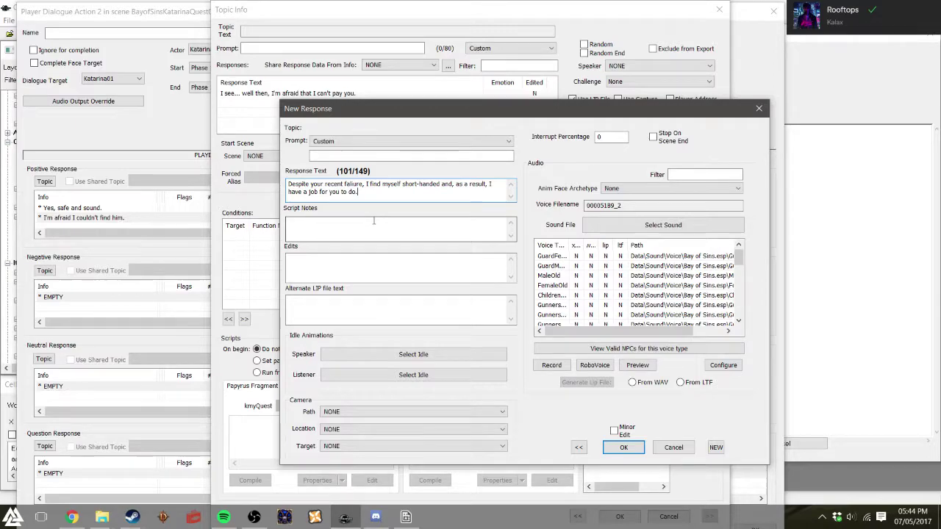
click(365, 185)
key(BackSpace)
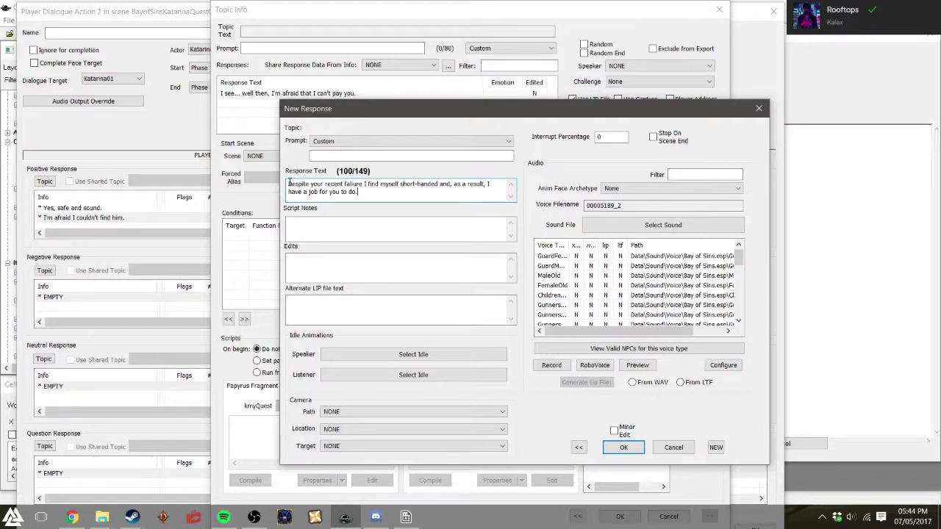
key(Home)
- Save the second NPC response, skipping the spelling check
click(623, 447)
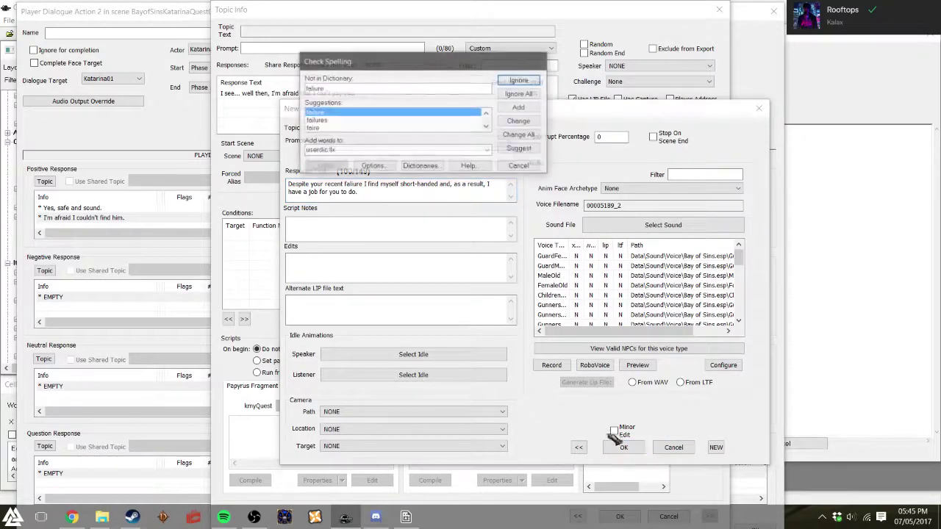
click(520, 166)
click(623, 446)
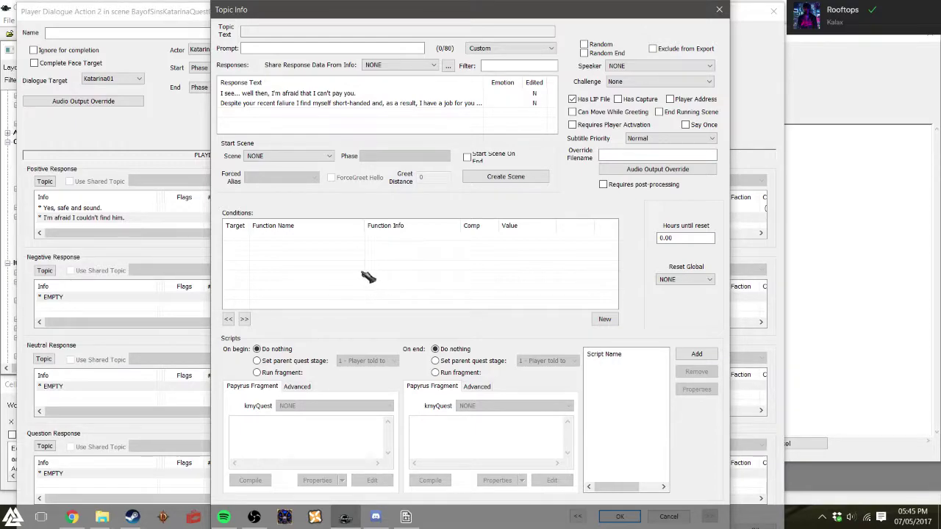
- Add a GetStage condition to the 'I see… well then' NPC topic
right_click(323, 244)
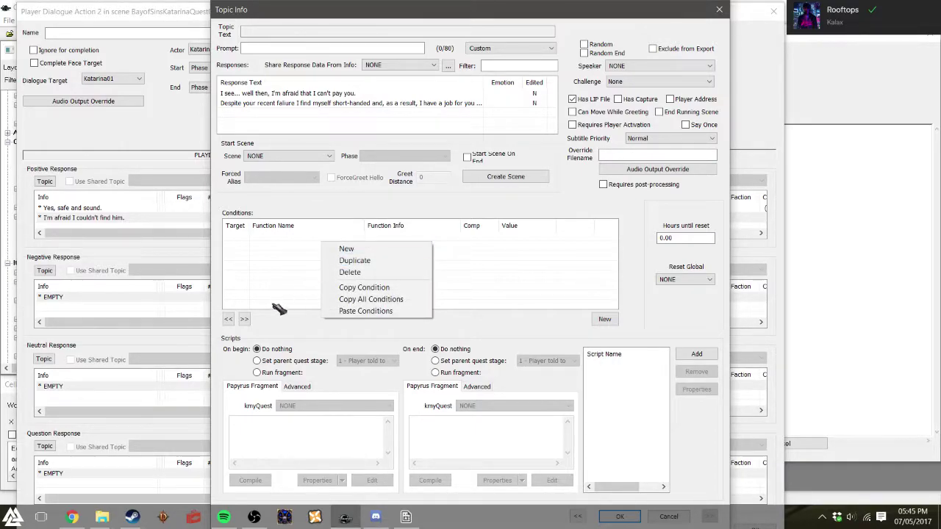
click(346, 248)
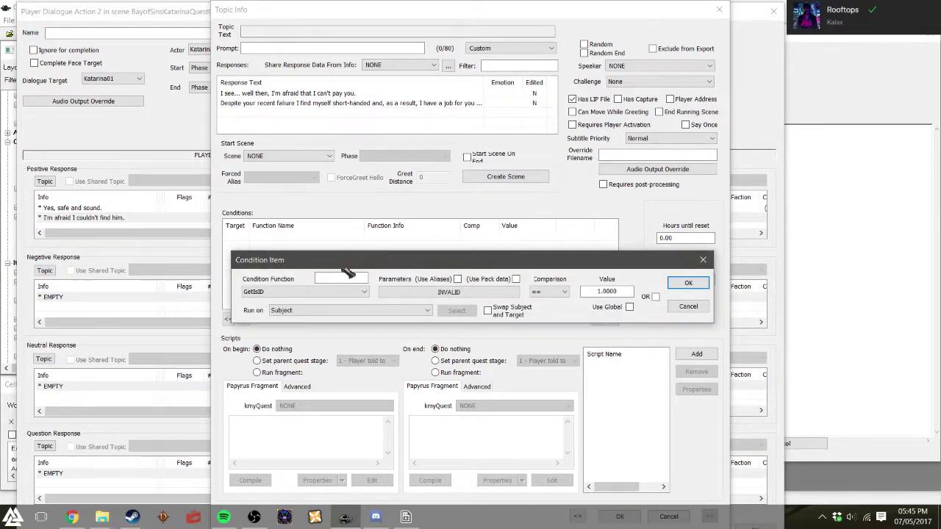
click(329, 292)
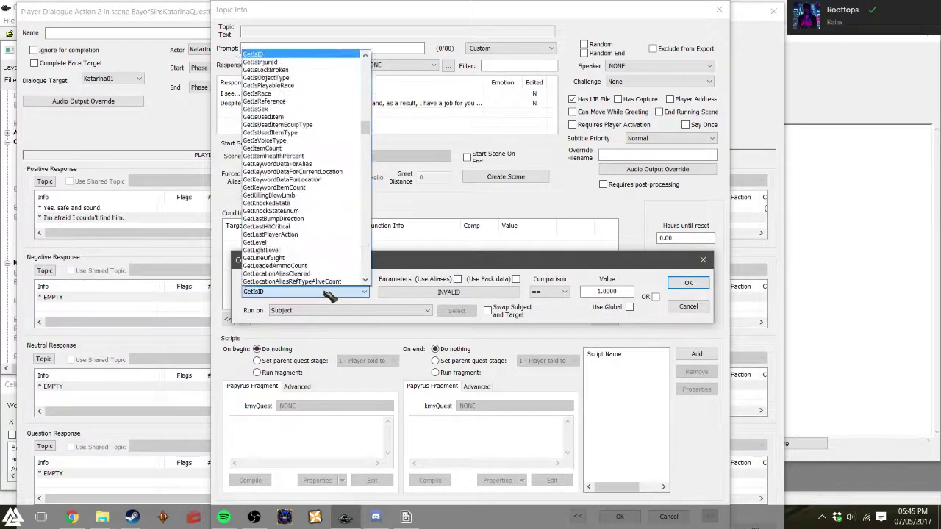
click(330, 292)
click(330, 292)
click(330, 291)
click(330, 292)
key(Home)
text(GetStage)
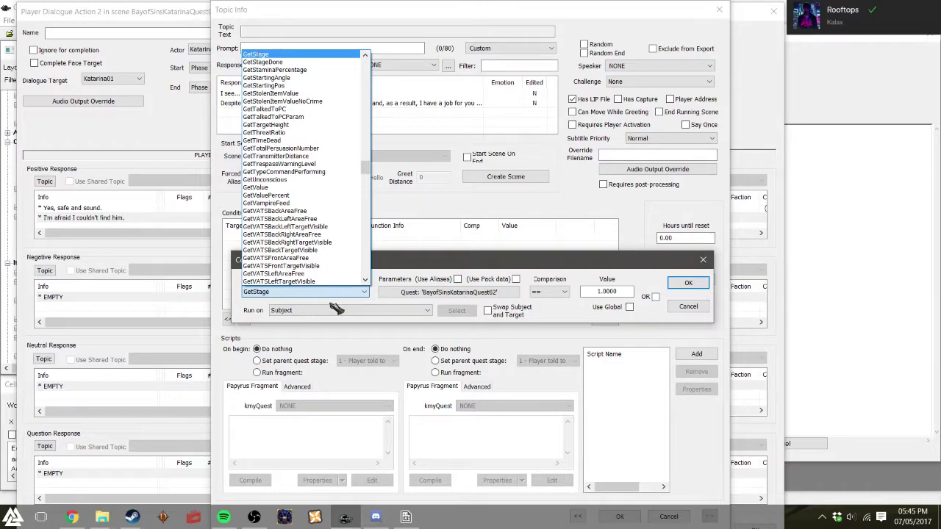
click(309, 56)
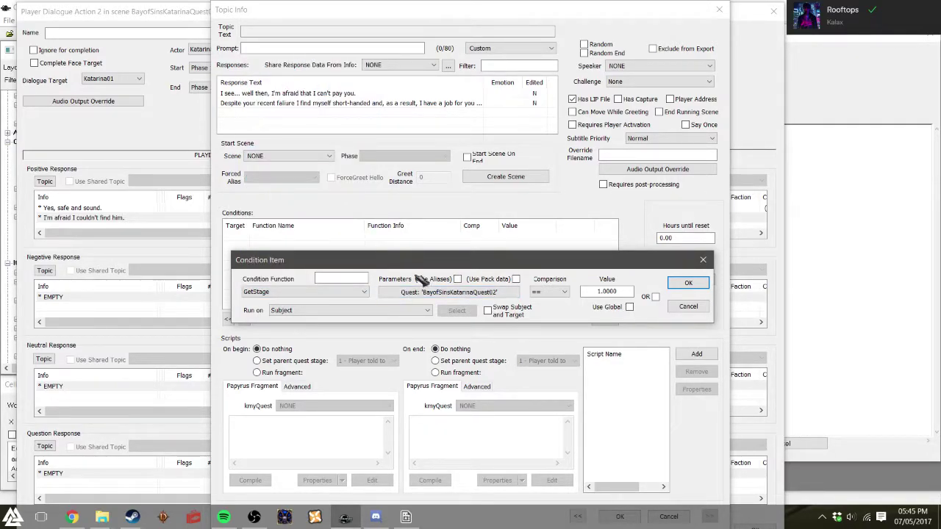
- Set the condition to GetStage > 3 and copy it for reuse
click(564, 293)
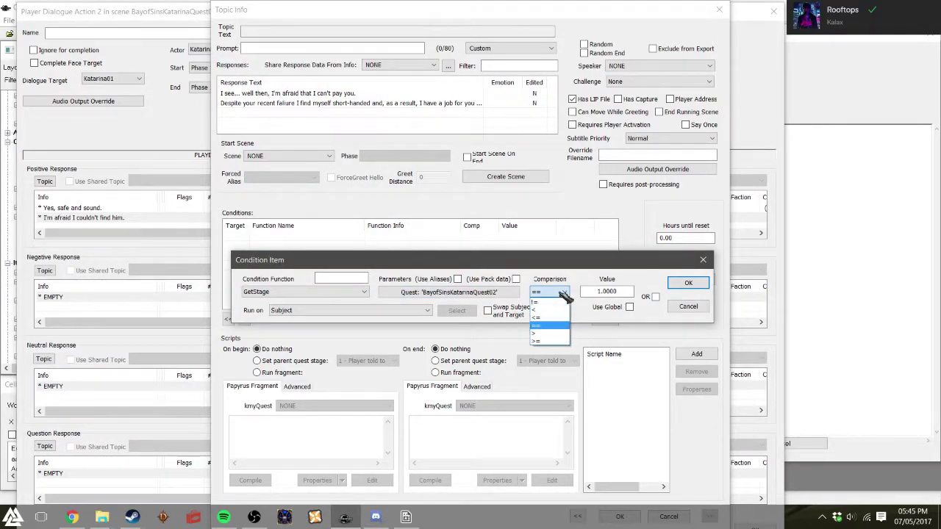
click(544, 333)
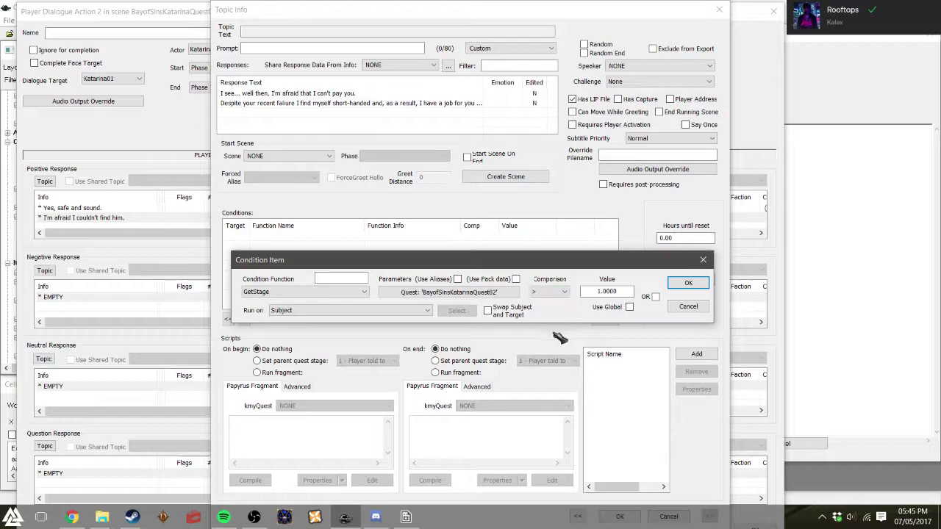
click(602, 293)
text(3)
key(Return)
right_click(470, 237)
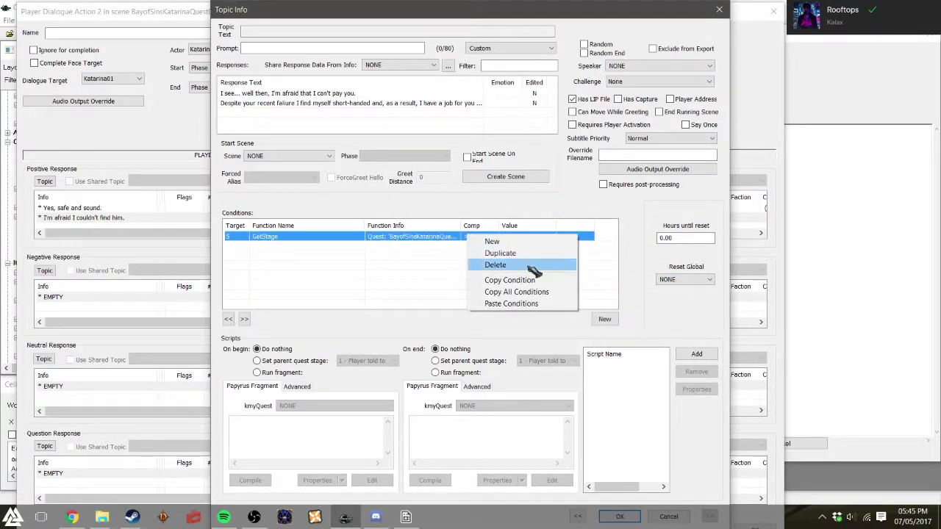
click(526, 282)
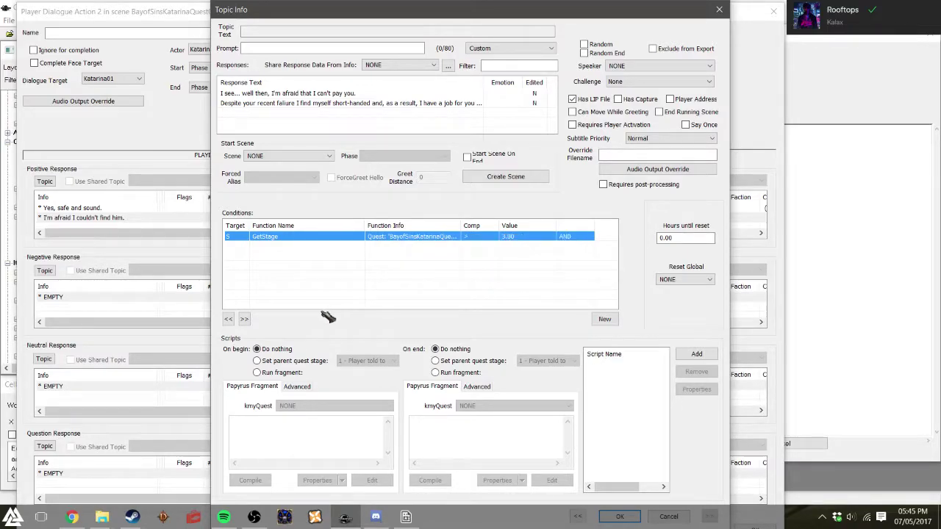
key(Return)
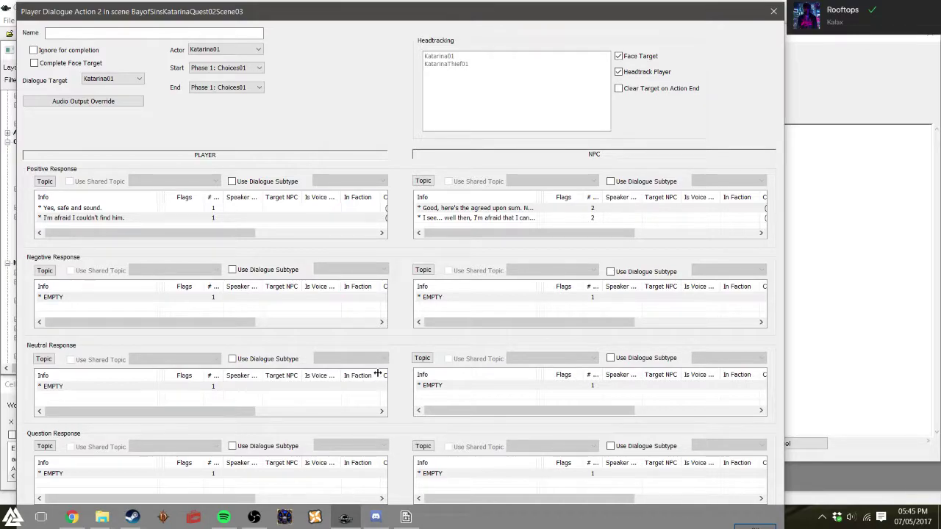
click(124, 208)
click(123, 218)
click(122, 208)
click(121, 217)
click(122, 208)
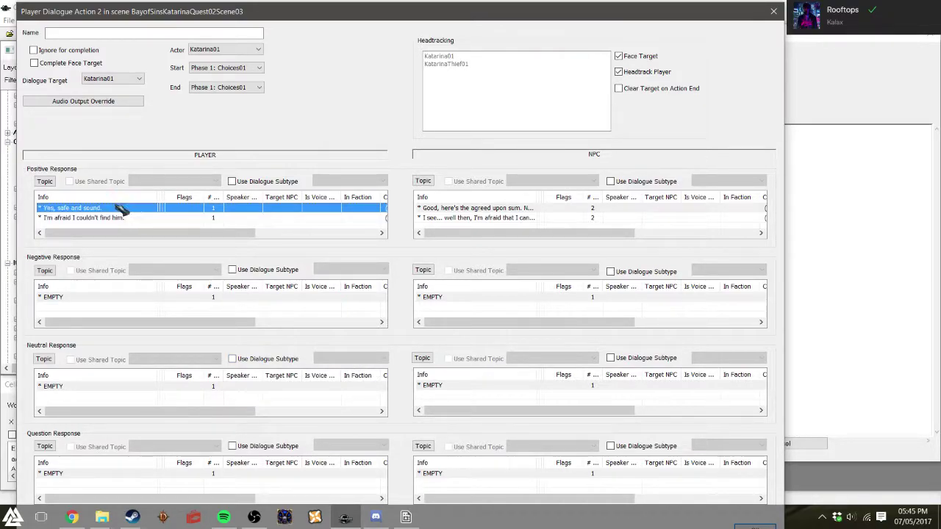
click(437, 218)
click(452, 208)
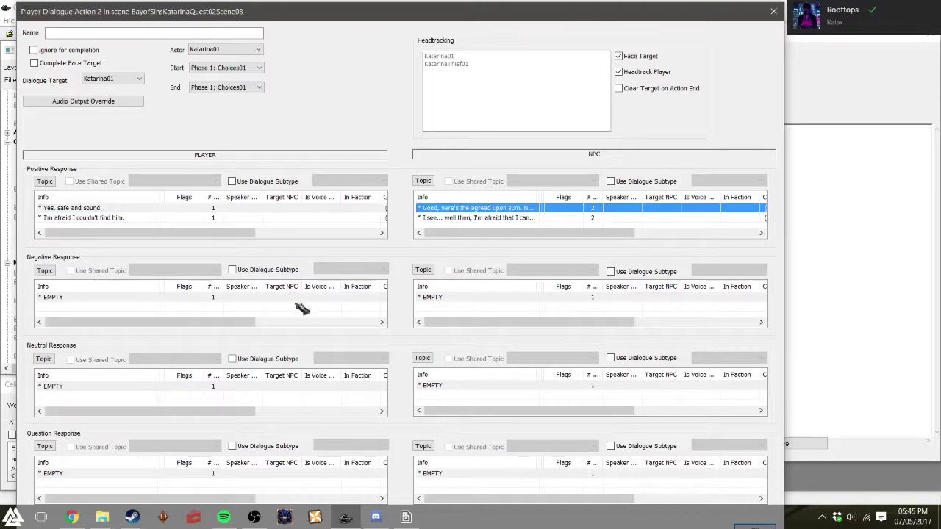
click(127, 298)
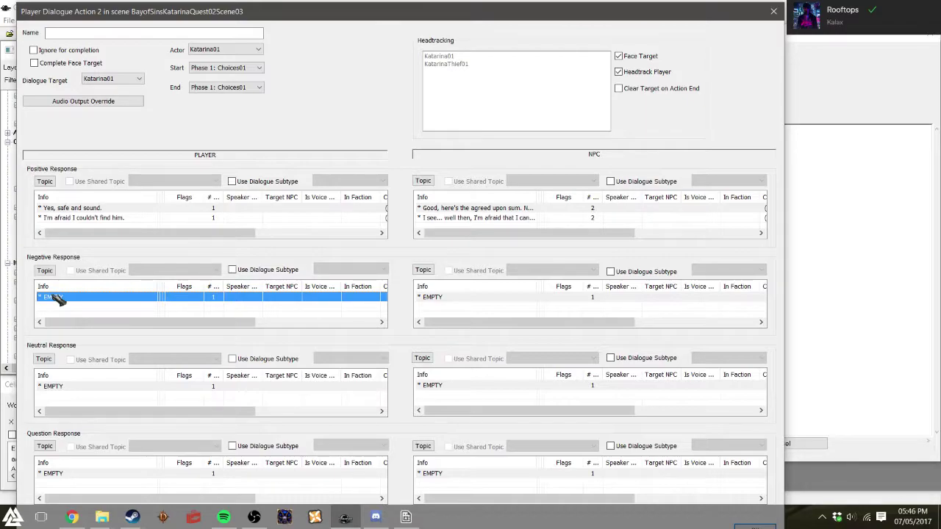
click(129, 209)
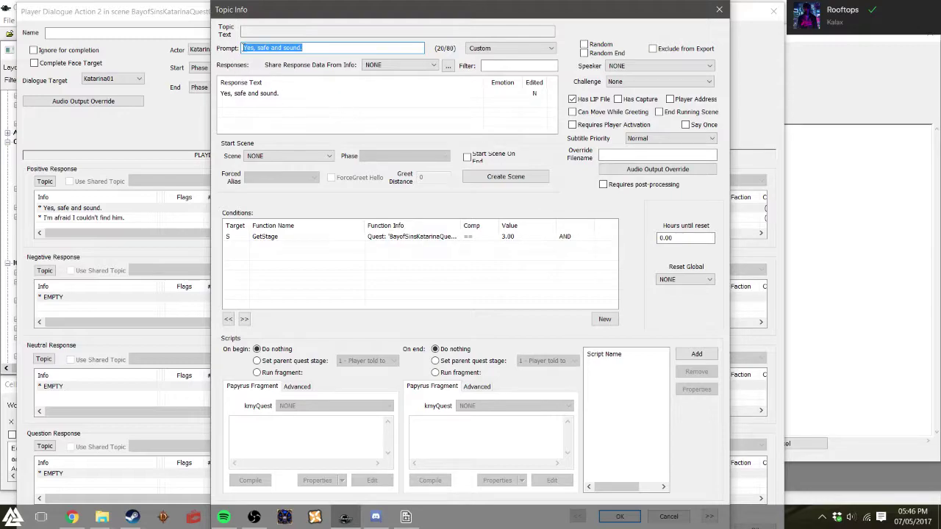
click(719, 10)
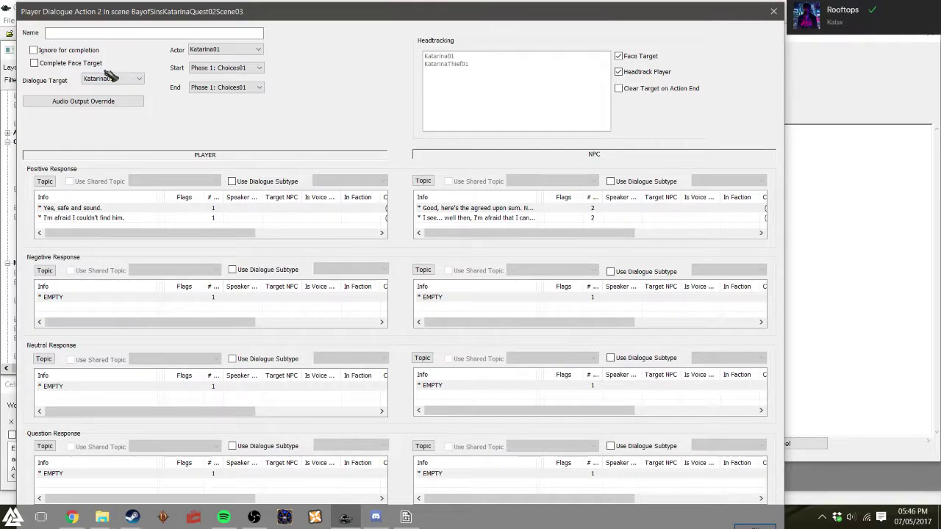
- Open the empty player Negative Response and discard the draft prompt 'Psssh what'
double_click(87, 297)
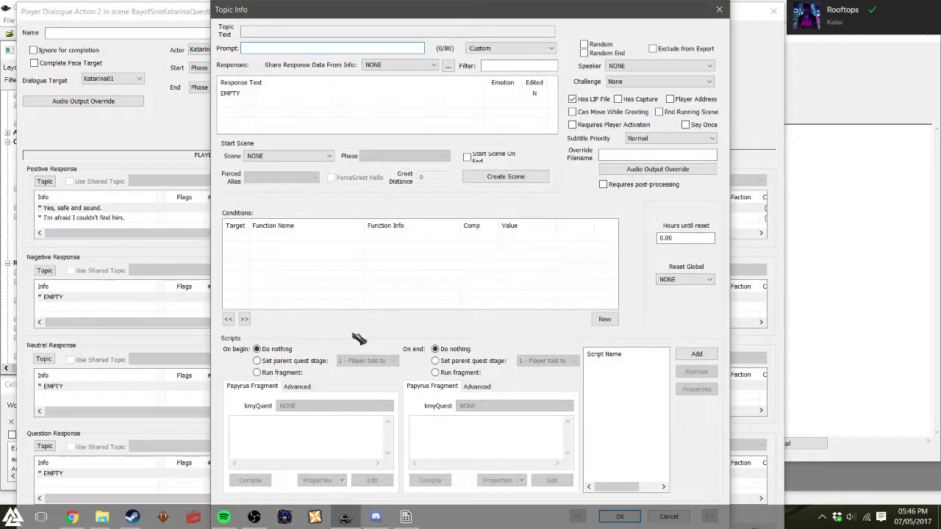
drag(415, 15, 413, 21)
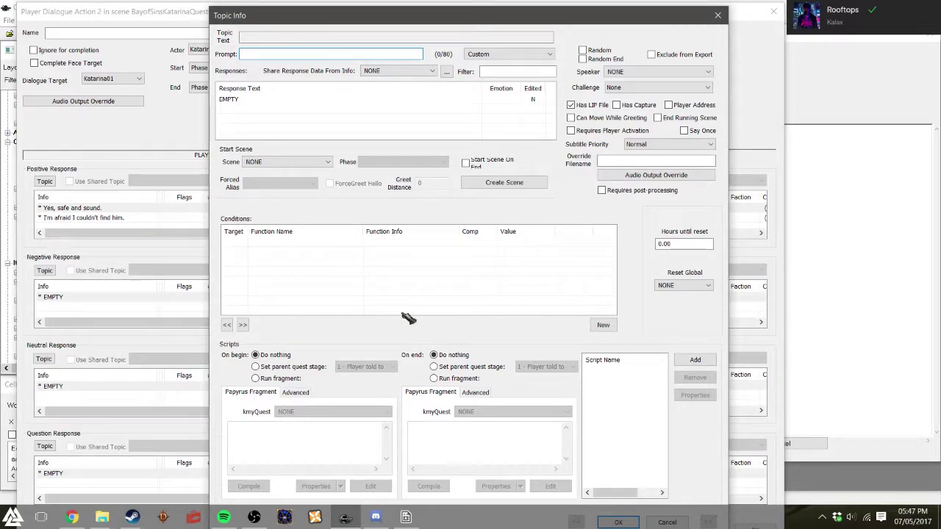
text(Psssh whatever.)
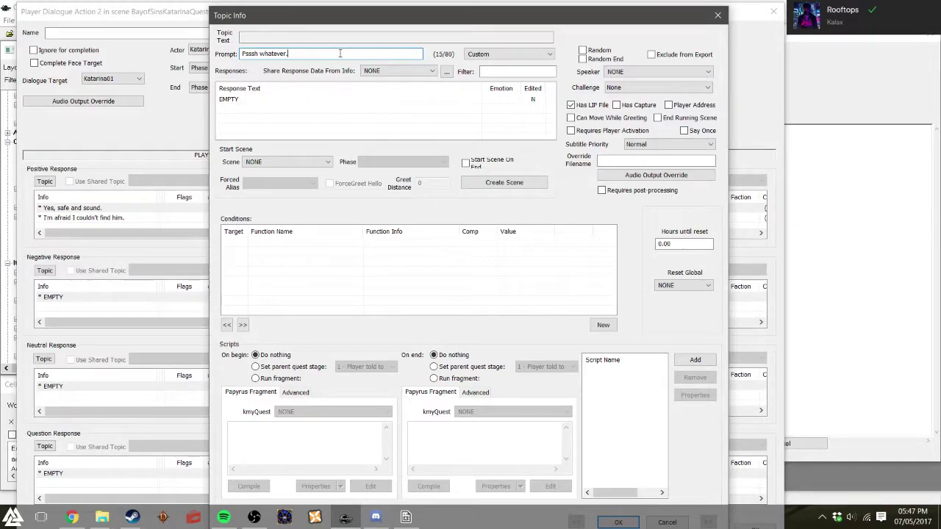
drag(331, 57, 239, 55)
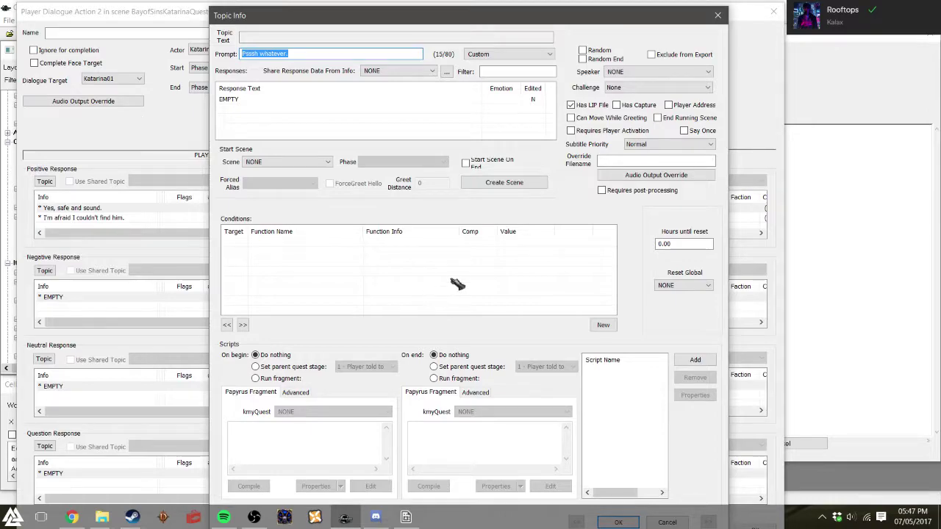
key(BackSpace)
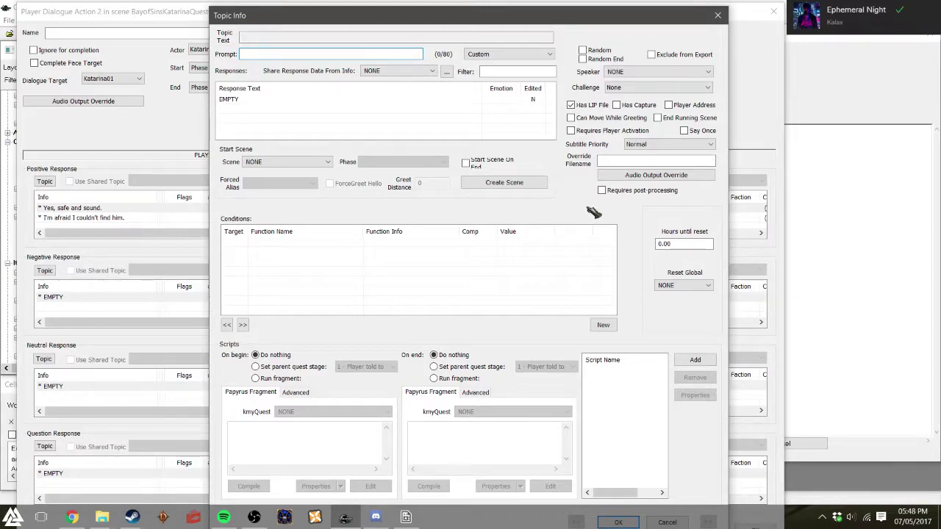
- Enter the prompt 'Before that, why was this so important?', fill the matching response, and save
text(Before that, why was this so importa)
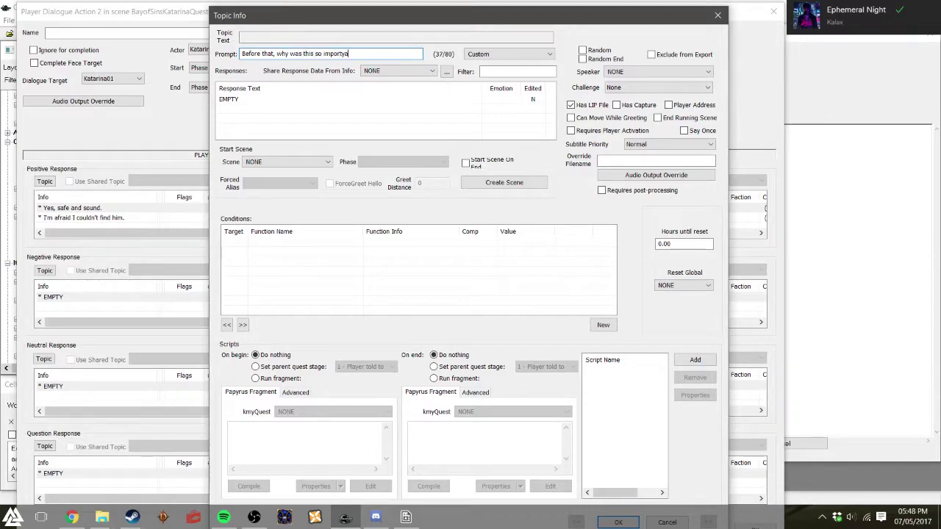
text(rtya)
key(BackSpace)
key(BackSpace)
click(254, 101)
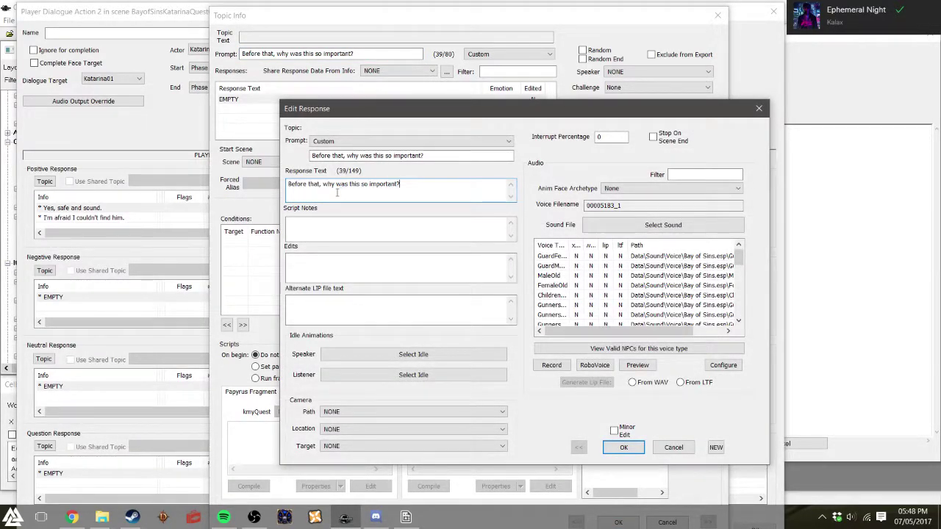
key(Return)
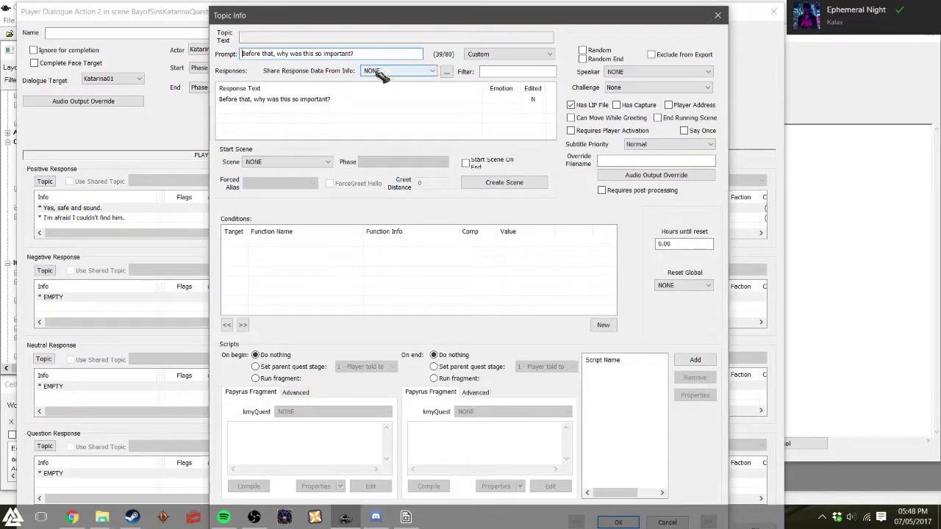
key(Return)
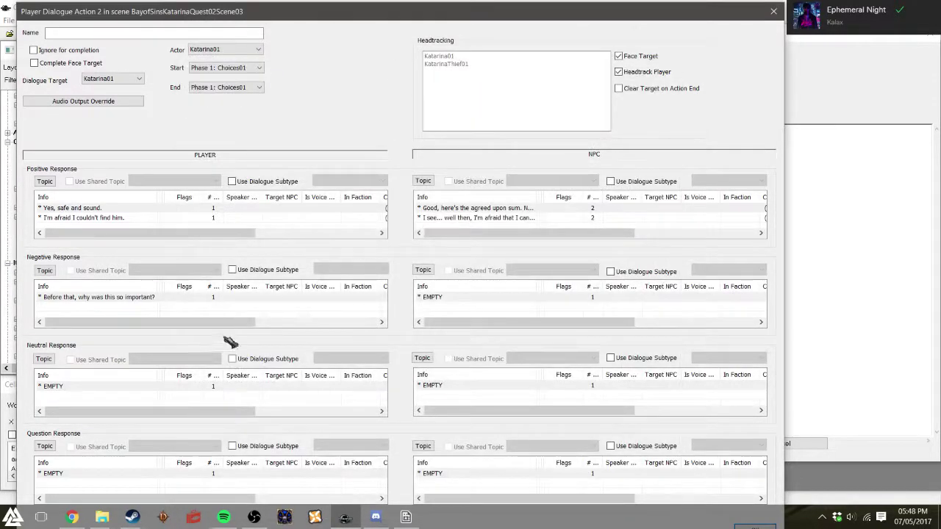
- Write Katarina's negative reply 'Building ties with the community of the bay is how I earn my coin…' and save
double_click(441, 297)
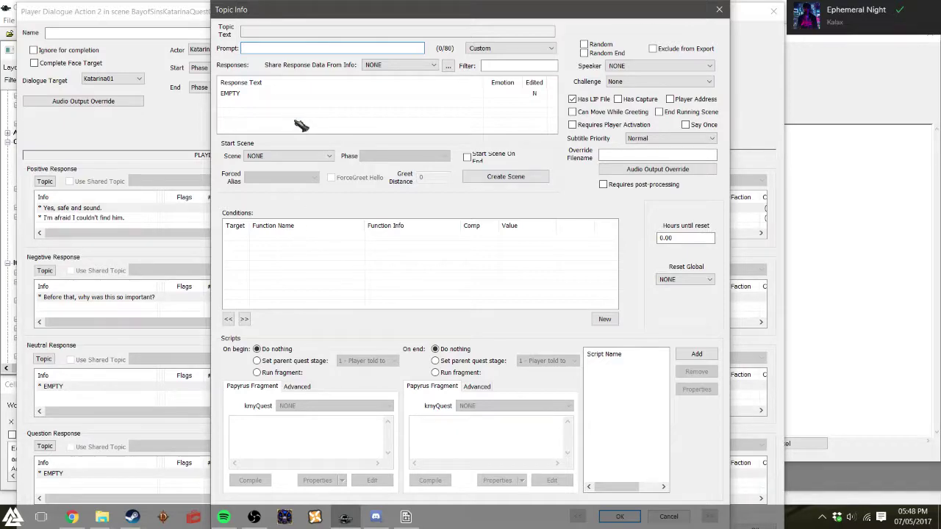
click(281, 91)
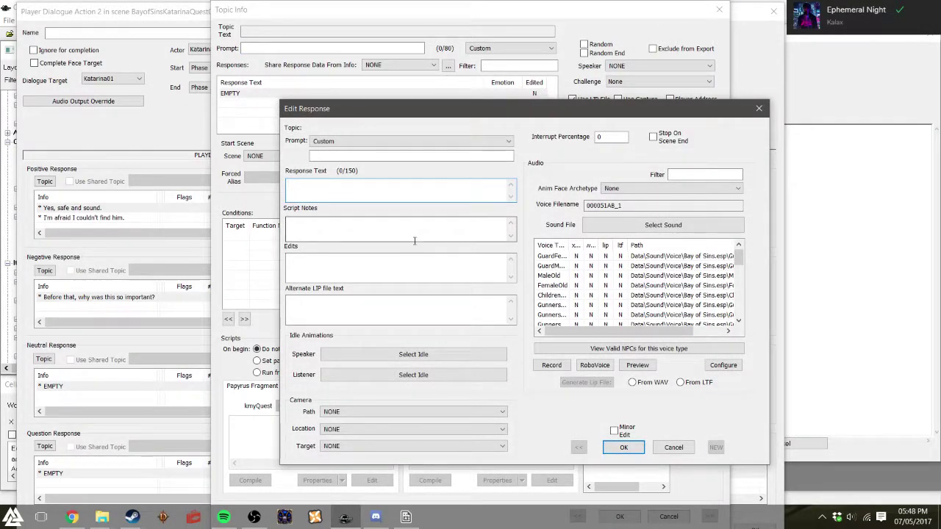
text(Fuck you)
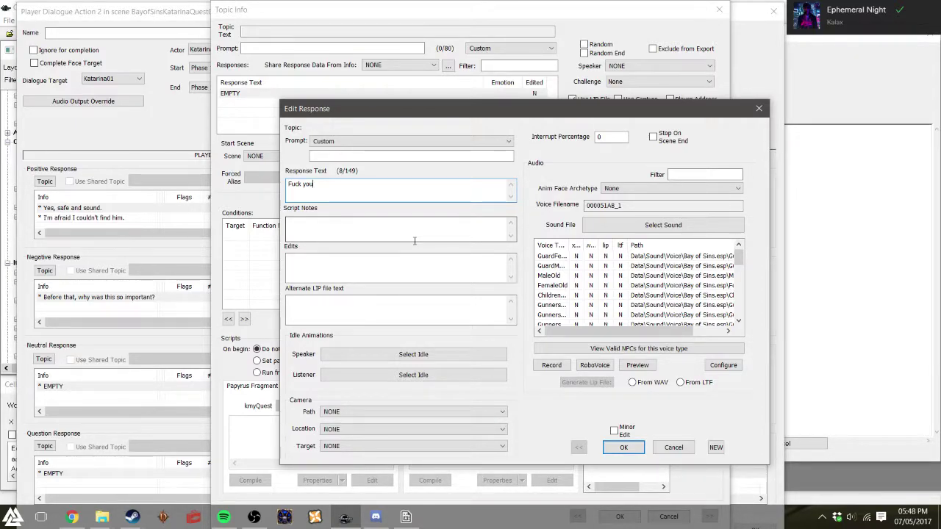
drag(372, 191, 272, 200)
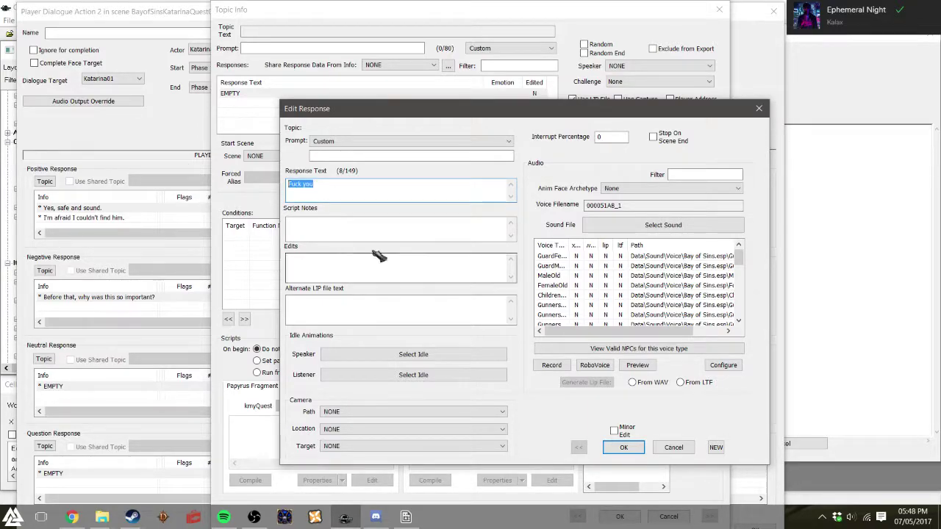
text(Building ties with the co)
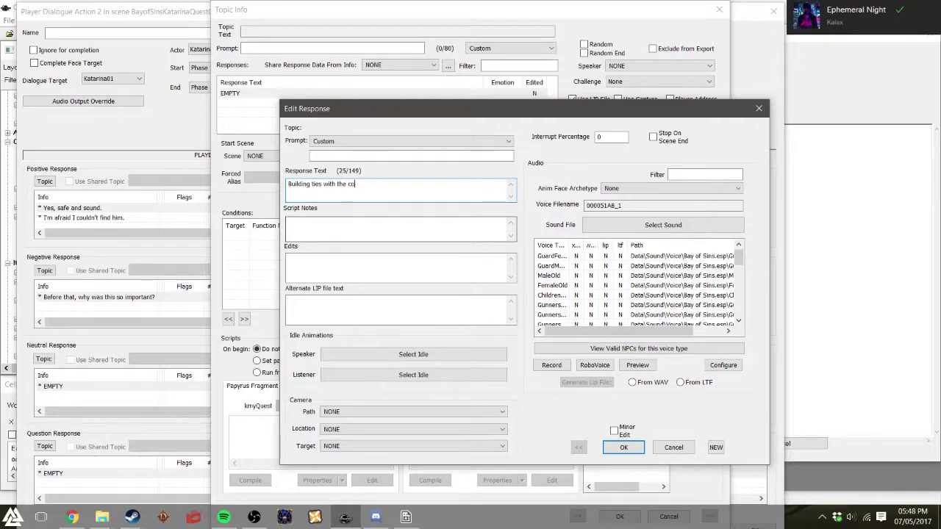
text(mmunity of the bay)
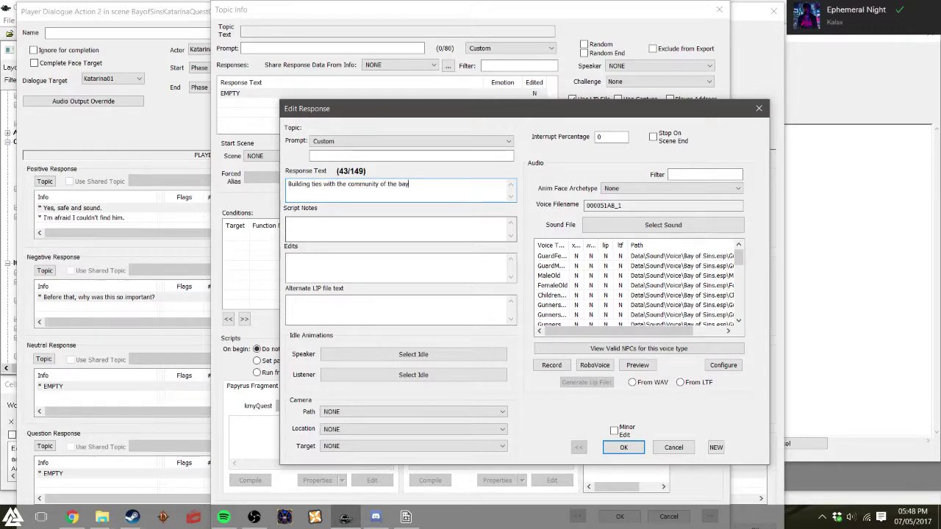
text( is how I earn my coin. Tasks like the)
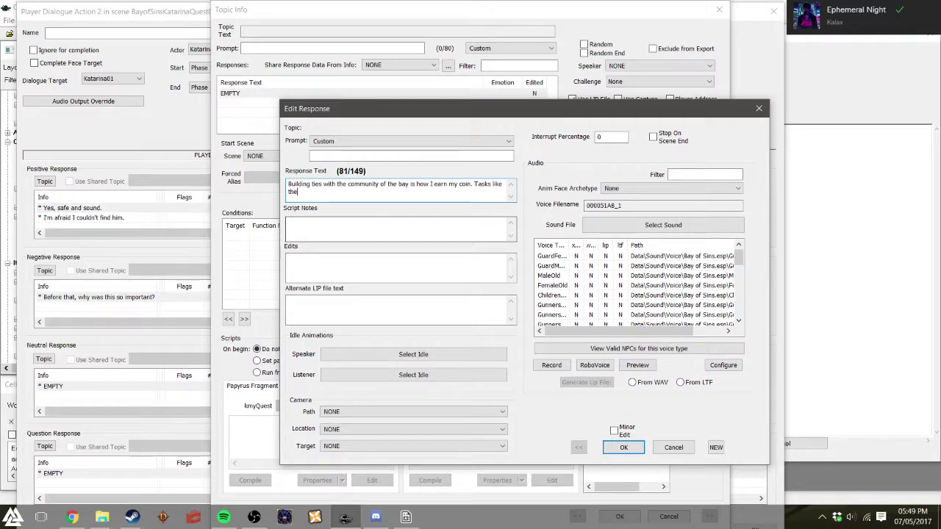
text(se come up so wearily often)
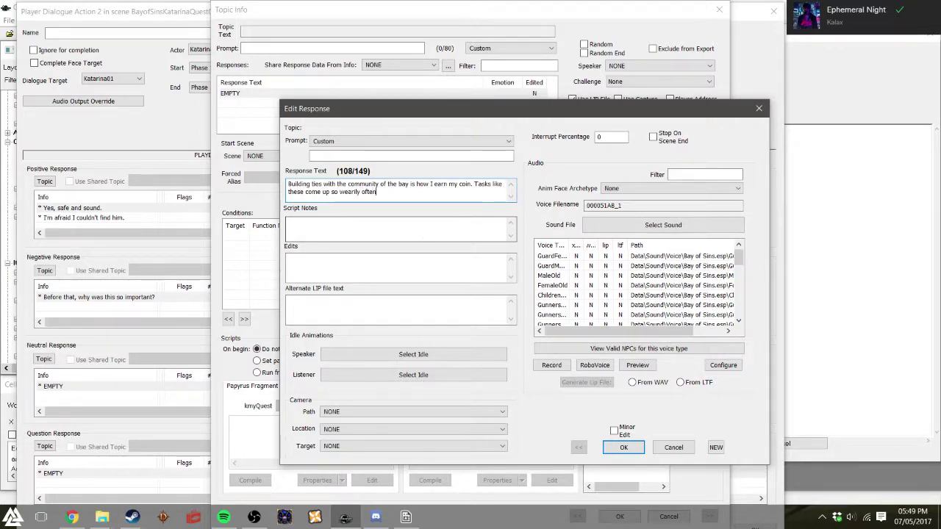
text(, but they do help my reputation.)
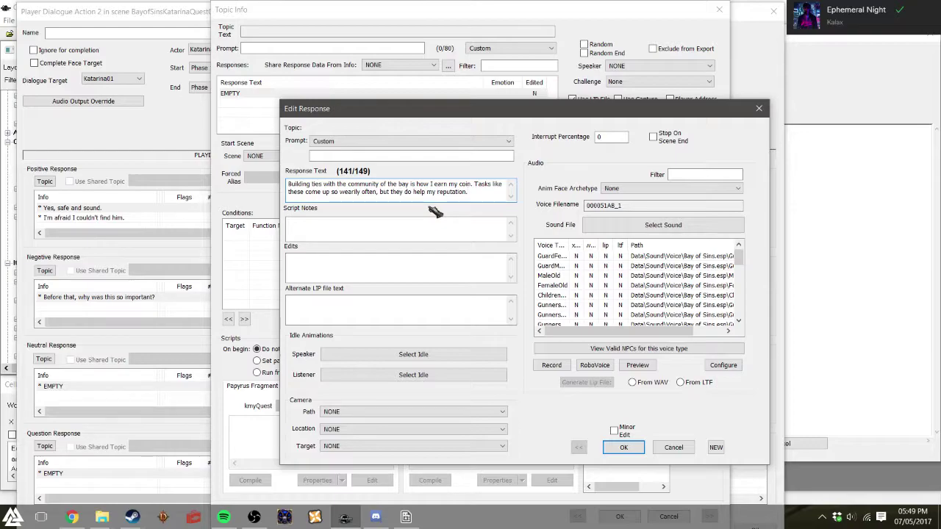
click(621, 447)
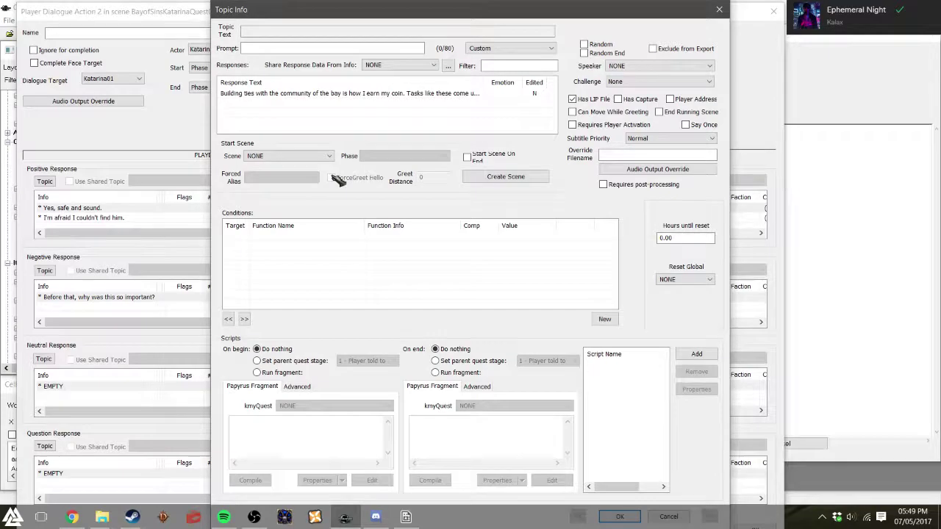
key(Return)
- Open the empty player Neutral Response topic and move its editor up-left to fit on screen
click(169, 388)
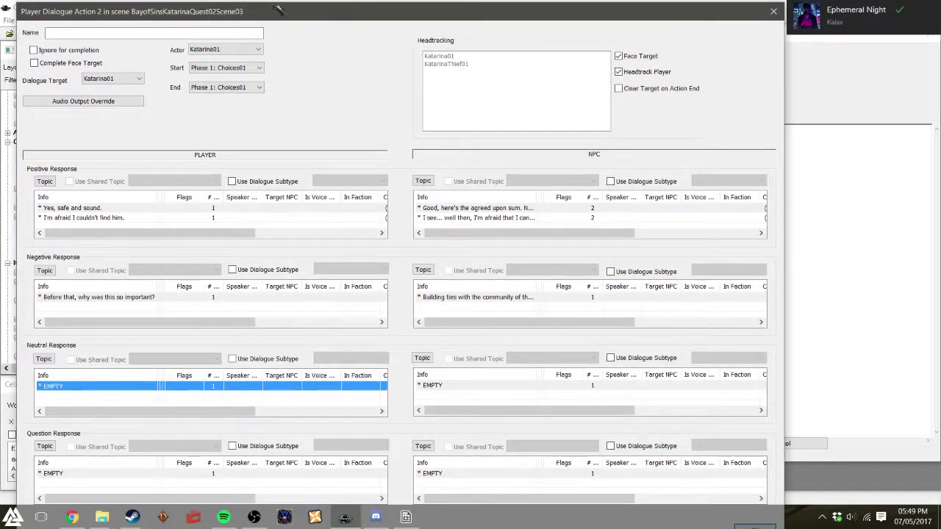
drag(278, 11, 280, 9)
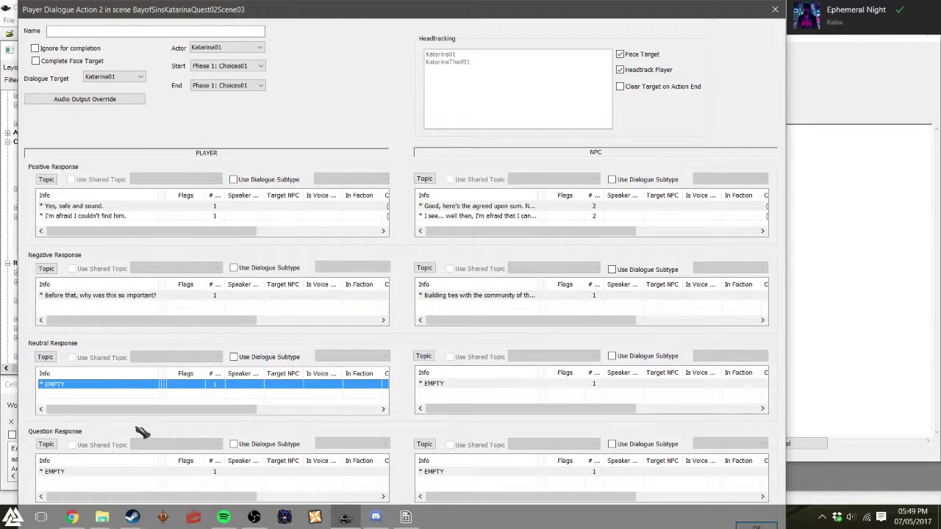
double_click(92, 383)
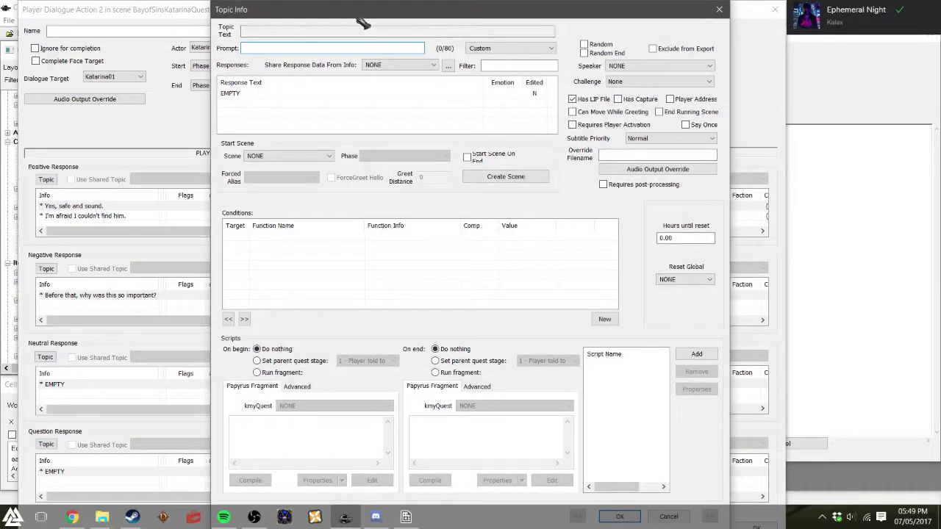
drag(361, 15, 450, 179)
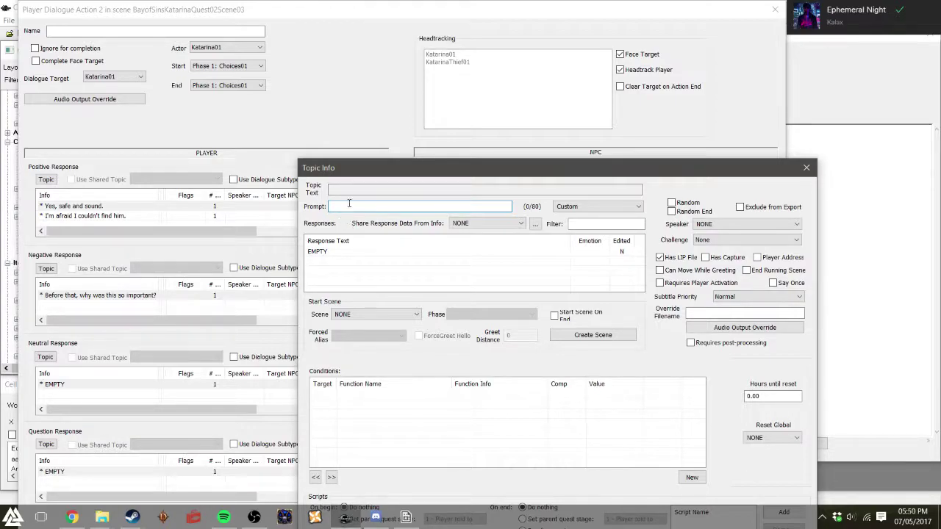
drag(407, 167, 267, 11)
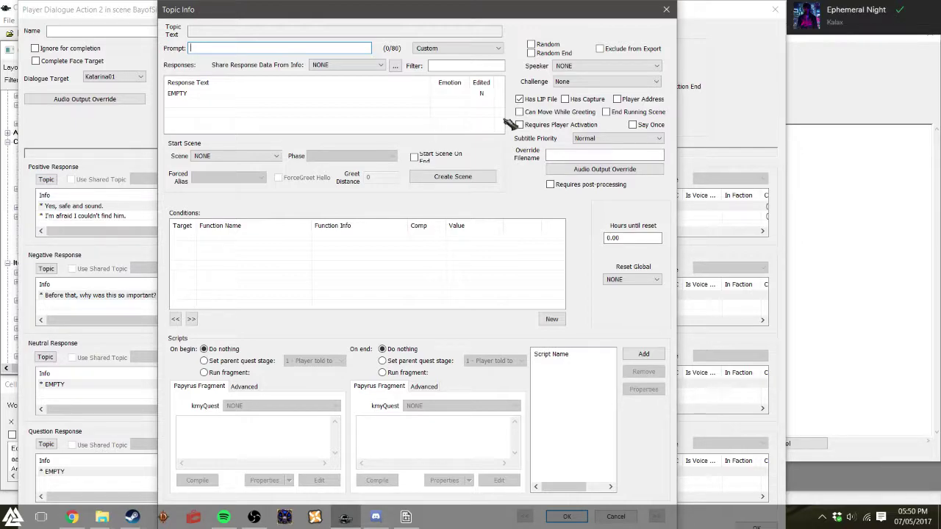
- Enter the prompt 'This job was worth more than 150 caps.' and make it a Hard speech challenge
text(This job was worth more than 150)
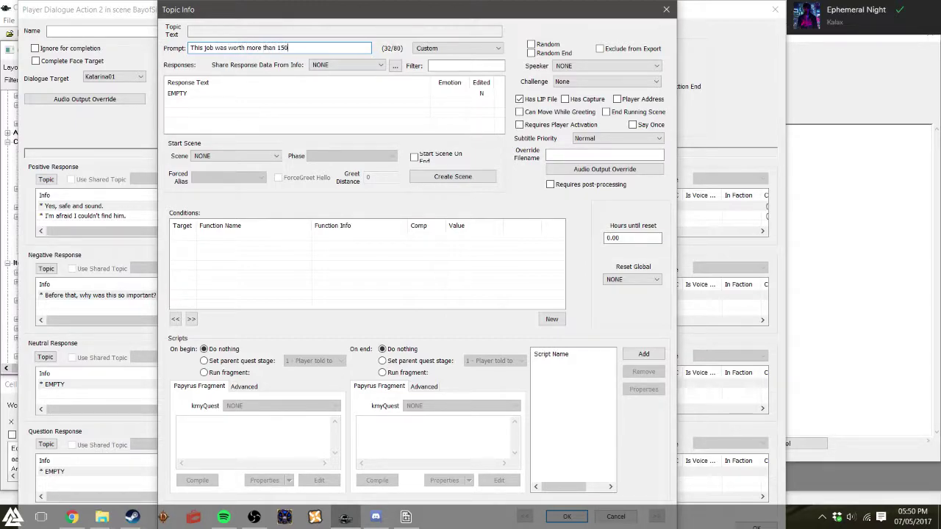
text(caps.)
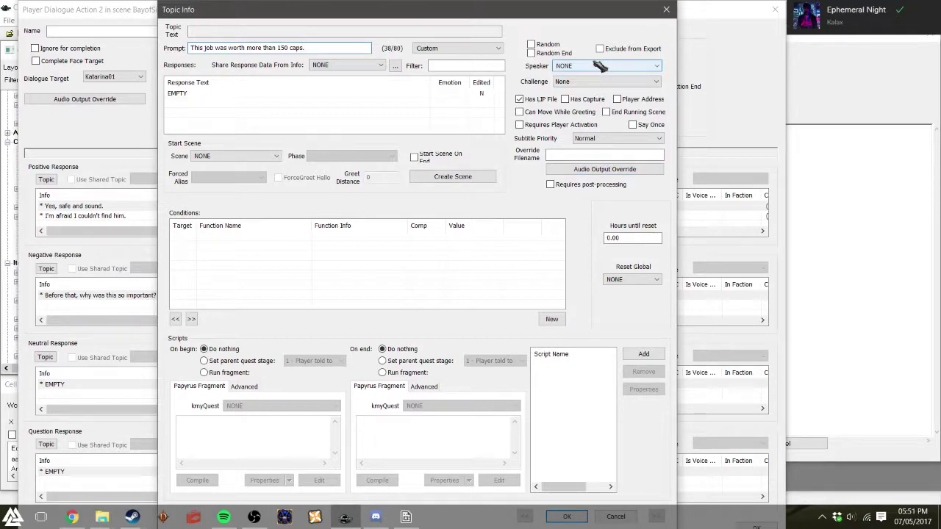
click(598, 83)
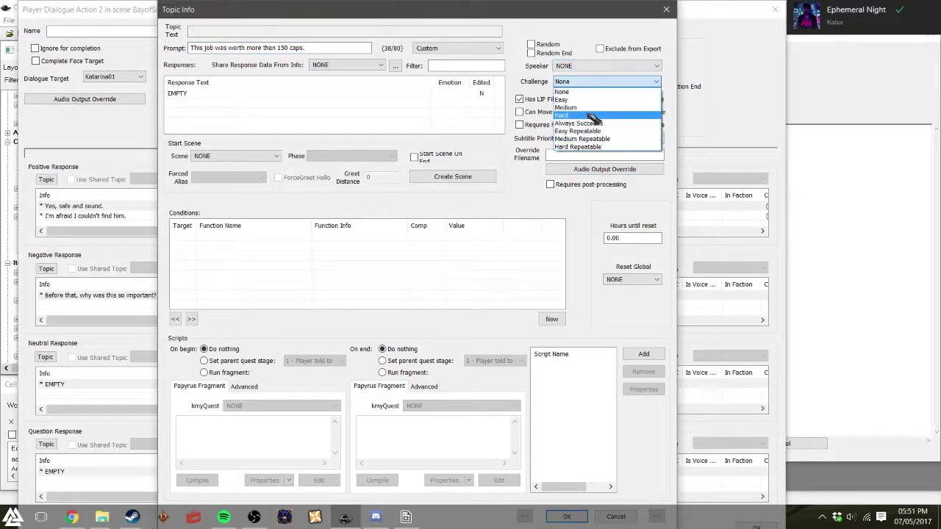
click(589, 110)
- Copy the prompt line into the empty response text, confirm it, and close the topic info
click(180, 94)
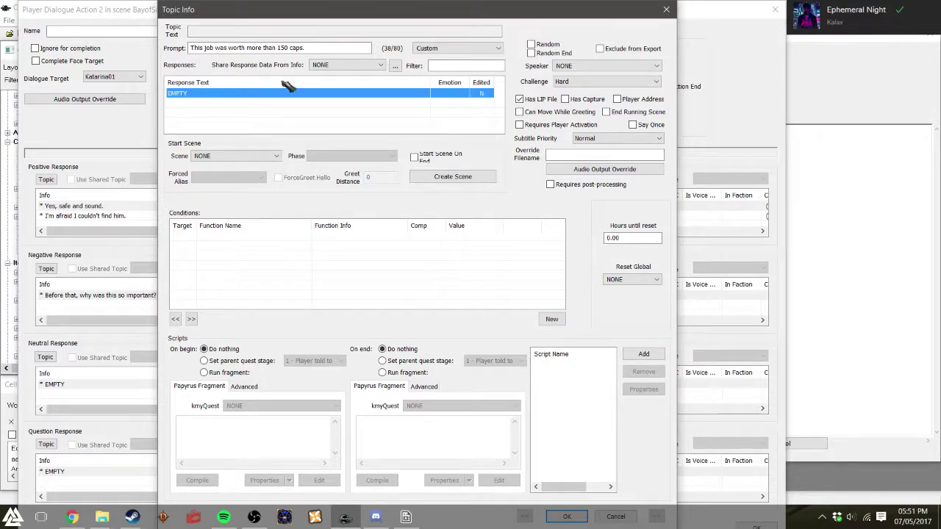
click(258, 45)
key(ctrl+a)
key(ctrl+c)
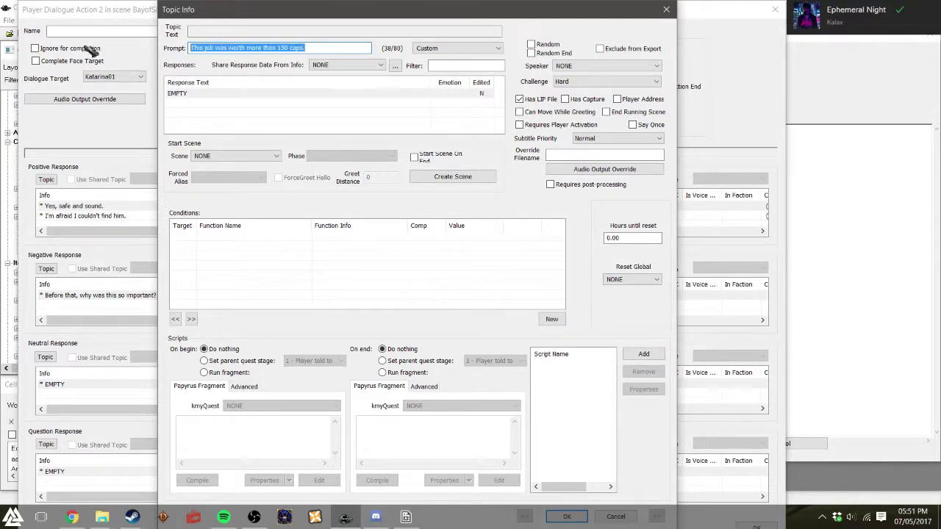
click(268, 96)
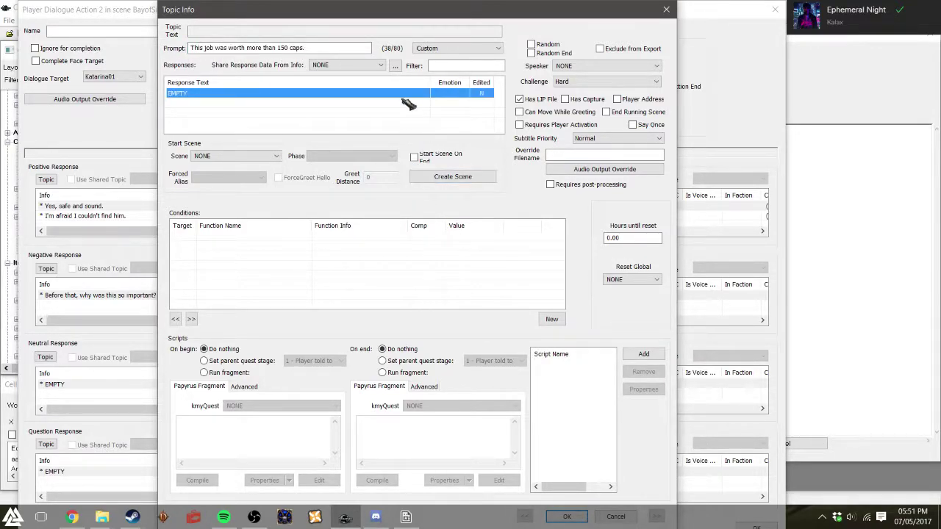
double_click(282, 95)
click(373, 188)
key(ctrl+v)
click(624, 447)
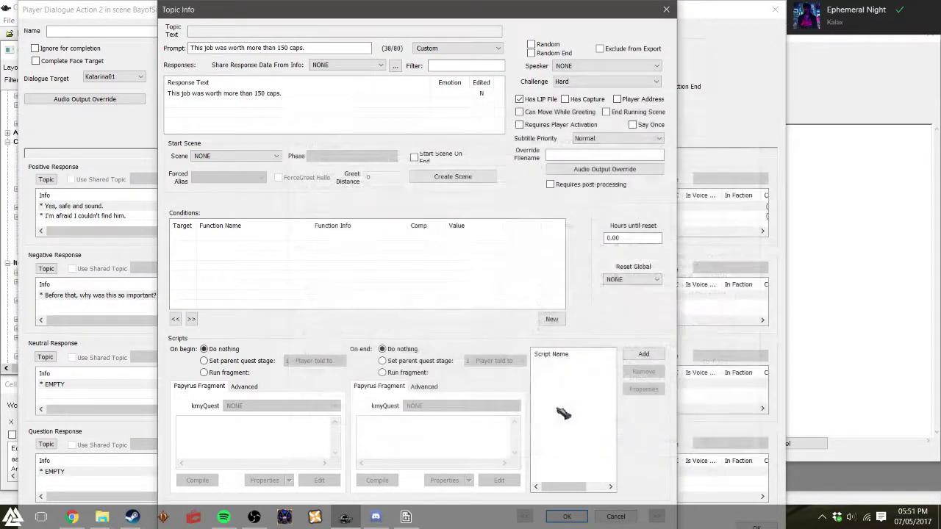
key(Return)
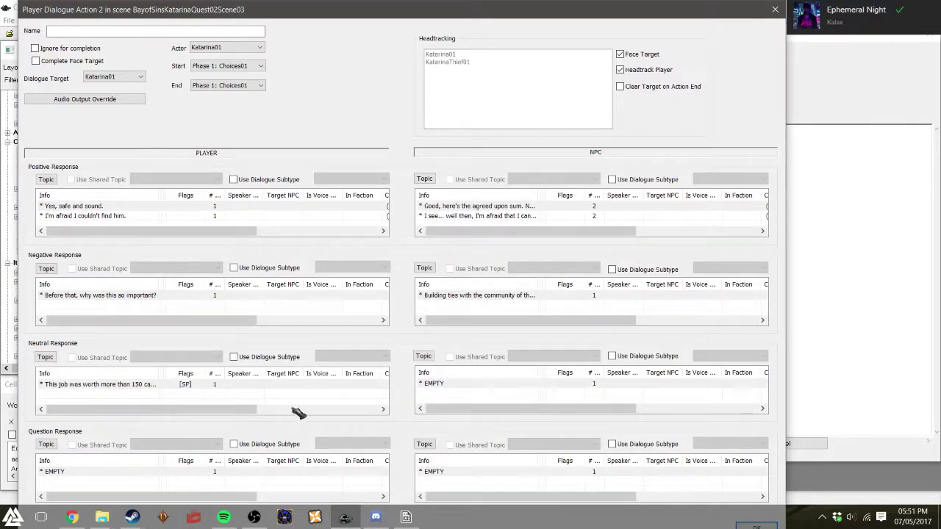
- Set the NPC's Negative Response to start the Katarina quest scene
double_click(515, 296)
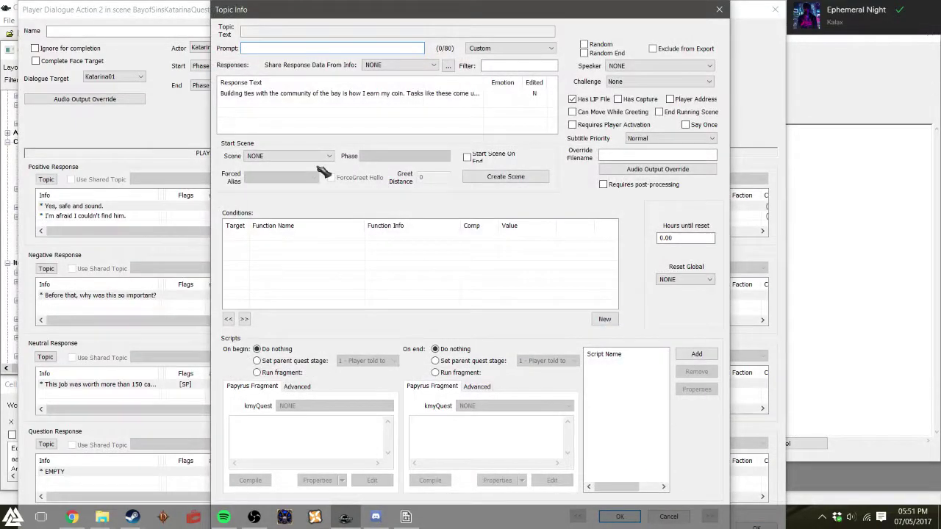
click(323, 157)
click(312, 183)
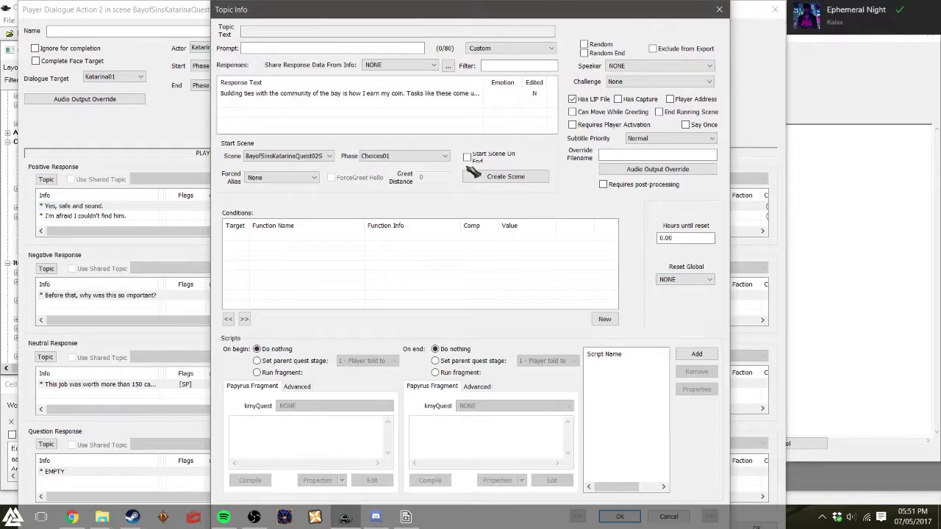
key(Return)
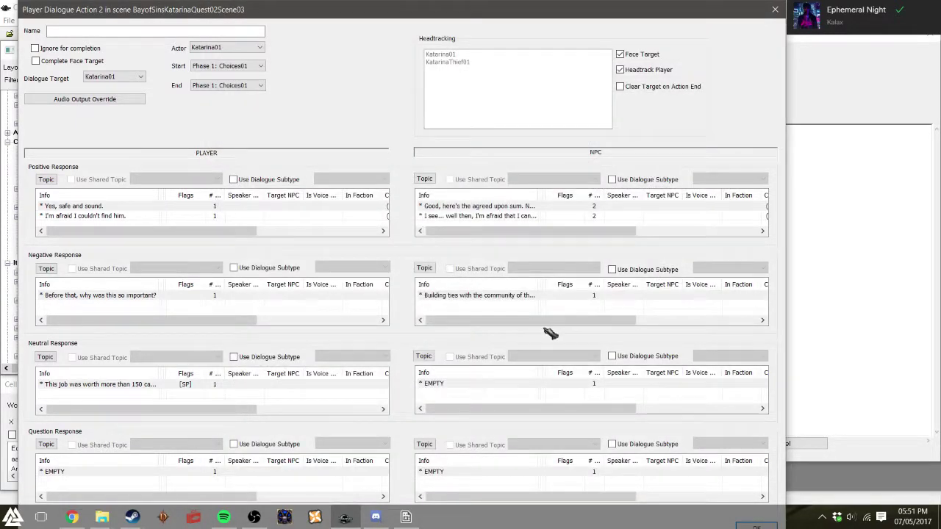
- Give the NPC's empty Neutral Response a GetStage == 3 condition
double_click(450, 385)
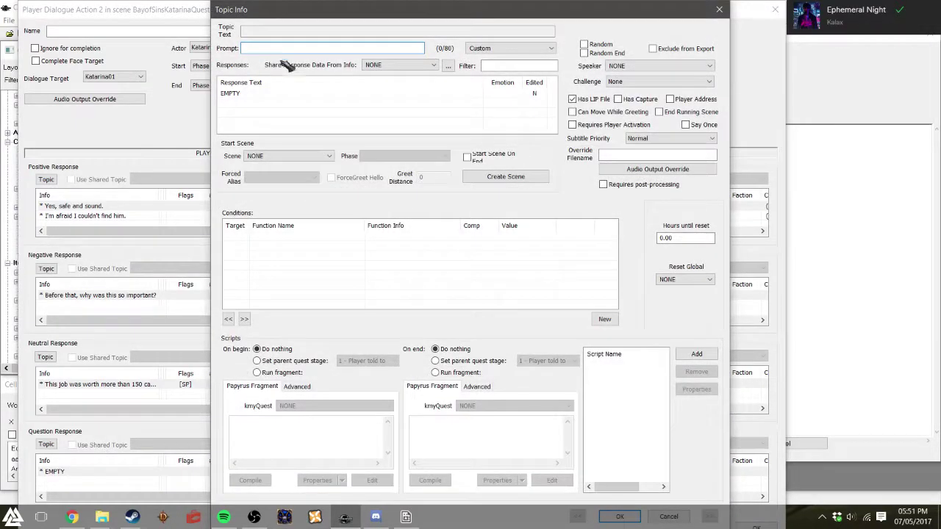
right_click(344, 252)
click(389, 259)
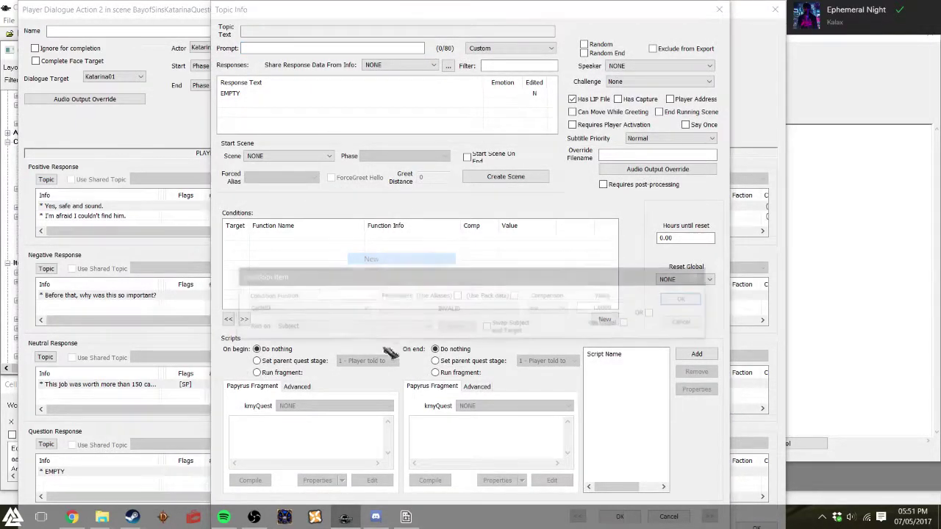
click(303, 308)
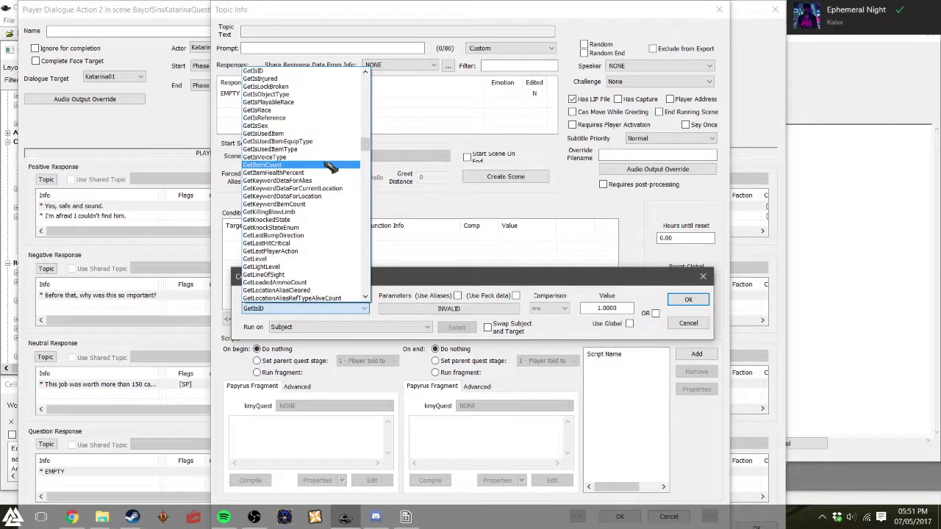
text(GetStage)
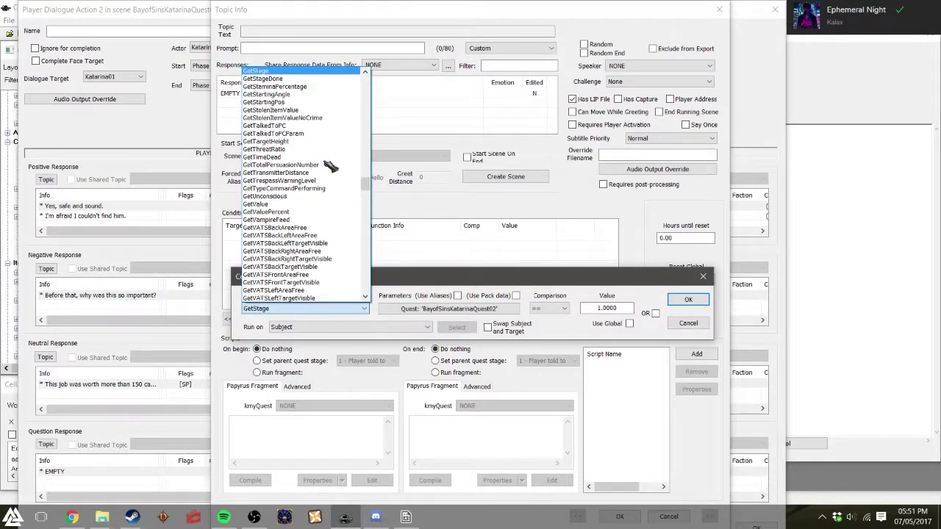
key(Return)
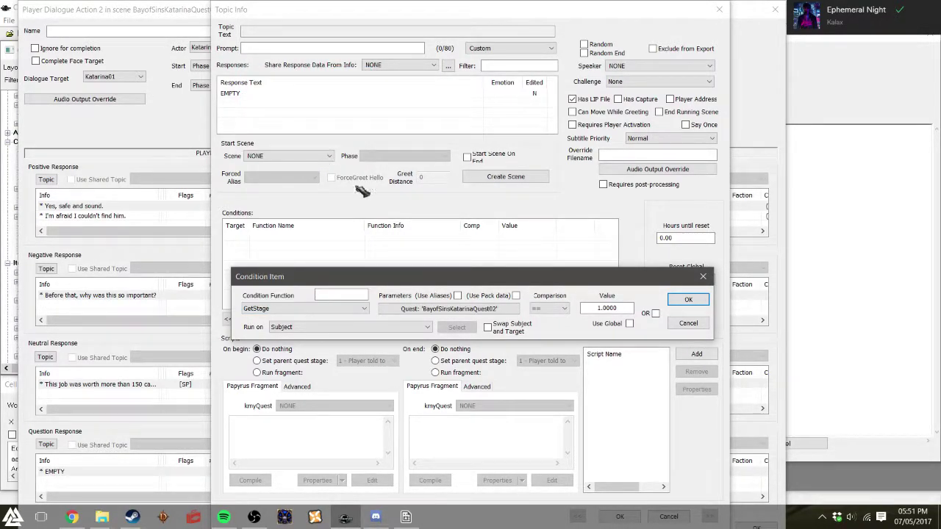
key(Tab)
text(3)
click(699, 301)
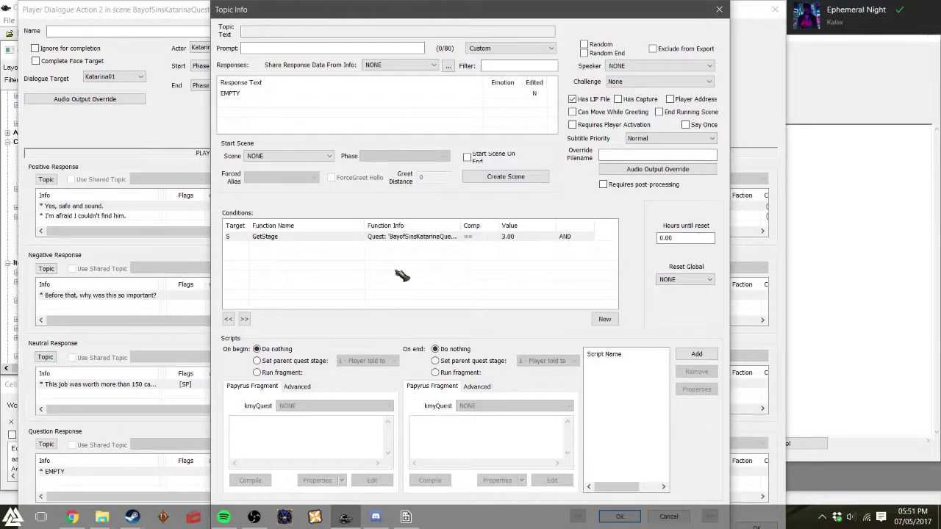
- Add a second condition, GetSpeechChallengeSuccessLevel == 1, to the Neutral Response
double_click(253, 93)
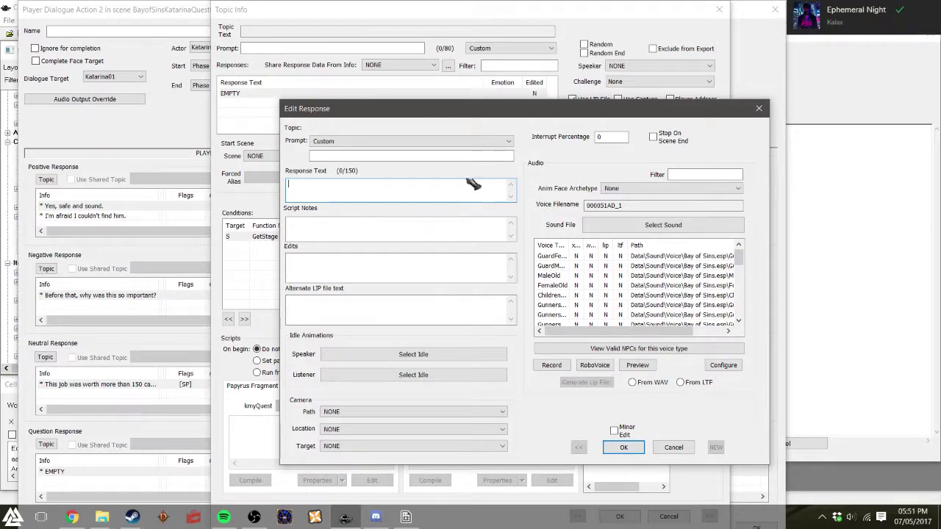
drag(517, 114, 601, 143)
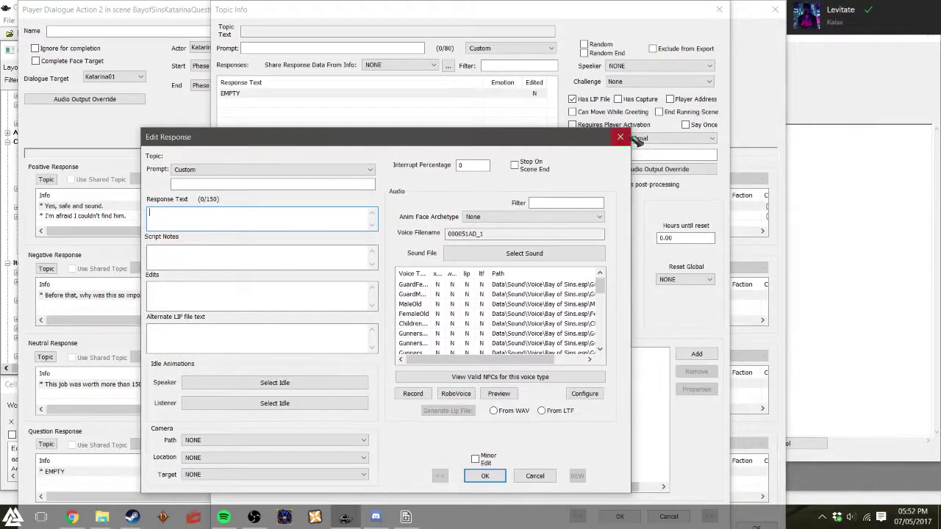
click(619, 137)
right_click(476, 247)
key(Escape)
right_click(394, 275)
click(421, 283)
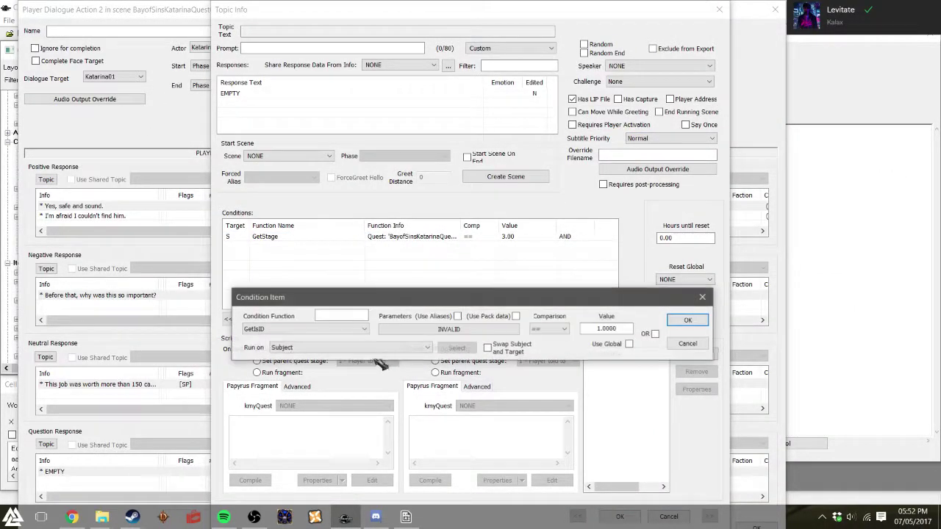
click(294, 329)
text(GetSpeechChallengeSuccessLevel)
click(287, 331)
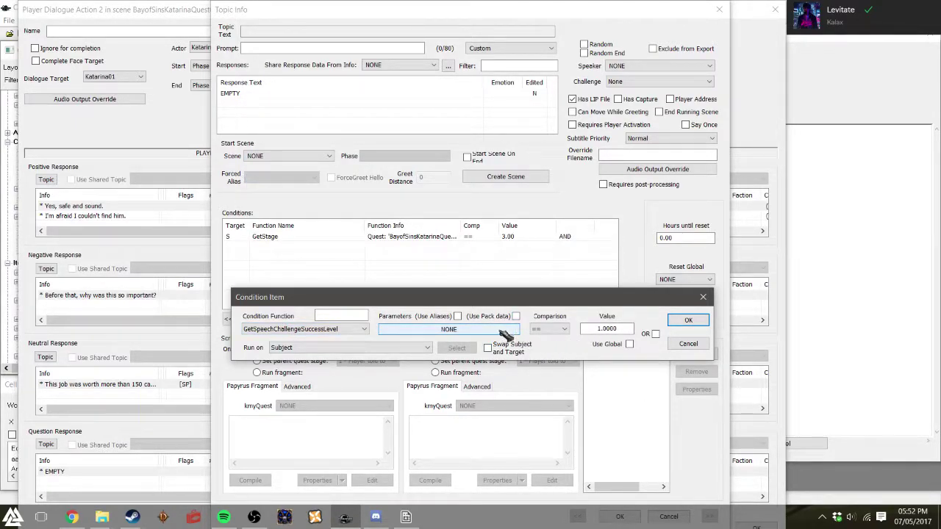
click(316, 333)
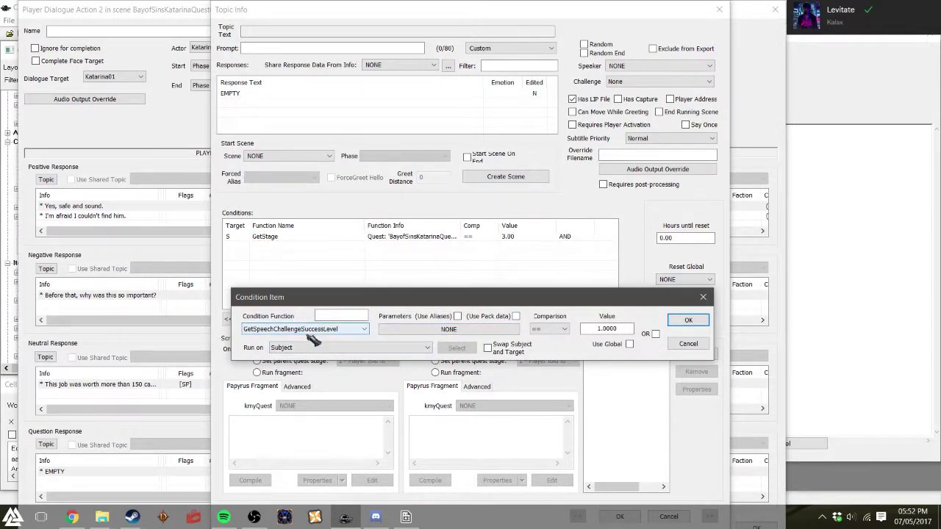
click(606, 330)
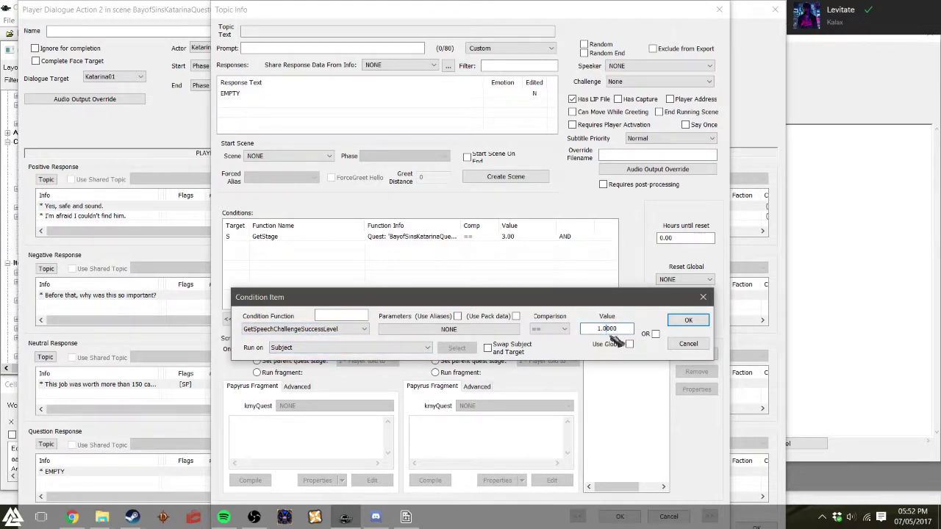
click(687, 322)
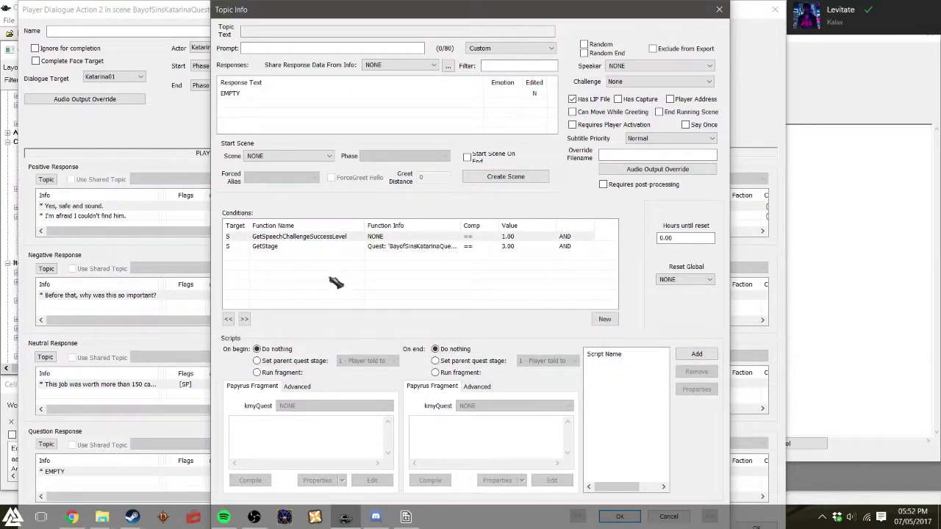
- Write 'Fair enough, 200.' as the NPC's response line and confirm it
double_click(263, 94)
drag(362, 138, 612, 135)
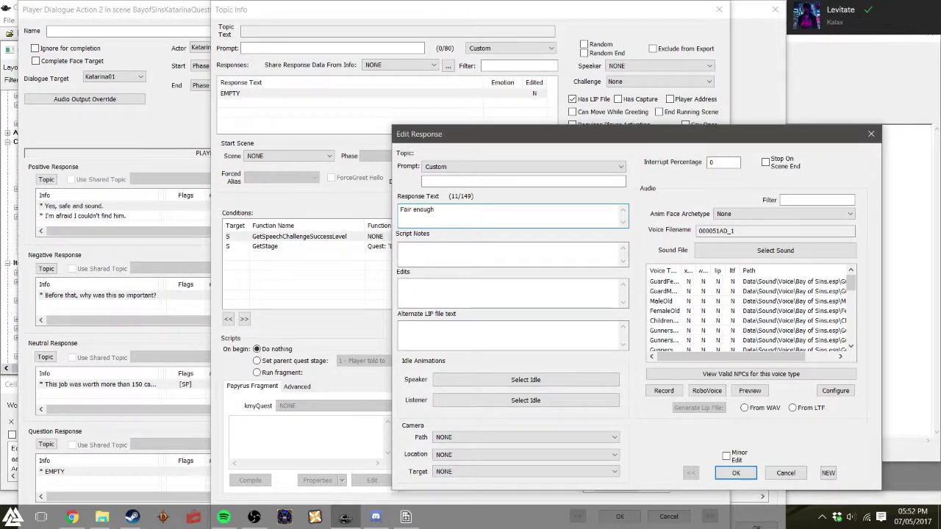
text(200.)
drag(579, 138, 430, 122)
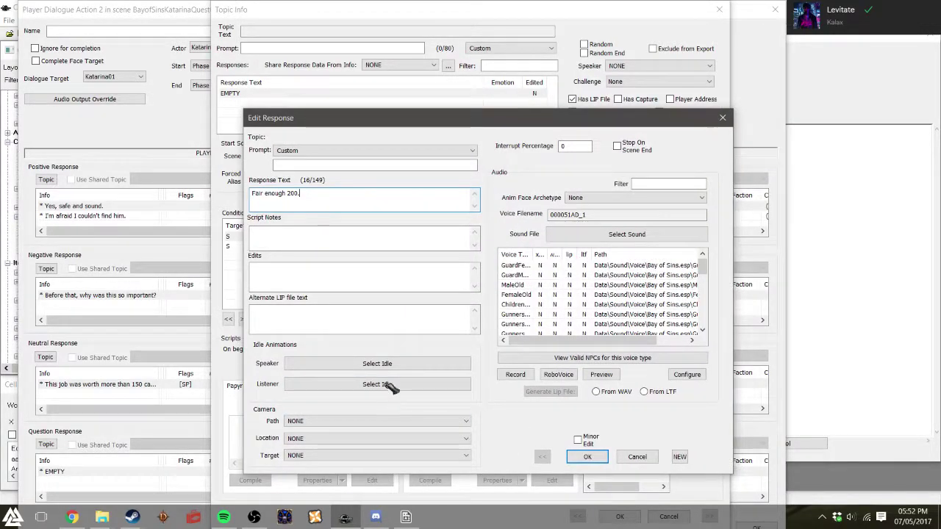
click(289, 193)
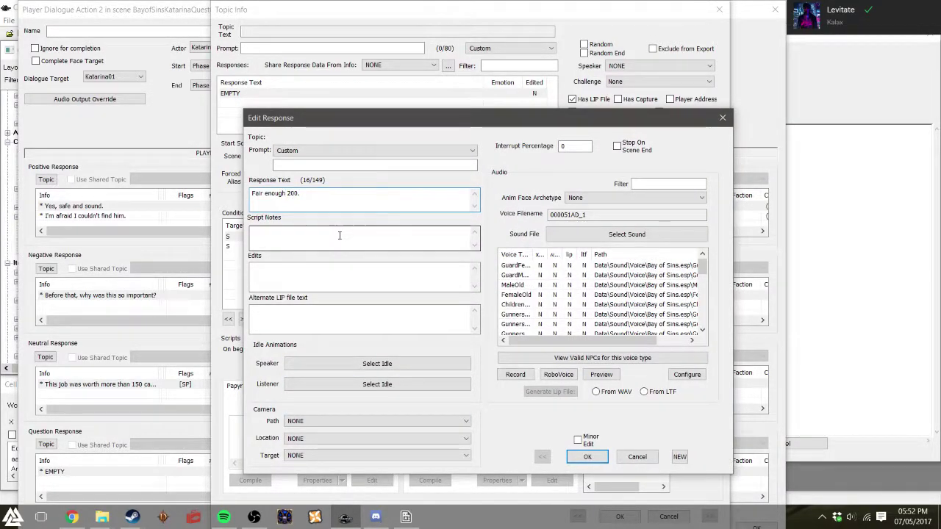
text(,)
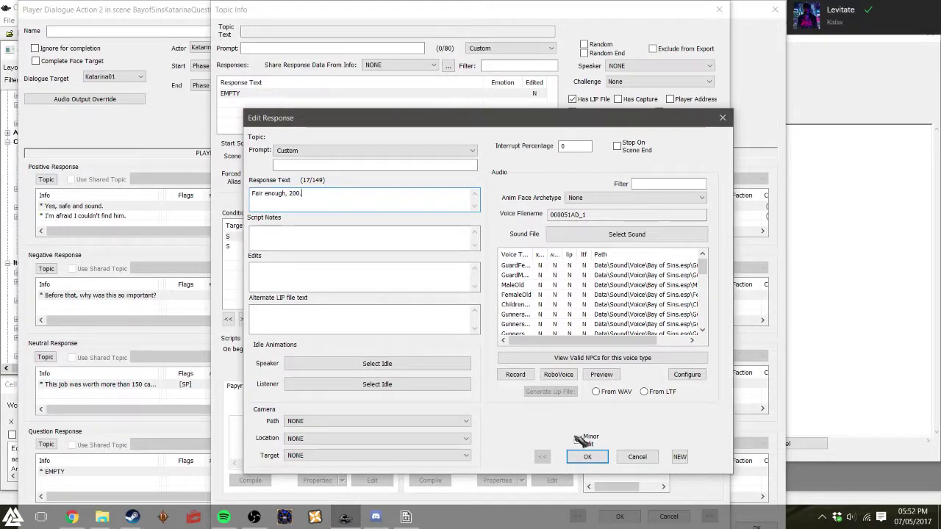
click(588, 457)
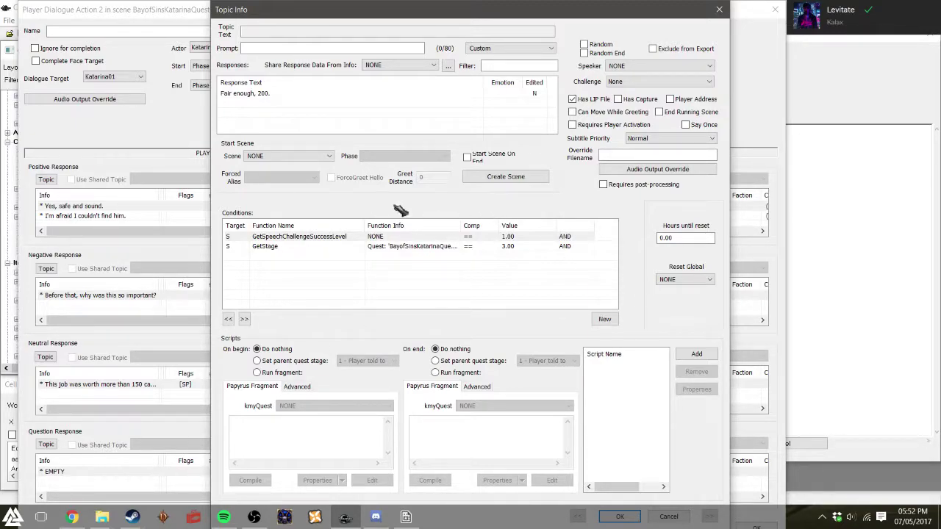
- Have the 'Fair enough, 200.' reply start BayofSinsKatarinaQuest02Scene03 at Choices01 when it ends
click(329, 156)
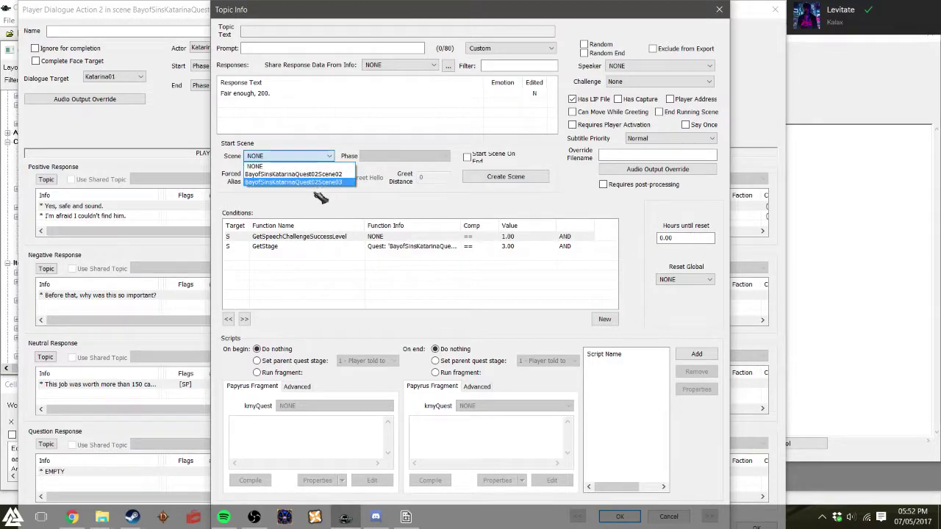
click(316, 182)
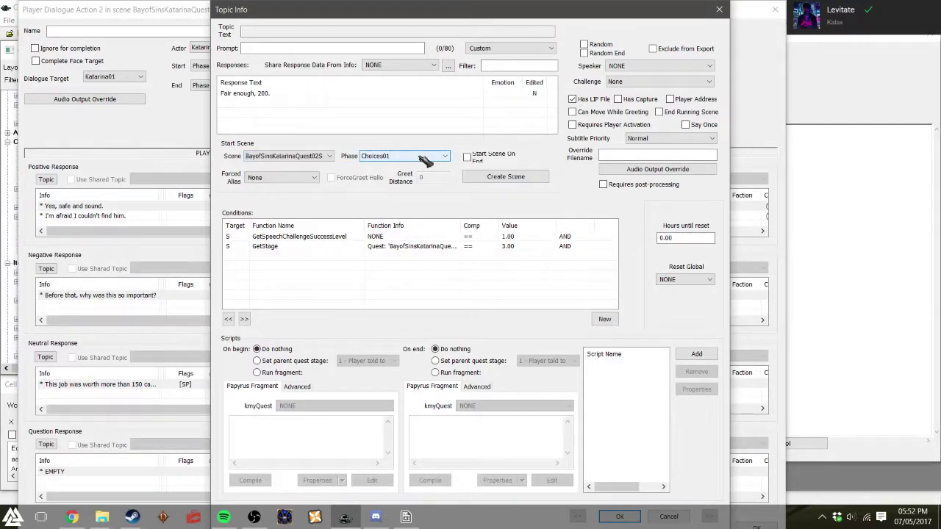
click(467, 157)
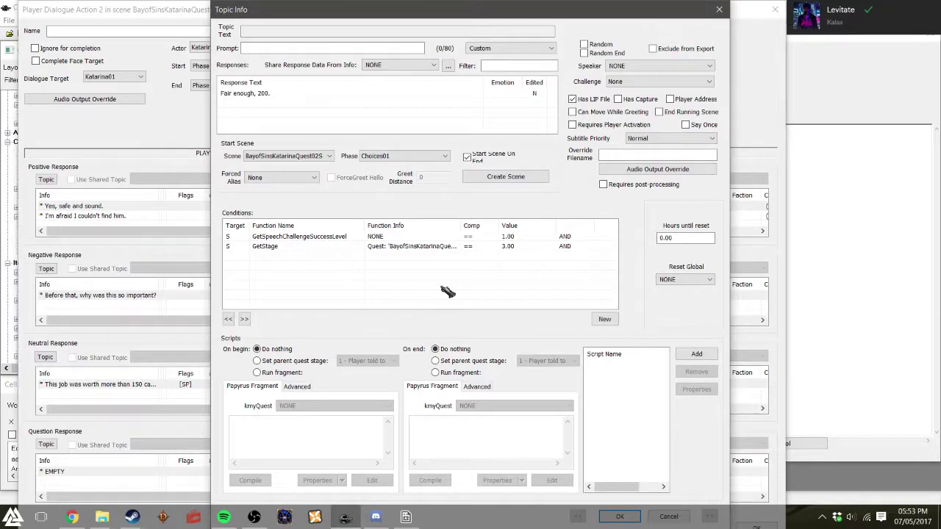
key(Escape)
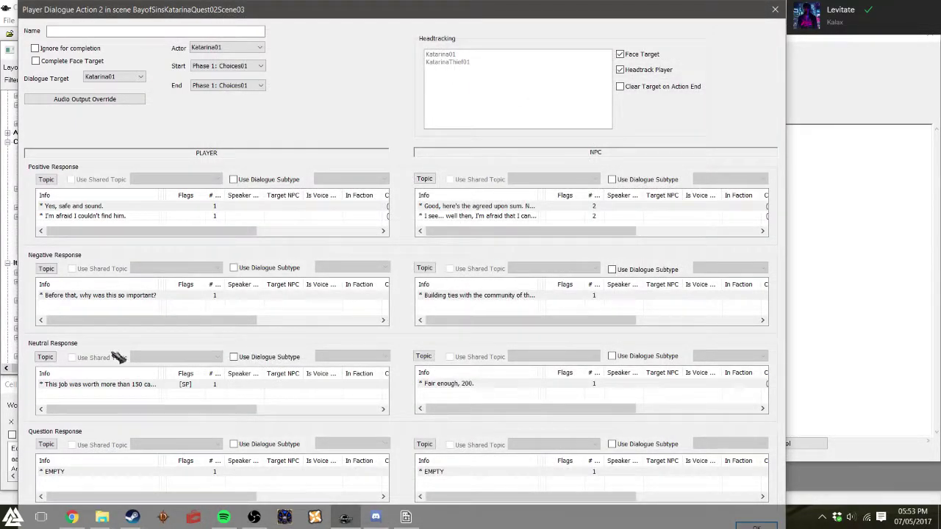
- Add a new NPC neutral response reading 'No it wasn't. You'll get 150 and like it.'
right_click(453, 388)
click(477, 397)
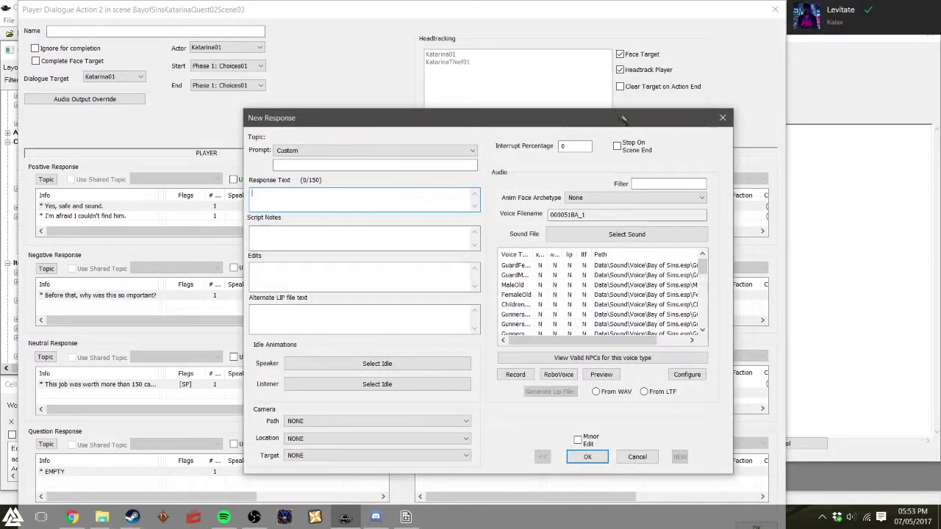
text(No it)
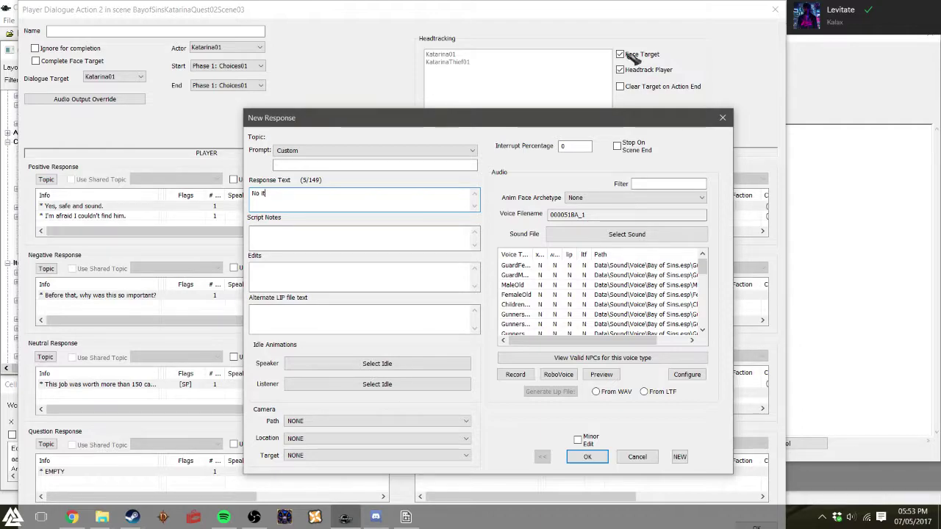
text( wasn't. Yo)
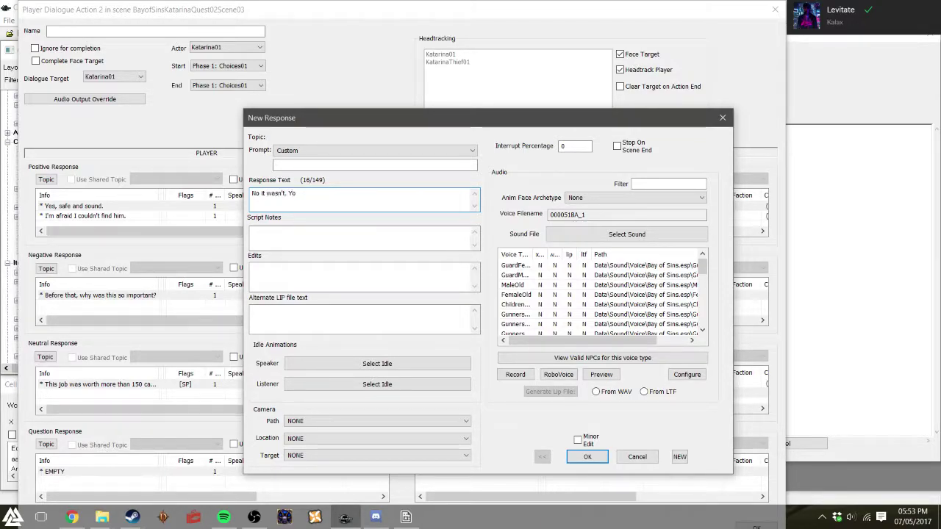
text(u'll get 150 and I')
text(ke it.)
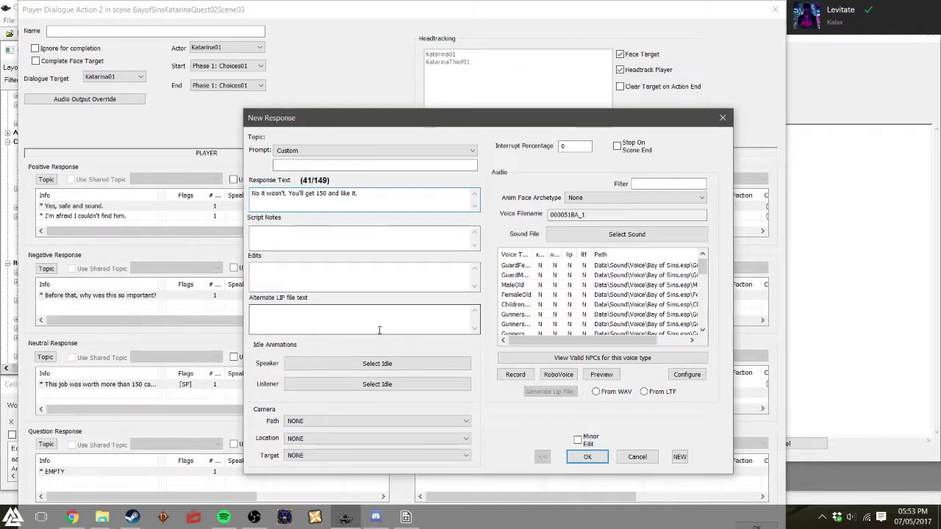
click(592, 458)
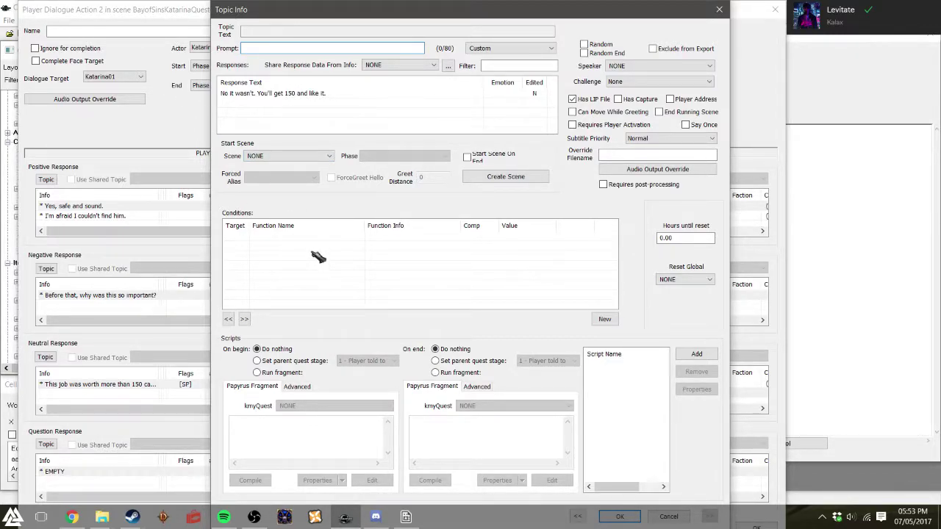
- Make the response start Scene03 at Choices01 when it ends
click(314, 156)
click(315, 184)
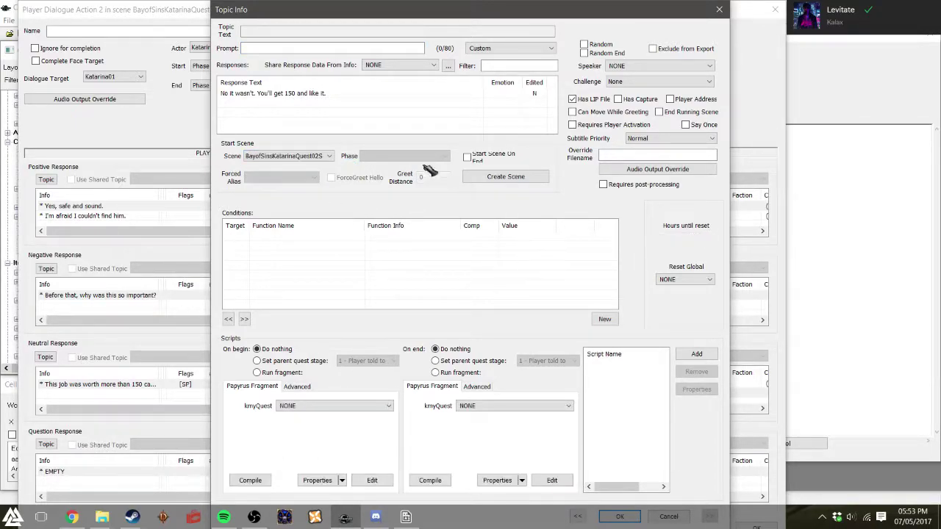
click(467, 157)
right_click(300, 259)
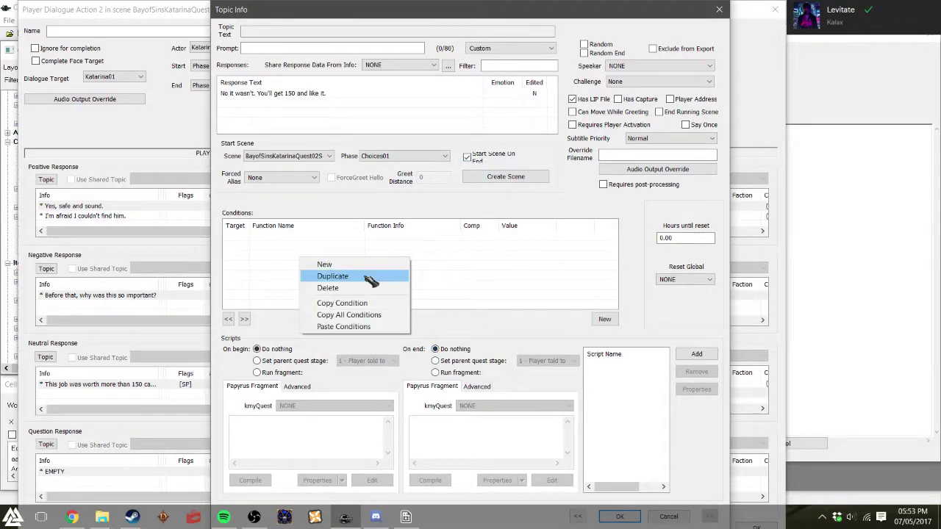
click(471, 275)
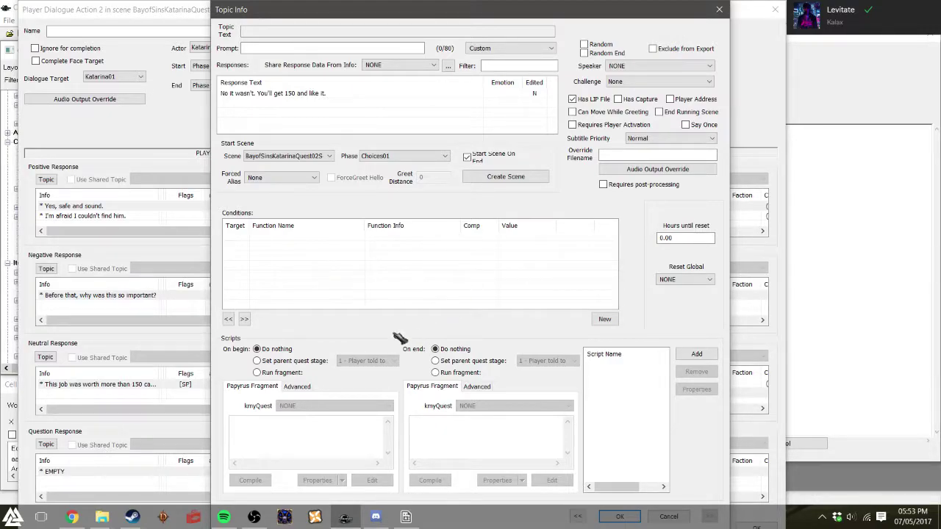
right_click(352, 261)
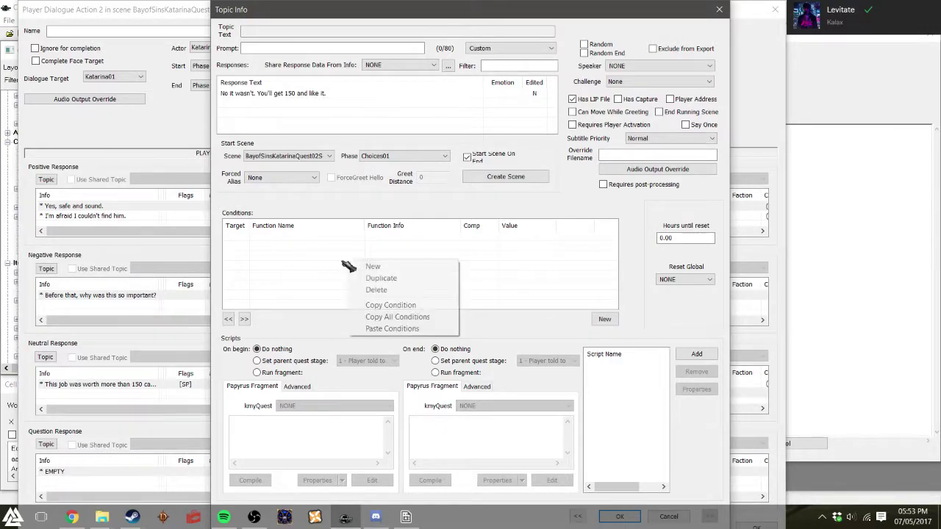
click(544, 264)
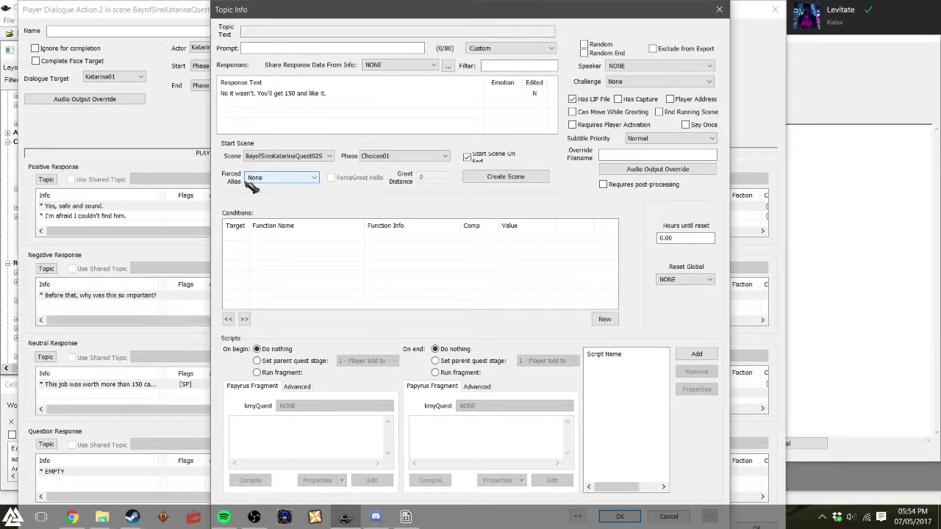
- Paste the copied GetStage condition and set its comparison to == 3
right_click(246, 256)
click(263, 258)
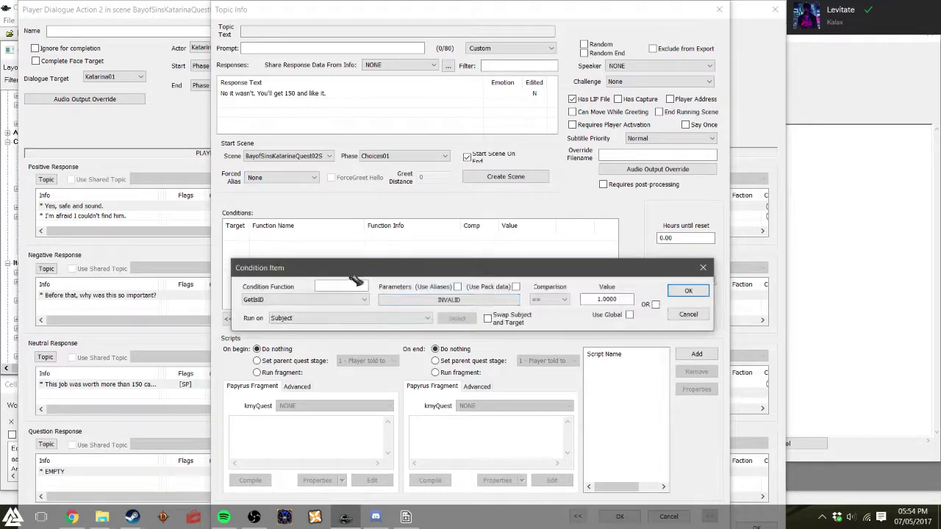
key(Escape)
right_click(463, 249)
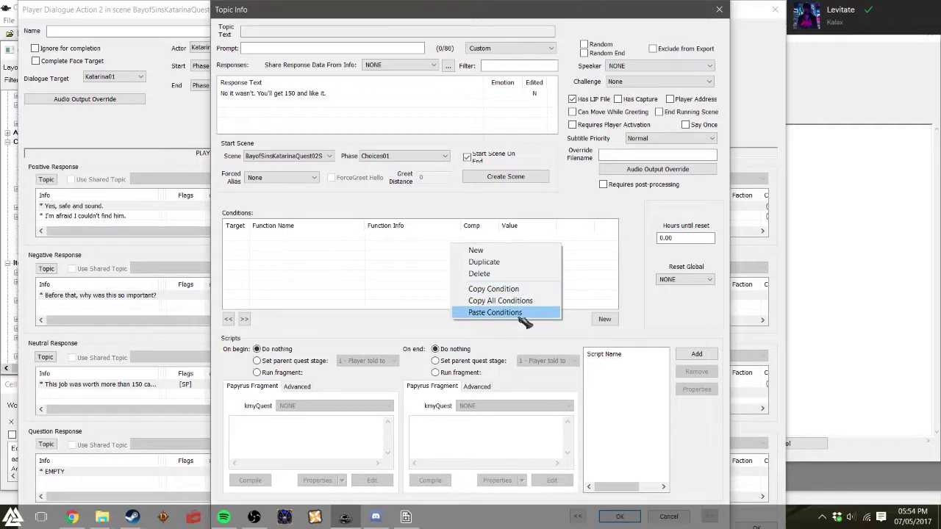
click(523, 314)
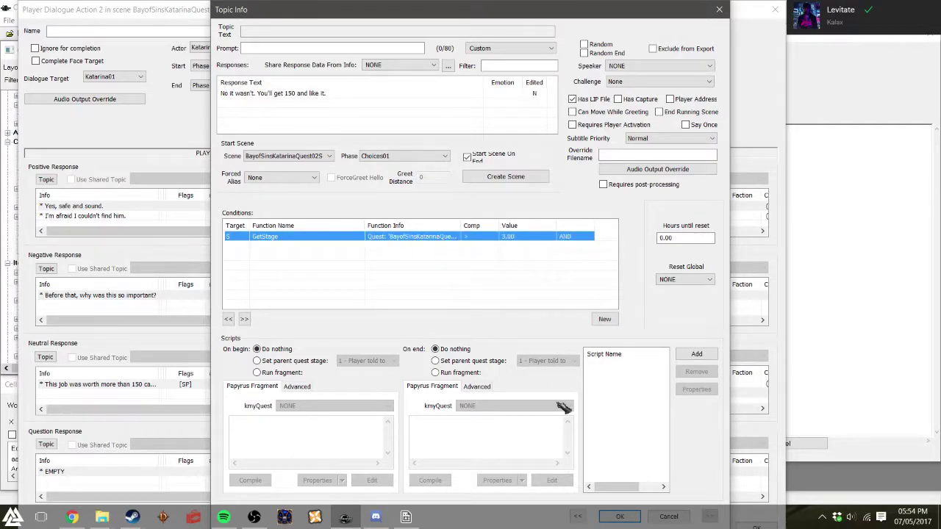
double_click(518, 241)
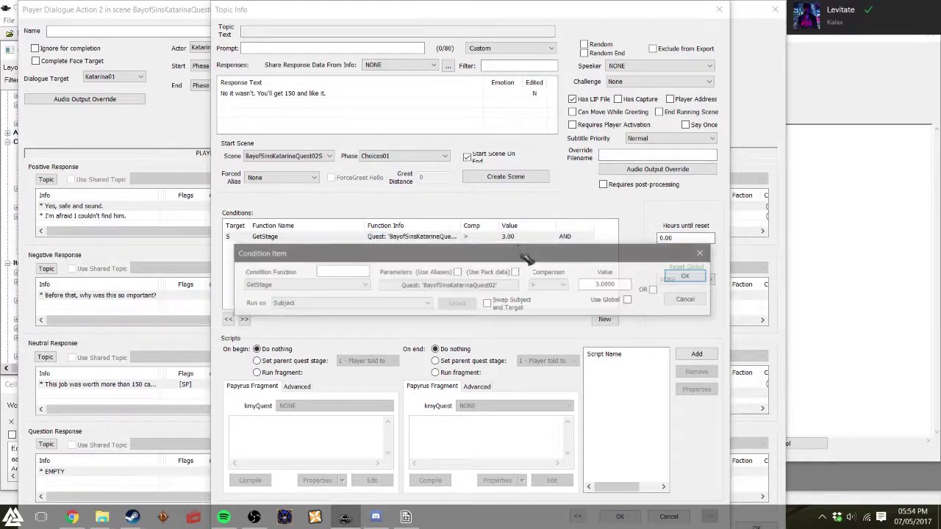
click(555, 285)
click(562, 322)
click(688, 276)
- Add a GetSpeechChallengeSuccessLevel == 0 condition and close the topic info
right_click(430, 271)
click(478, 282)
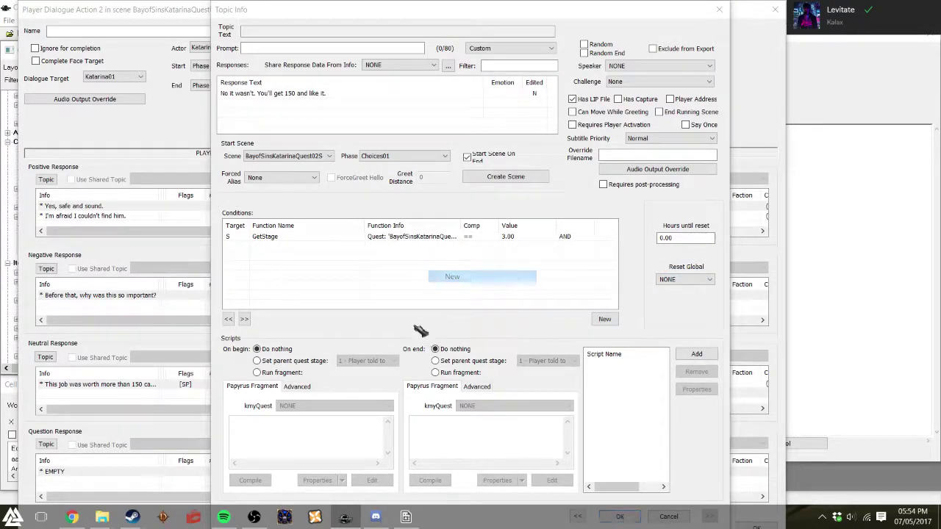
click(280, 322)
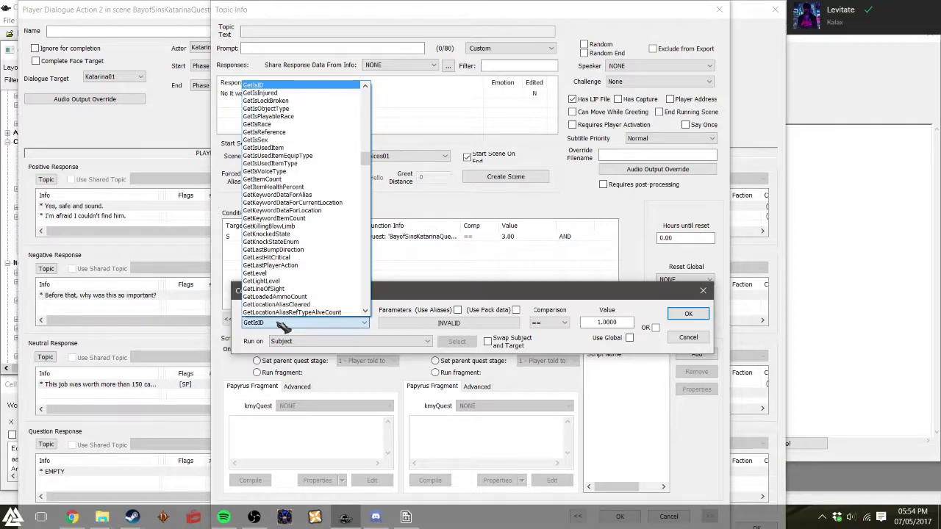
text(GetSpeechChallengeSuccessLevel)
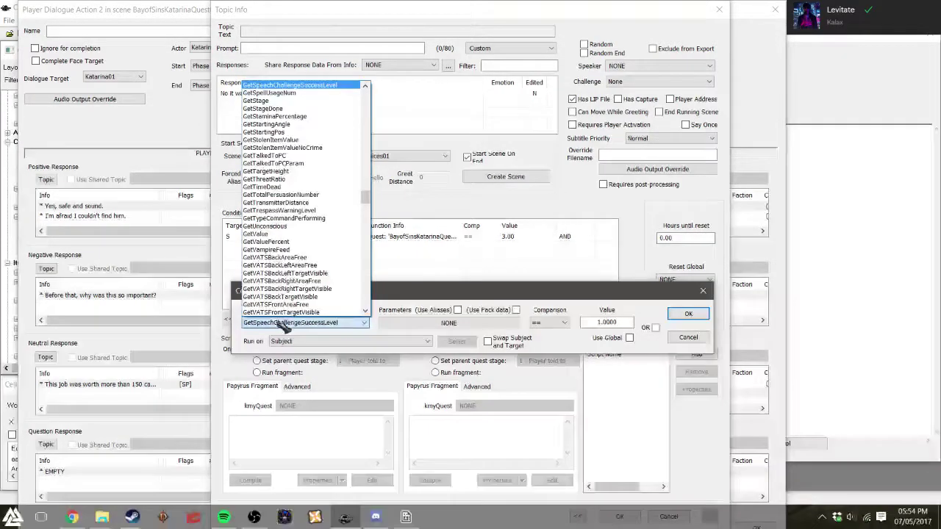
key(Return)
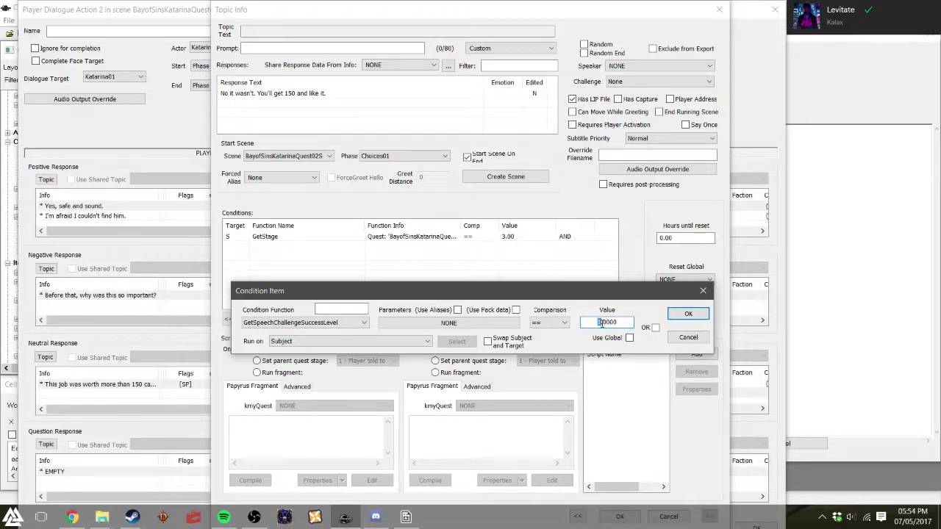
click(680, 317)
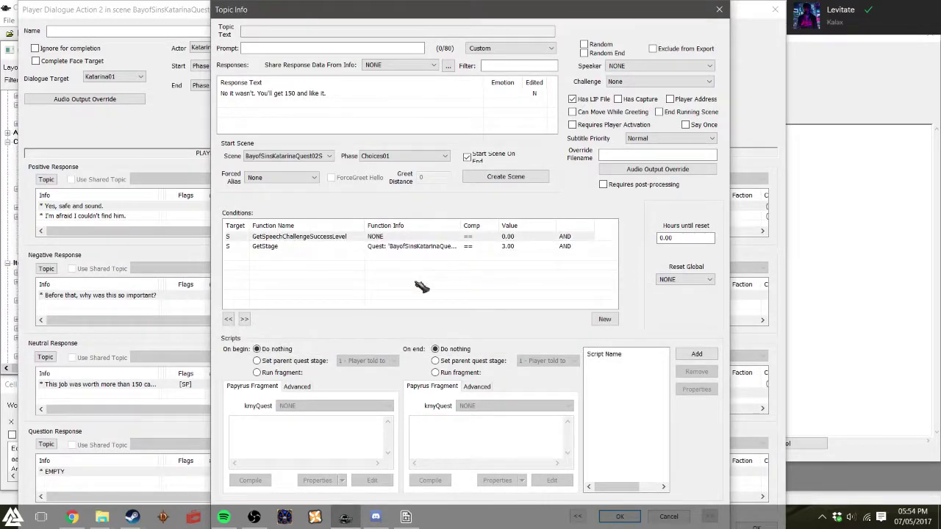
click(485, 236)
key(Return)
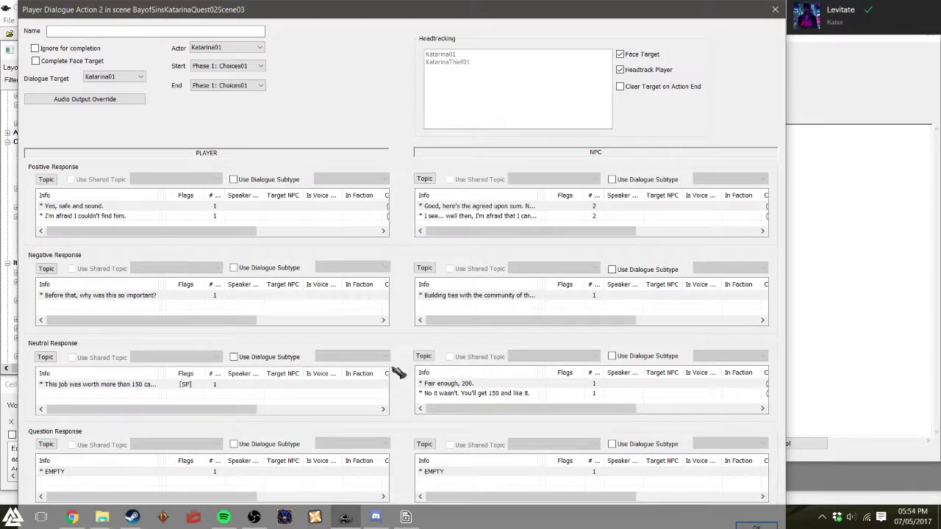
- Add a third NPC neutral response: 'You haven't even done the job I've paid you 150 caps for…'
scroll(454, 409, right, 1)
scroll(478, 408, left, 1)
right_click(460, 397)
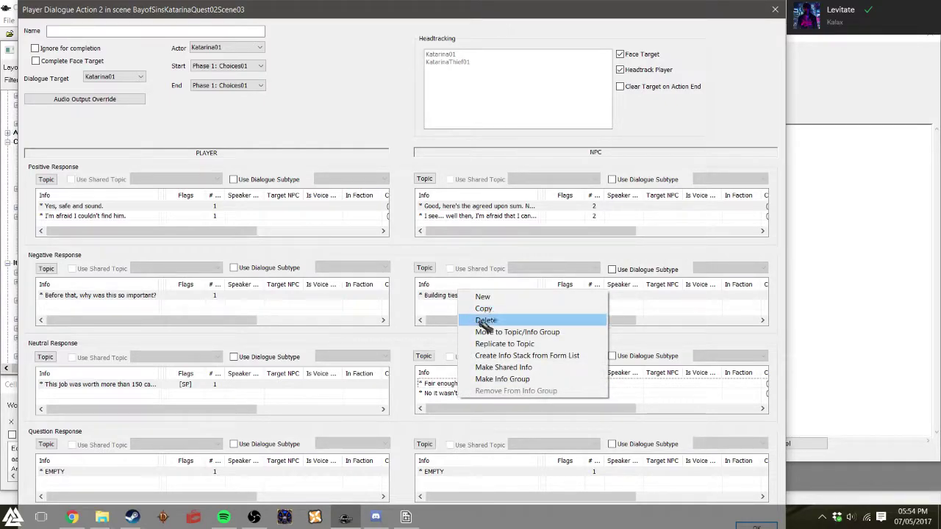
click(501, 297)
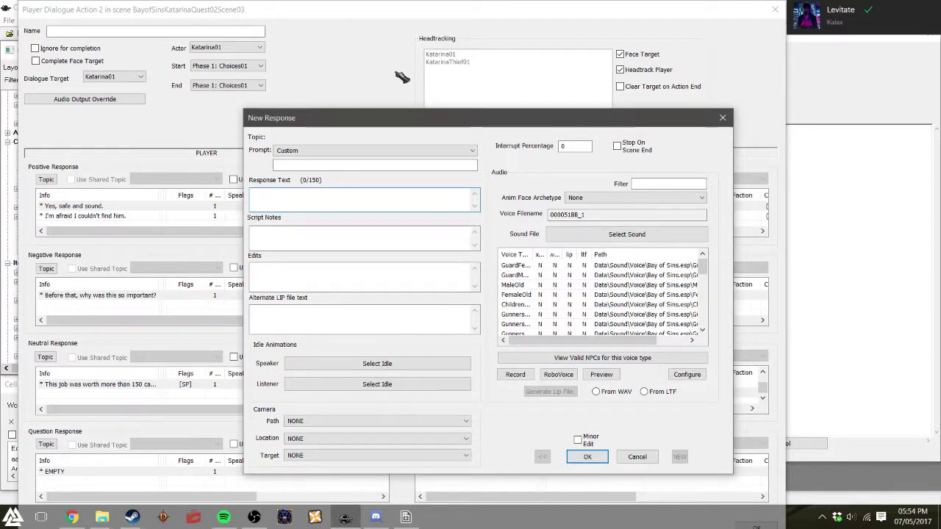
text(You haven't even done the job )
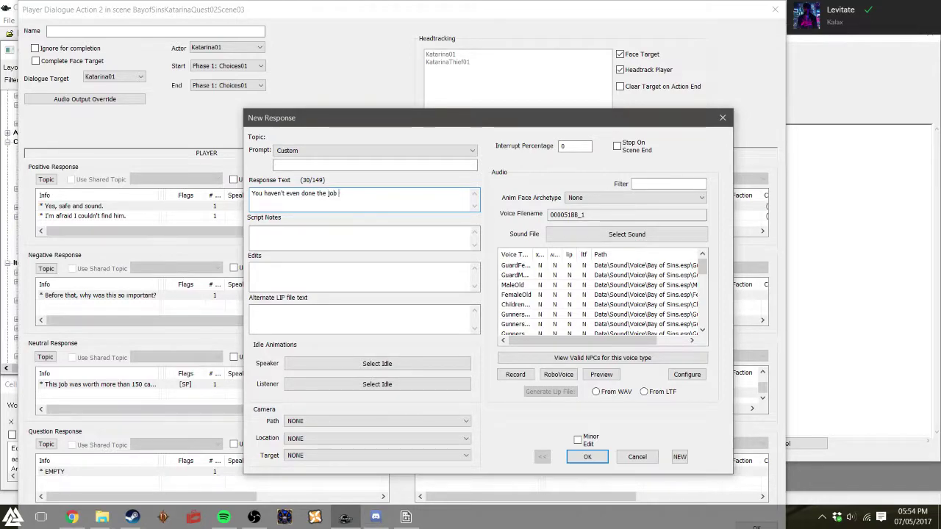
text(I've paye)
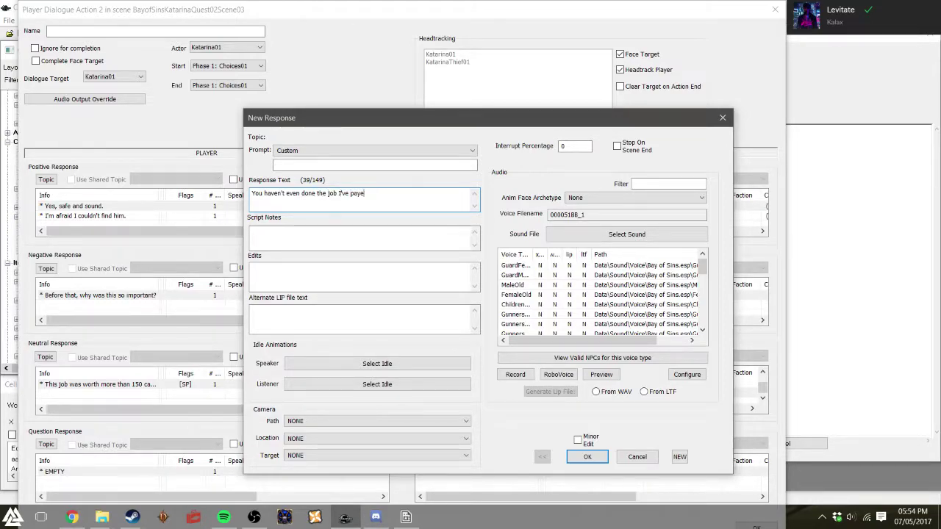
key(BackSpace)
key(BackSpace)
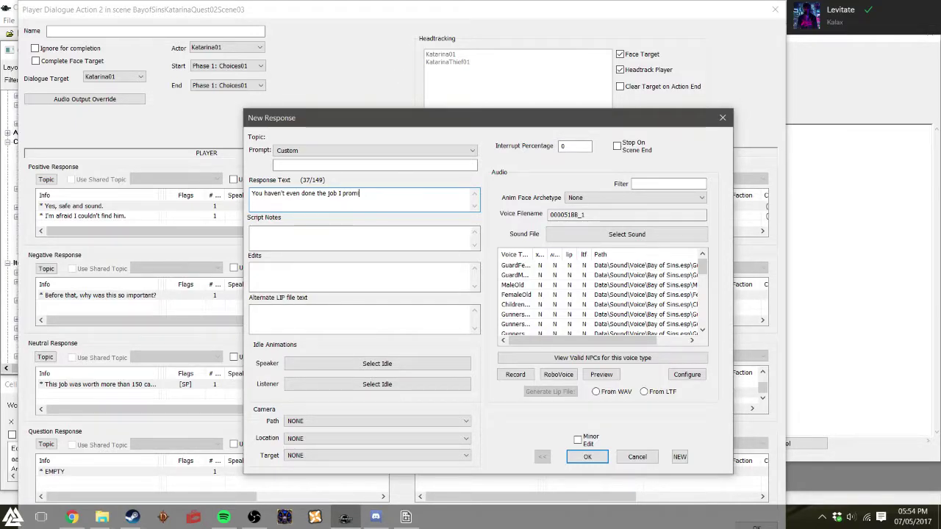
text(you 150 caps for. I)
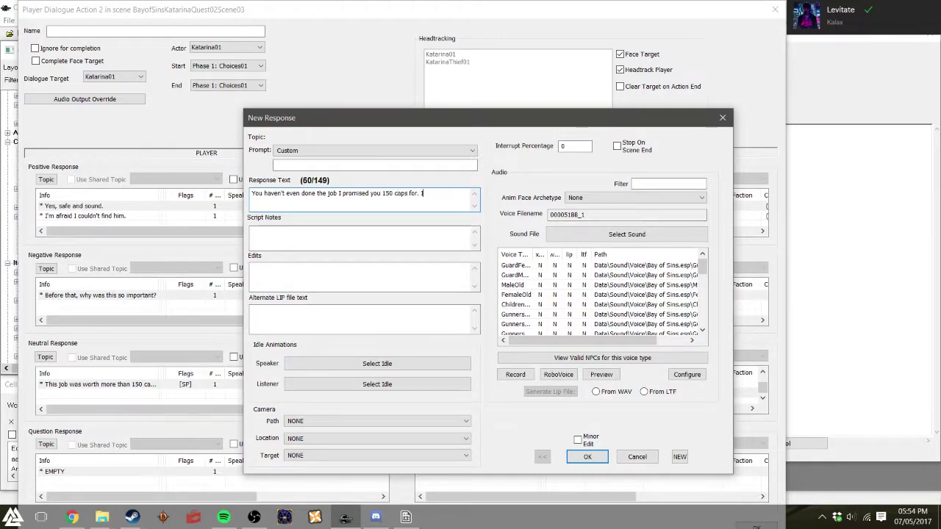
text('m certainly not going to pay even more f)
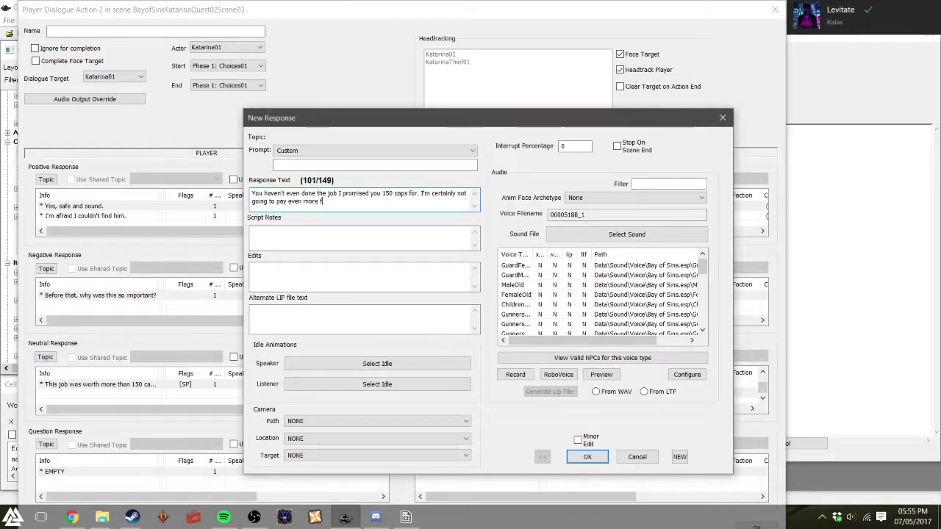
text(or your failure.)
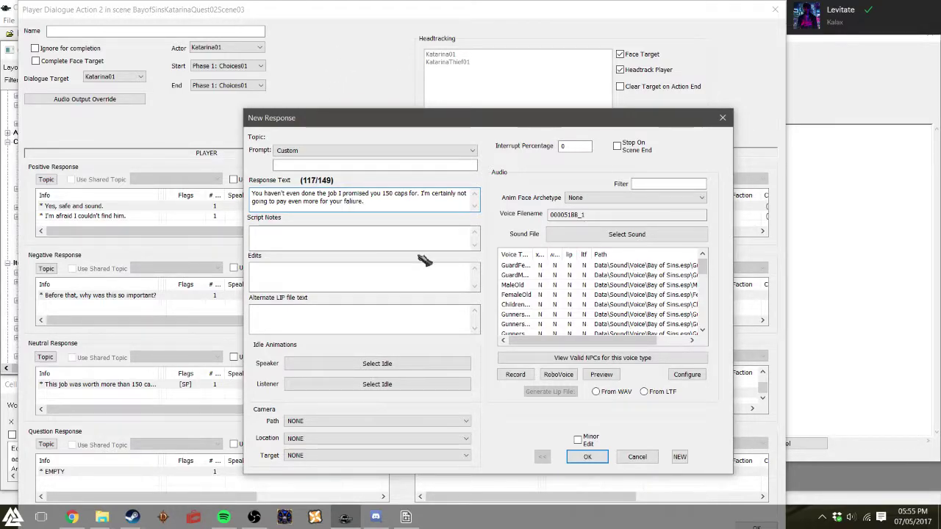
key(ctrl+a)
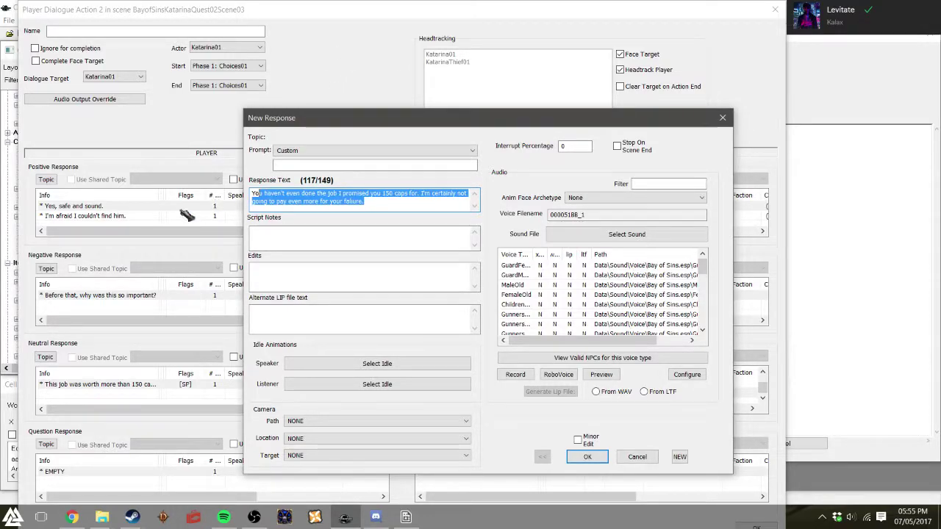
click(382, 194)
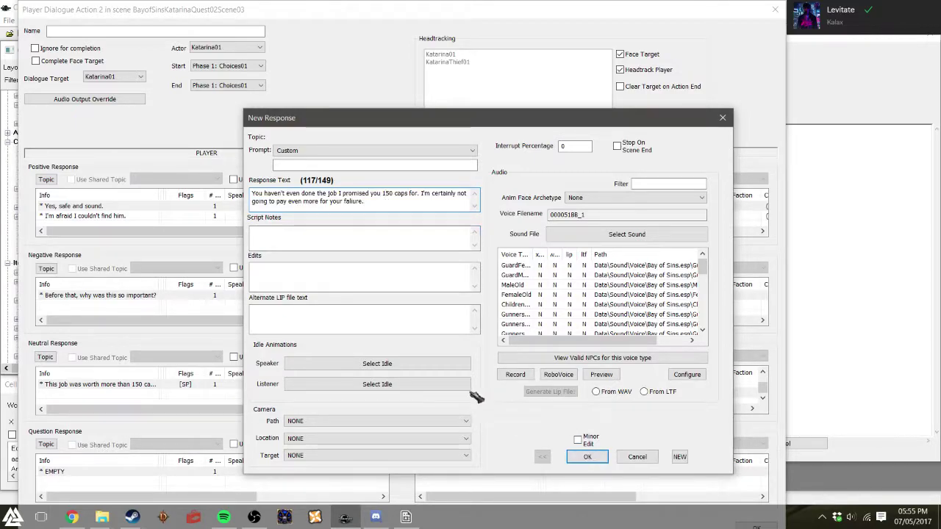
click(587, 456)
click(481, 183)
click(587, 457)
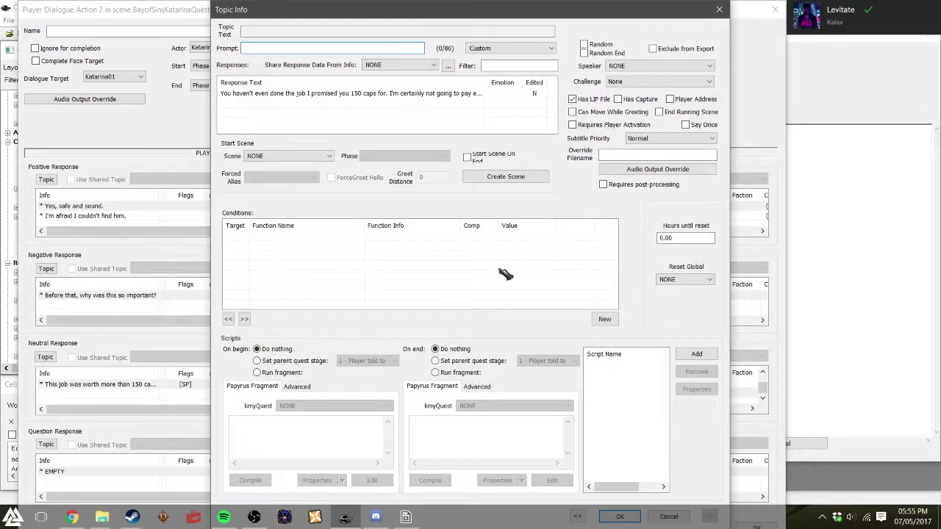
- Paste a GetStage > 3 condition onto the reply, discarding a trial GetIsID condition
right_click(334, 248)
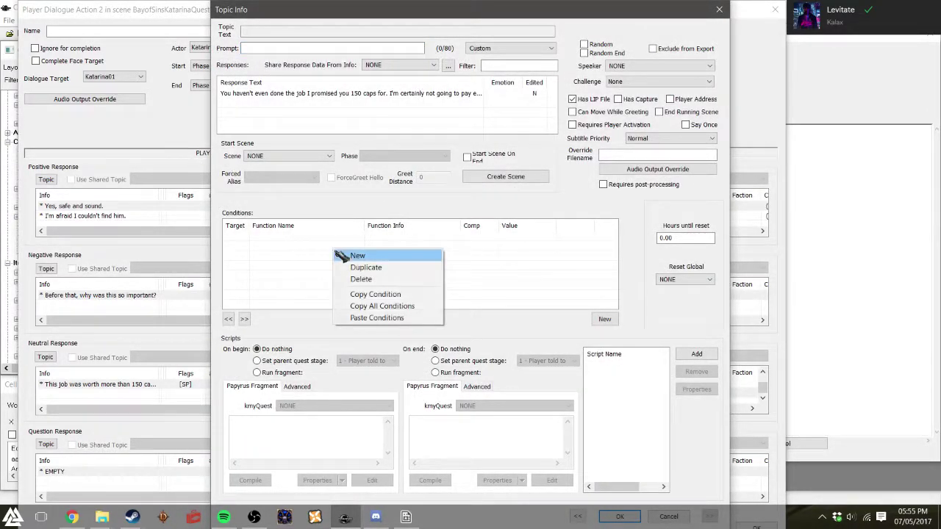
click(377, 318)
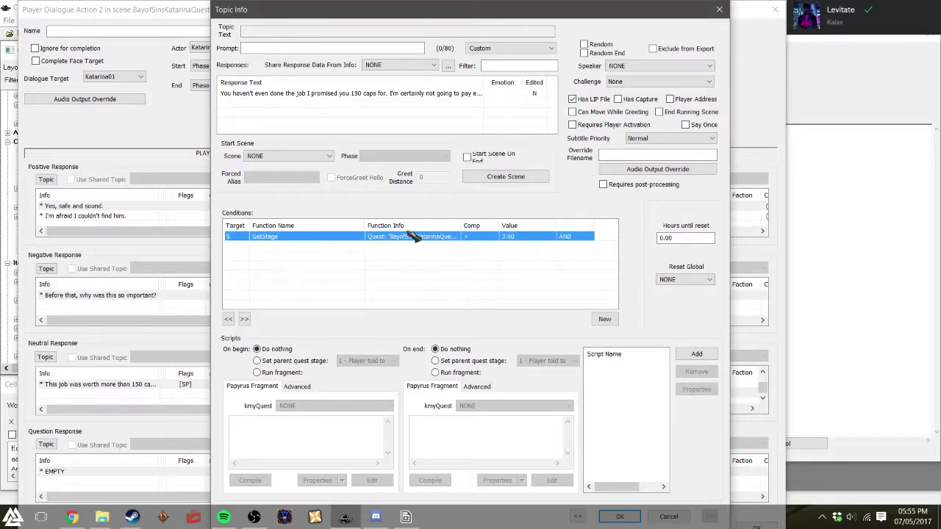
click(358, 254)
right_click(351, 249)
click(393, 258)
click(346, 300)
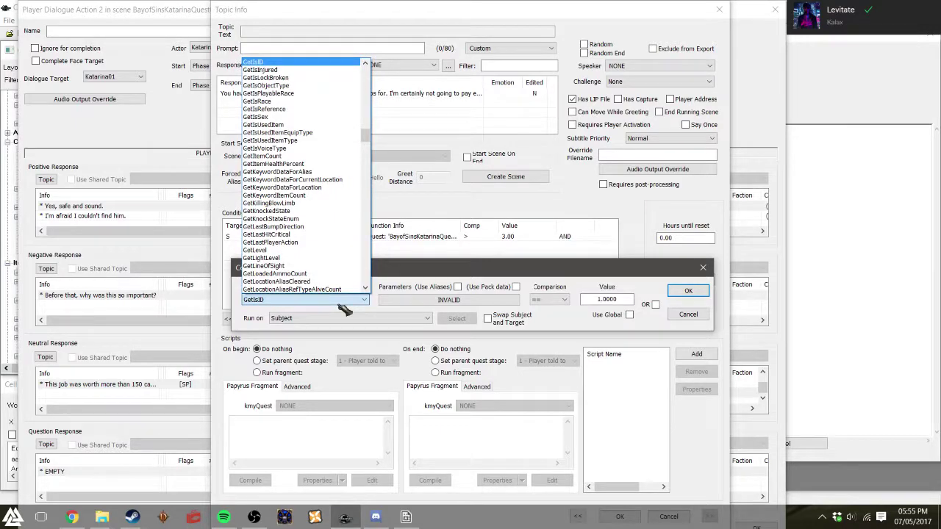
click(428, 279)
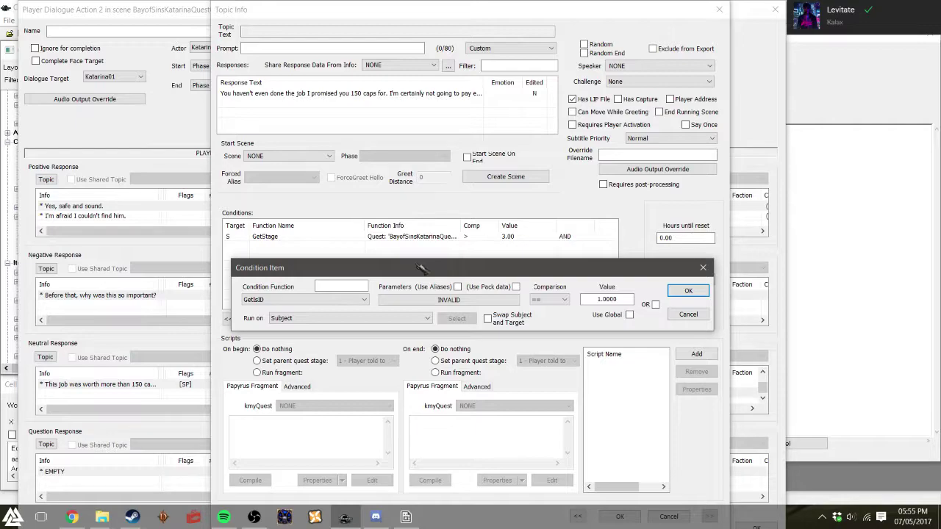
click(687, 292)
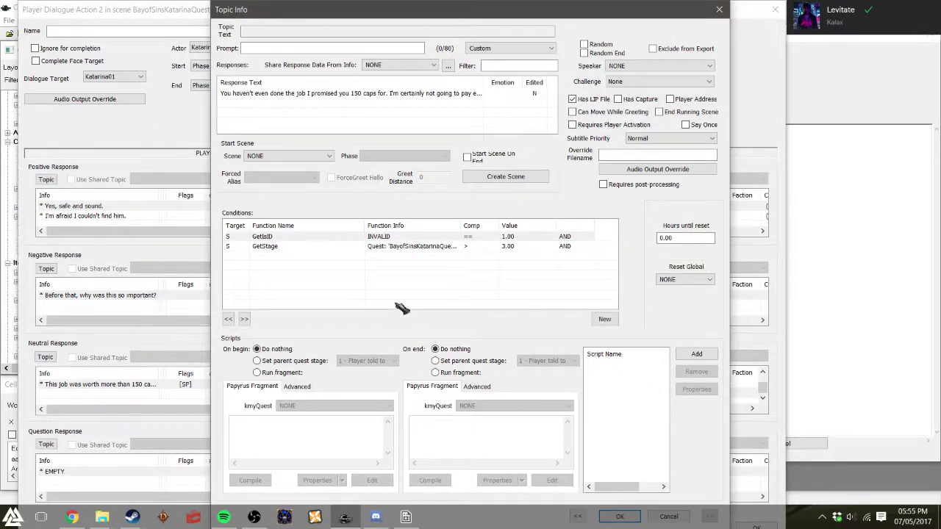
right_click(319, 237)
click(341, 265)
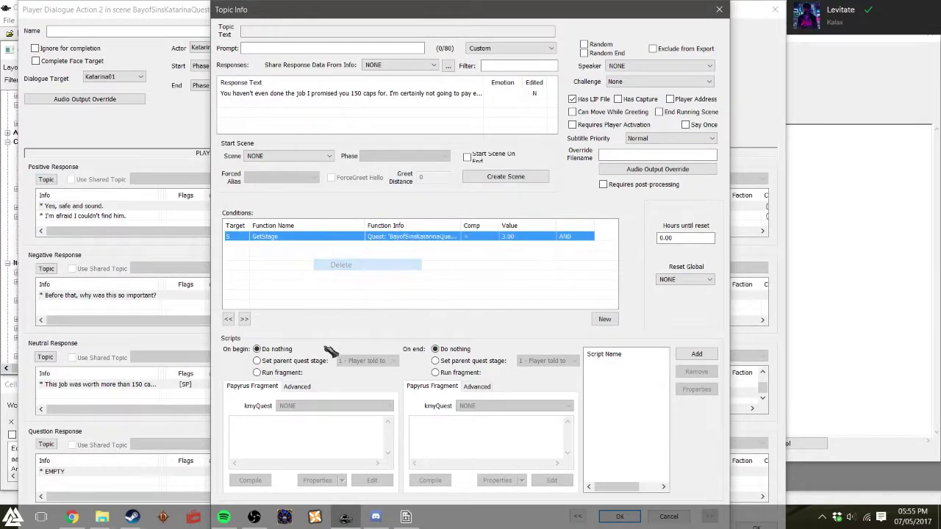
key(Return)
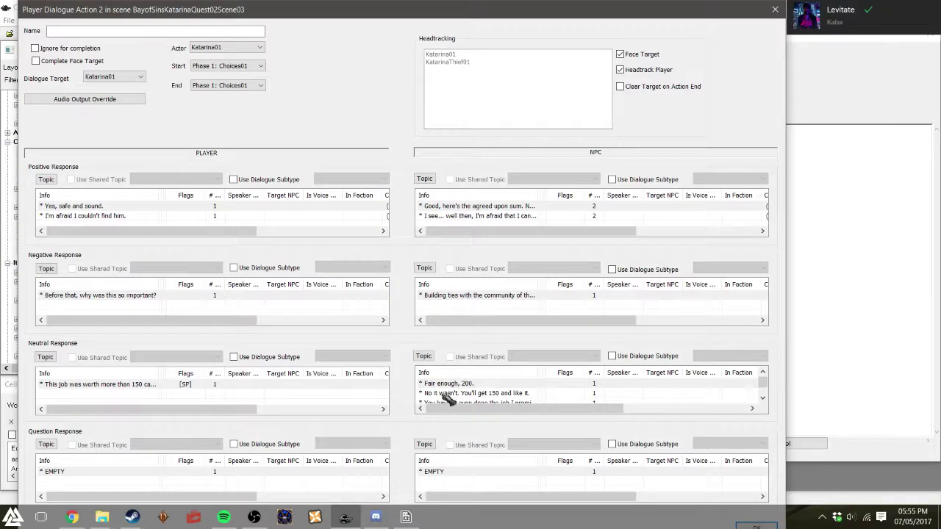
- Enter the player's question prompt 'Why didn't Theodore's mother go to the police?'
scroll(443, 395, down, 1)
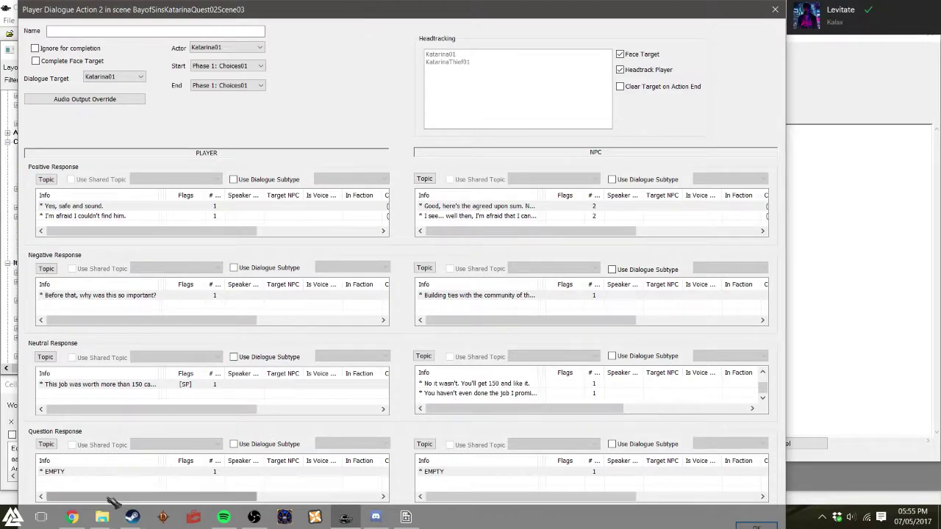
double_click(110, 472)
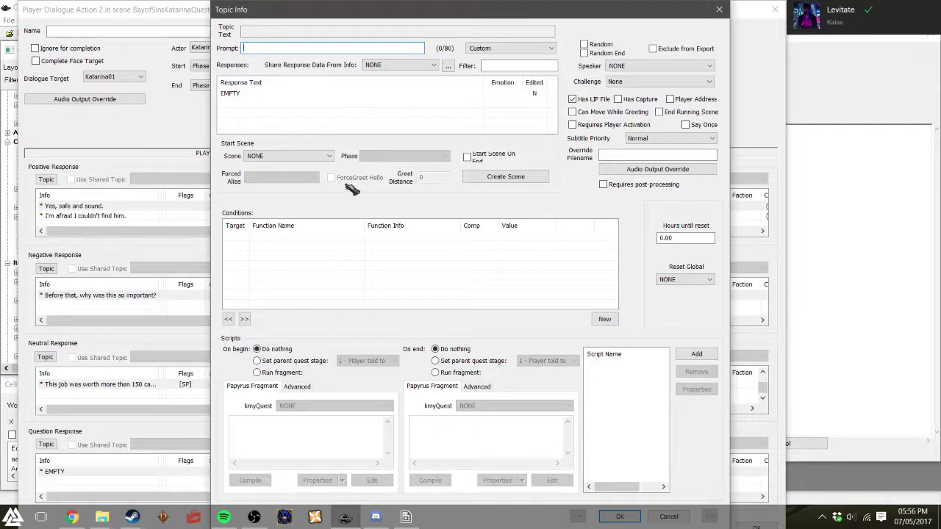
text(Why did)
key(BackSpace)
text(n't )
text('s mother g)
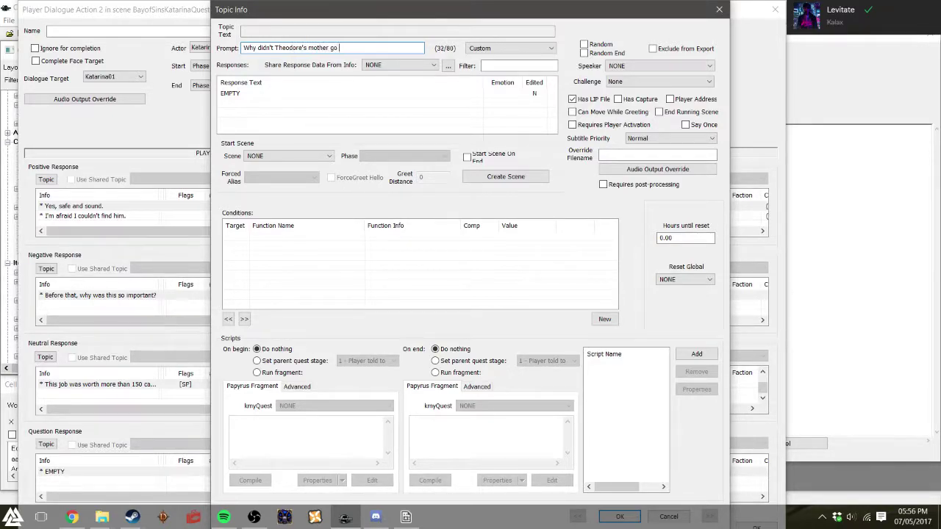
text(olice?)
key(ctrl+a)
key(ctrl+c)
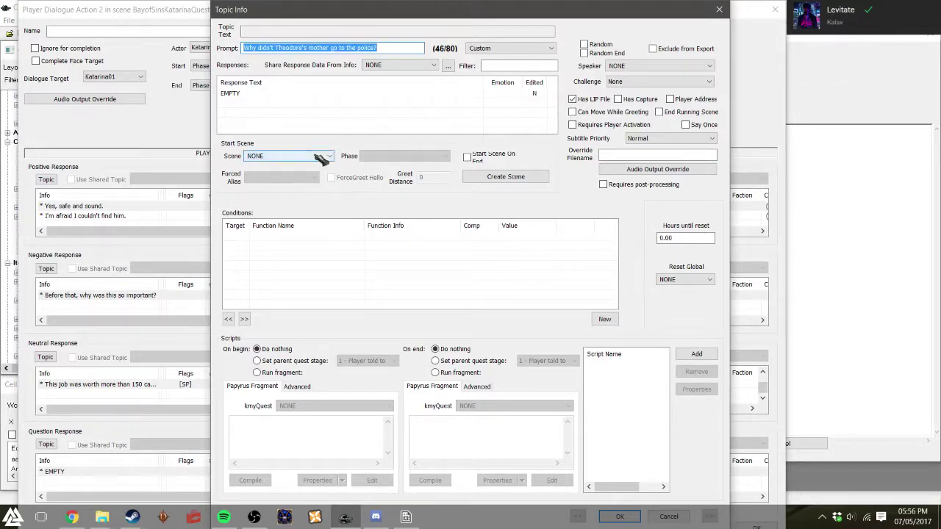
- Paste the question as the player's response text, then open the NPC's question response
double_click(248, 98)
key(ctrl+v)
click(587, 457)
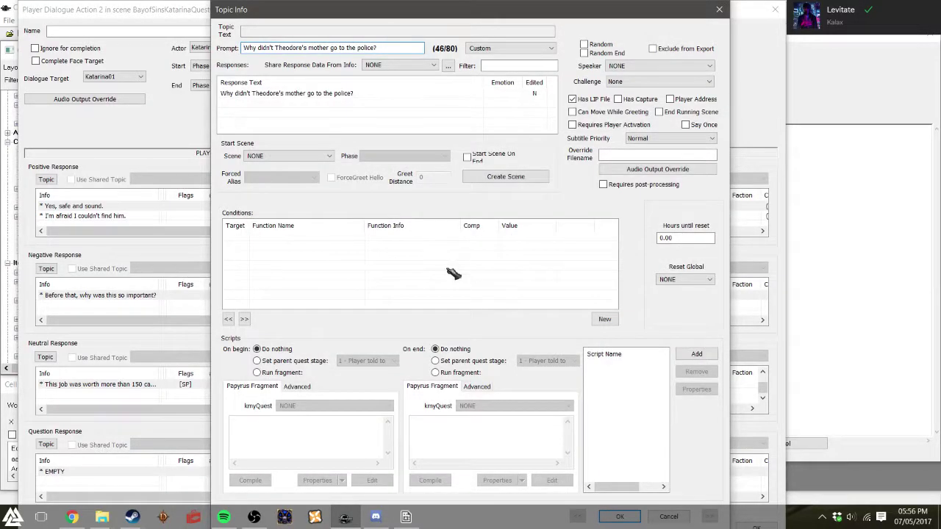
key(Return)
click(481, 475)
double_click(484, 474)
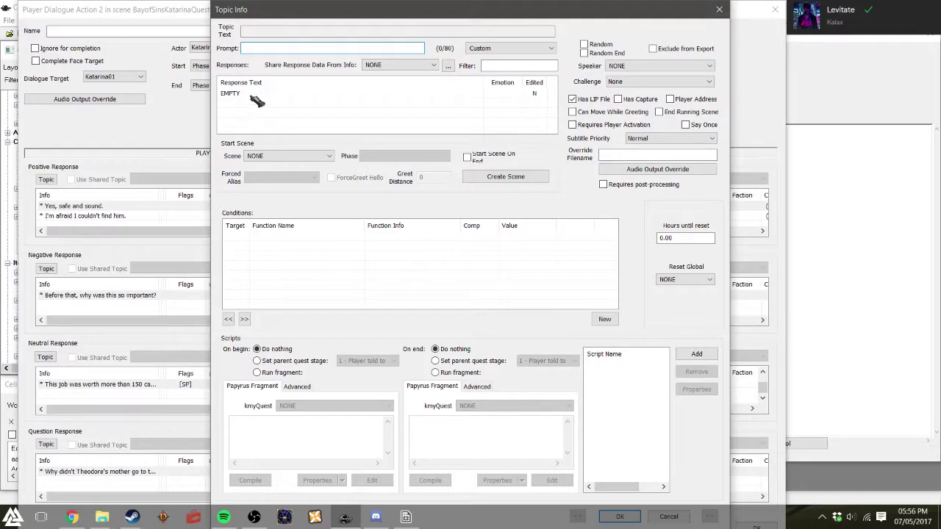
- Write the NPC reply 'The police? They're just glorified thugs…' ending 'She came to me because she wanted help, not more abuse.'
double_click(254, 96)
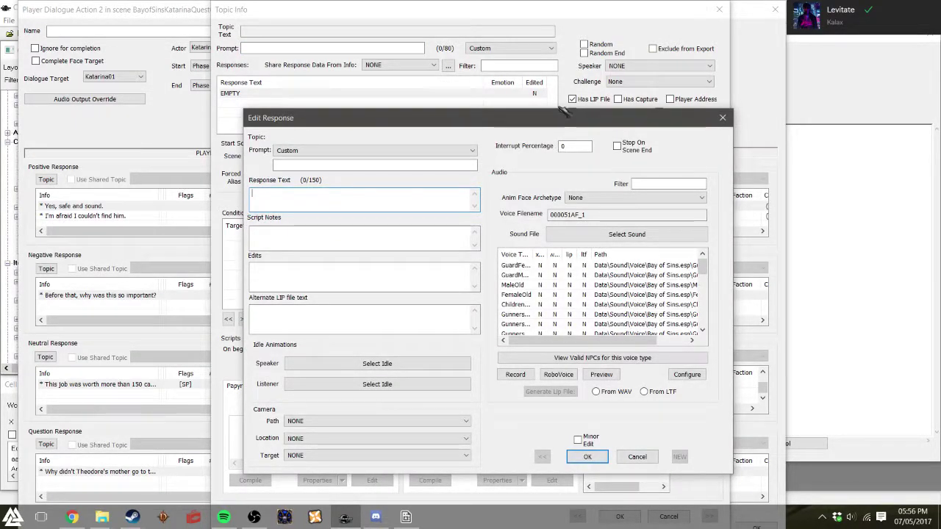
text(The police? They)
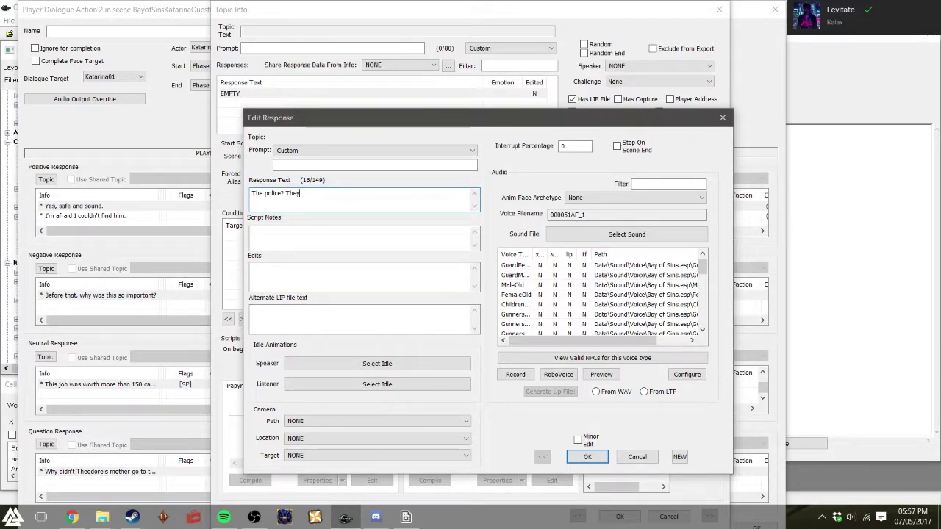
text('re just)
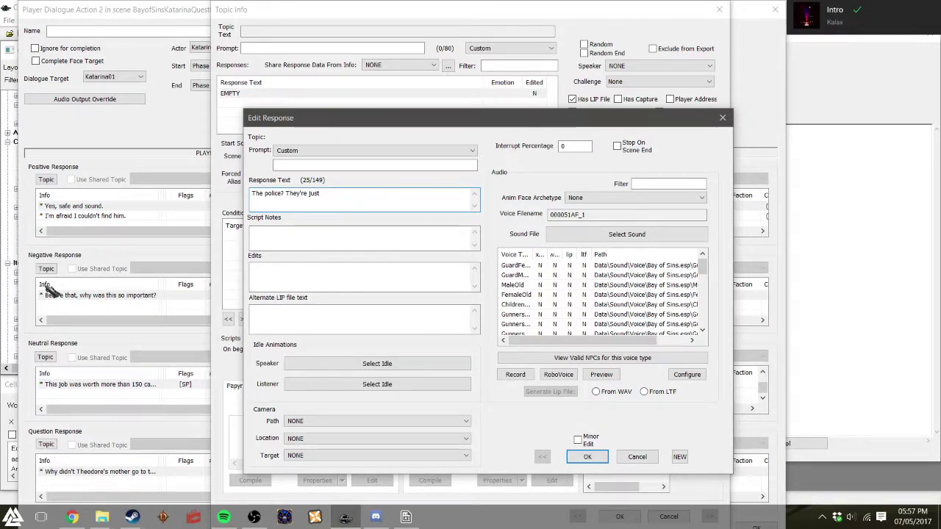
text(glorified thugs. They're only interested in he)
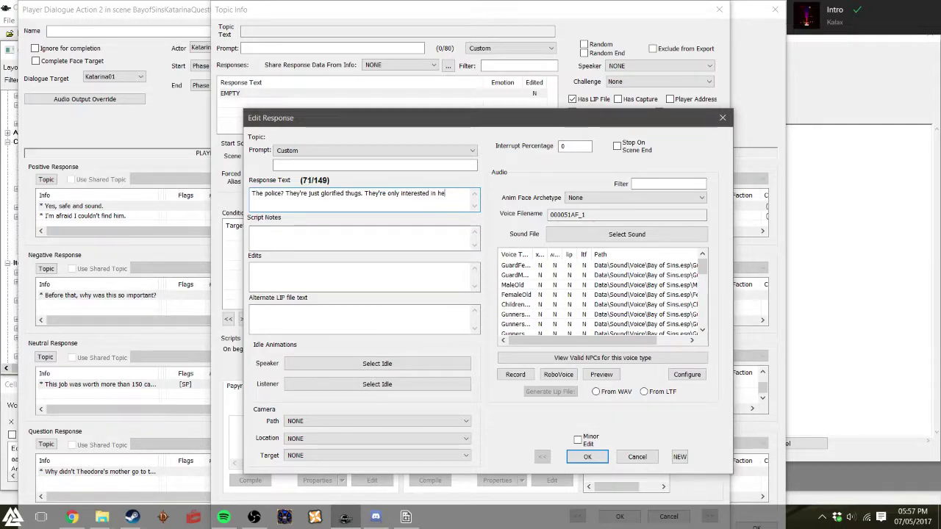
text(lping themselve)
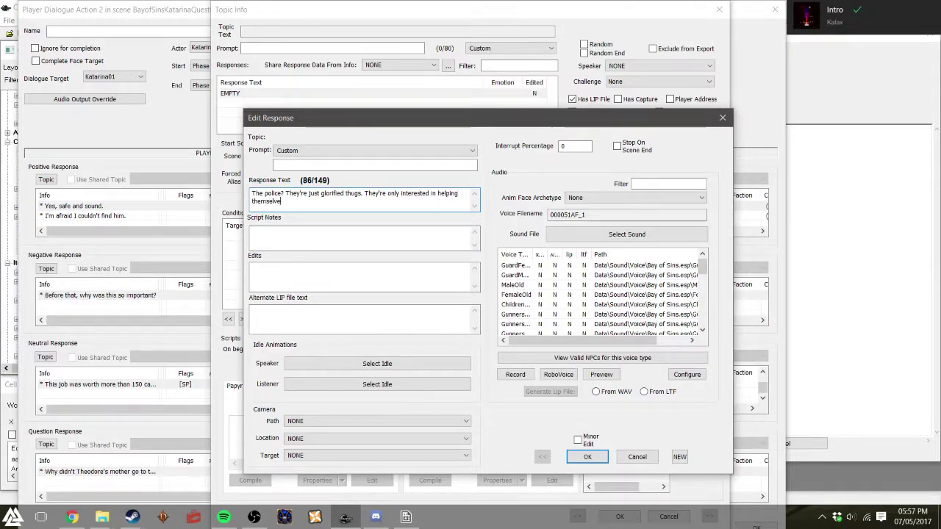
text(s to our caps. )
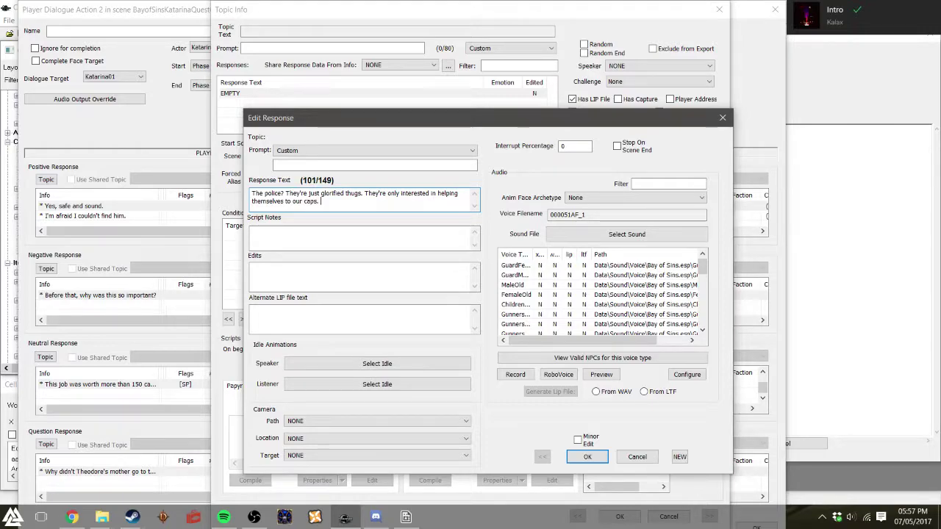
text(Not helping us. h)
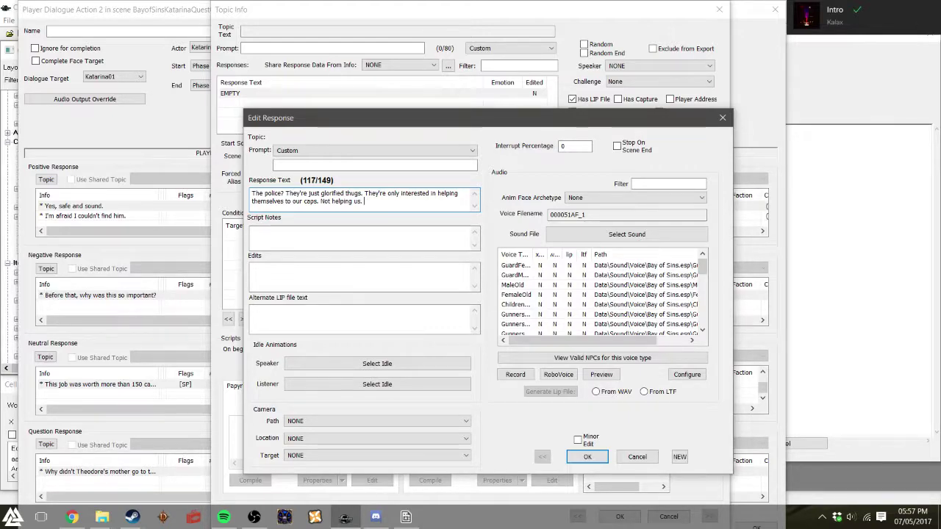
text(What a strange notion.)
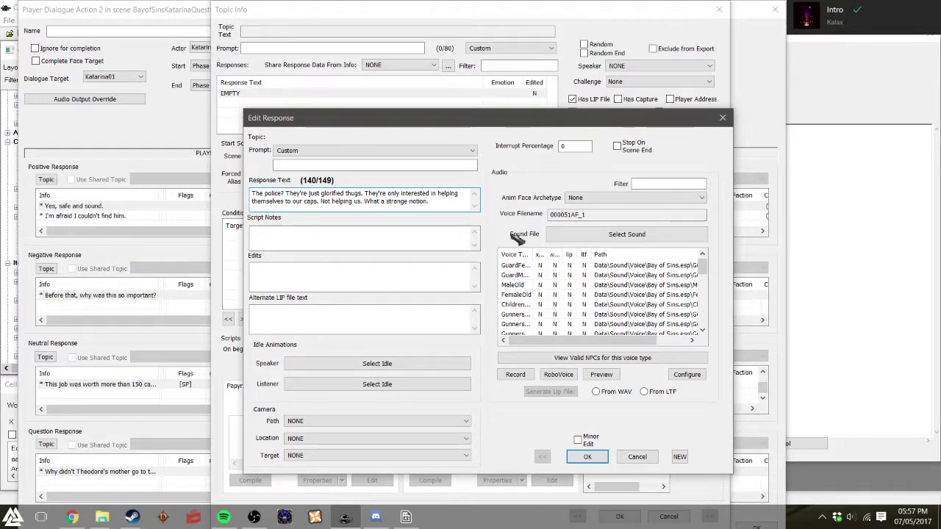
drag(430, 201, 365, 201)
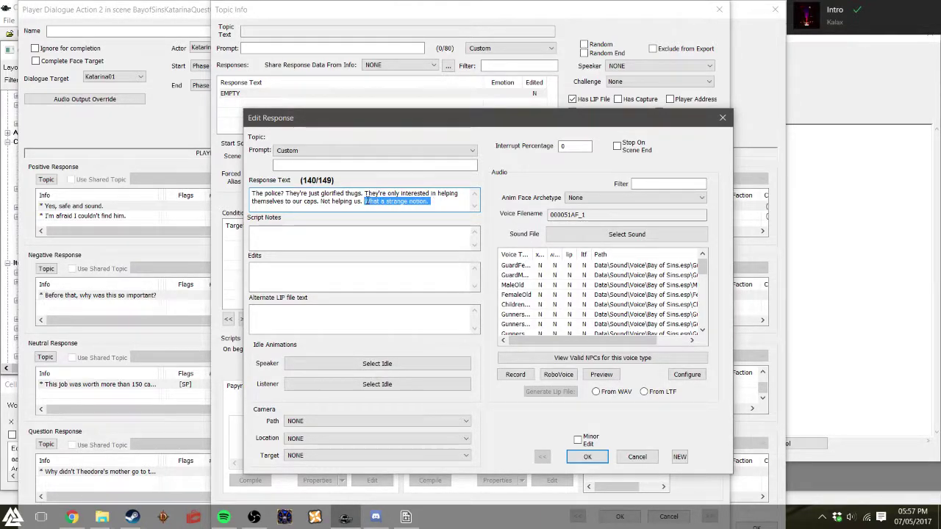
key(BackSpace)
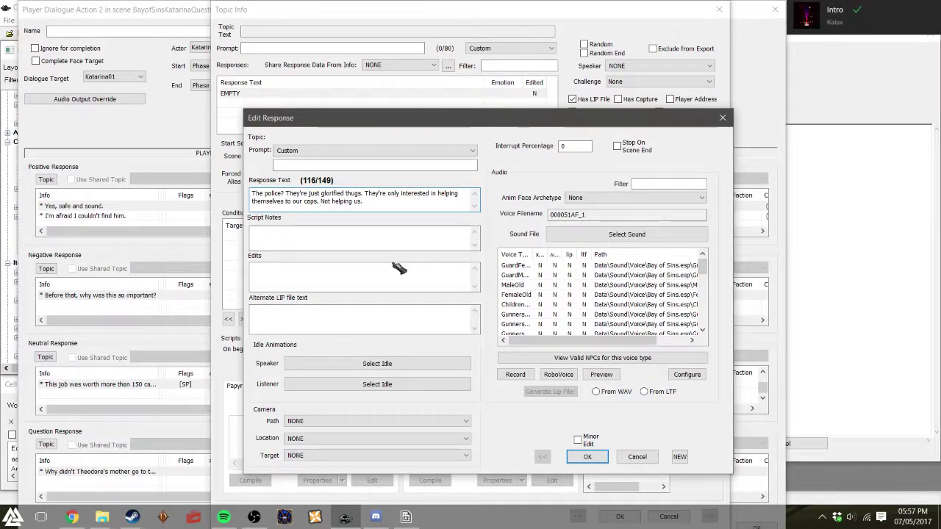
text(She came to me beause she wanted help)
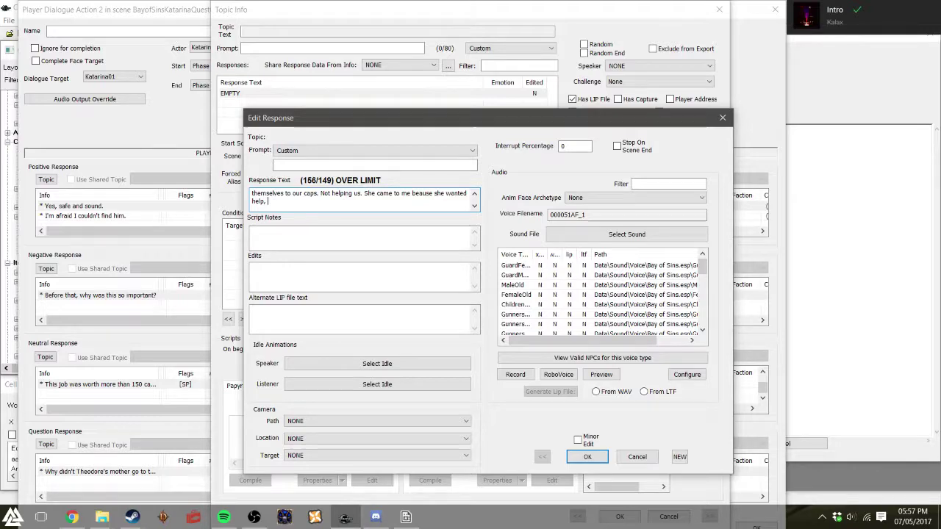
text(, not more abuse.)
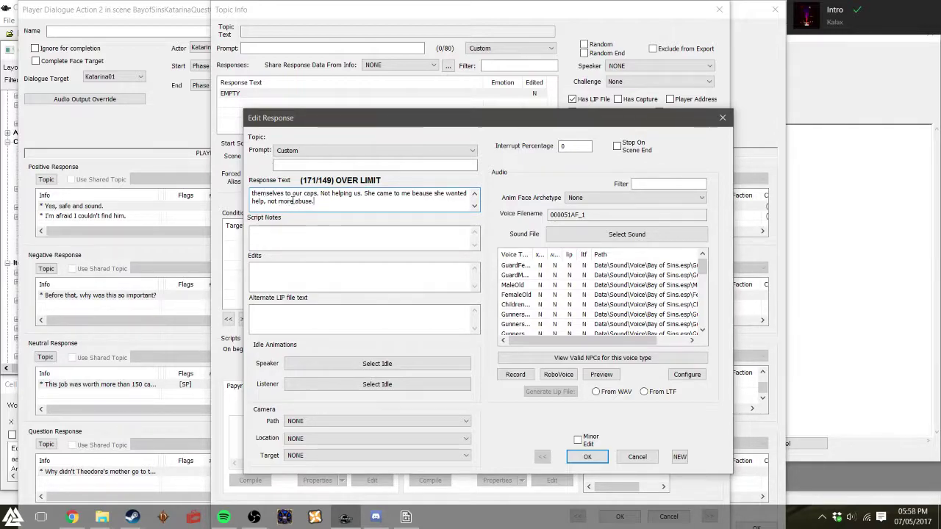
click(587, 456)
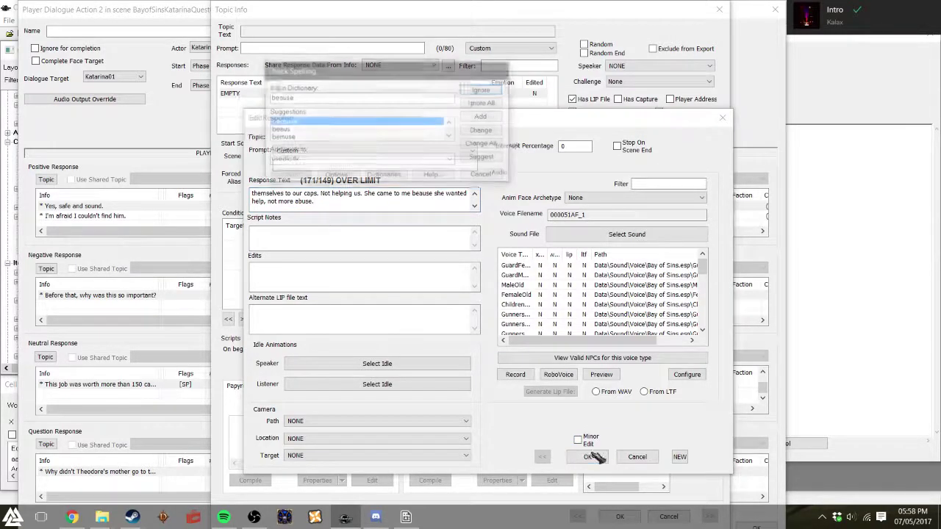
click(483, 175)
click(587, 457)
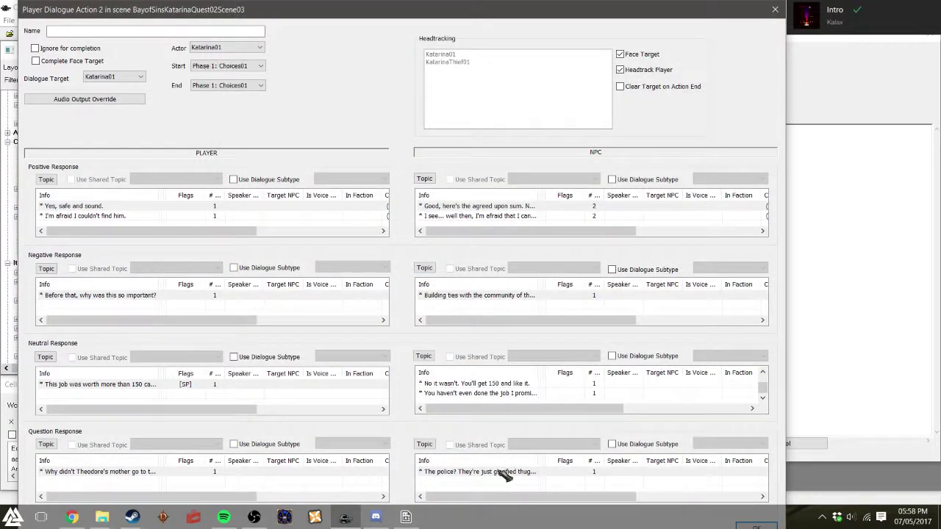
- Have the police reply start the Katarina scene at Choices01 on end, then close the dialogue action
double_click(499, 473)
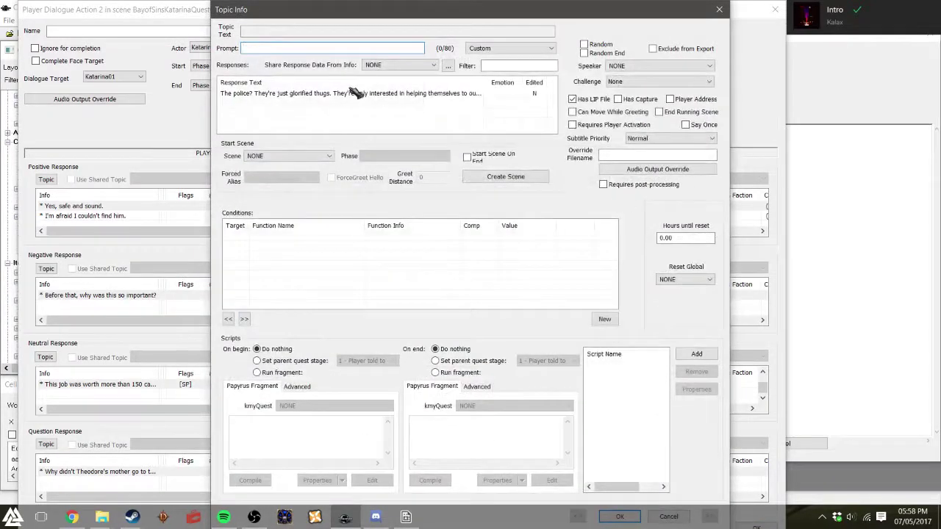
click(294, 156)
click(310, 184)
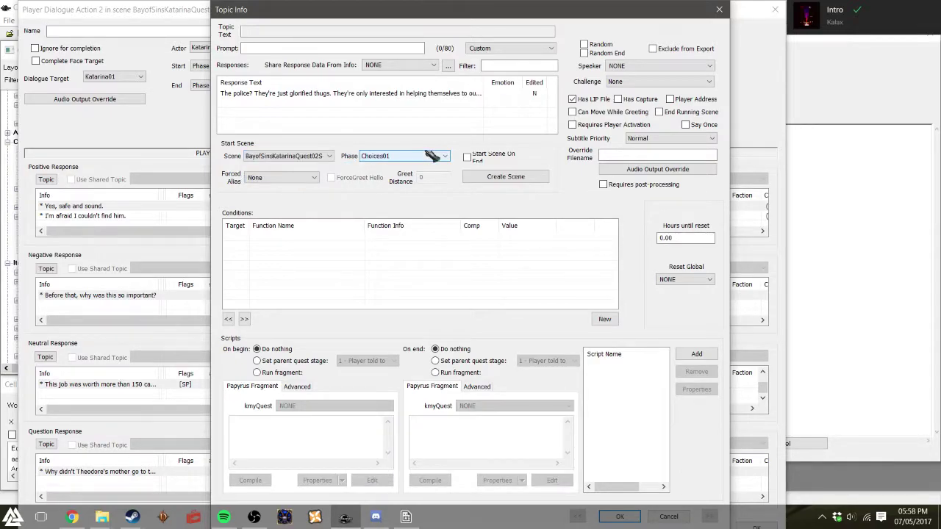
click(437, 156)
click(467, 157)
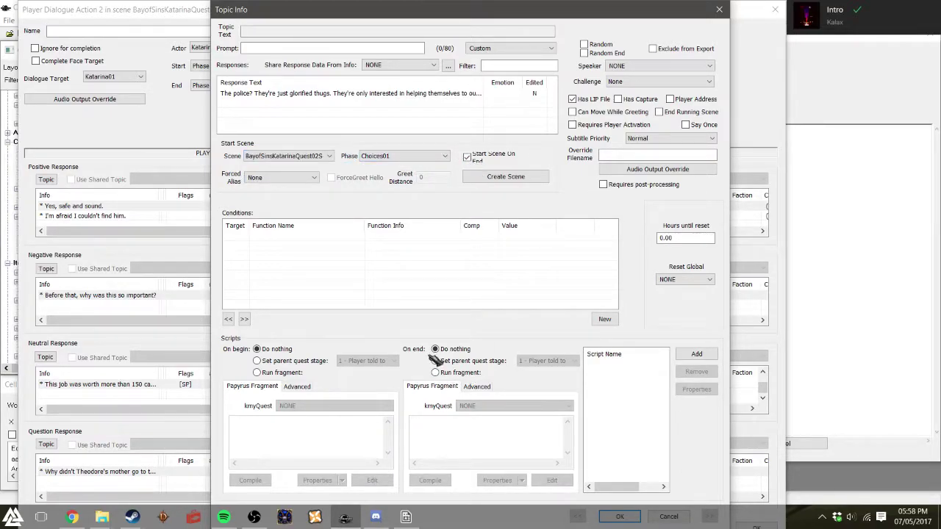
key(Return)
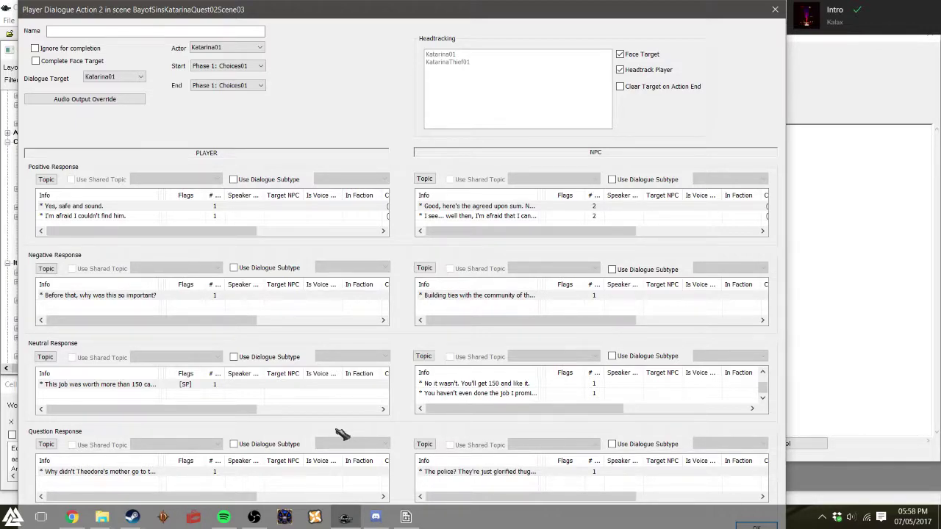
click(150, 211)
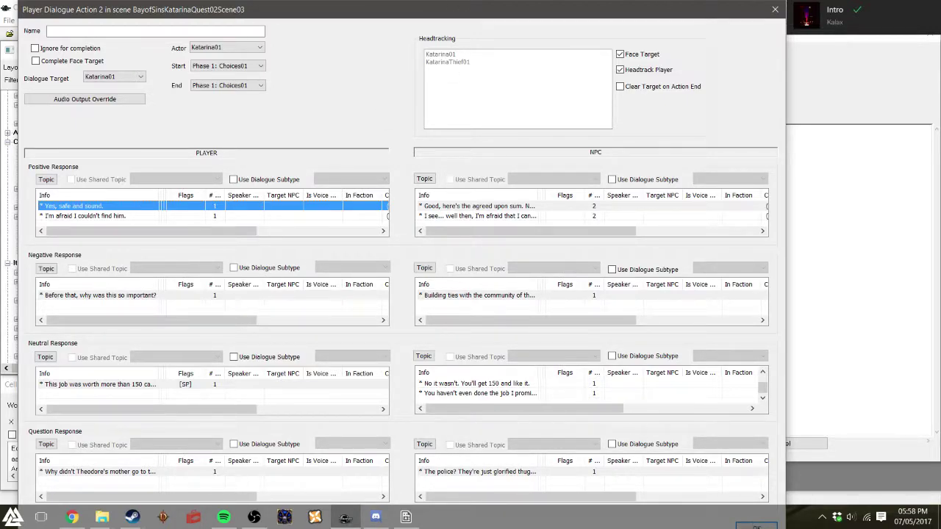
click(748, 527)
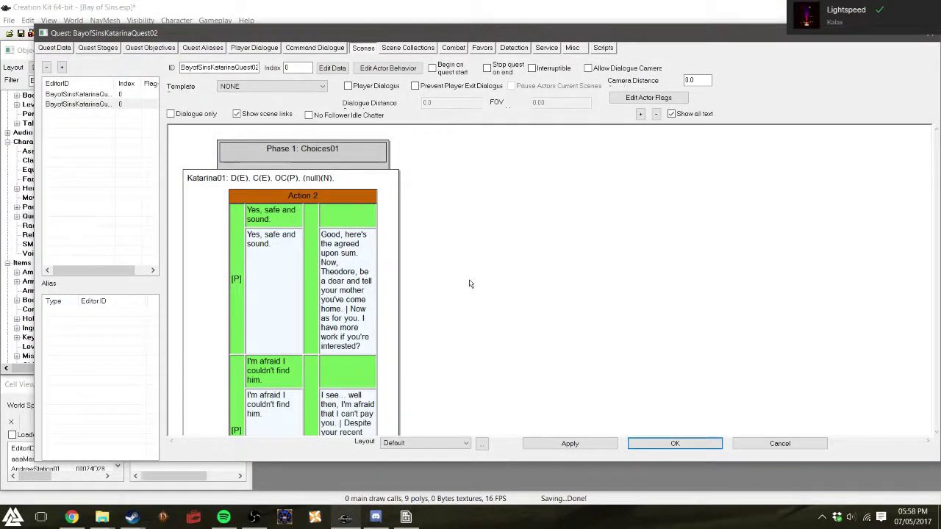
- Make the 150 caps reply start the Katarina quest scene at phase Choices01
scroll(465, 287, down, 1)
scroll(360, 359, down, 5)
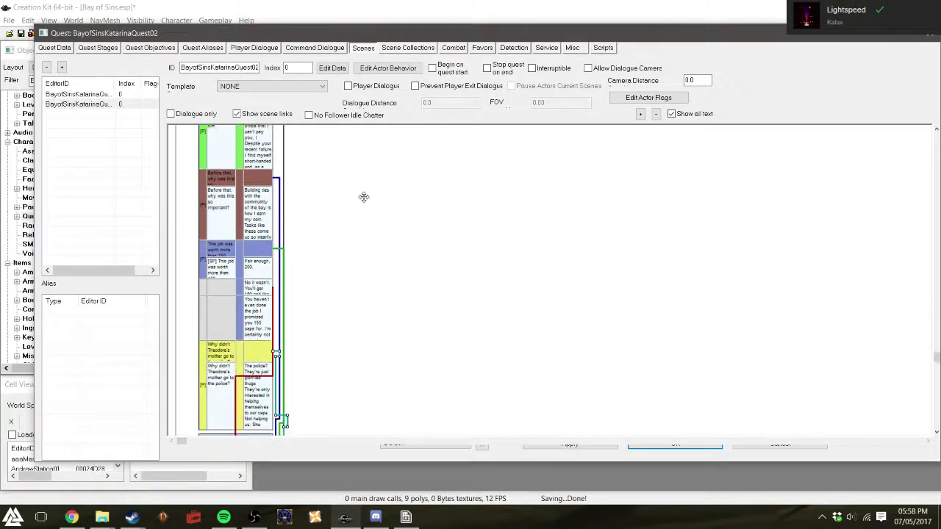
scroll(397, 421, up, 3)
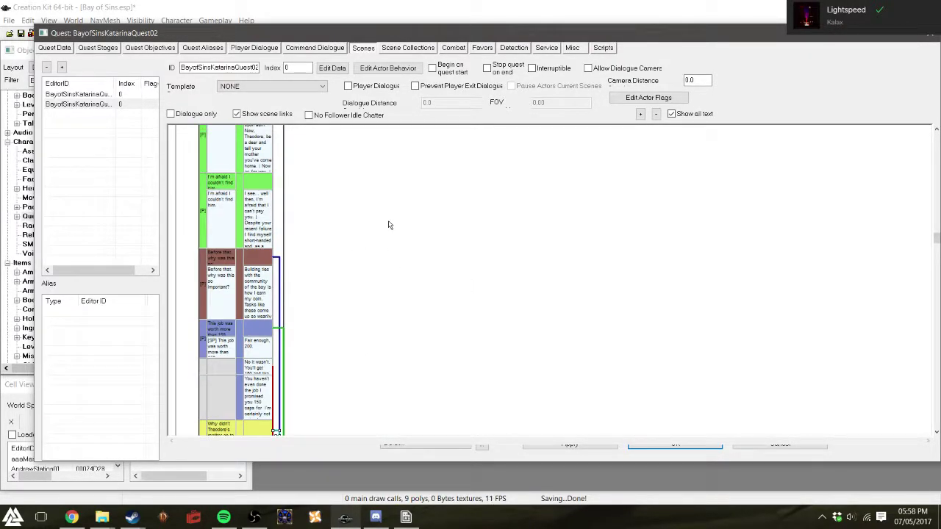
scroll(387, 272, up, 2)
scroll(397, 227, down, 3)
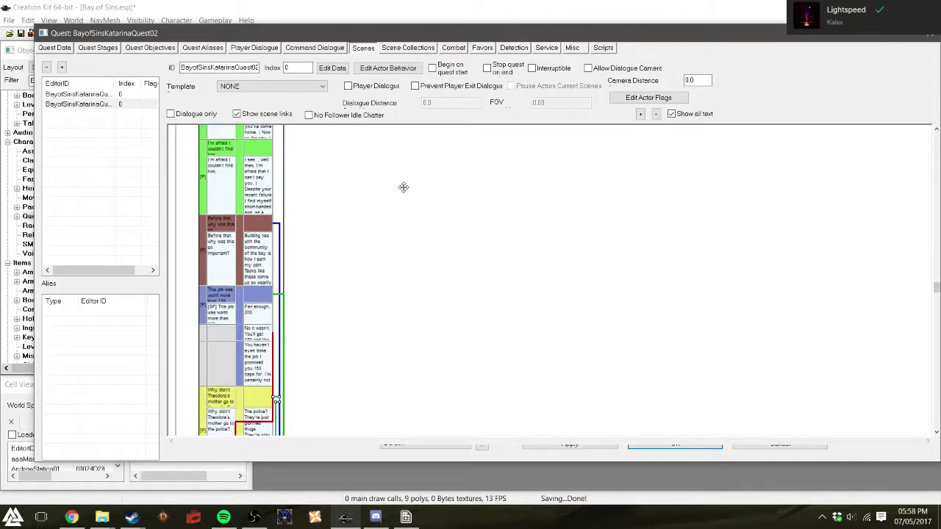
double_click(252, 357)
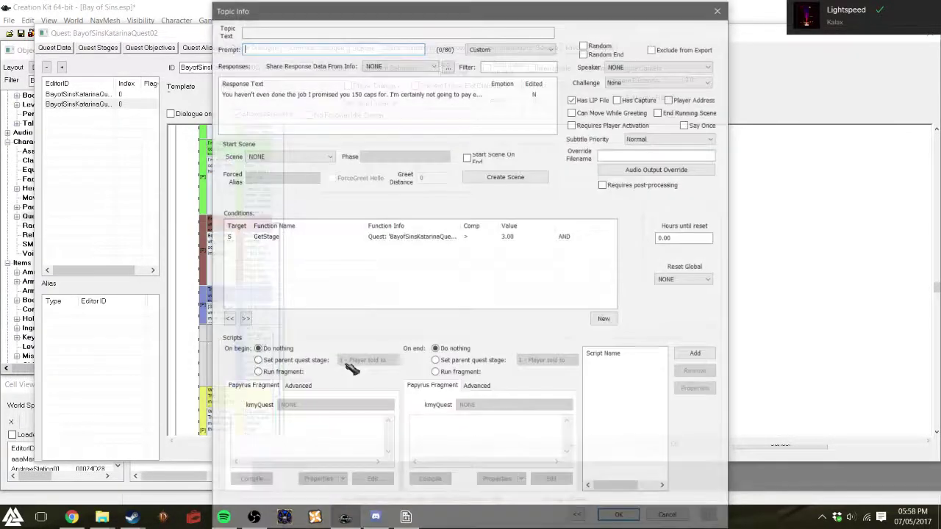
click(328, 156)
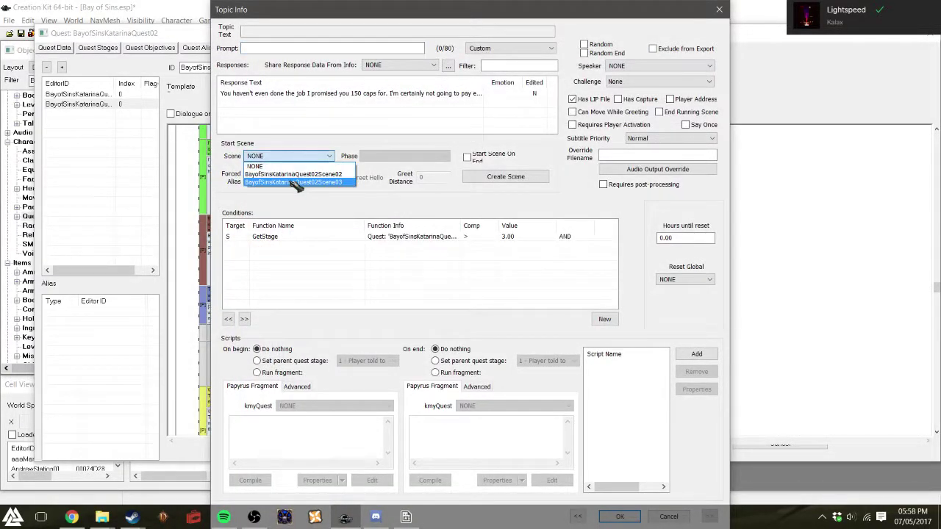
click(294, 183)
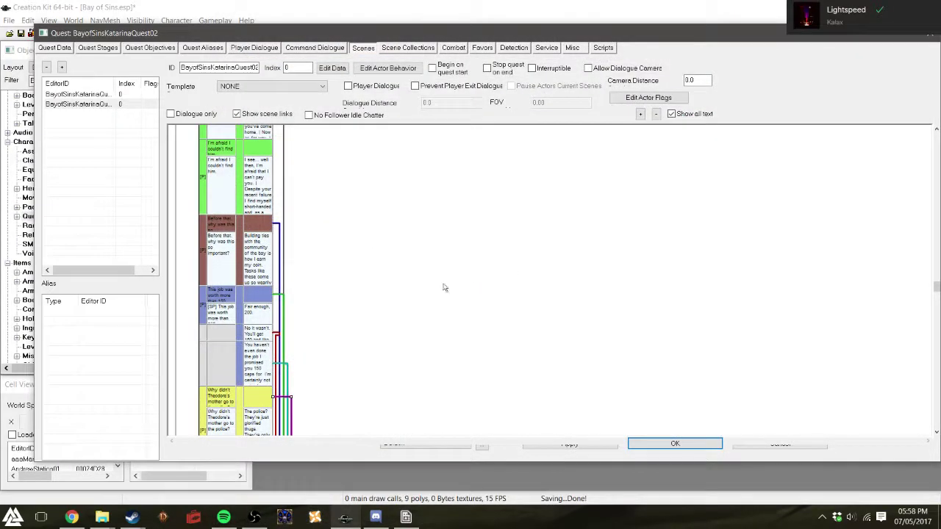
scroll(393, 332, down, 5)
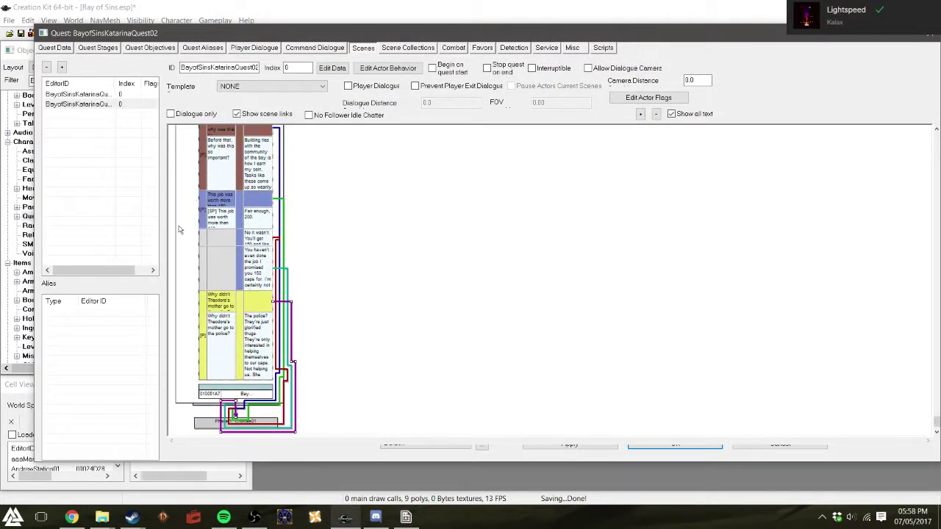
scroll(396, 214, up, 3)
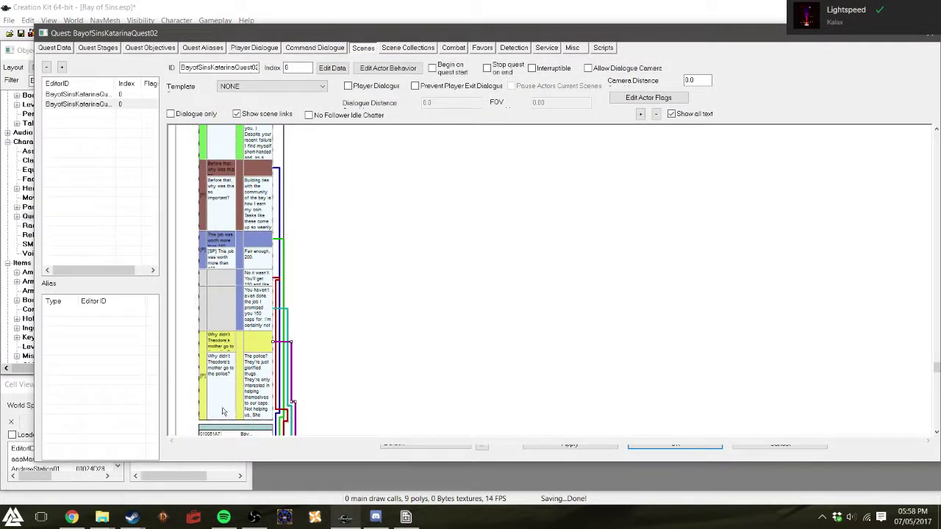
scroll(384, 271, up, 3)
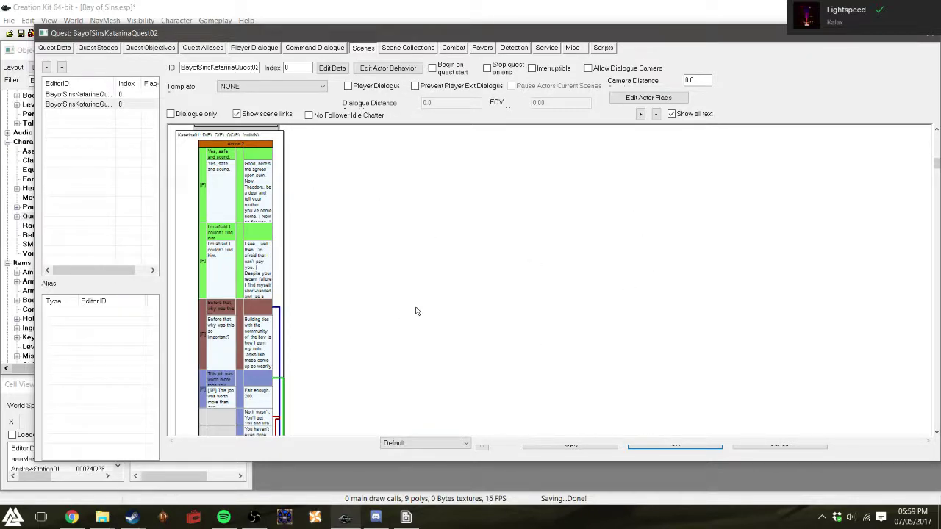
- Toggle the Dialogue-only view and inspect the Scene03 graph and its small topic box
scroll(409, 213, up, 1)
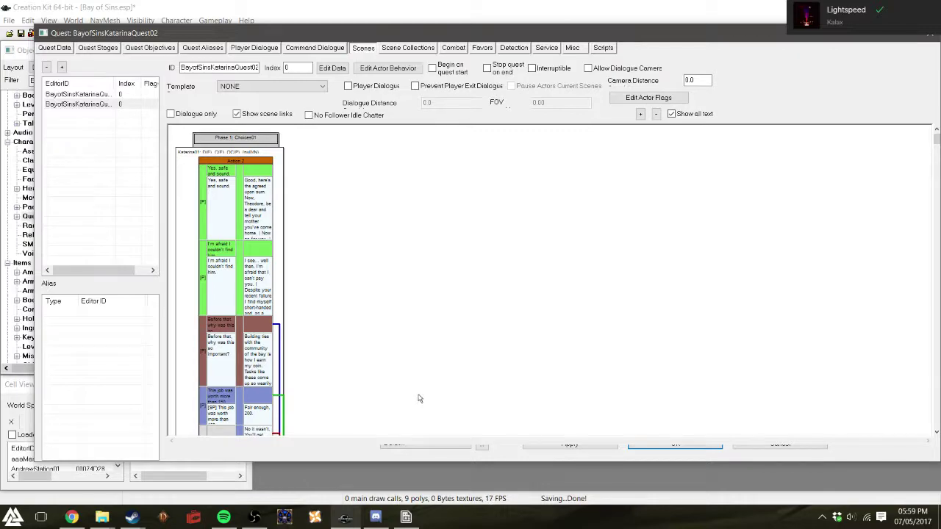
scroll(420, 235, down, 10)
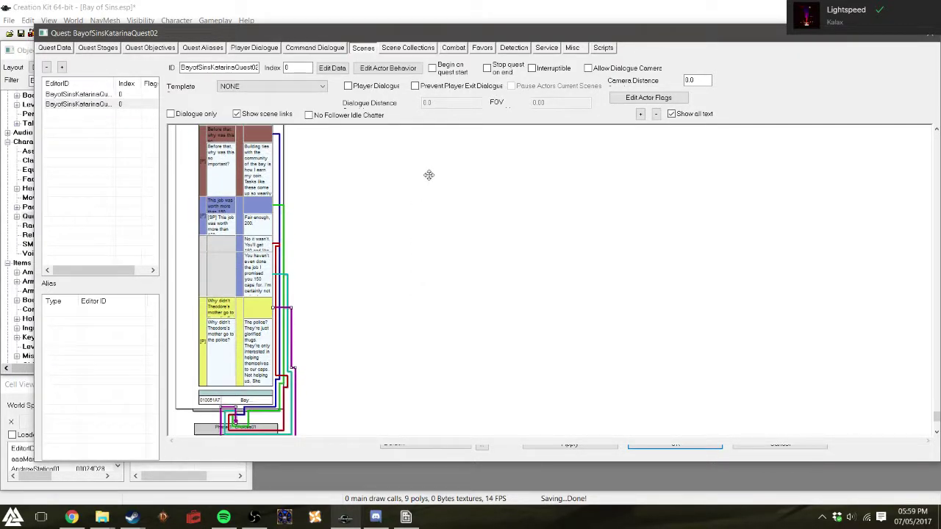
scroll(439, 302, up, 10)
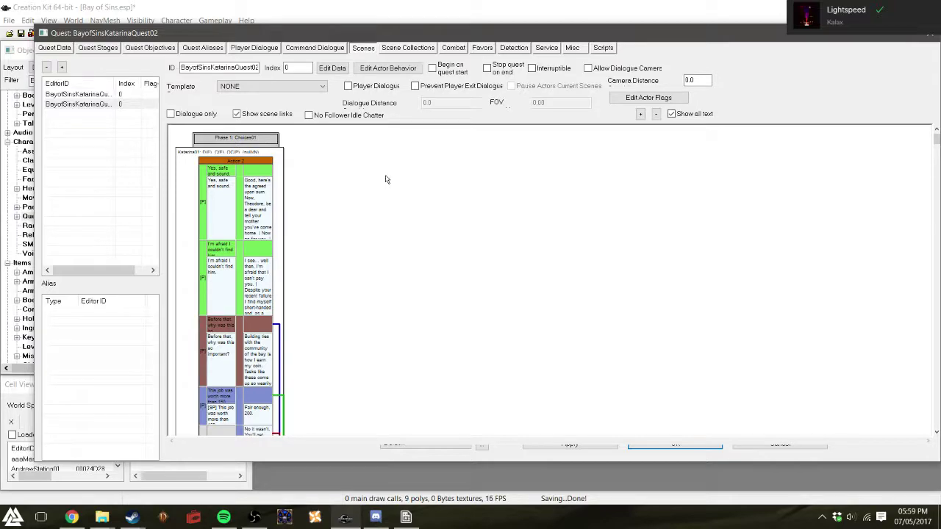
click(172, 114)
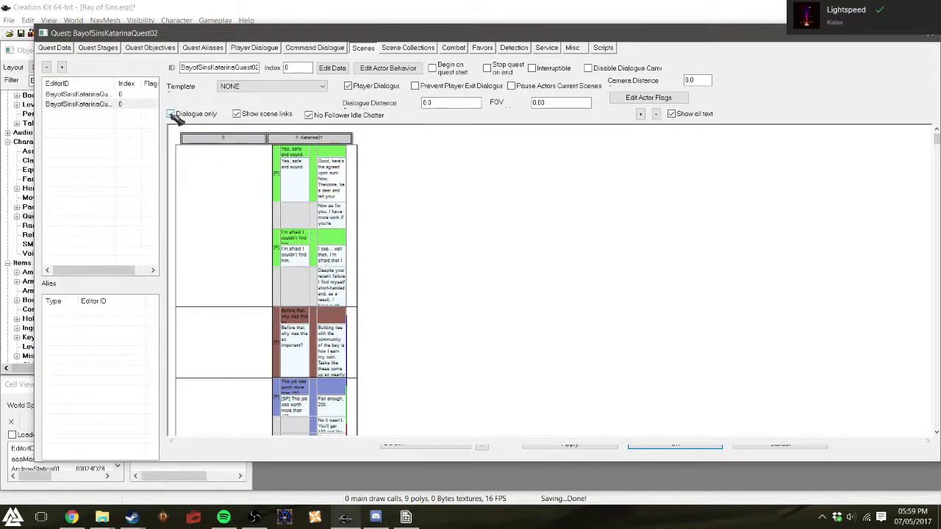
click(172, 114)
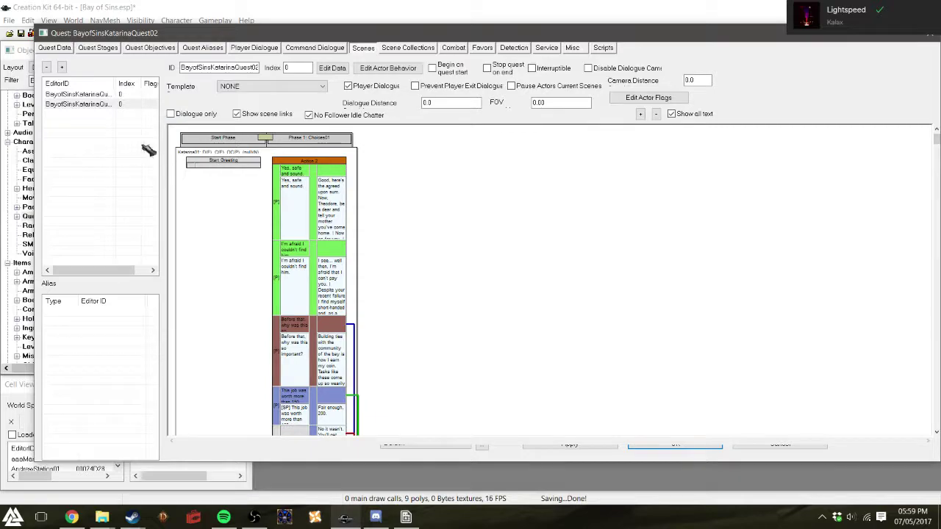
scroll(557, 281, down, 3)
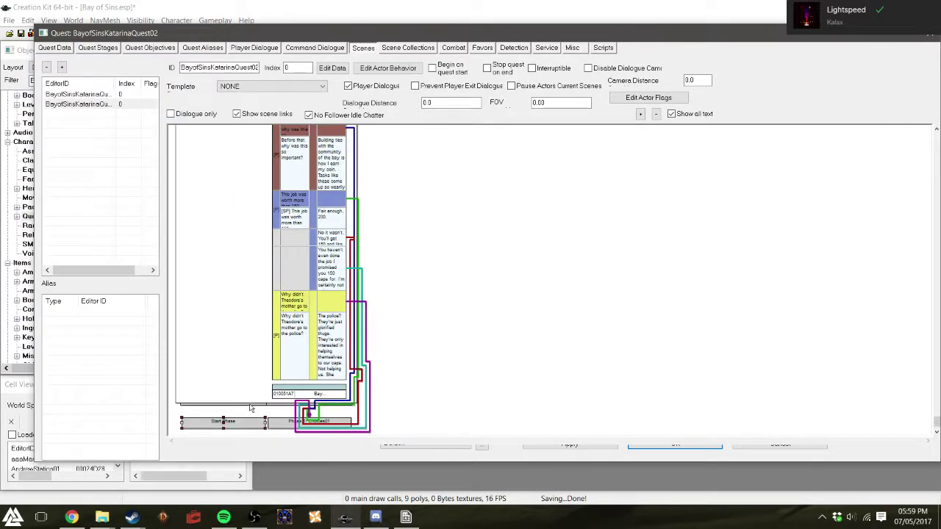
drag(273, 397, 182, 399)
drag(305, 391, 215, 393)
scroll(431, 418, up, 5)
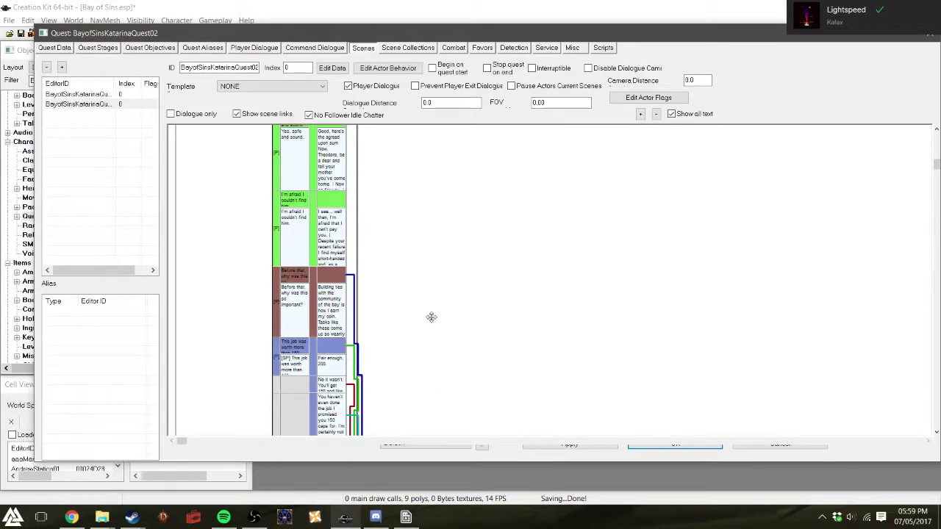
- Create a new Start Greeting topic, extending its default ID with a Katarina greeting name
double_click(223, 168)
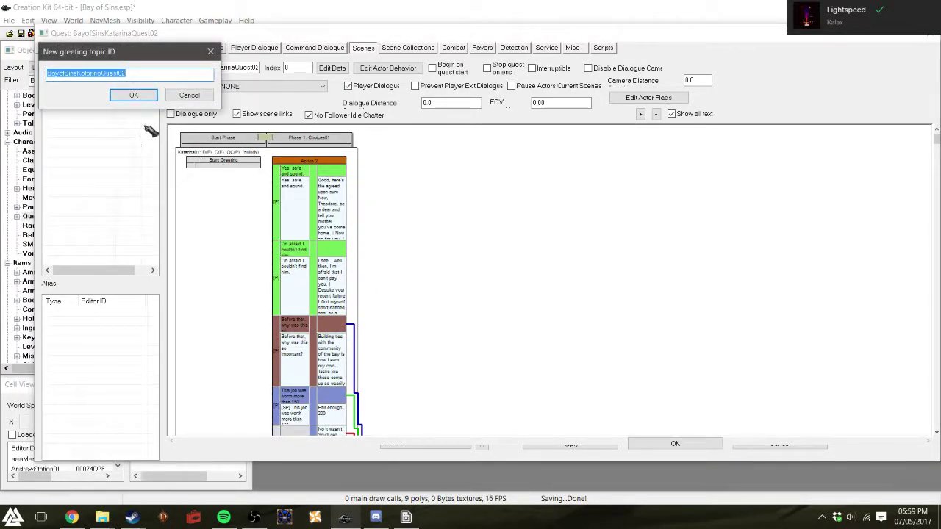
click(176, 74)
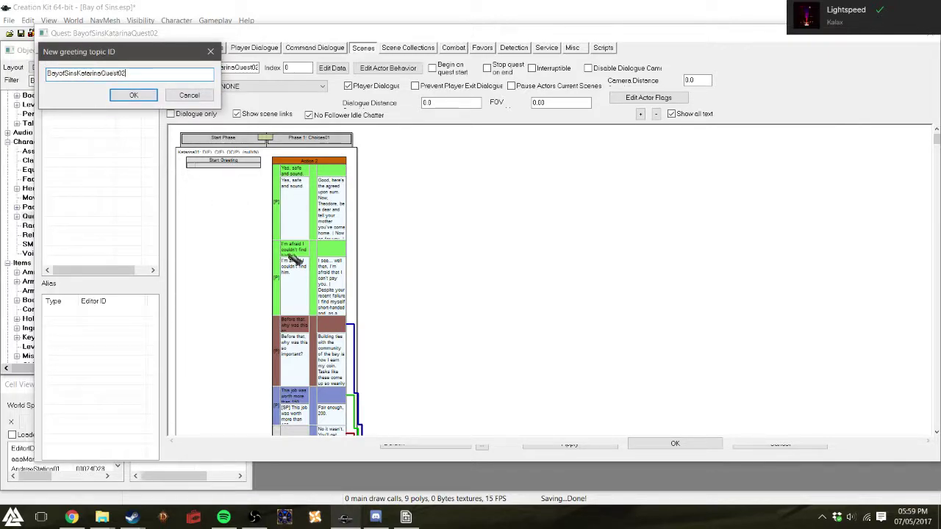
text(K)
text(atarinaGreetingQue)
key(BackSpace)
key(BackSpace)
key(BackSpace)
click(133, 95)
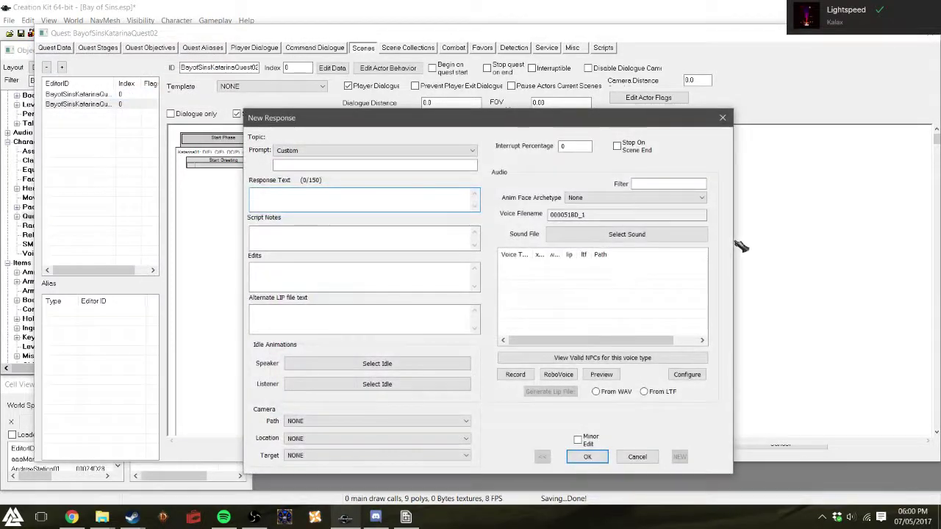
- Enter the response 'I see you've brought our errant boy back. Well done!' and save it
drag(333, 126, 290, 123)
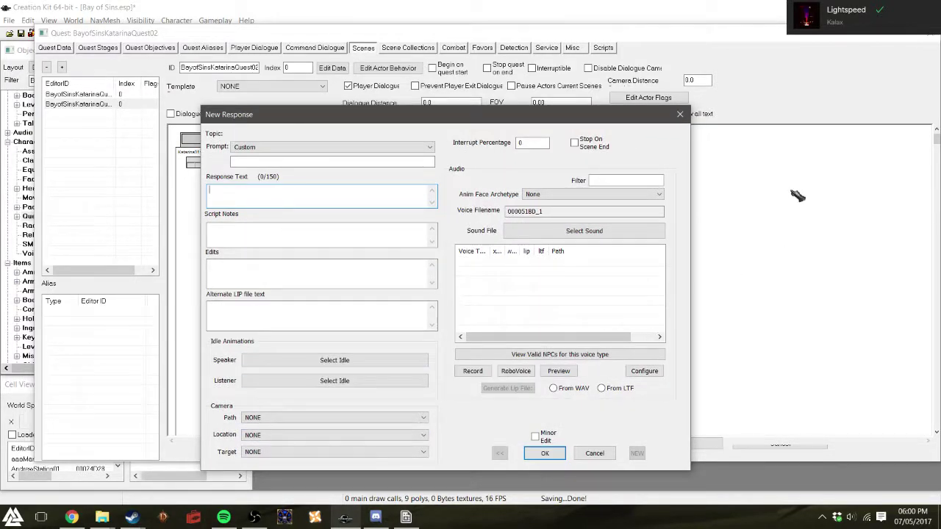
text(I see you've brought our errant boy back. Well done!)
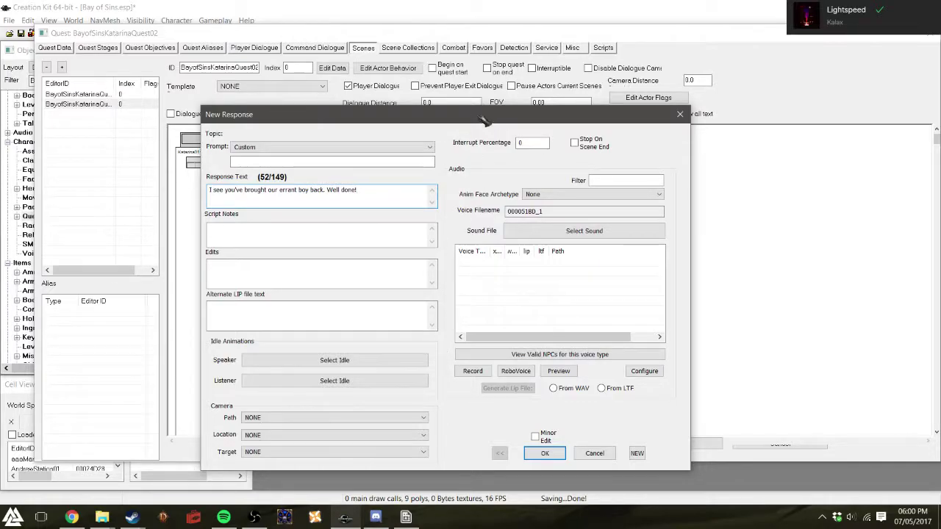
drag(485, 122, 799, 114)
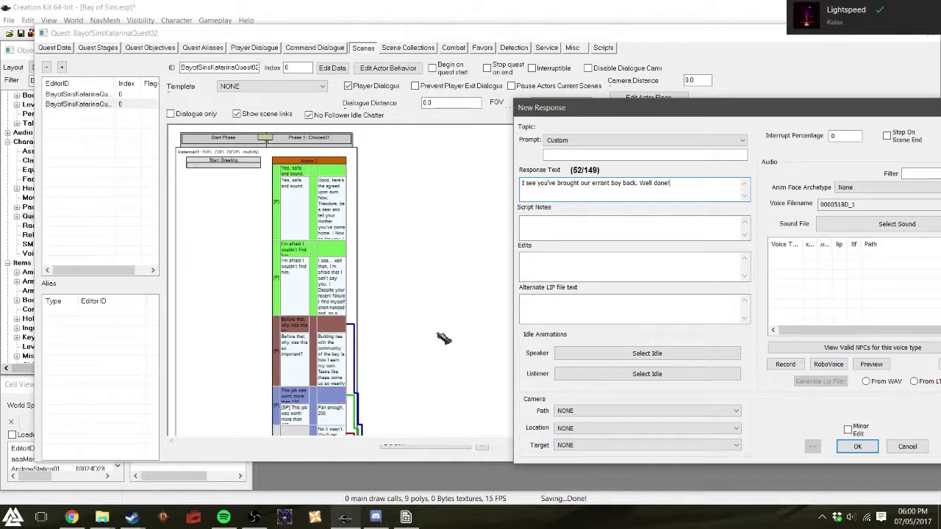
drag(638, 112, 596, 95)
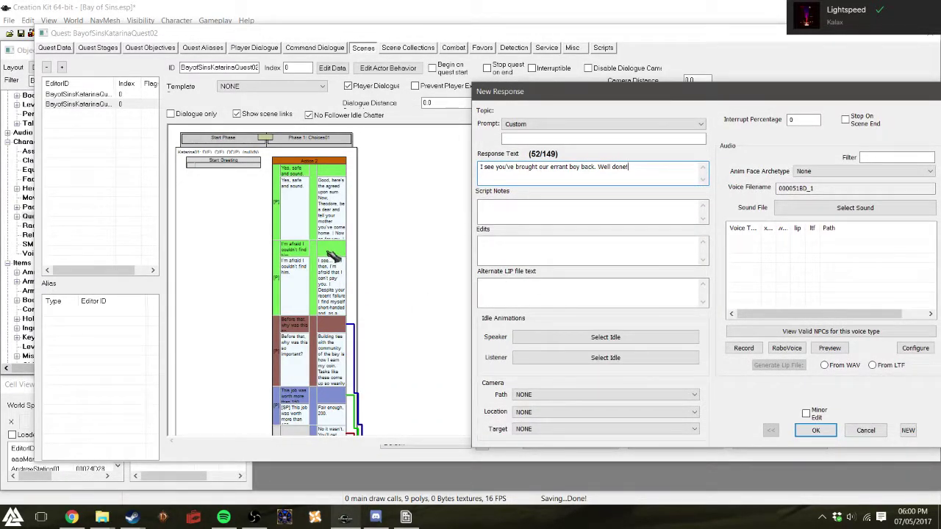
drag(709, 94, 409, 108)
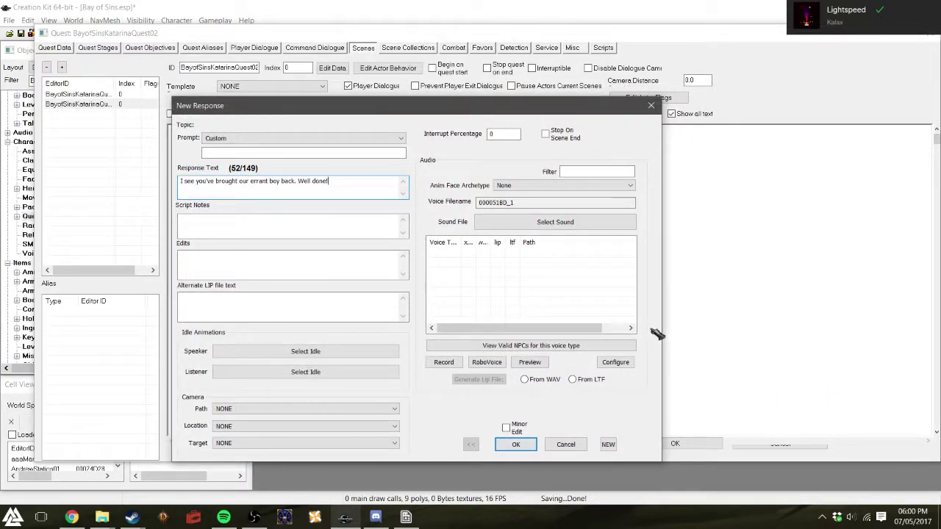
click(519, 445)
- Paste the stage condition into the greeting and set it to GetStage == 3
right_click(374, 250)
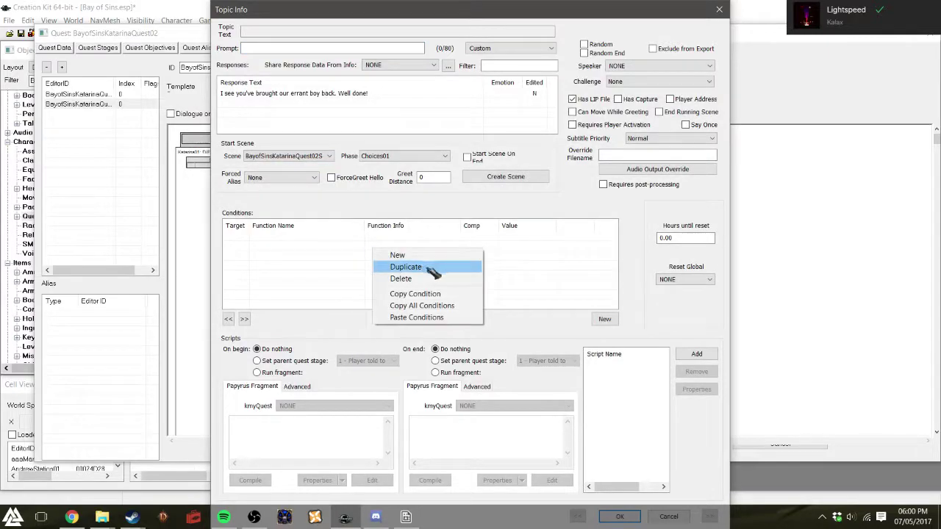
click(427, 317)
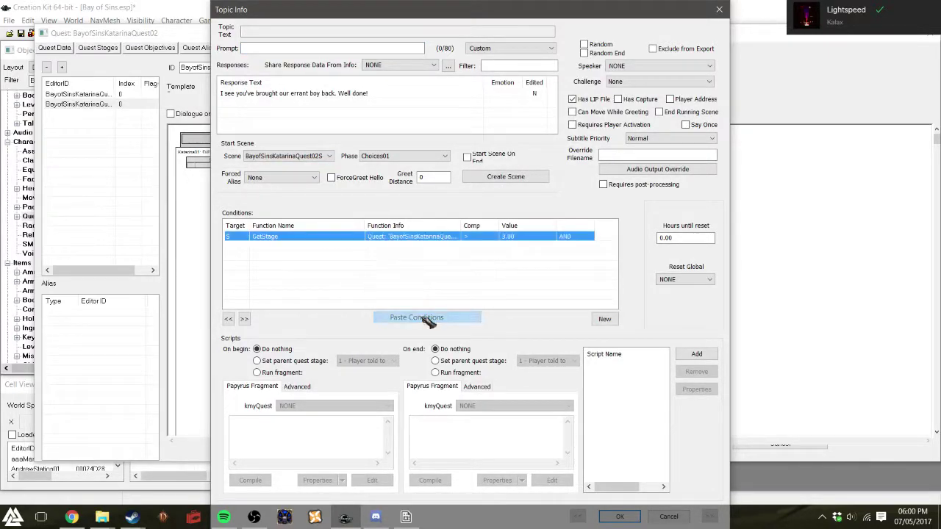
double_click(513, 242)
click(550, 281)
click(547, 292)
click(688, 273)
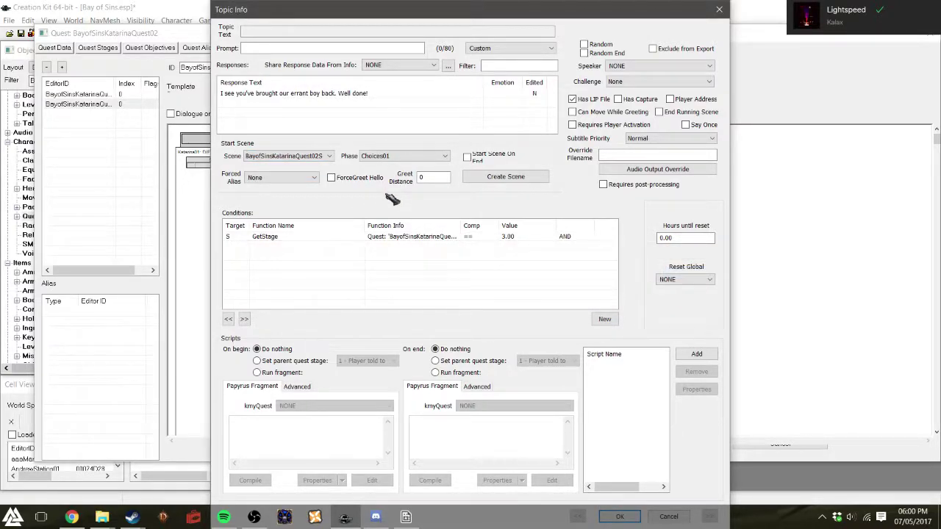
- Enable Start Scene On End, close the greeting, and add a new topic response
click(467, 157)
key(Return)
right_click(278, 180)
click(294, 183)
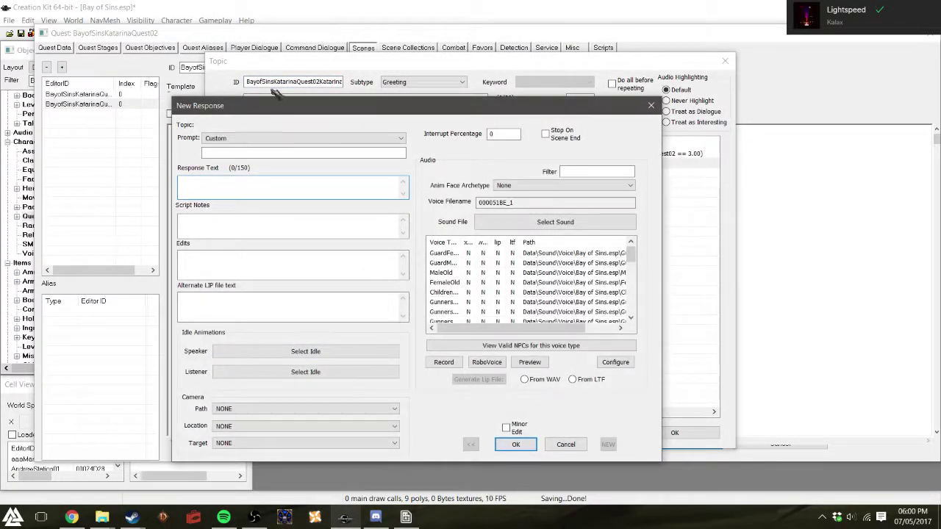
drag(278, 105, 302, 204)
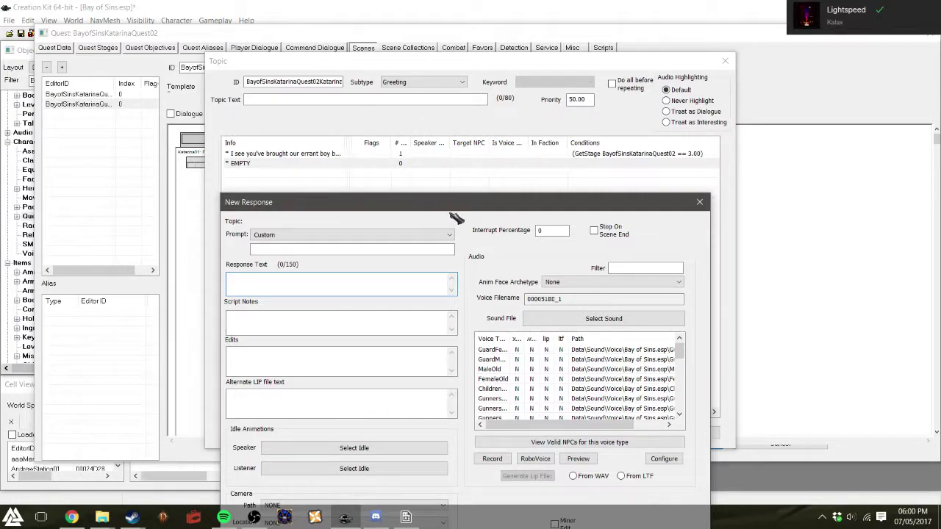
- Add the 'I don't see Theodore with you. Does this mean…' greeting with the pasted GetStage > 3 condition
text(I don't see Theodore with you. Does this mean that you're still looking for hi)
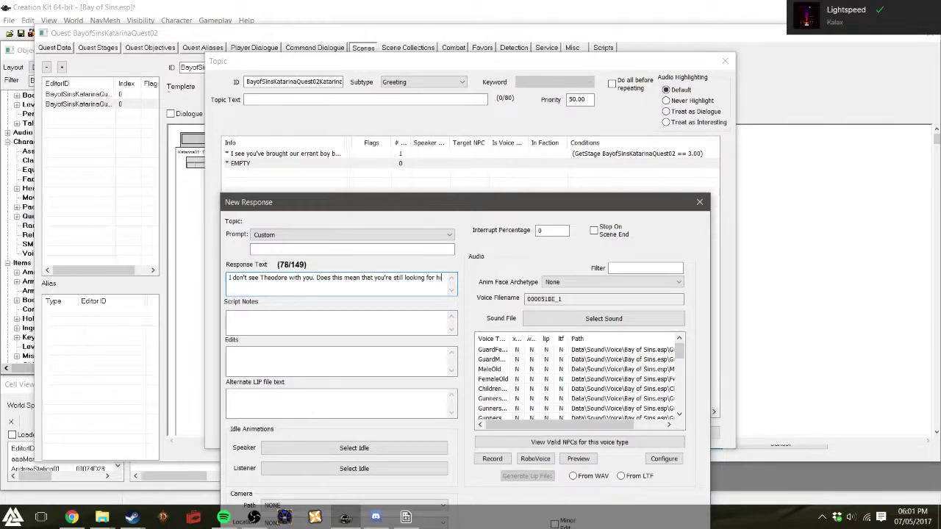
text(m?)
key(Return)
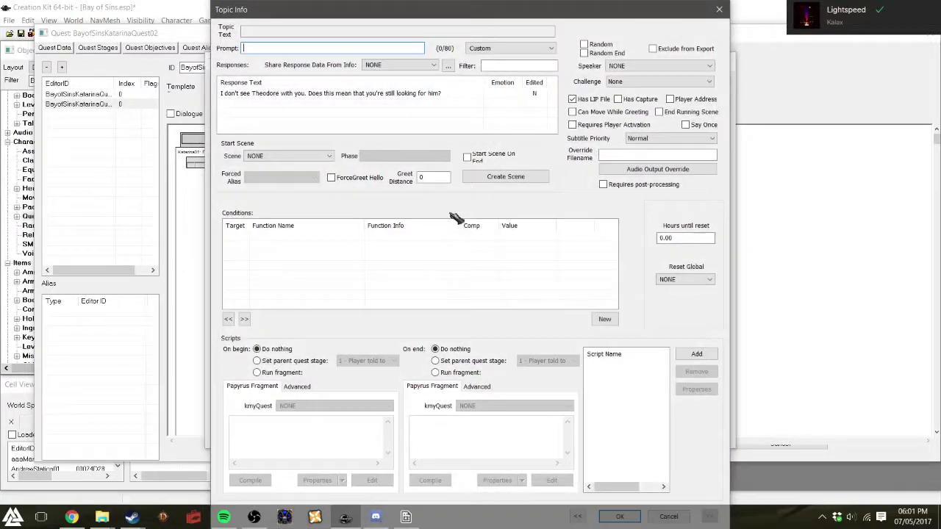
right_click(402, 268)
click(428, 333)
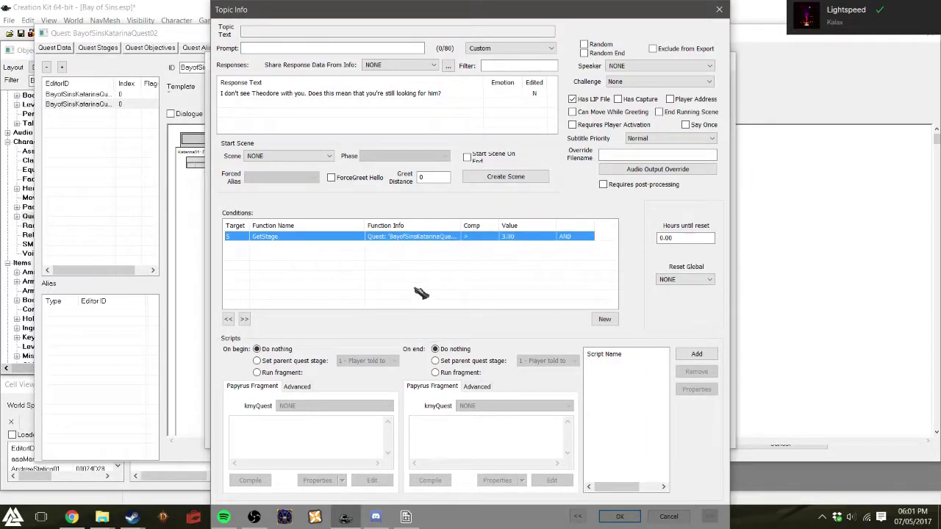
key(Return)
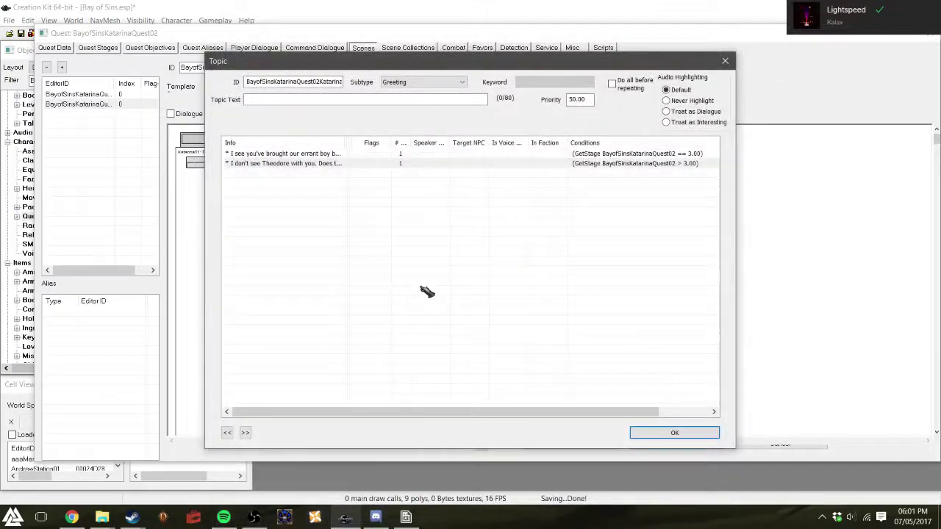
click(668, 432)
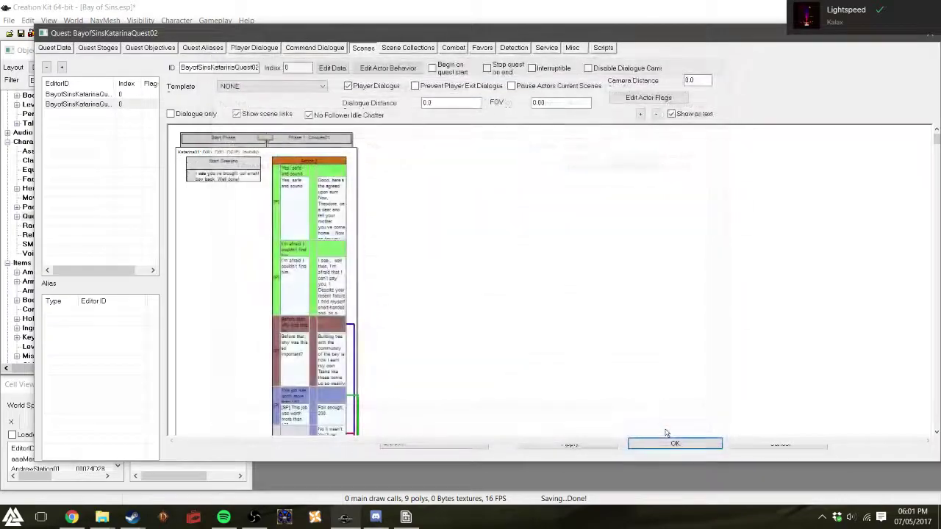
- Reopen the Start Greeting topic and the 'errant boy' response's Topic Info
double_click(229, 180)
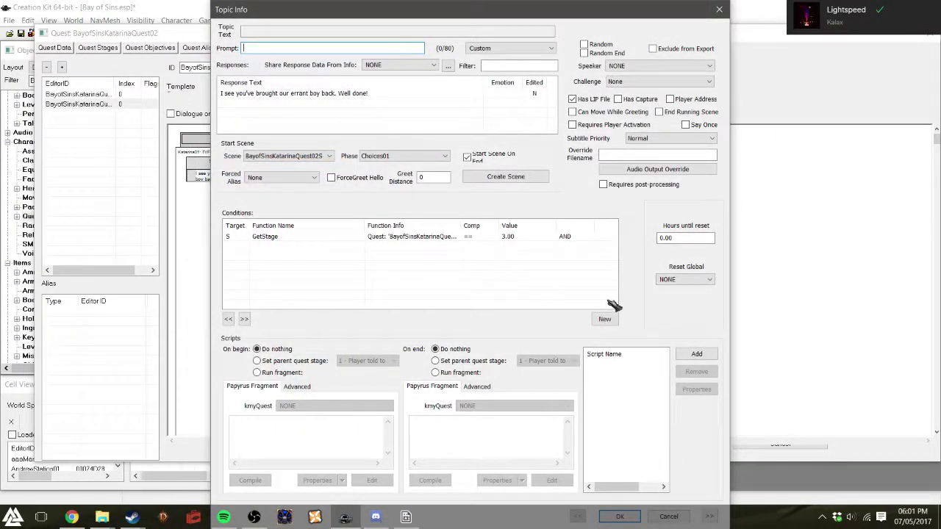
click(719, 9)
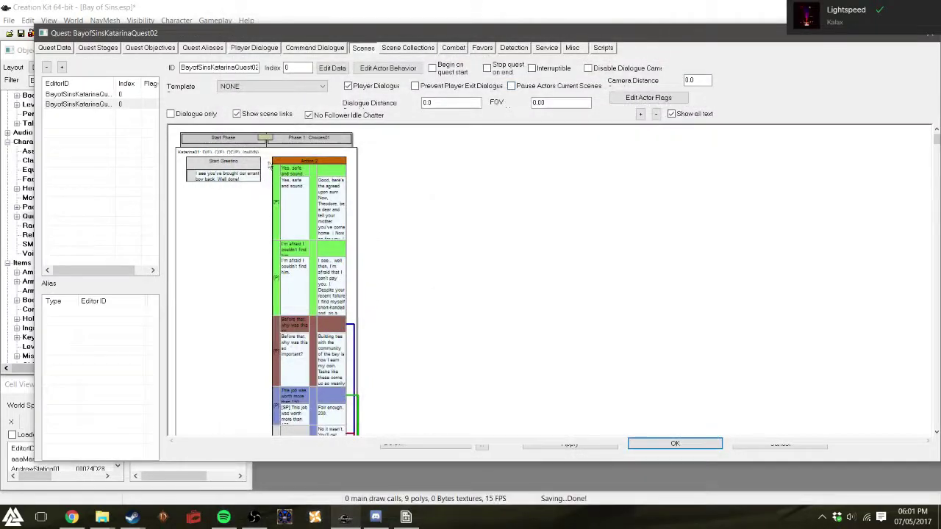
double_click(237, 168)
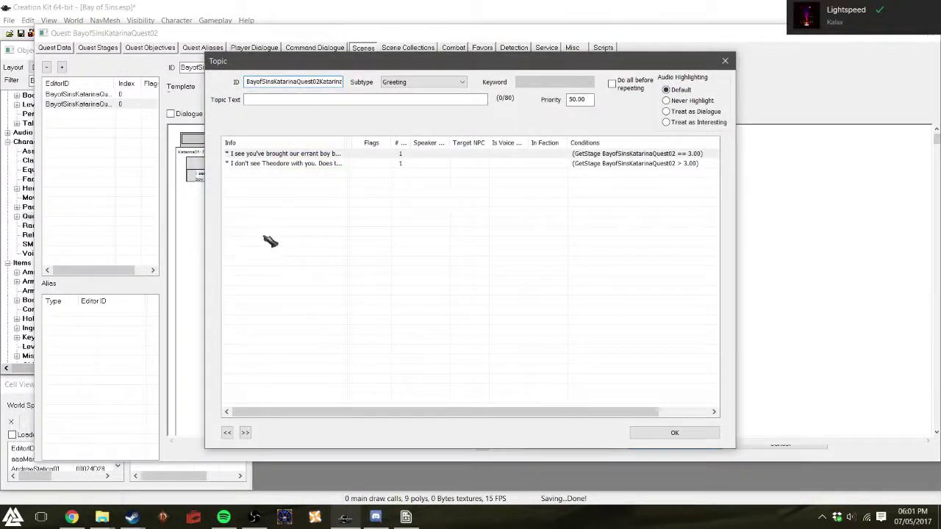
click(299, 165)
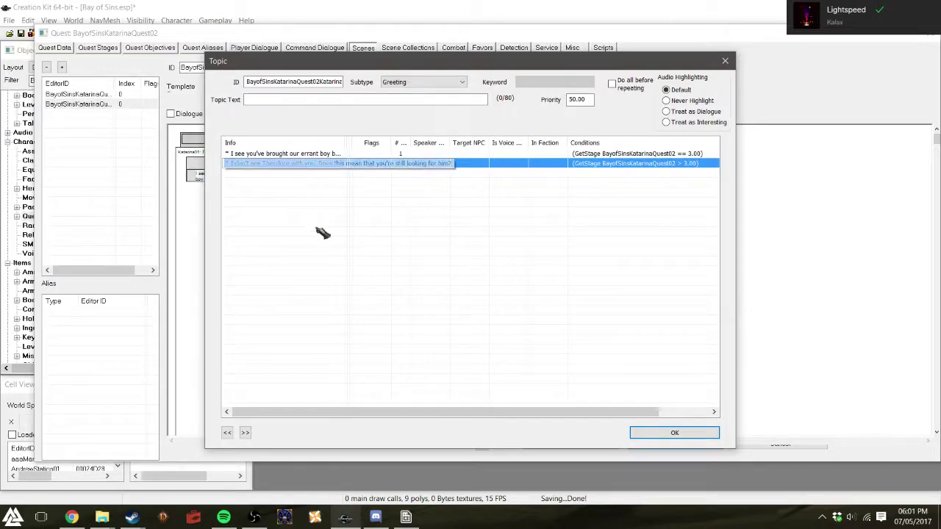
drag(333, 65, 554, 78)
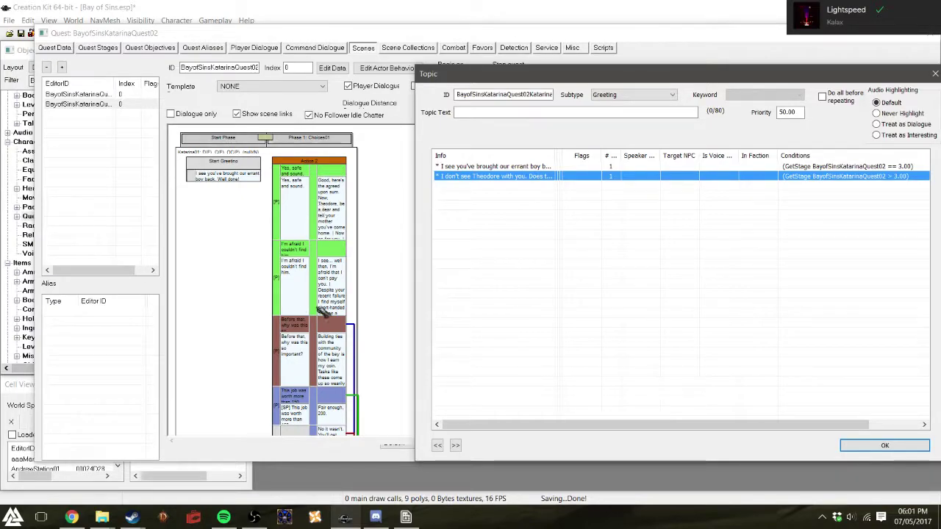
drag(674, 78, 461, 81)
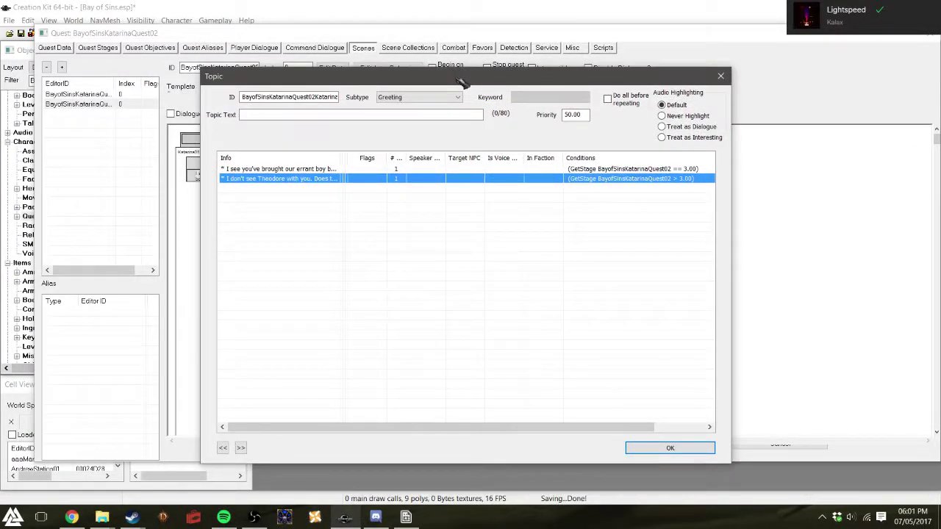
click(588, 170)
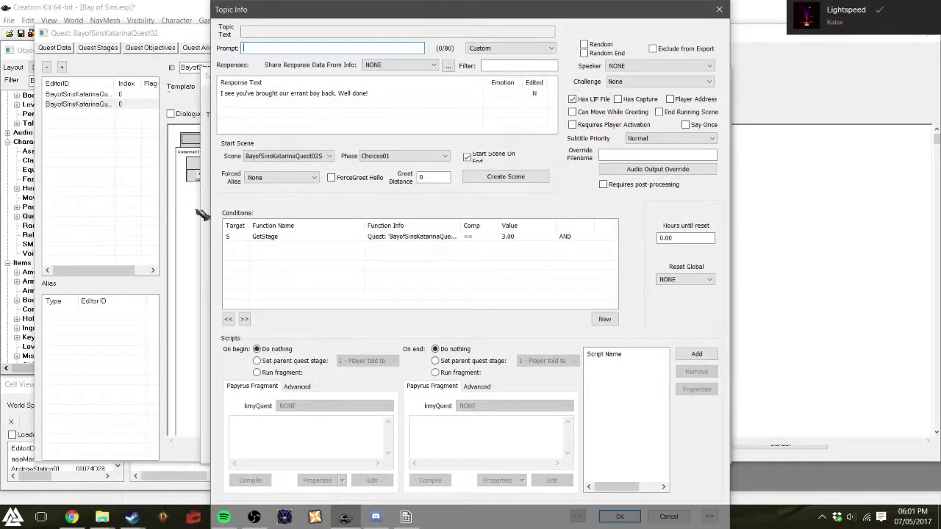
- Add a GetIsID BayofSinsKatarinaVolkachyev == 1.00 condition to the errant boy greeting
right_click(290, 248)
click(324, 254)
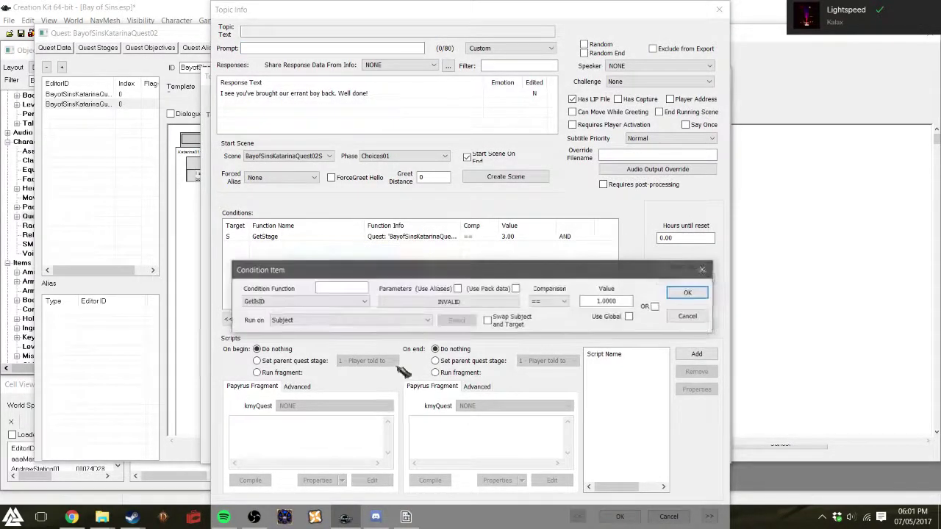
click(437, 302)
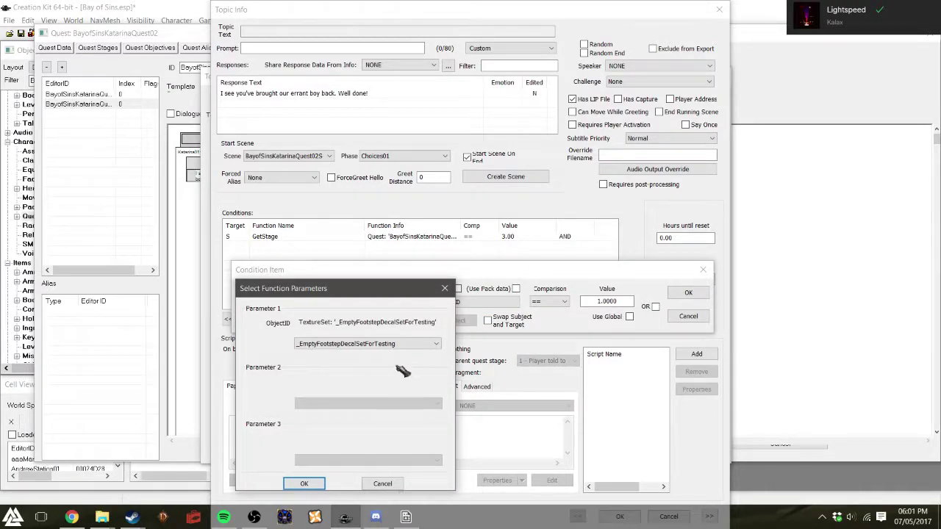
click(395, 344)
text(bayof)
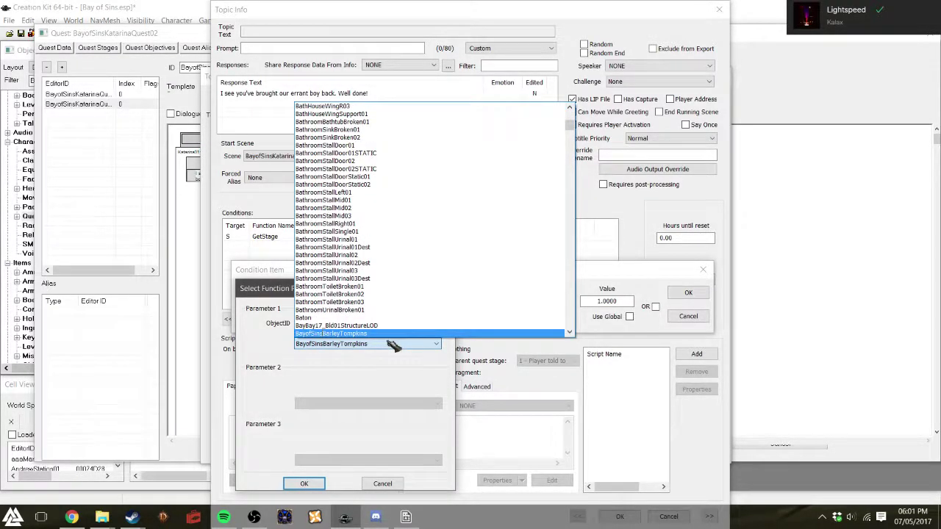
text(sinsk)
key(Down)
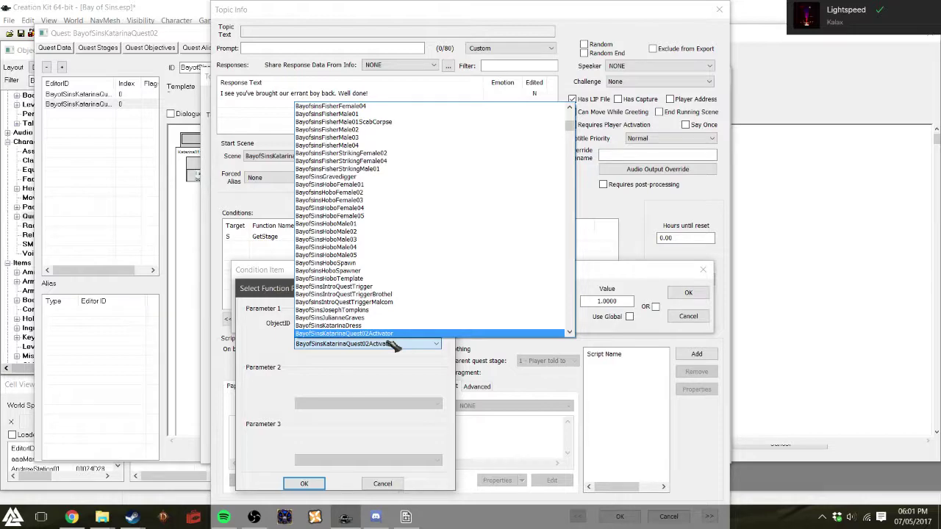
key(Up)
key(Down)
key(Down)
key(Down)
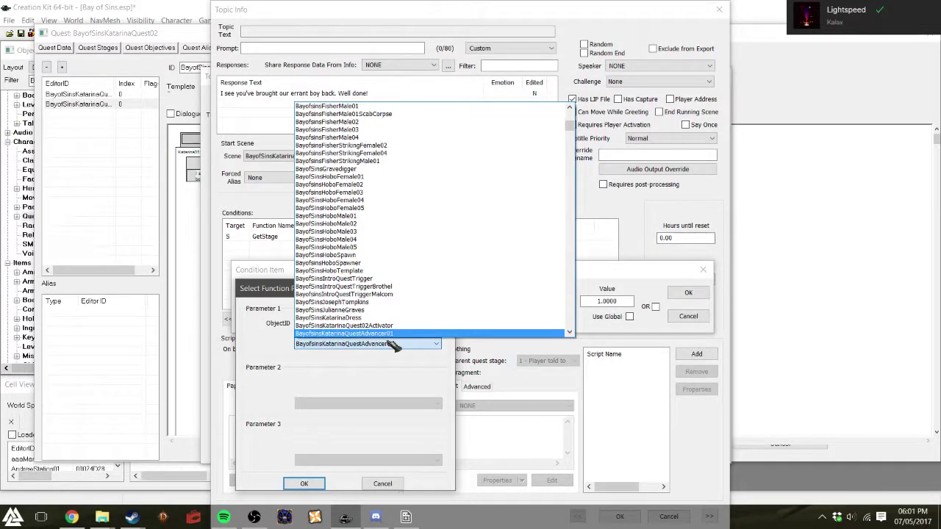
key(Down)
key(Down)
key(Down)
key(Down)
key(Down)
key(Down)
key(Down)
key(Down)
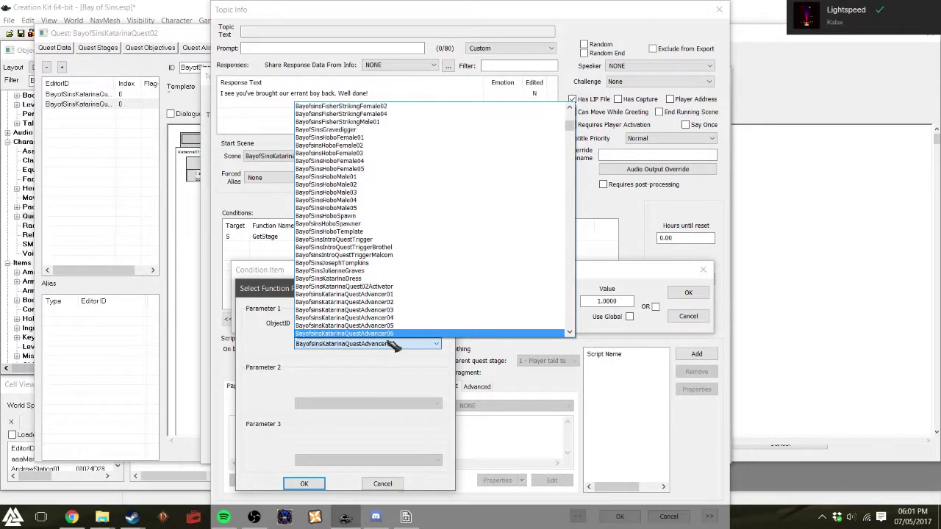
key(Down)
key(Down)
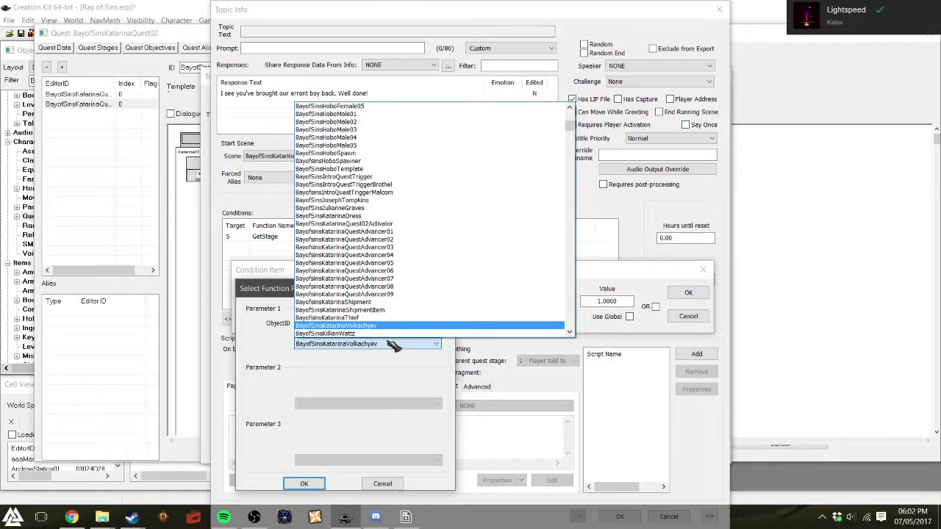
key(Return)
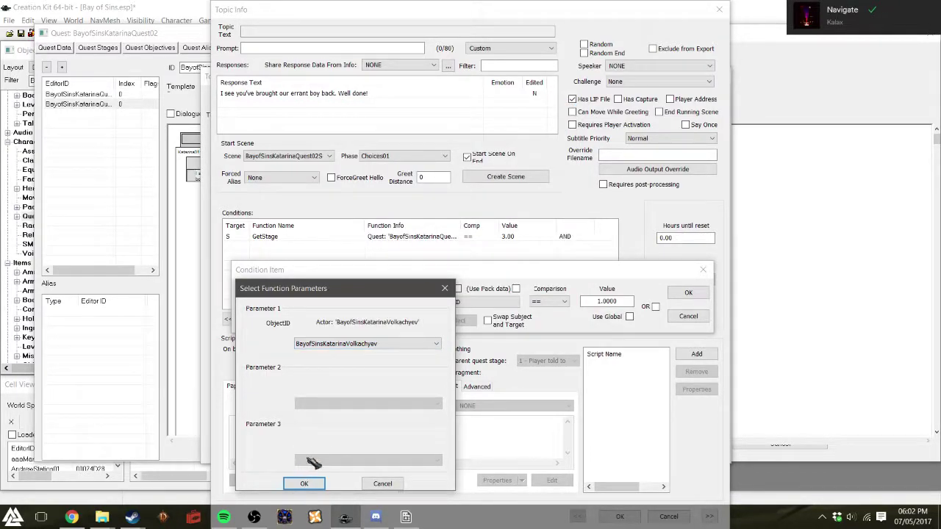
click(308, 484)
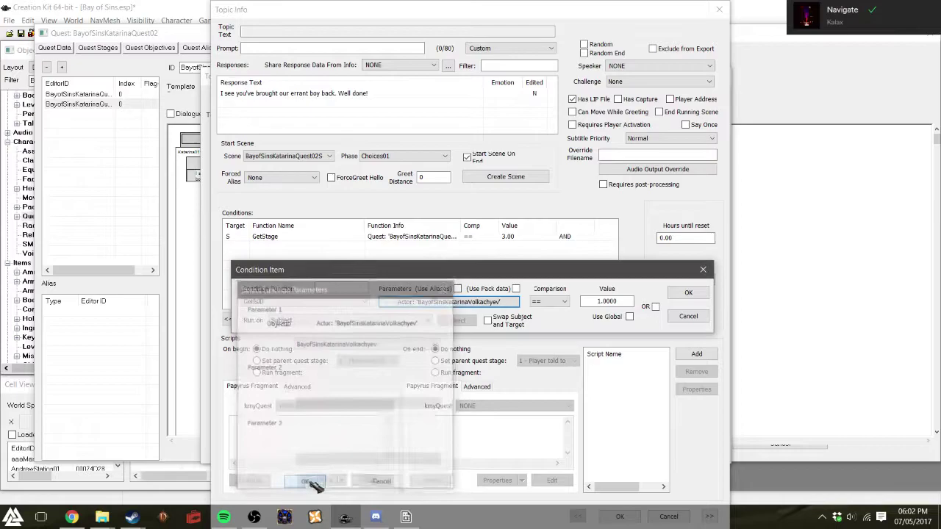
click(688, 292)
- Copy the GetIsID condition onto the Theodore greeting and close the topic dialog
right_click(416, 239)
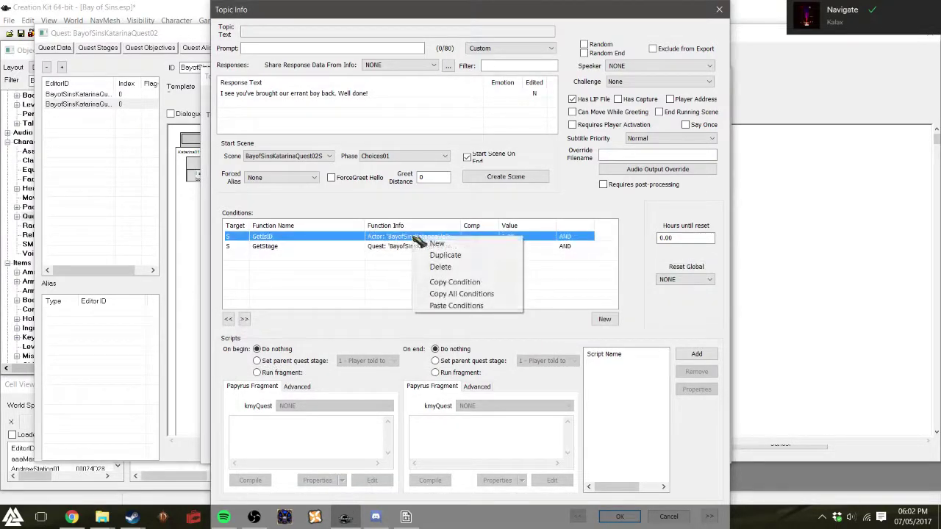
click(457, 282)
key(Return)
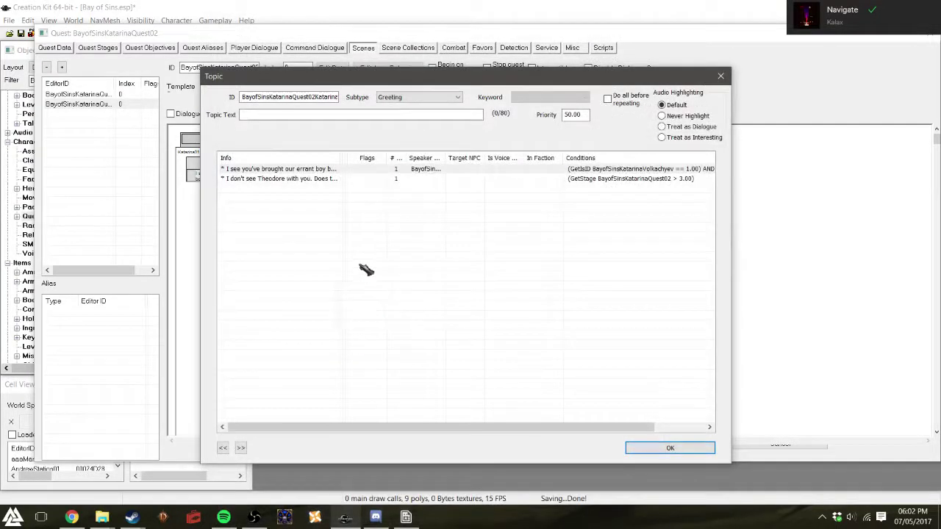
double_click(304, 179)
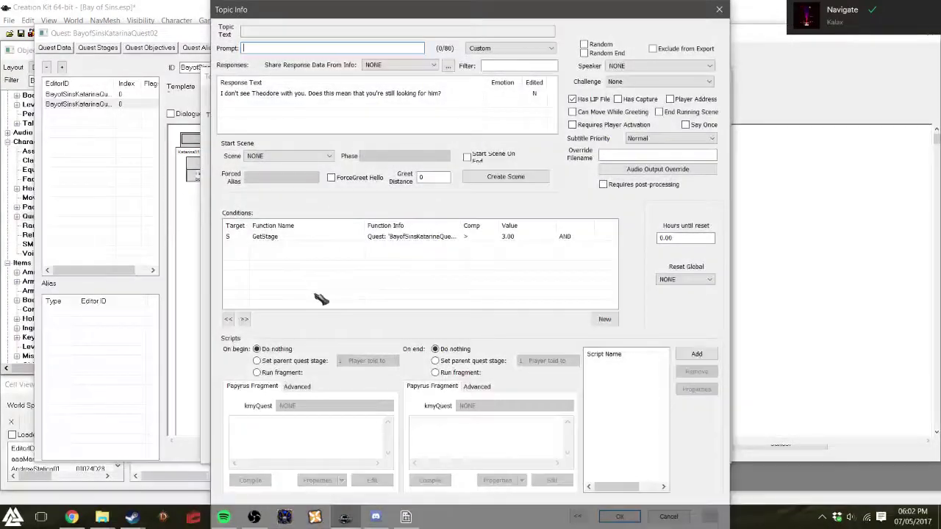
right_click(421, 272)
click(441, 344)
key(Return)
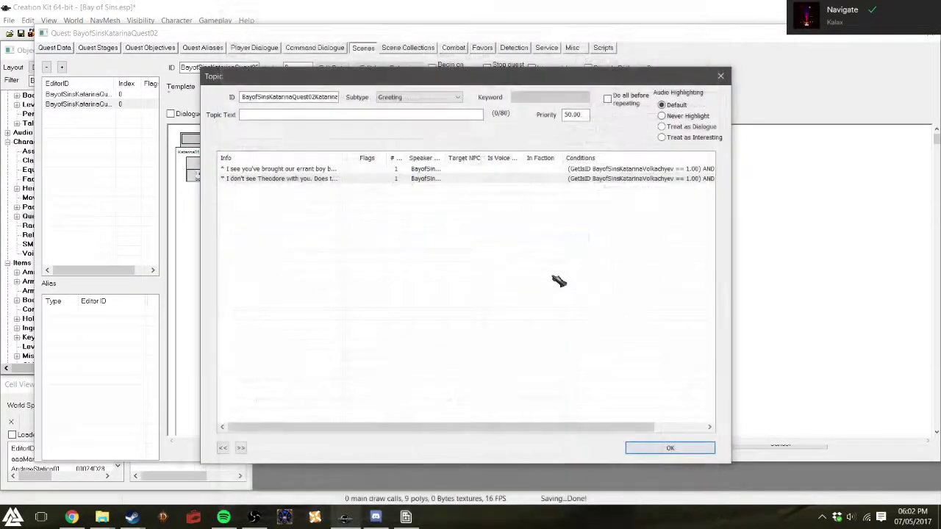
click(658, 449)
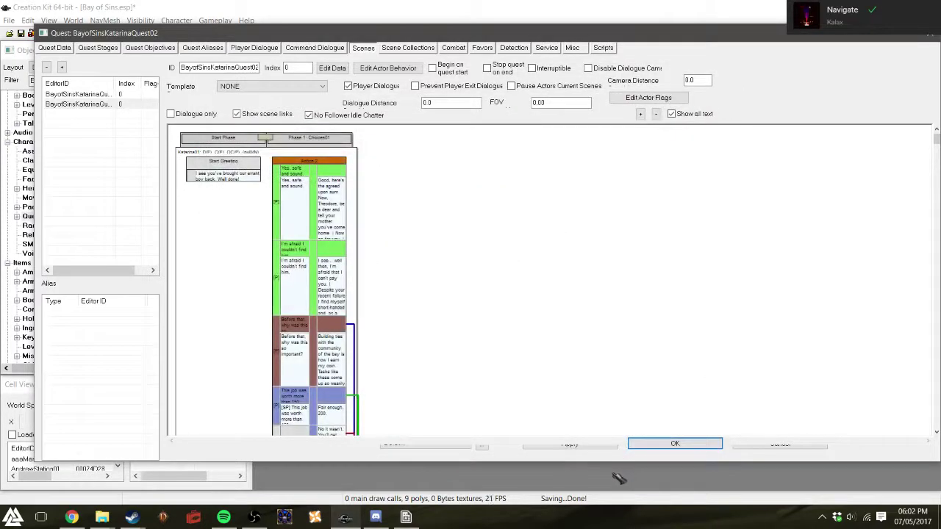
- Close the quest window and save the Bay of Sins plugin
click(667, 445)
click(21, 34)
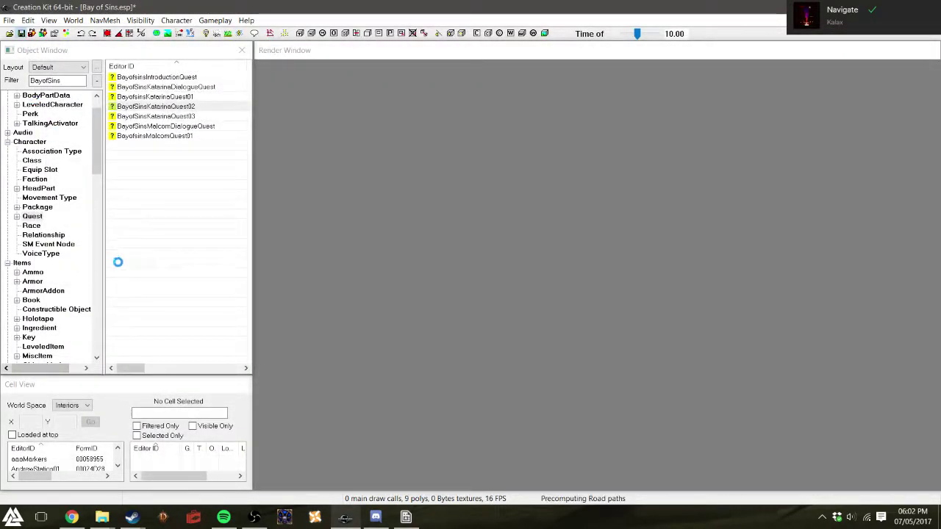